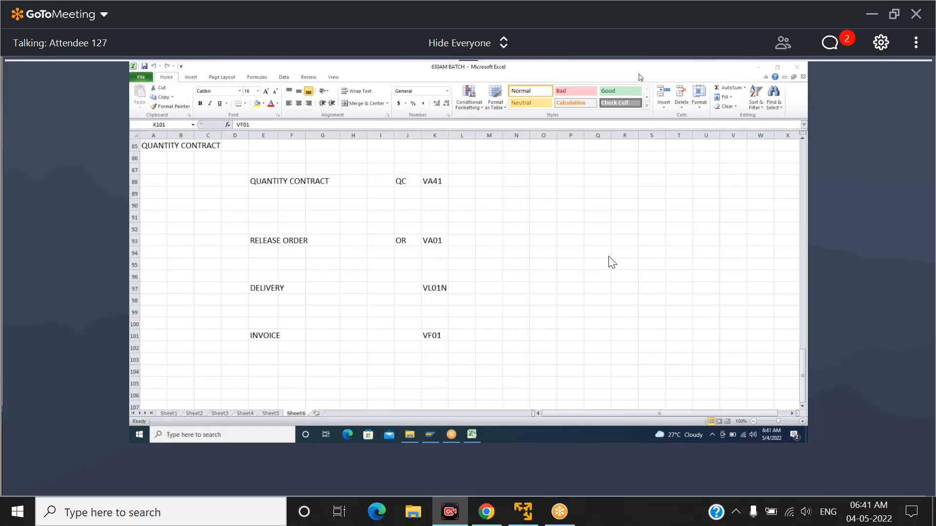
{"action": "key", "text": "XF86AudioRaiseVolume"}
{"action": "key", "text": "XF86AudioRaiseVolume"}
{"action": "key", "text": "XF86AudioRaiseVolume"}
{"action": "key", "text": "XF86AudioRaiseVolume"}
{"action": "key", "text": "XF86AudioRaiseVolume"}
{"action": "key", "text": "XF86AudioRaiseVolume"}
{"action": "key", "text": "XF86AudioRaiseVolume"}
{"action": "key", "text": "XF86AudioRaiseVolume"}
{"action": "key", "text": "XF86AudioRaiseVolume"}
{"action": "key", "text": "XF86AudioRaiseVolume"}
{"action": "key", "text": "XF86AudioRaiseVolume"}
{"action": "key", "text": "XF86AudioRaiseVolume"}
{"action": "key", "text": "XF86AudioRaiseVolume"}
{"action": "key", "text": "XF86AudioRaiseVolume"}
{"action": "key", "text": "XF86AudioRaiseVolume"}
{"action": "key", "text": "XF86AudioRaiseVolume"}
{"action": "key", "text": "XF86AudioRaiseVolume"}
{"action": "key", "text": "XF86AudioRaiseVolume"}
{"action": "key", "text": "XF86AudioRaiseVolume"}
{"action": "key", "text": "XF86AudioRaiseVolume"}
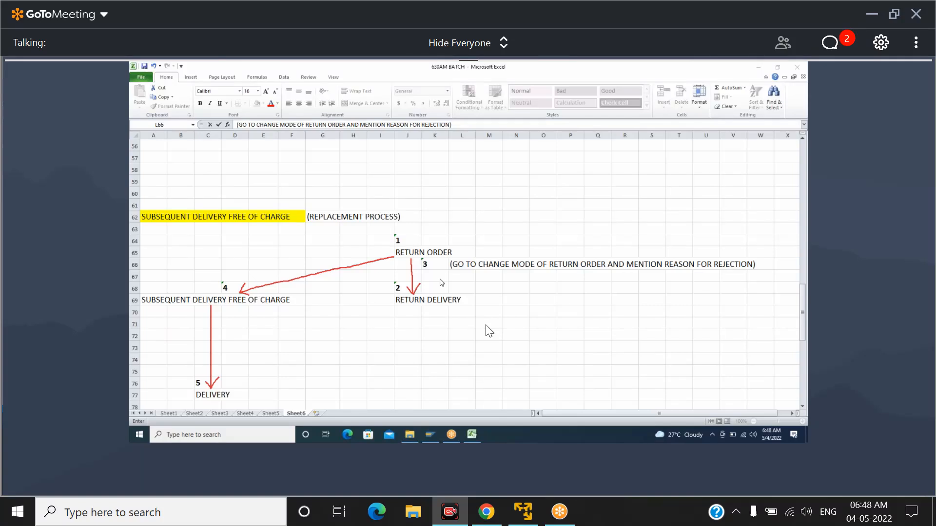
Switch to SAP Logon and try to open the SDBATCH connection from the Local workspace
{"action": "mouse_move", "coordinate": [556, 484]}
{"action": "left_click", "coordinate": [430, 434]}
{"action": "left_click", "coordinate": [341, 328]}
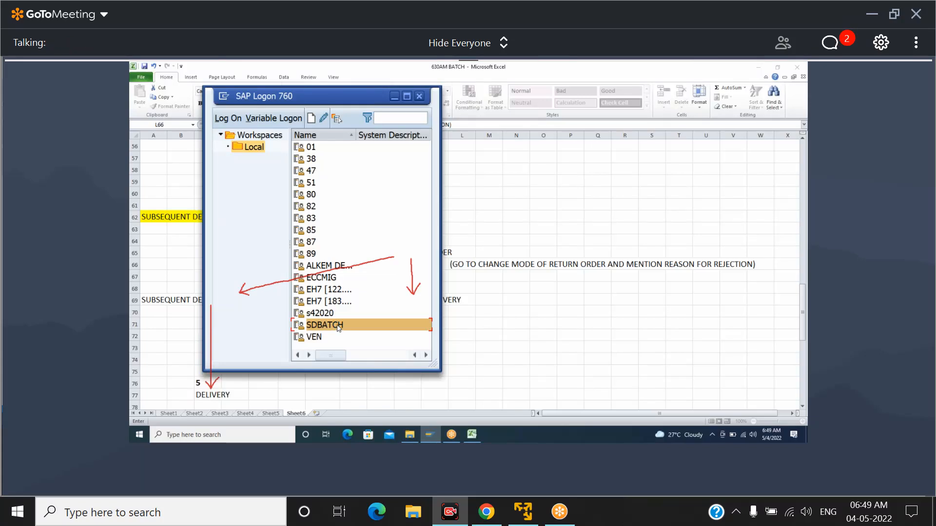
{"action": "double_click", "coordinate": [339, 329]}
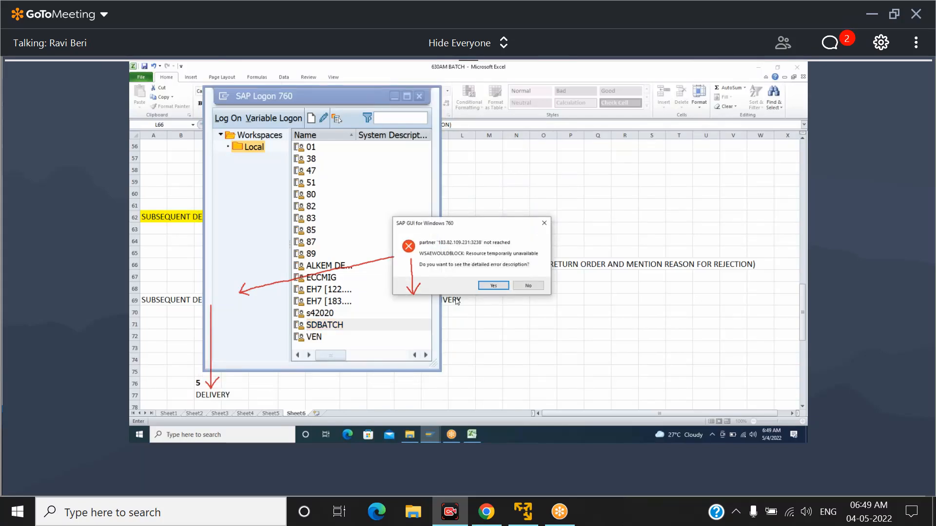
{"action": "left_click", "coordinate": [528, 285]}
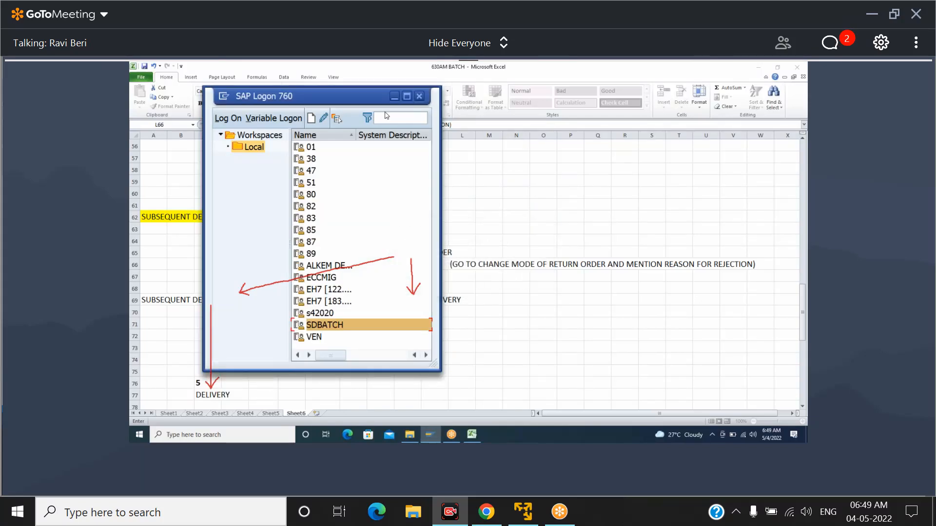
{"action": "left_click", "coordinate": [392, 96]}
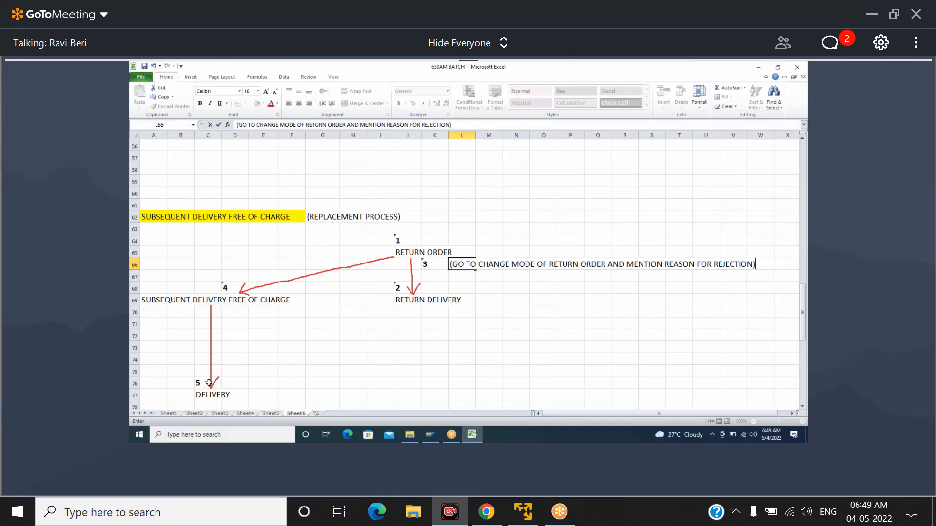
Bring SAP Logon back up and retry the SDBATCH connection
{"action": "left_click", "coordinate": [429, 435]}
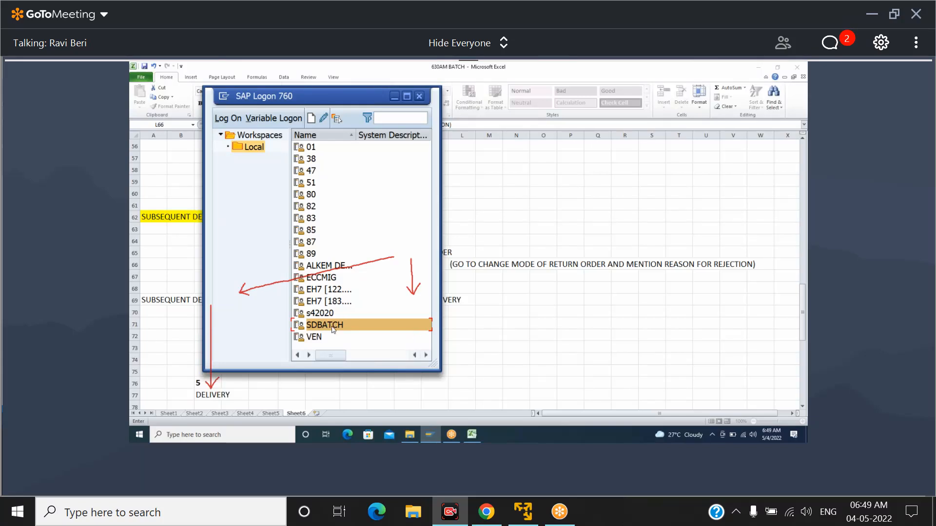
{"action": "double_click", "coordinate": [333, 326]}
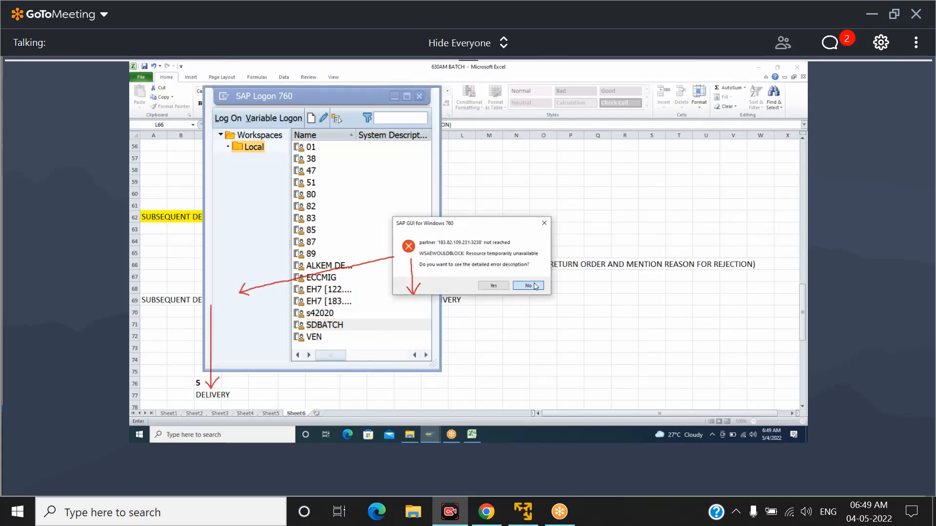
{"action": "left_click", "coordinate": [534, 286]}
Check whether the VEN connection reaches its logon screen, and return to the connection list
{"action": "left_click", "coordinate": [319, 337]}
{"action": "double_click", "coordinate": [319, 337]}
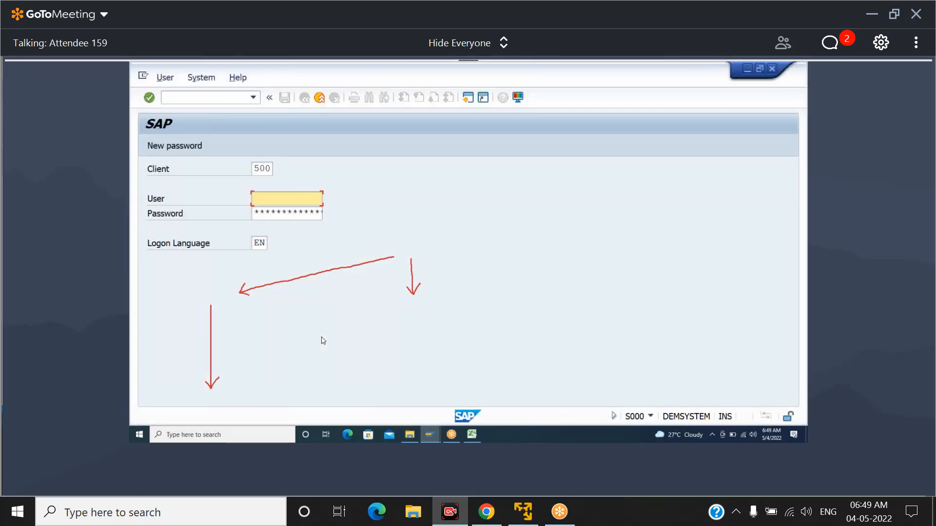
{"action": "left_click", "coordinate": [319, 98]}
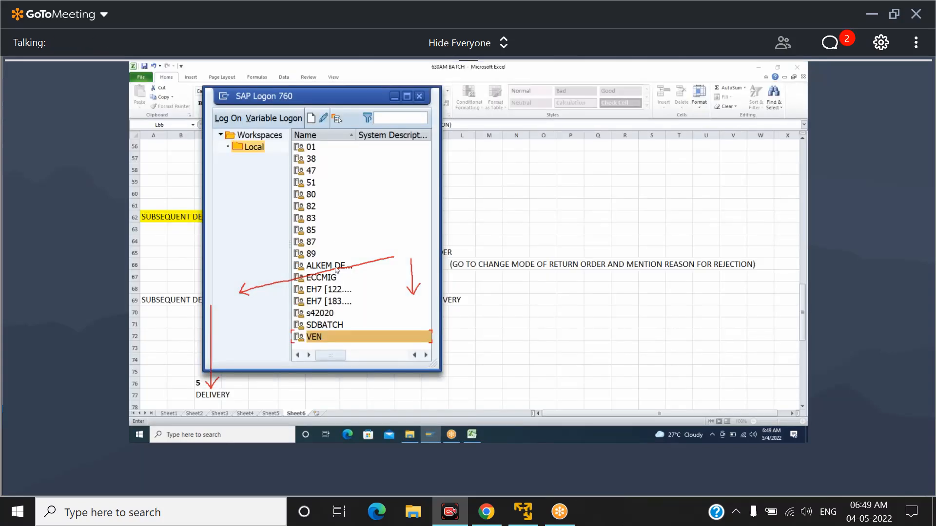
{"action": "left_click", "coordinate": [664, 79]}
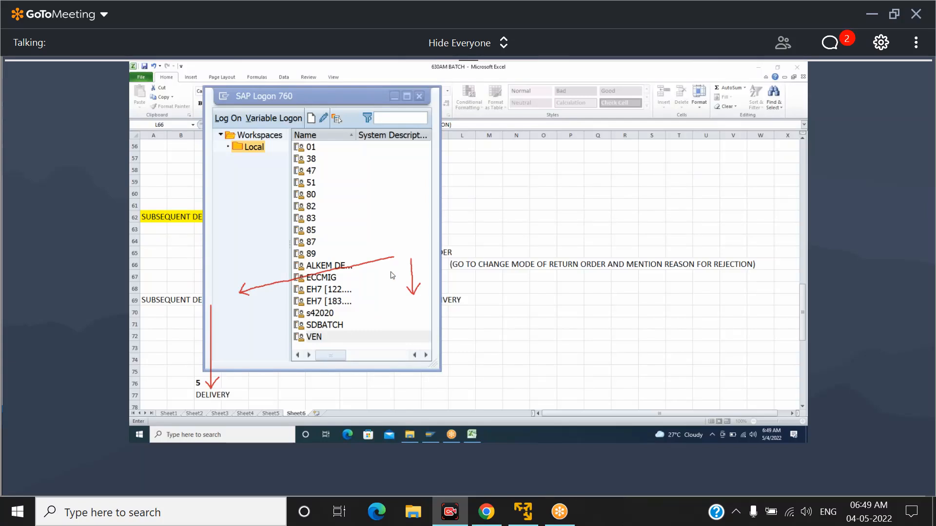
Try once more to connect to the SDBATCH system
{"action": "left_click", "coordinate": [322, 328]}
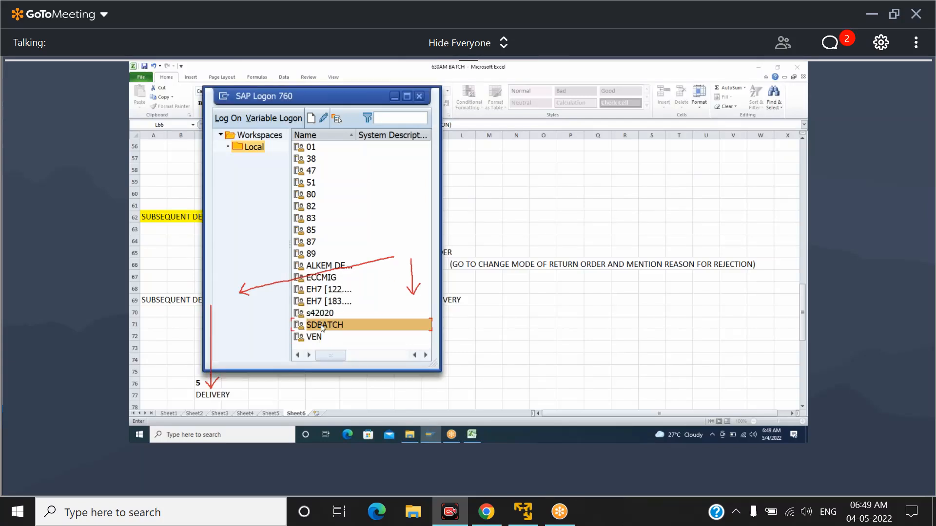
{"action": "double_click", "coordinate": [322, 327]}
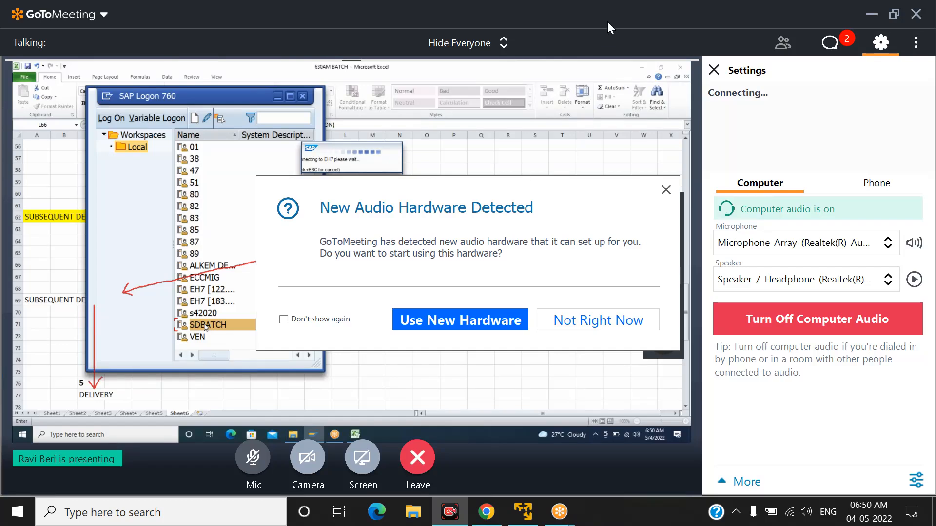
Accept the newly detected audio hardware for the meeting and close the meeting settings
{"action": "left_click", "coordinate": [449, 326]}
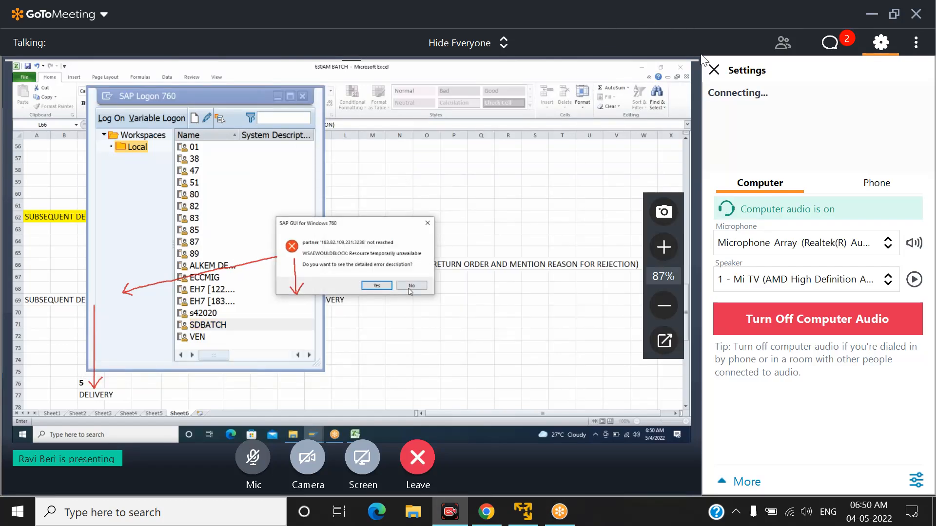
{"action": "left_click", "coordinate": [715, 70]}
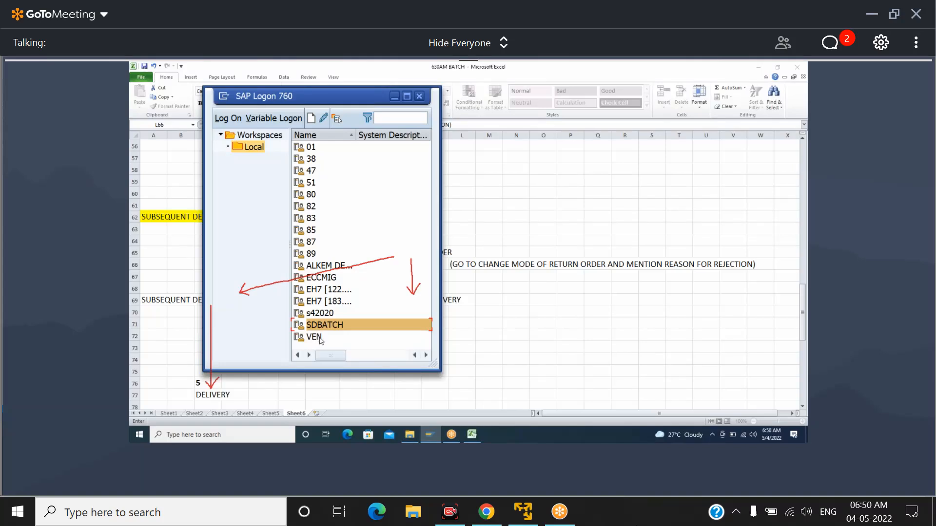
Try again to open the SDBATCH connection from the SAP Logon list
{"action": "left_click", "coordinate": [396, 98]}
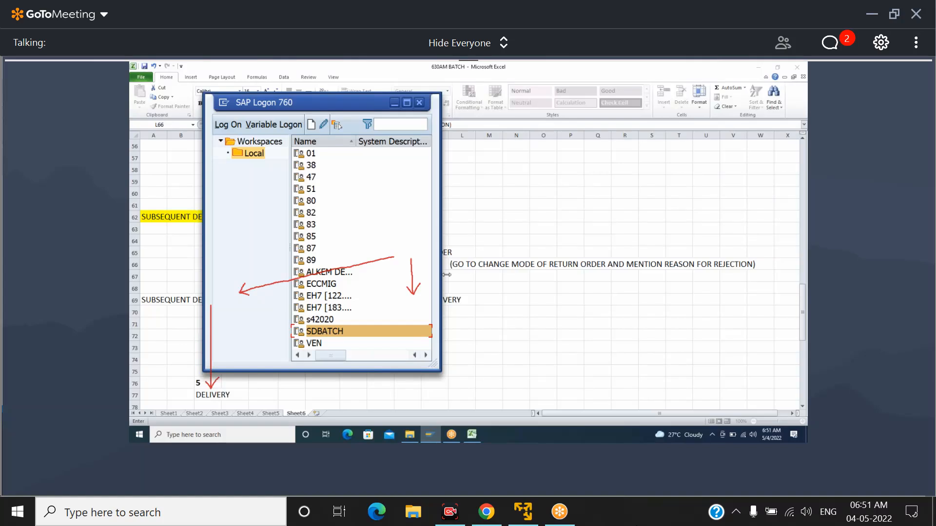
{"action": "double_click", "coordinate": [337, 333]}
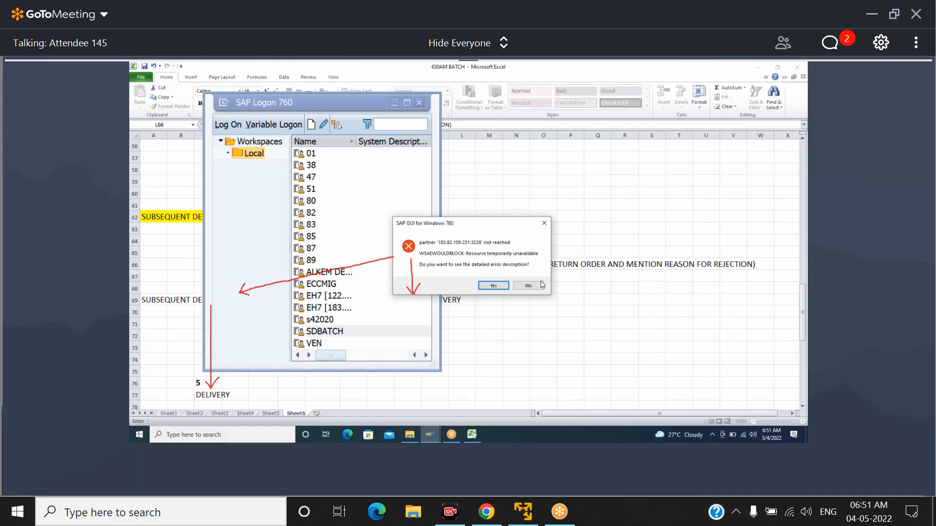
{"action": "left_click", "coordinate": [528, 288]}
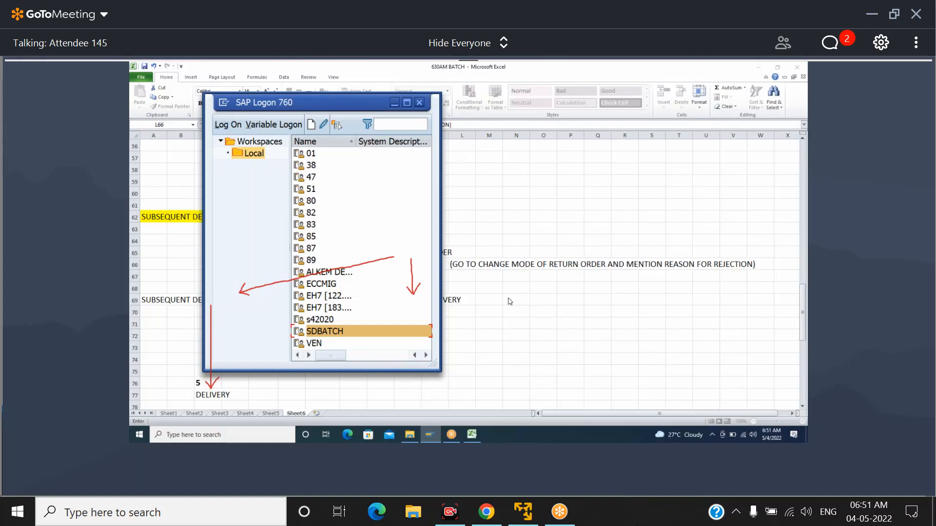
{"action": "left_click", "coordinate": [639, 77]}
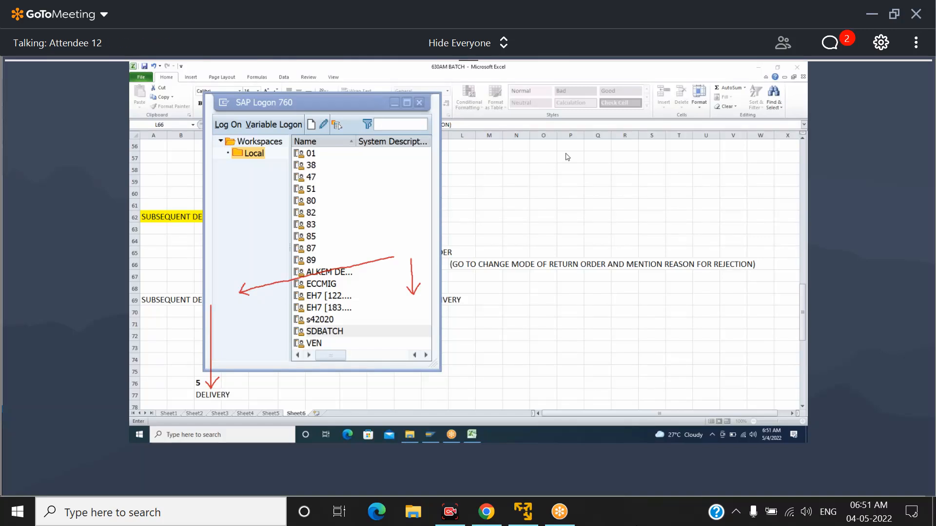
Check whether connections 82 and 83 reach their logon screens, leaving each one without logging on
{"action": "left_click", "coordinate": [310, 214]}
{"action": "double_click", "coordinate": [316, 213]}
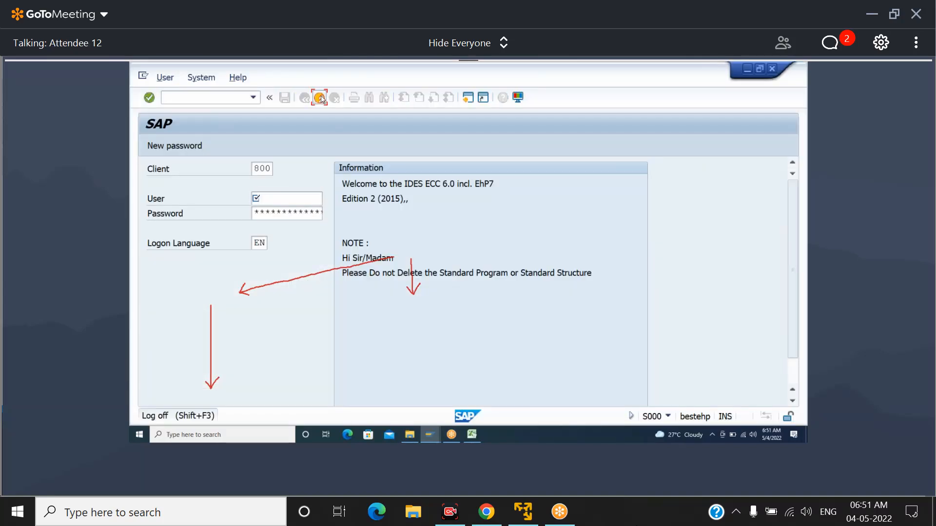
{"action": "left_click", "coordinate": [320, 99]}
{"action": "left_click", "coordinate": [319, 226]}
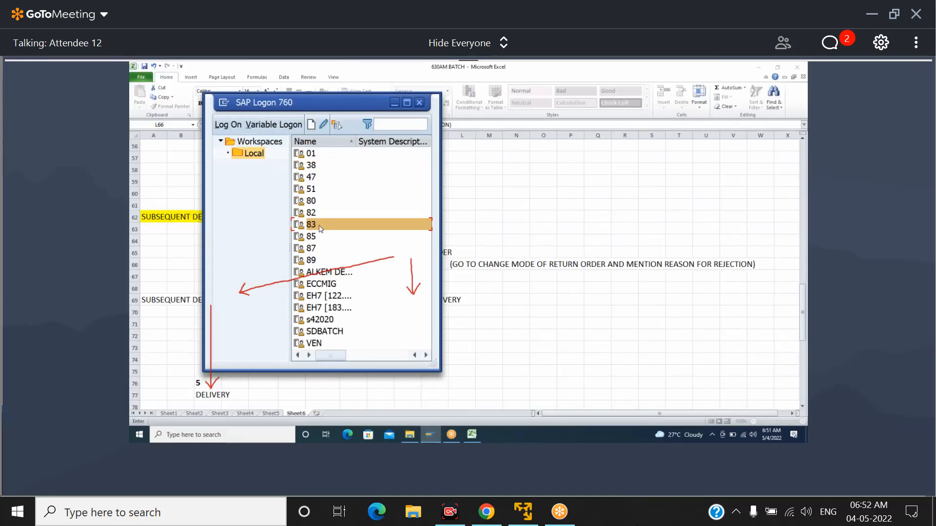
{"action": "double_click", "coordinate": [320, 225]}
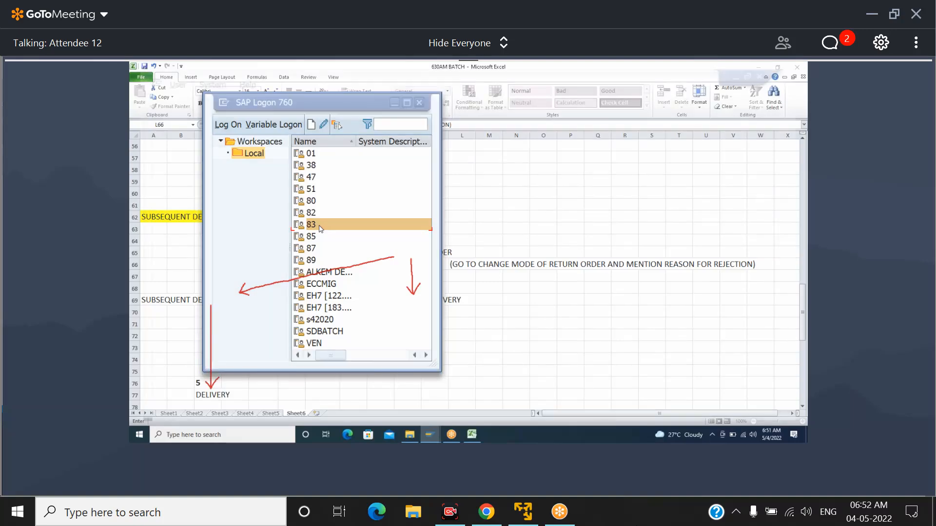
{"action": "left_click", "coordinate": [320, 99]}
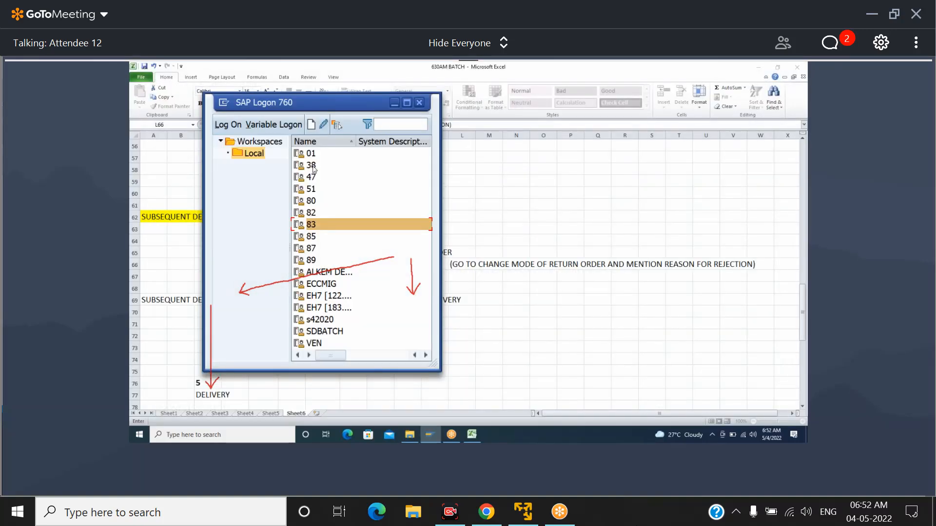
Check whether connections 85 and 87 reach their logon screens, leaving each one without logging on
{"action": "left_click", "coordinate": [312, 238]}
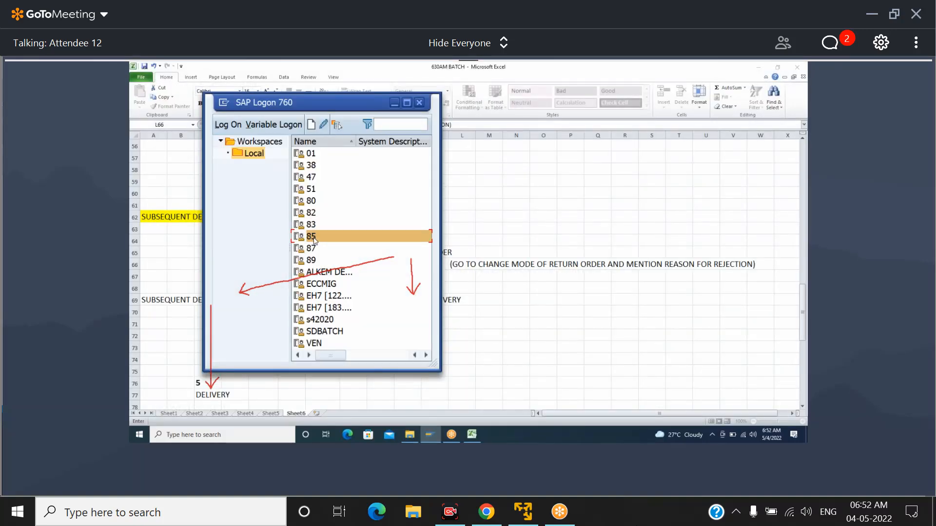
{"action": "double_click", "coordinate": [314, 239]}
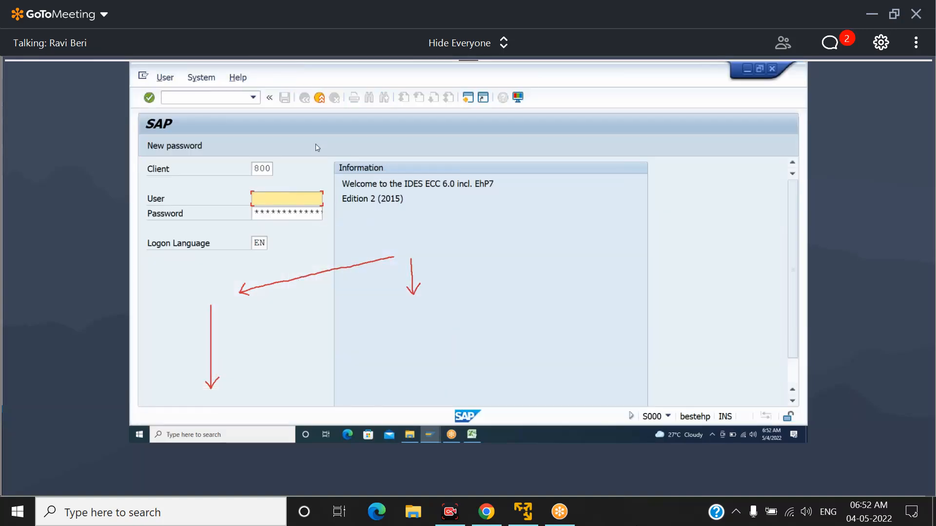
{"action": "left_click", "coordinate": [319, 97]}
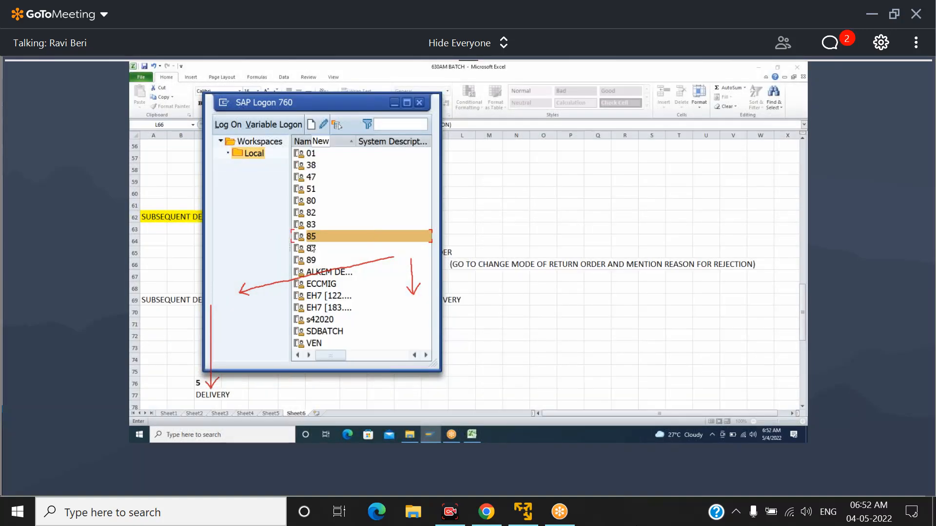
{"action": "left_click", "coordinate": [314, 249]}
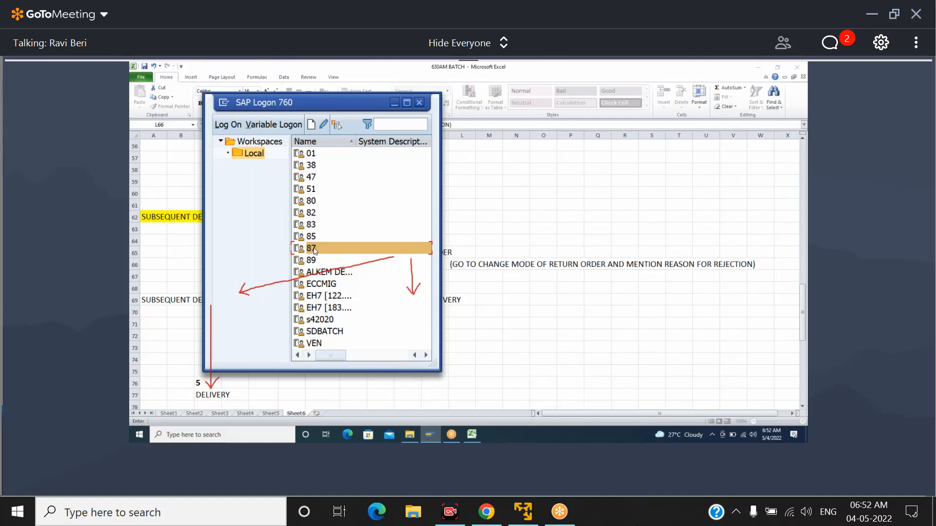
{"action": "double_click", "coordinate": [314, 249]}
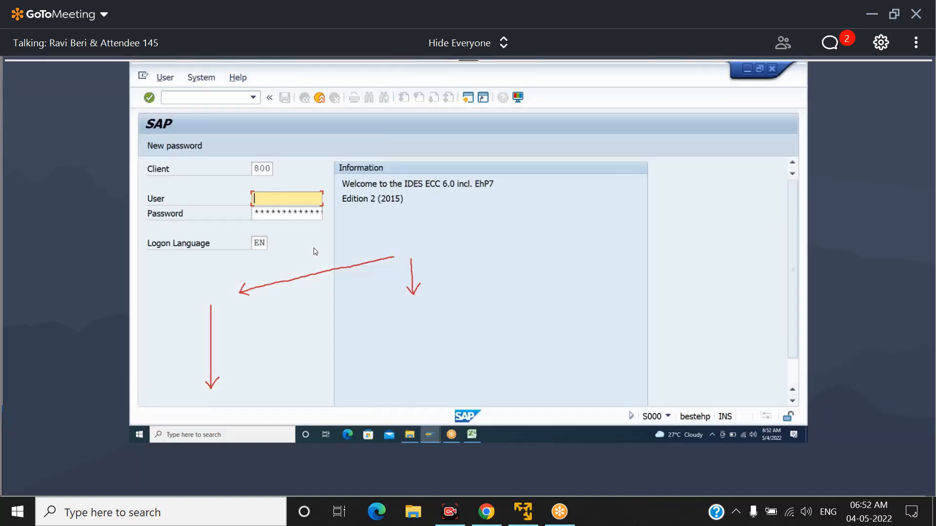
{"action": "left_click", "coordinate": [319, 97]}
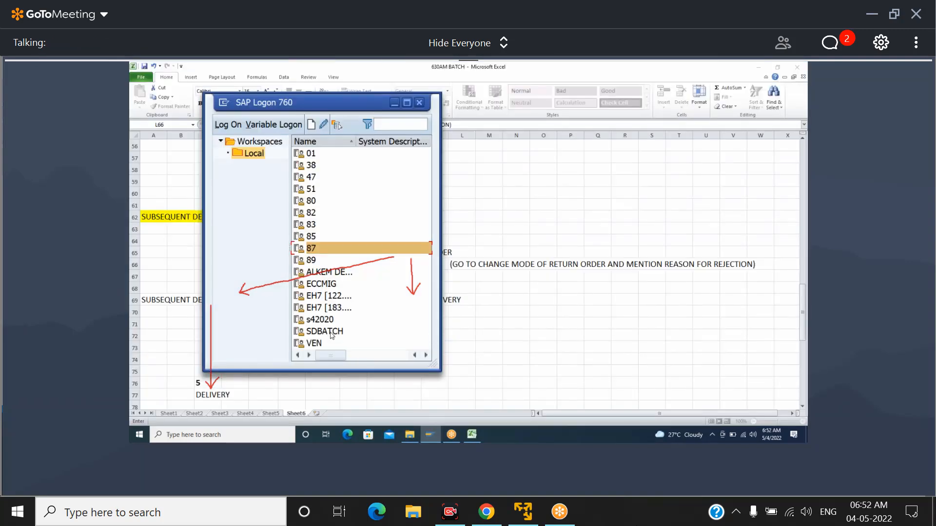
Try the SDBATCH connection again after checking the other systems
{"action": "left_click", "coordinate": [330, 333]}
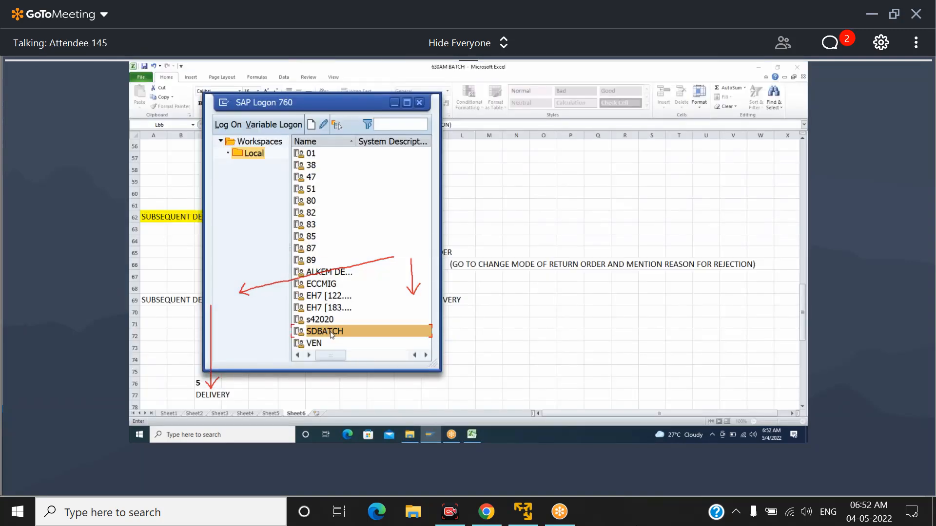
{"action": "double_click", "coordinate": [331, 334]}
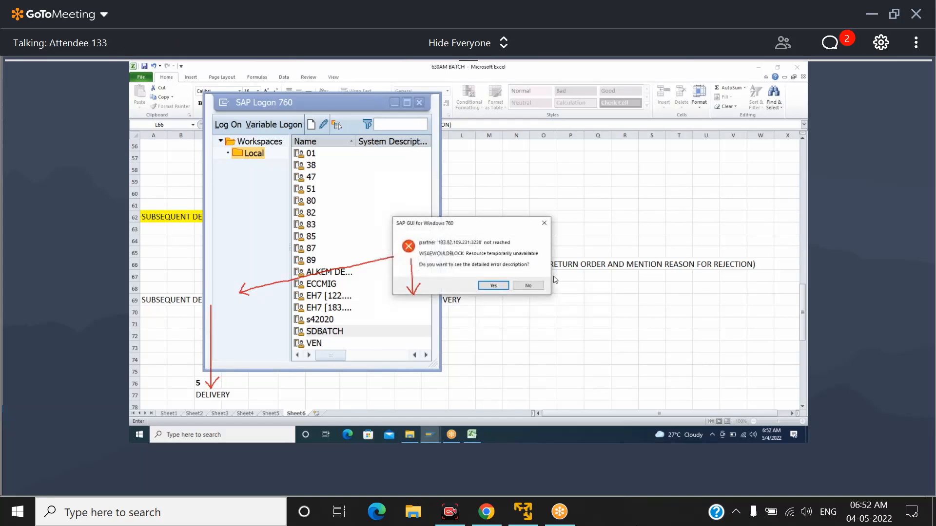
{"action": "left_click", "coordinate": [528, 286]}
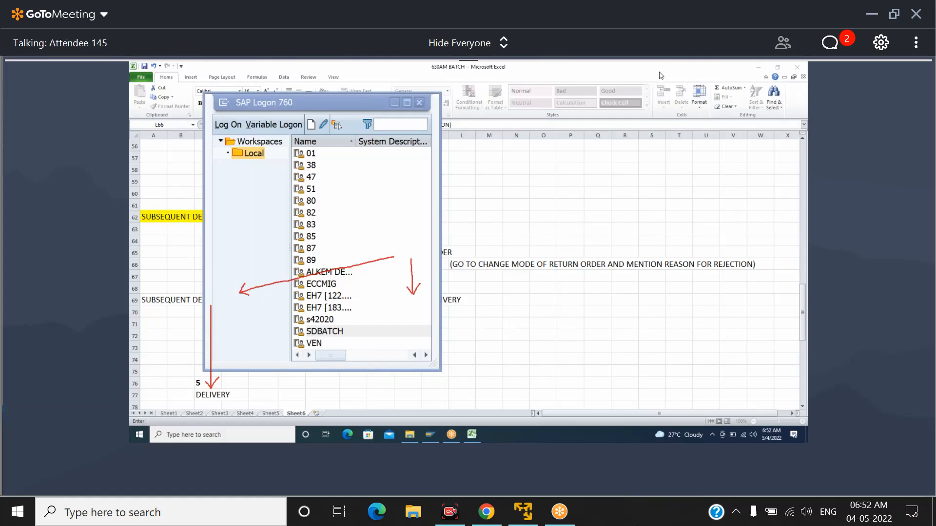
Return to the Excel worksheet and mark out the replacement process flow in A64:W77, ending on cell M71
{"action": "left_click", "coordinate": [466, 203]}
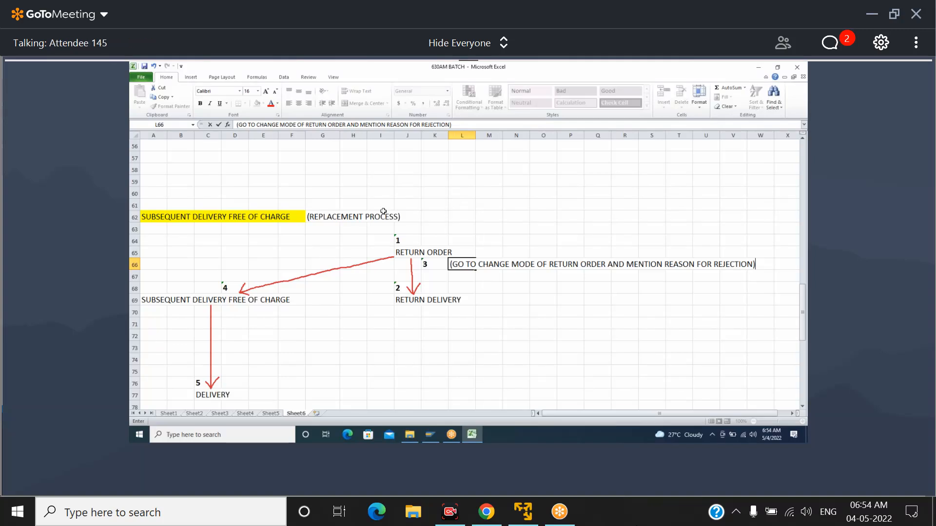
{"action": "left_click_drag", "start_coordinate": [160, 240], "coordinate": [756, 399]}
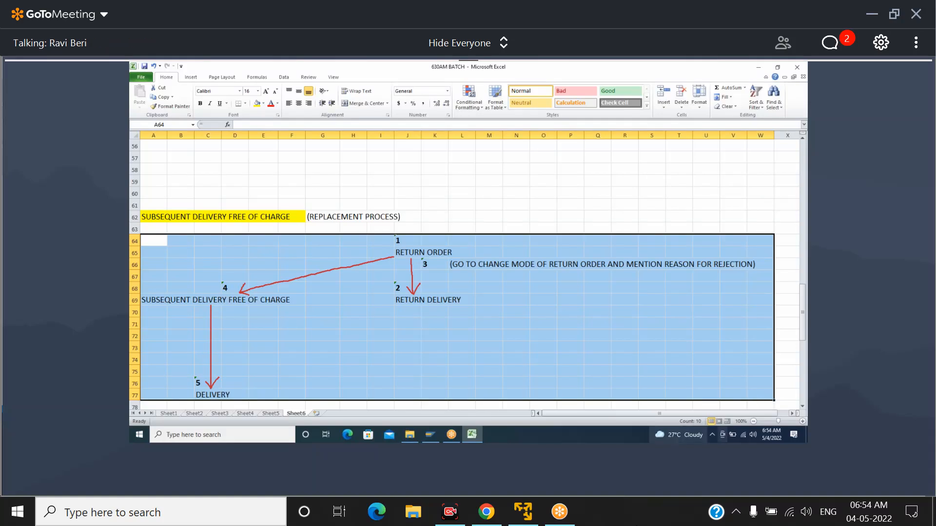
{"action": "left_click", "coordinate": [480, 324]}
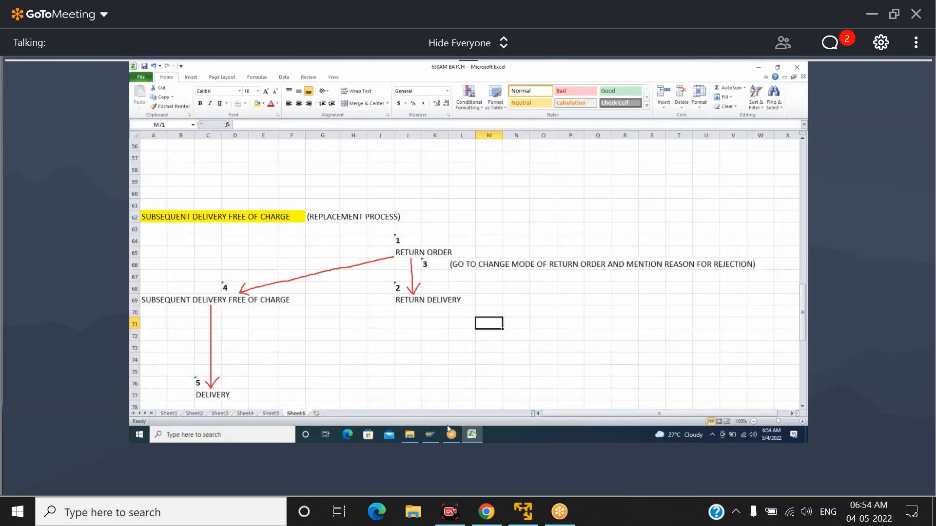
Switch to SAP Logon and try the SDBATCH connection once more, declining the detailed error description
{"action": "left_click", "coordinate": [429, 434]}
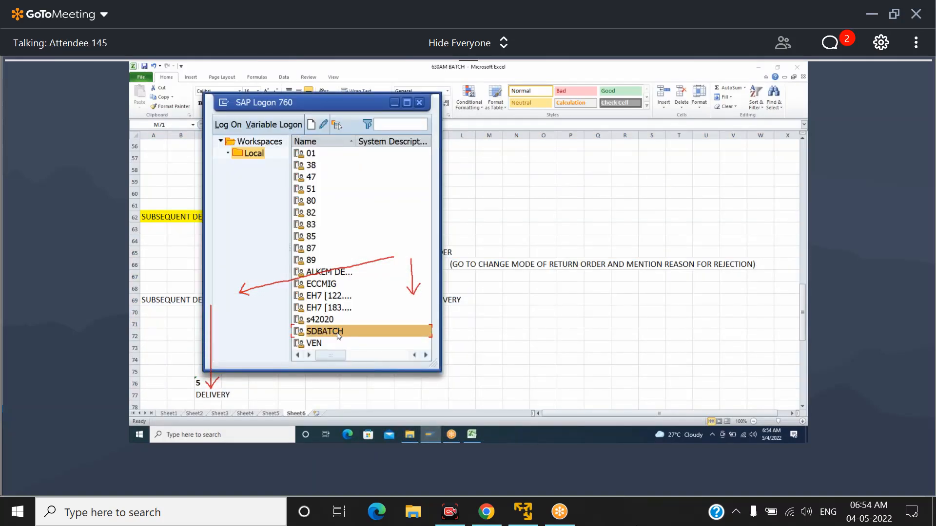
{"action": "double_click", "coordinate": [338, 335]}
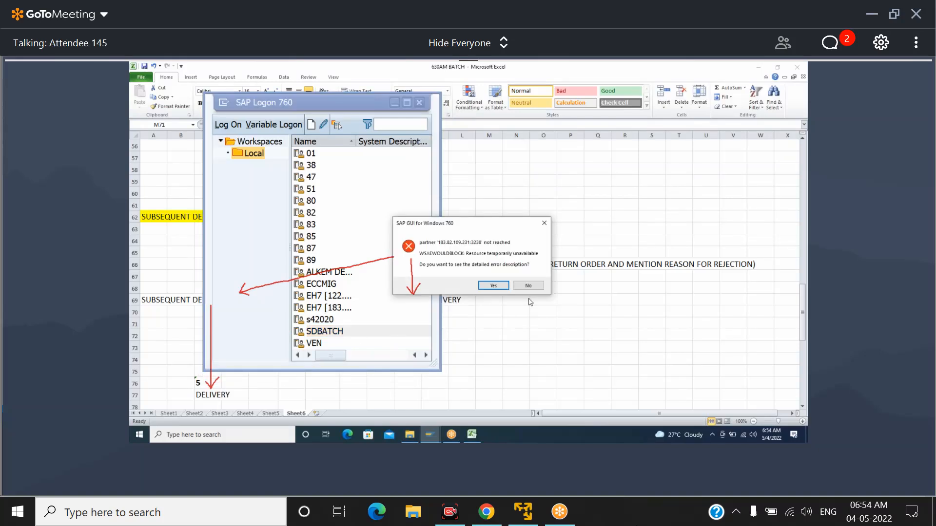
{"action": "left_click", "coordinate": [528, 286]}
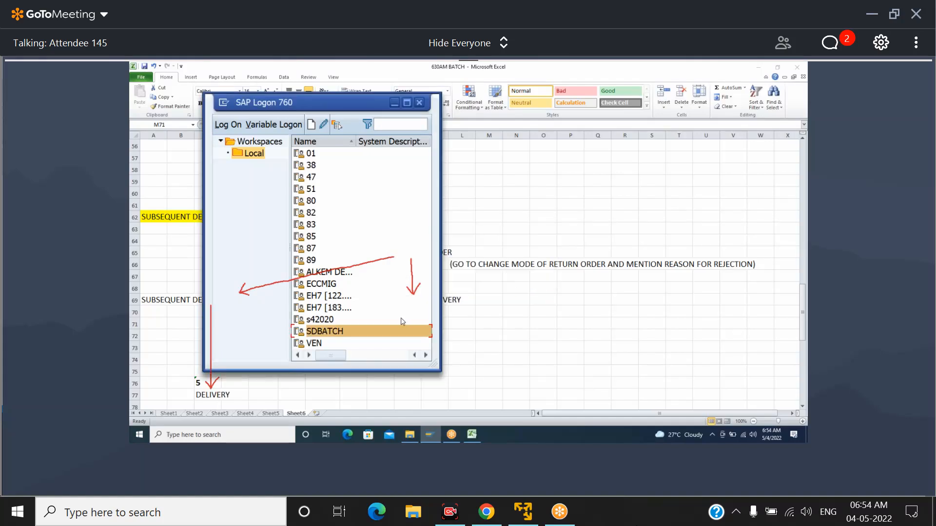
{"action": "left_click", "coordinate": [321, 252]}
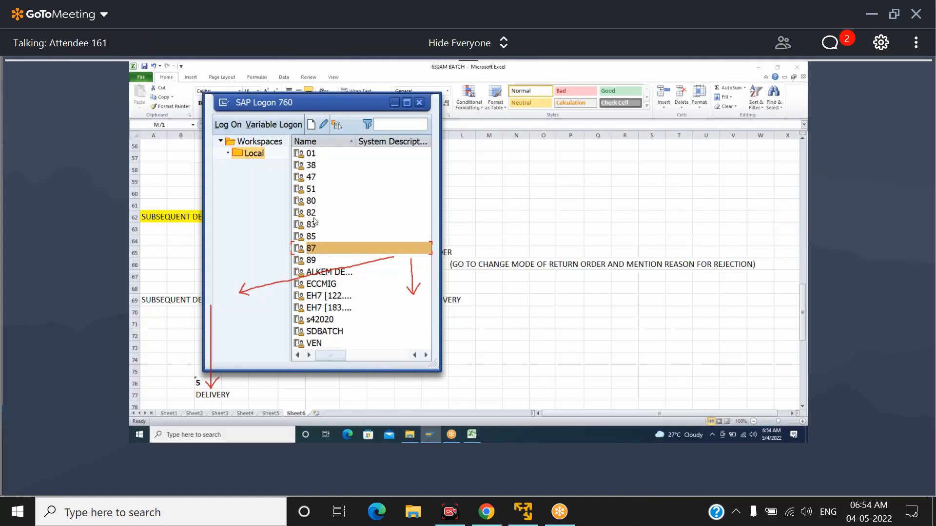
{"action": "left_click", "coordinate": [314, 261]}
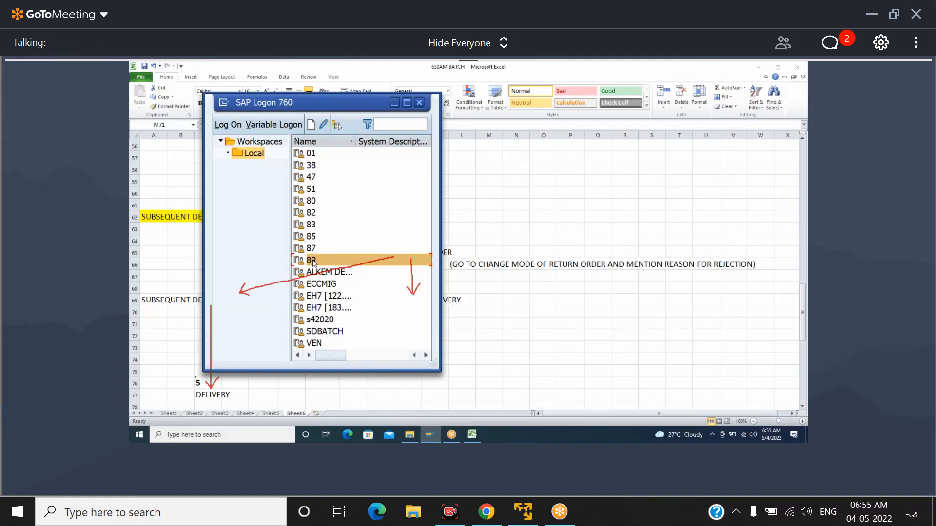
{"action": "left_click", "coordinate": [324, 249]}
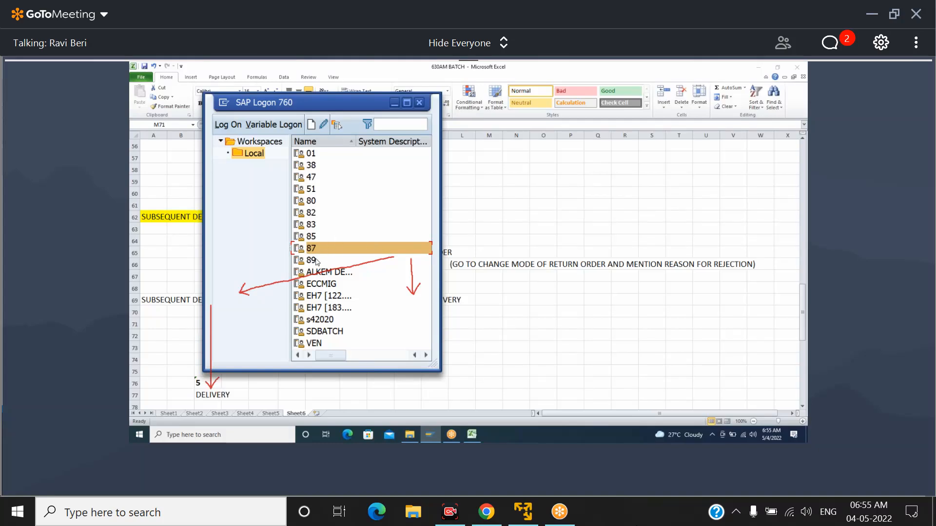
{"action": "left_click", "coordinate": [317, 262]}
{"action": "left_click", "coordinate": [318, 251]}
{"action": "left_click", "coordinate": [316, 238]}
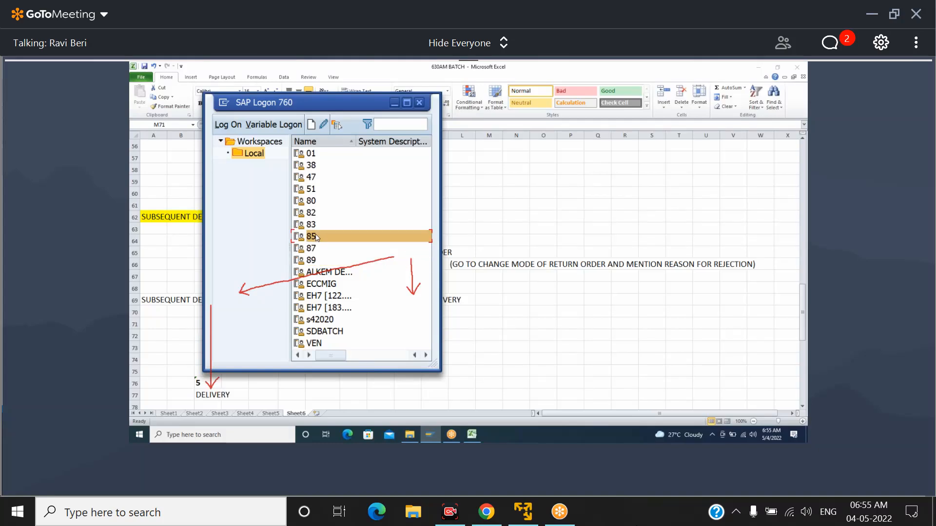
{"action": "left_click", "coordinate": [318, 224]}
Open the logon screen of connection 82 and enter the user ID for client 800
{"action": "left_click", "coordinate": [318, 213]}
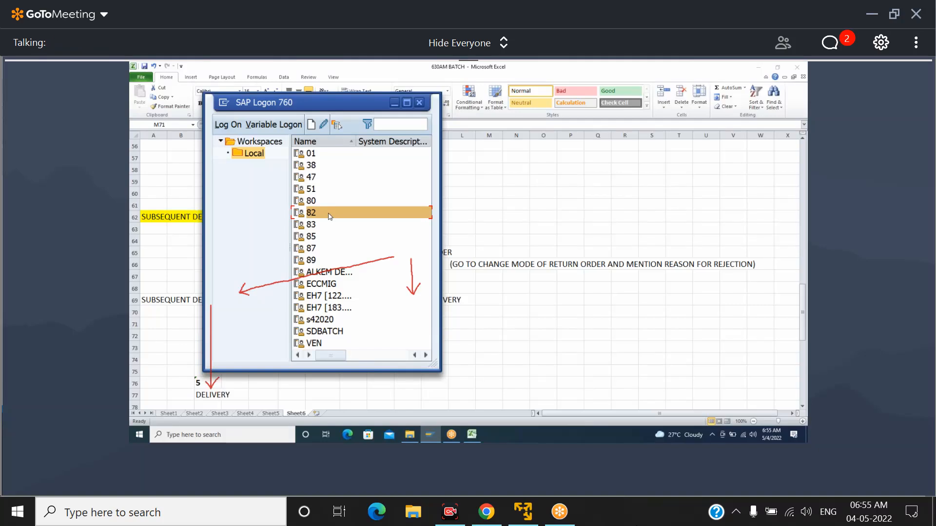
{"action": "double_click", "coordinate": [330, 216]}
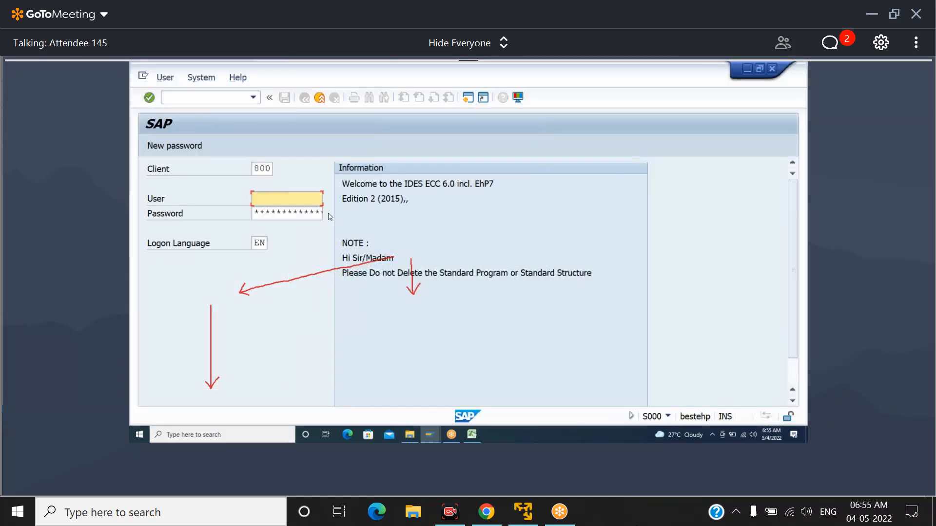
{"action": "key", "text": "Down"}
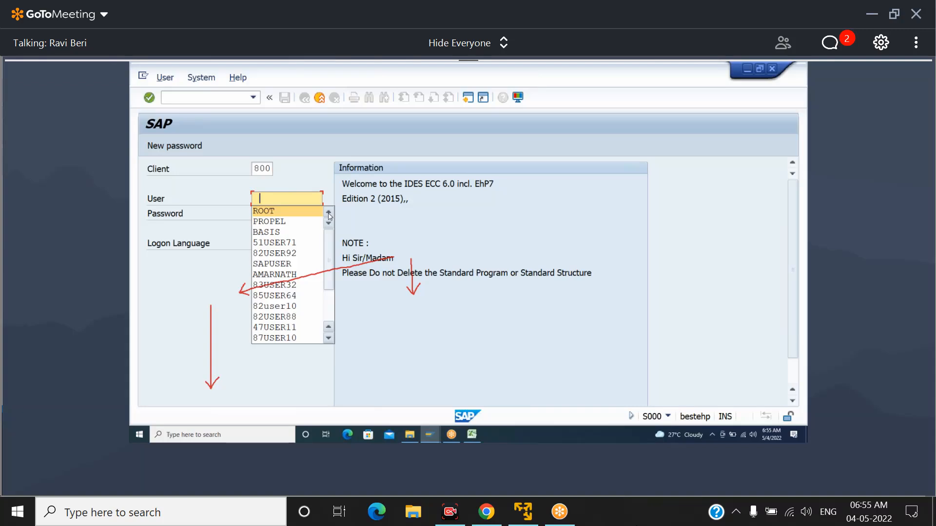
{"action": "key", "text": "Down"}
{"action": "key", "text": "Down"}
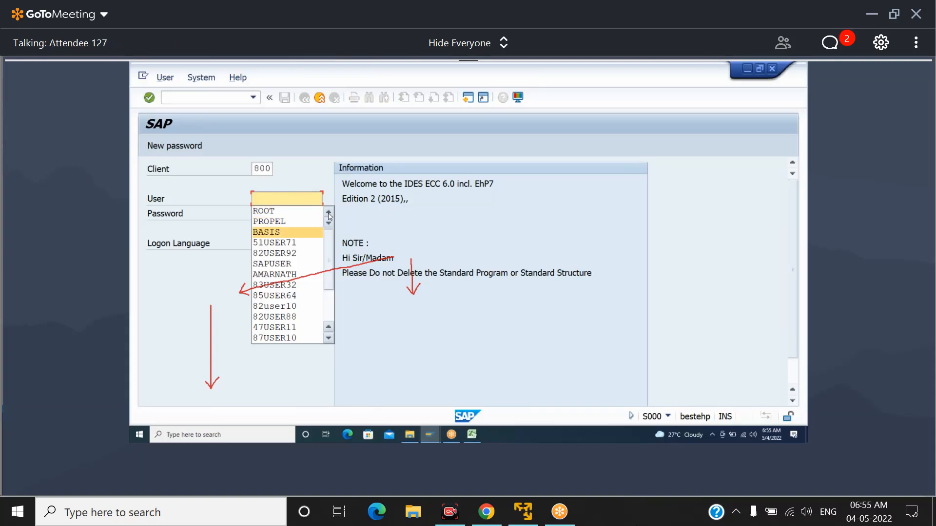
{"action": "key", "text": "Down"}
{"action": "key", "text": "Down"}
{"action": "key", "text": "Down"}
{"action": "key", "text": "Down"}
{"action": "key", "text": "Down"}
{"action": "key", "text": "Down"}
{"action": "key", "text": "Down"}
{"action": "key", "text": "Down"}
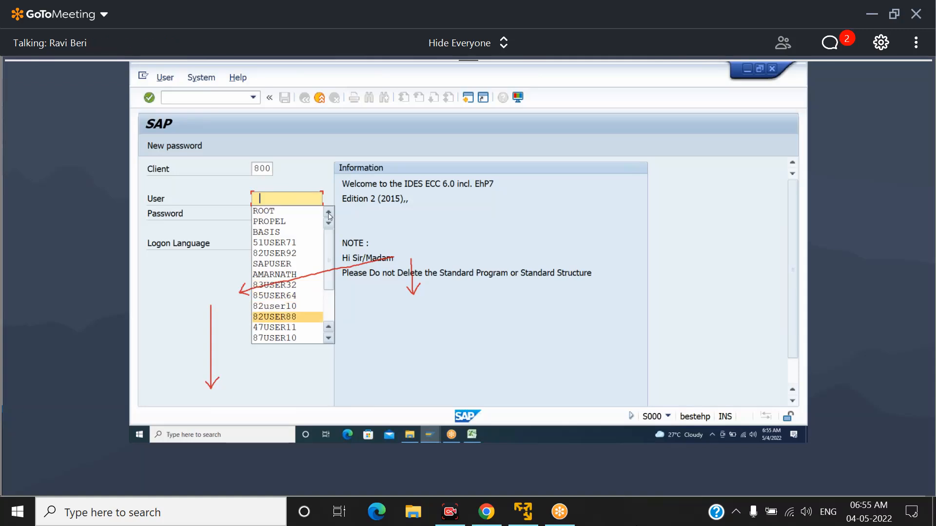
{"action": "type", "text": "82"}
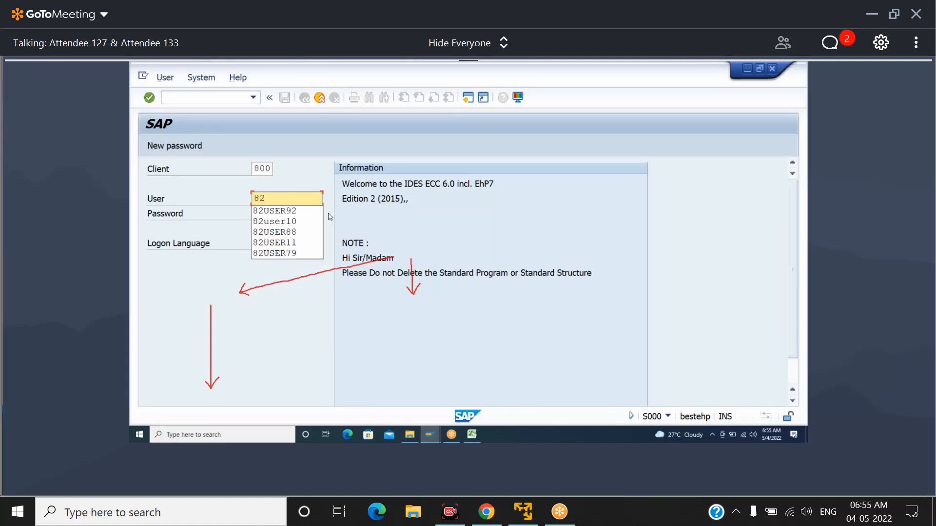
{"action": "type", "text": "USER37"}
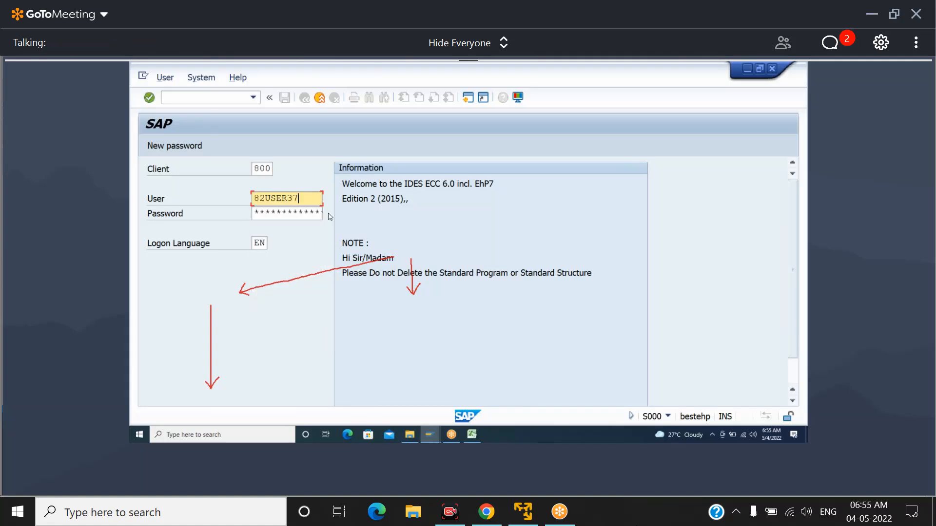
{"action": "key", "text": "Tab"}
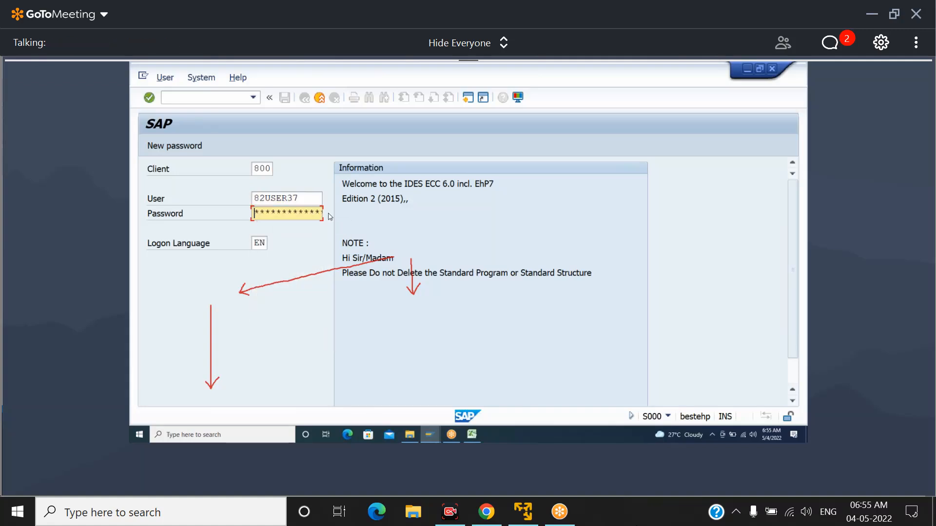
Enter the account password and log on to the system
{"action": "left_click", "coordinate": [639, 78]}
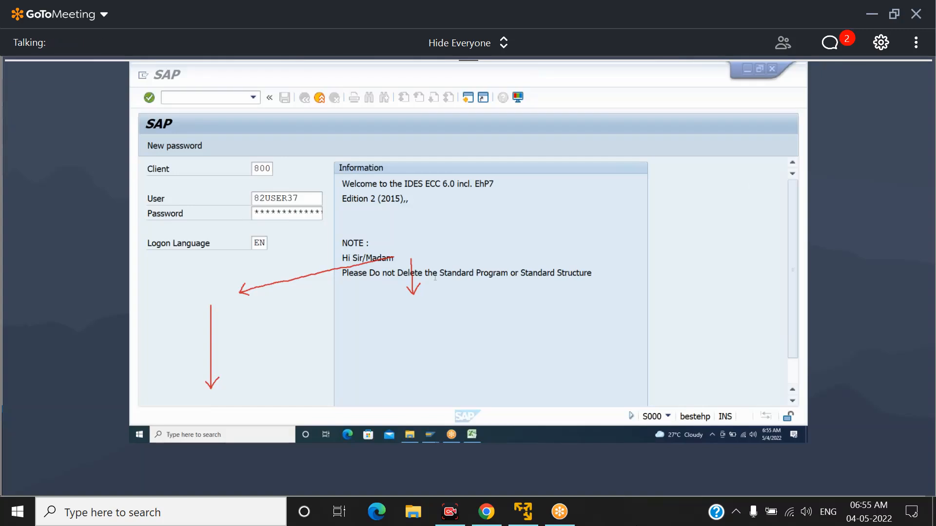
{"action": "left_click", "coordinate": [308, 197]}
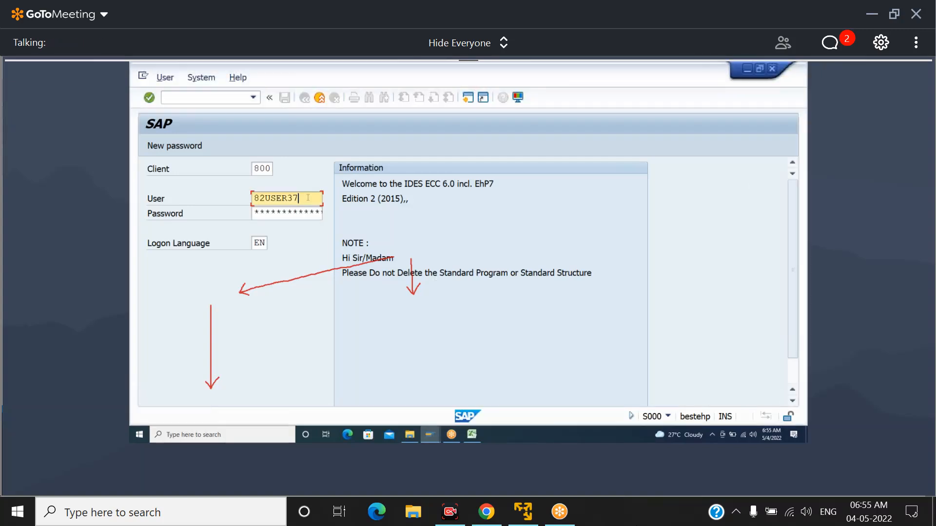
{"action": "key", "text": "Tab"}
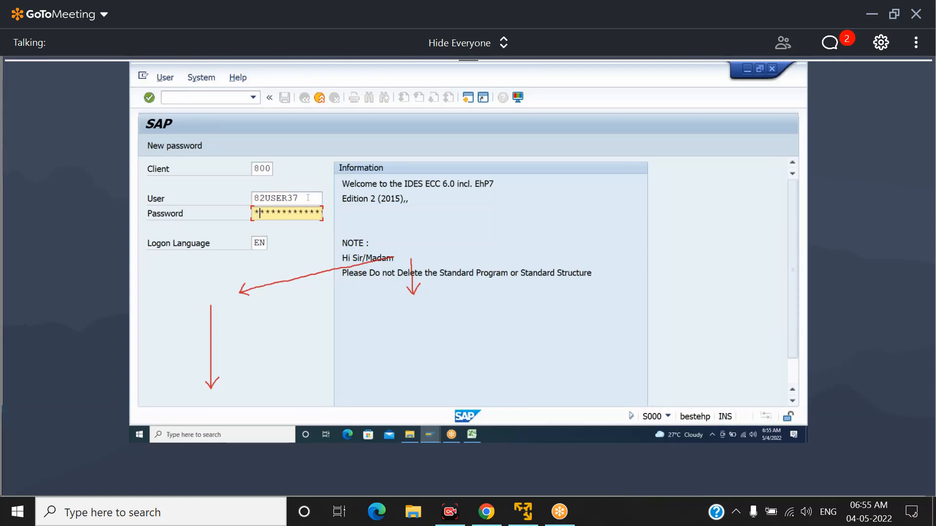
{"action": "type", "text": "*****"}
{"action": "key", "text": "BackSpace"}
{"action": "type", "text": "*****"}
{"action": "key", "text": "Return"}
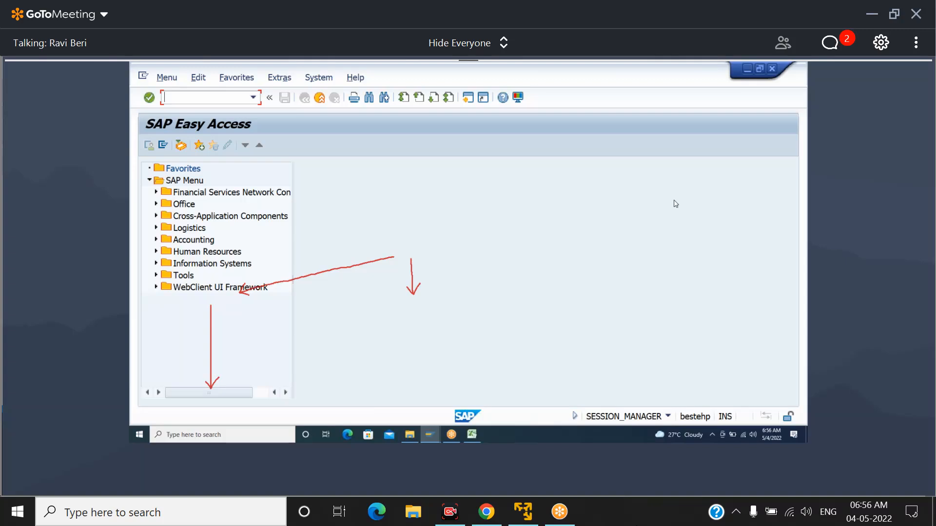
Start the Create Sales Order transaction with the command /nva01
{"action": "left_click", "coordinate": [805, 320]}
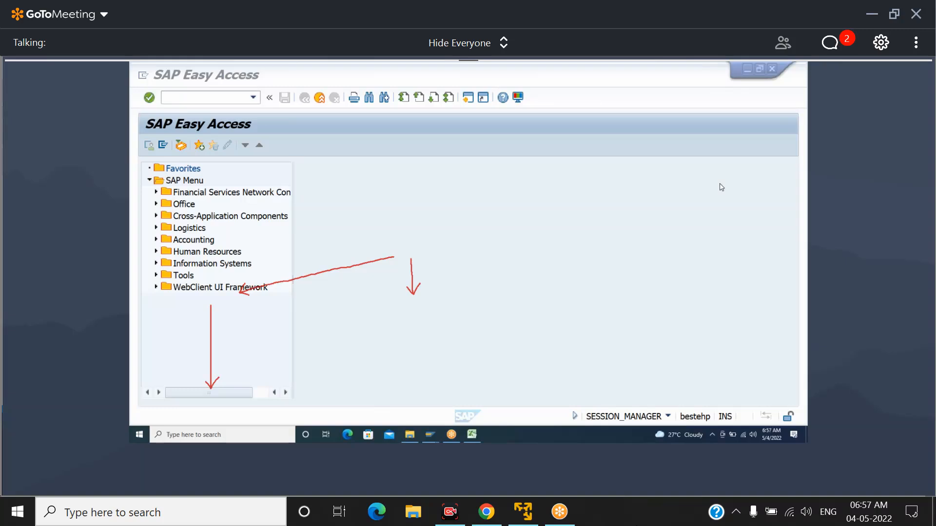
{"action": "left_click", "coordinate": [223, 99]}
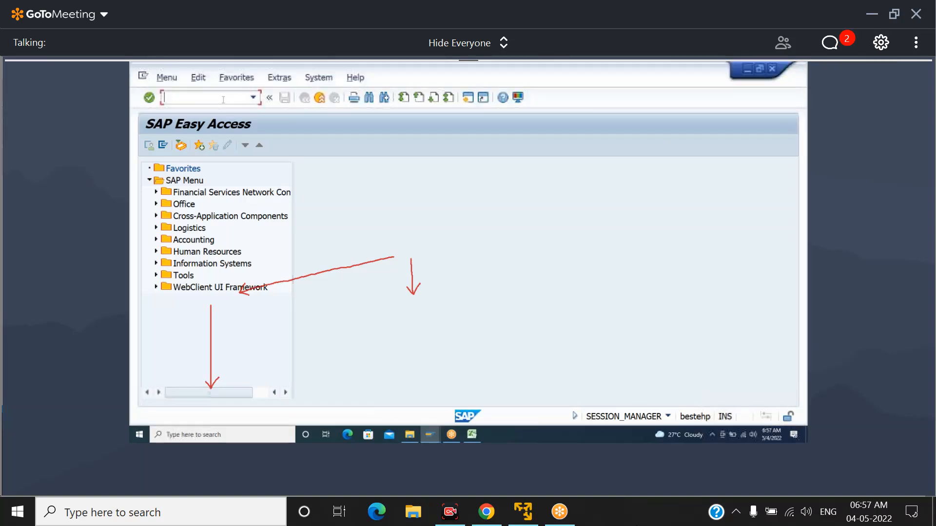
{"action": "type", "text": "/nva01"}
{"action": "key", "text": "Return"}
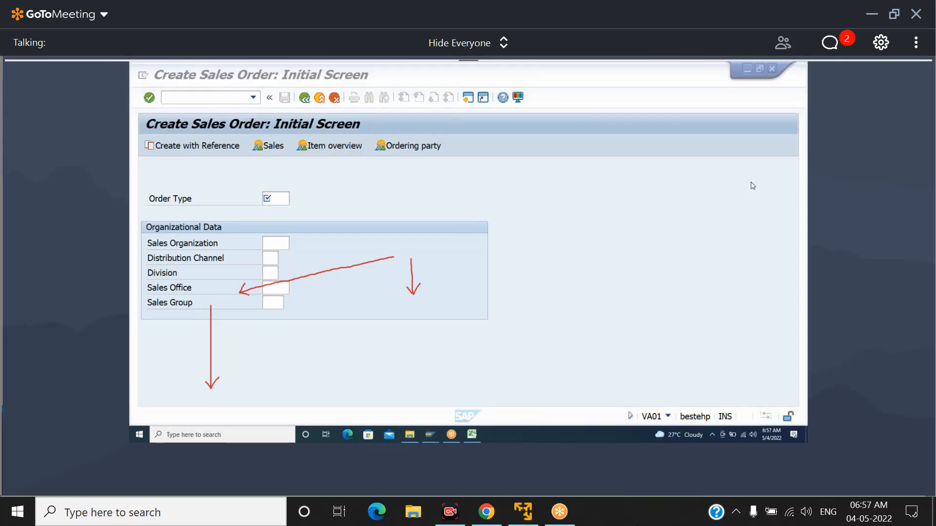
Start a sales order with order type OR, sales organization S011, distribution channel S6 and division 4S
{"action": "left_click", "coordinate": [280, 199]}
{"action": "type", "text": "or"}
{"action": "key", "text": "Tab"}
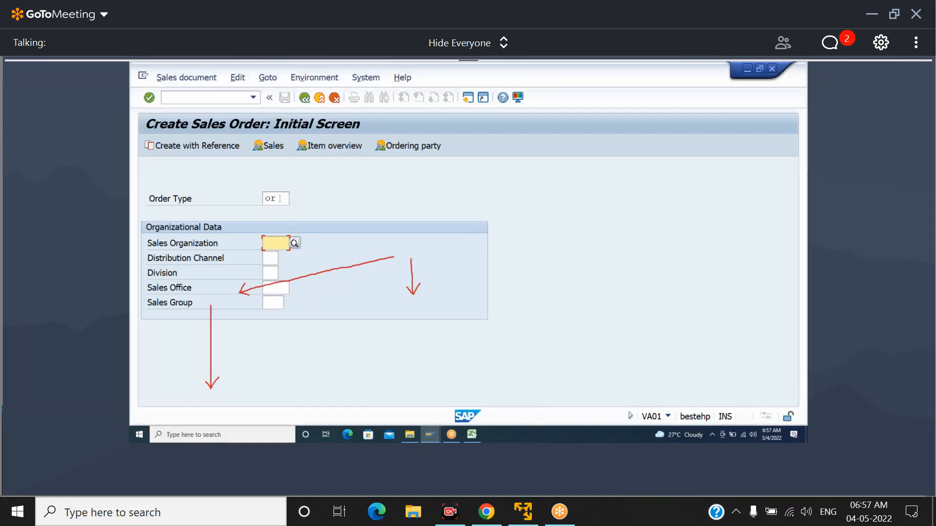
{"action": "type", "text": "s011"}
{"action": "key", "text": "Tab"}
{"action": "type", "text": "s"}
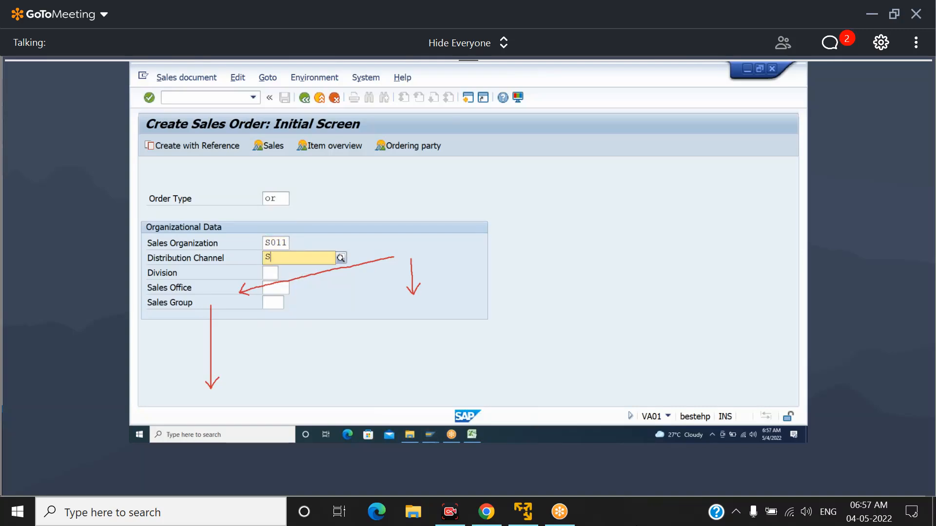
{"action": "type", "text": "6"}
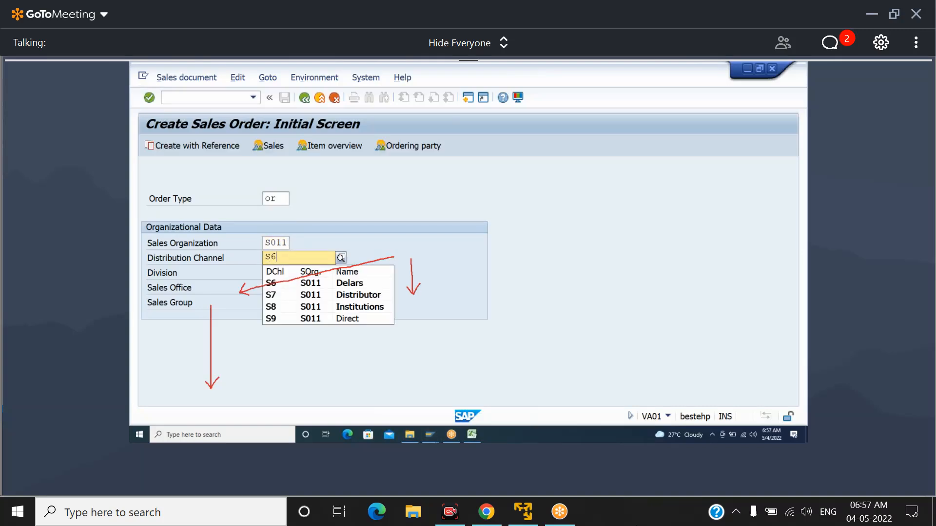
{"action": "key", "text": "Tab"}
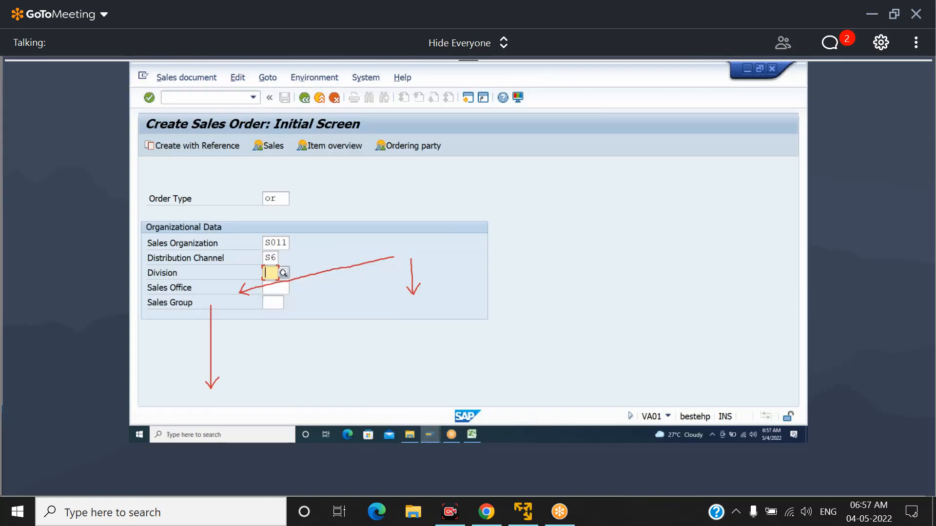
{"action": "type", "text": "s0"}
{"action": "key", "text": "BackSpace"}
{"action": "key", "text": "BackSpace"}
{"action": "type", "text": "4S"}
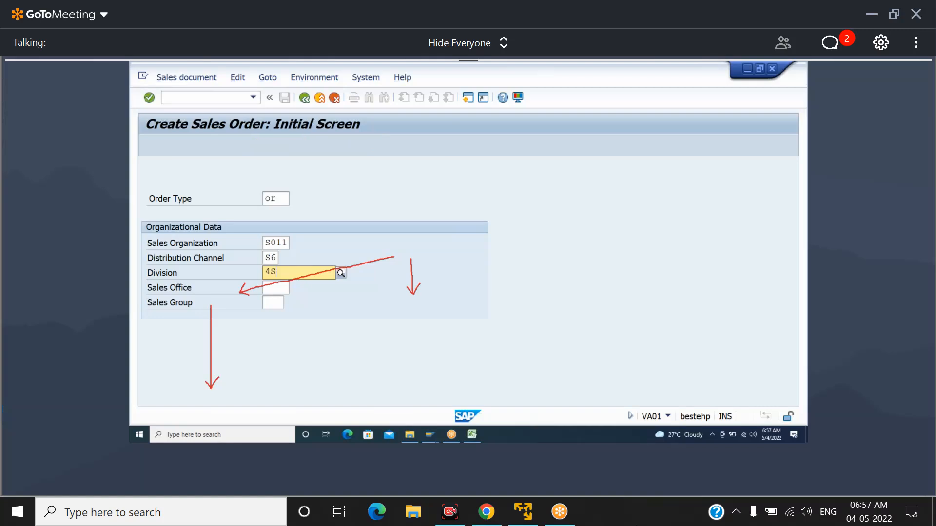
{"action": "key", "text": "Return"}
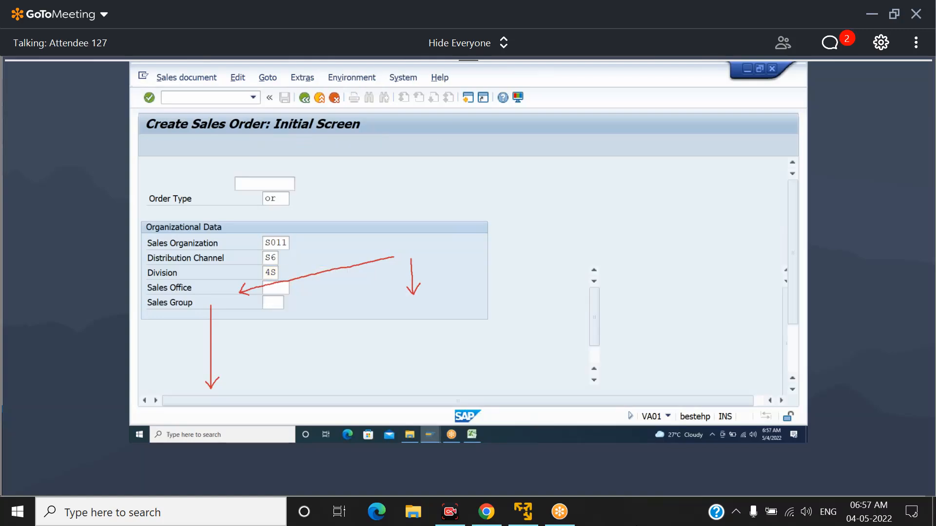
Go back to the initial sales order screen and change the order type to RE
{"action": "left_click", "coordinate": [305, 98]}
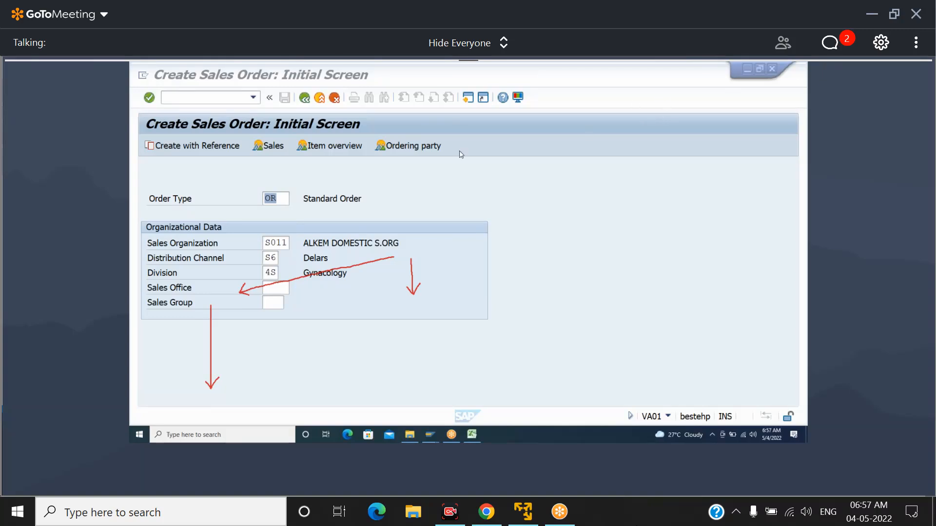
{"action": "left_click", "coordinate": [276, 198]}
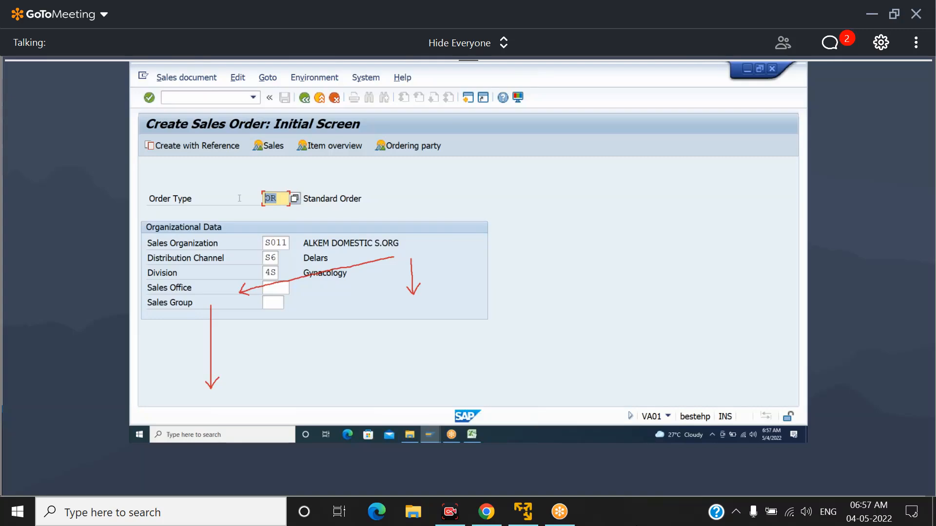
{"action": "type", "text": "RE"}
{"action": "double_click", "coordinate": [270, 199]}
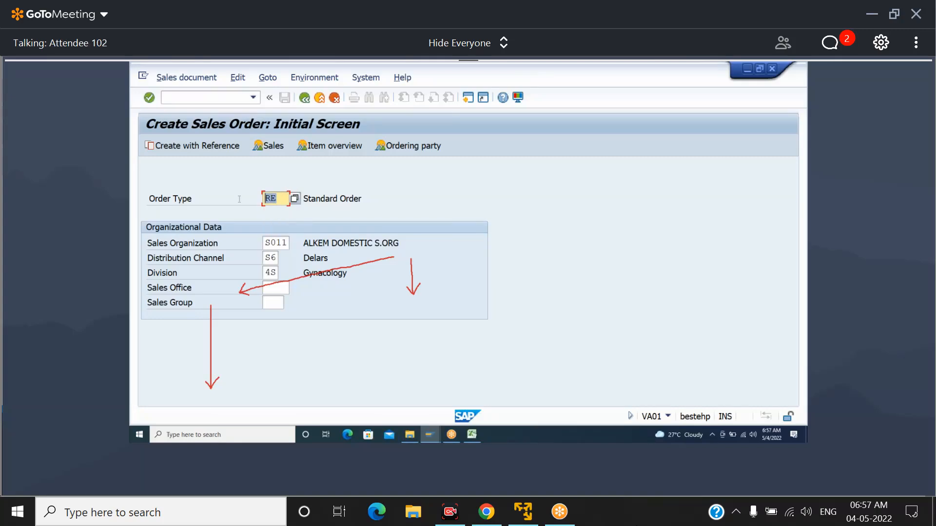
Create the return with reference to a billing document, choosing BALAJI ENTERPRISE (SCB) as the sold-to party in the search criteria
{"action": "left_click", "coordinate": [211, 146]}
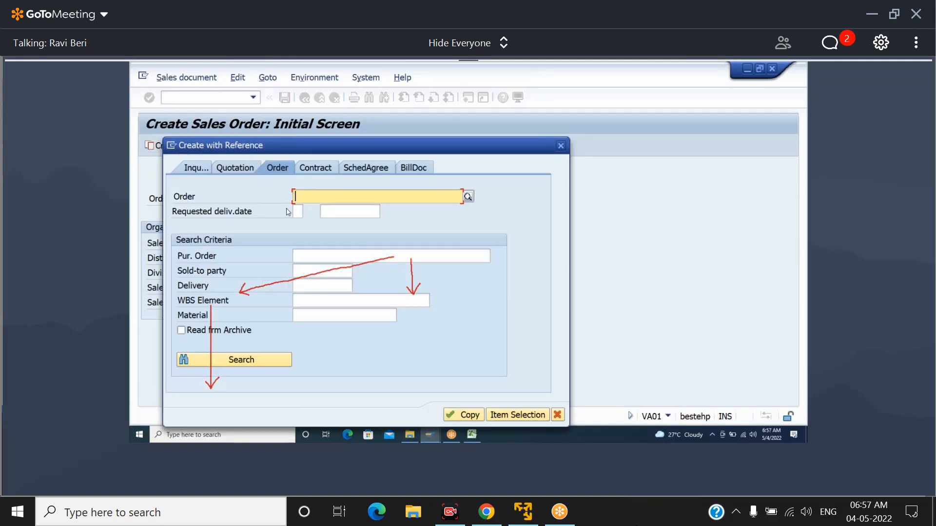
{"action": "left_click", "coordinate": [419, 171]}
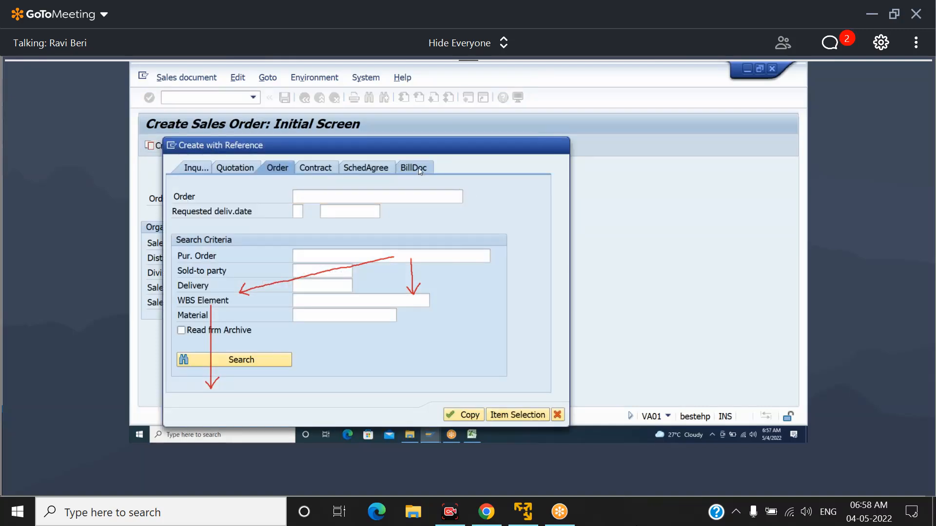
{"action": "left_click", "coordinate": [297, 242]}
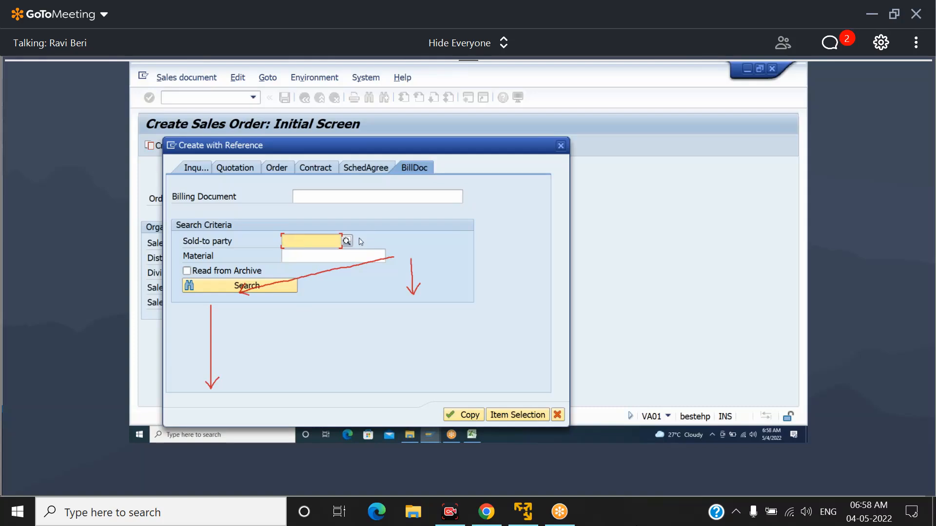
{"action": "left_click", "coordinate": [347, 241]}
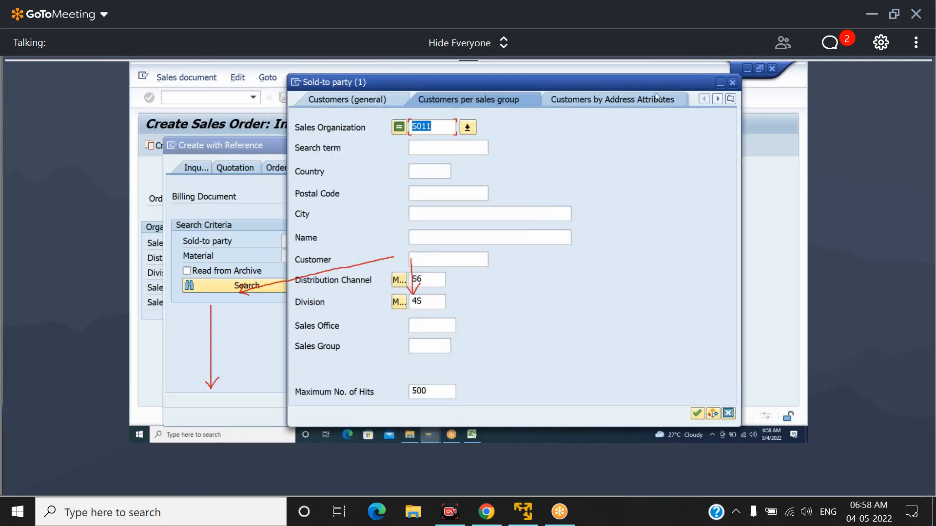
{"action": "key", "text": "Return"}
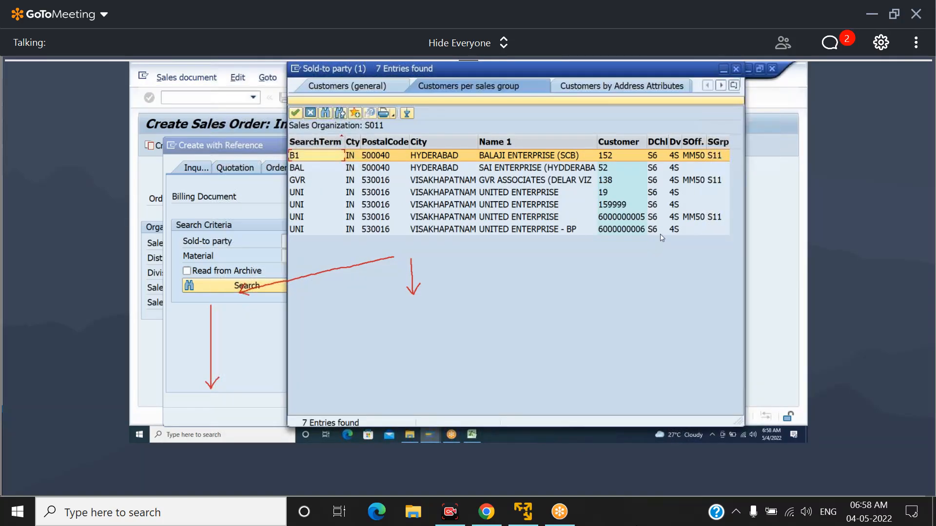
{"action": "left_click", "coordinate": [616, 157]}
{"action": "double_click", "coordinate": [616, 157]}
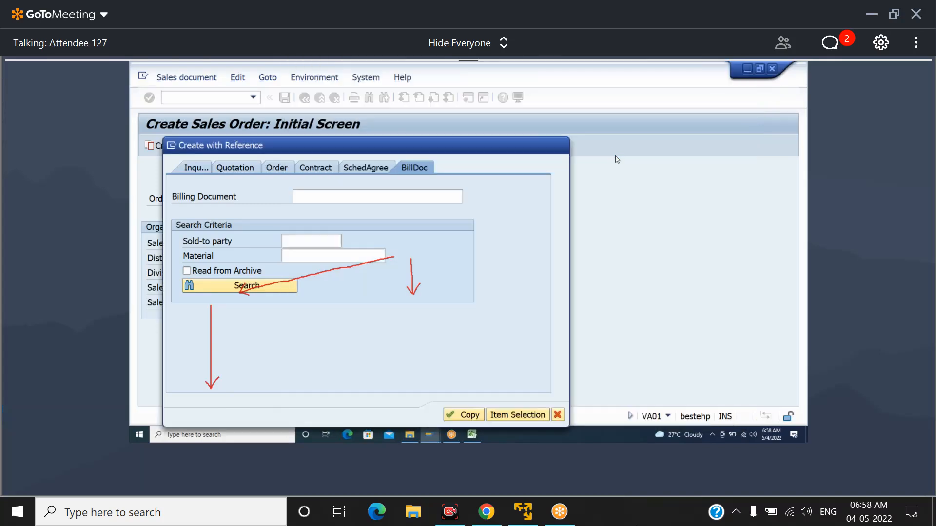
Search the customer's billing documents, pick the first F2 document found and copy it into the return order
{"action": "left_click", "coordinate": [283, 285]}
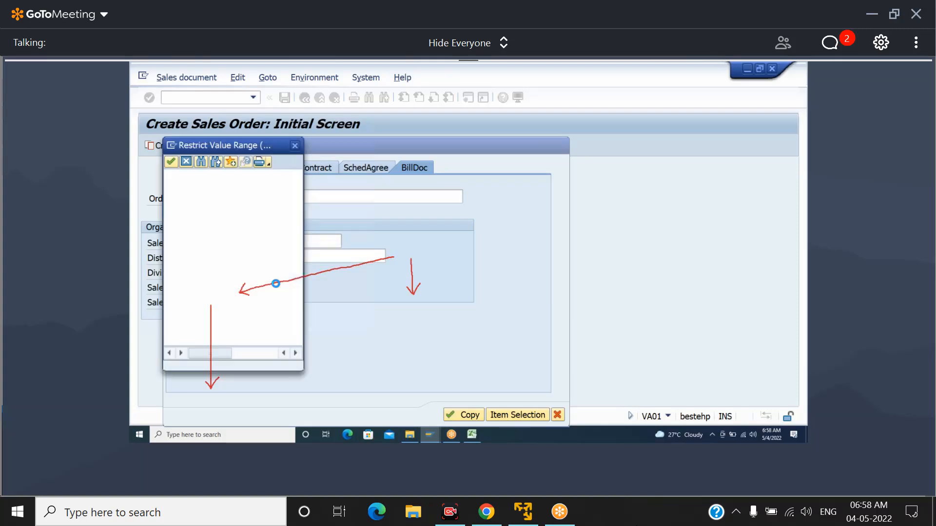
{"action": "left_click_drag", "start_coordinate": [302, 288], "coordinate": [446, 289]}
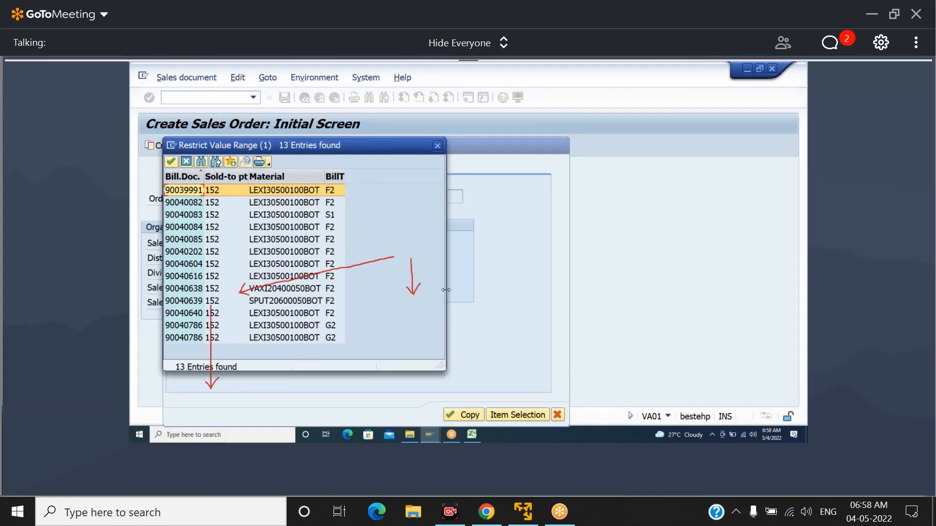
{"action": "double_click", "coordinate": [190, 191]}
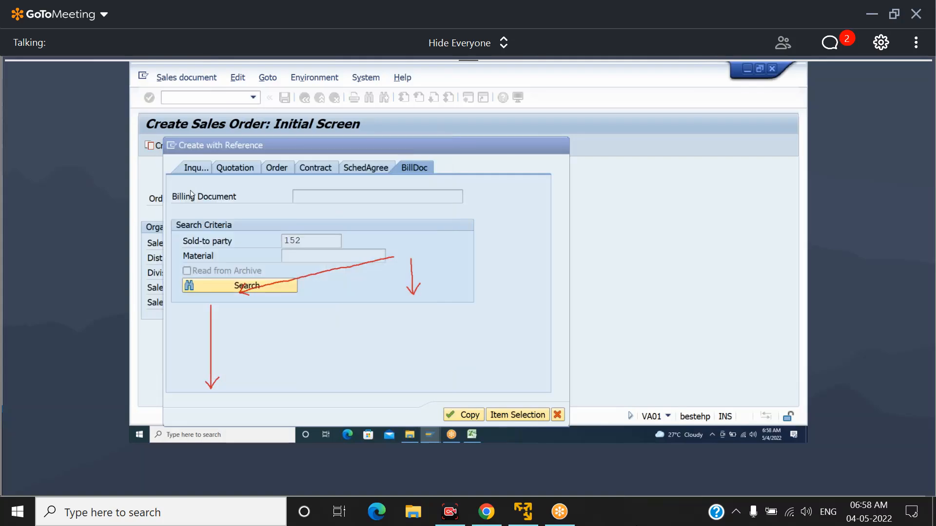
{"action": "left_click", "coordinate": [459, 415]}
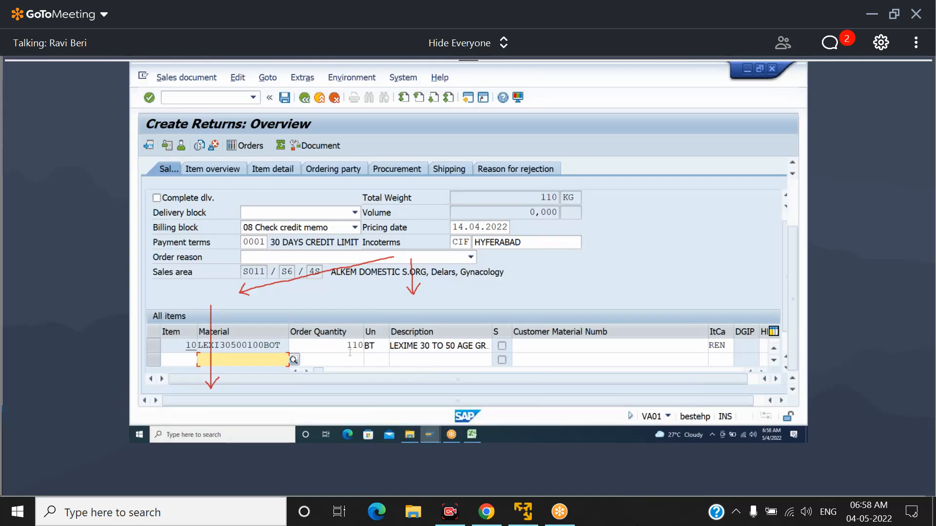
Set the order quantity of item 10, LEXI30500100BOT, to 40
{"action": "left_click_drag", "start_coordinate": [336, 345], "coordinate": [385, 348]}
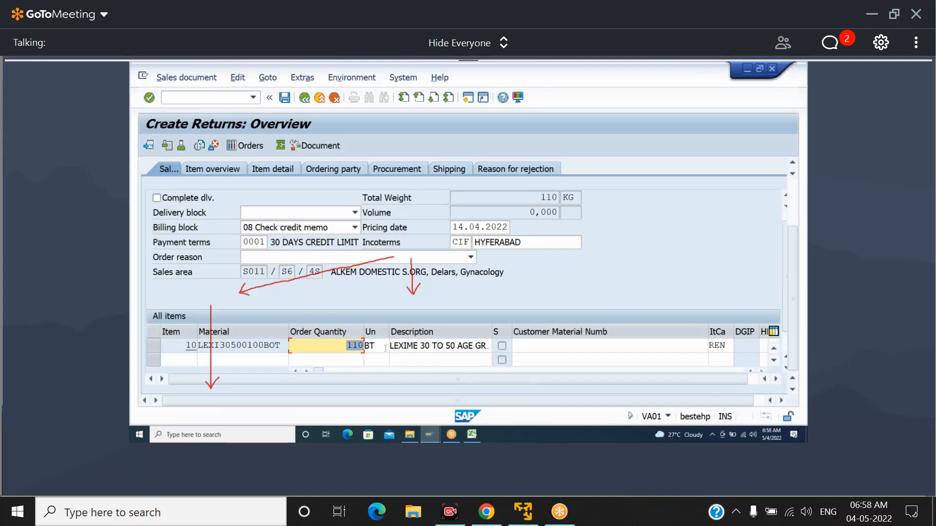
{"action": "type", "text": "40"}
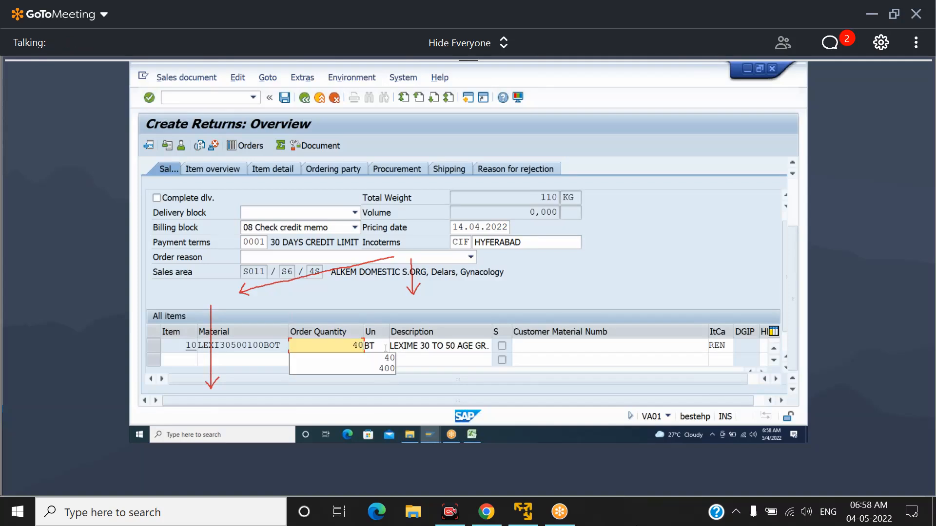
{"action": "key", "text": "Return"}
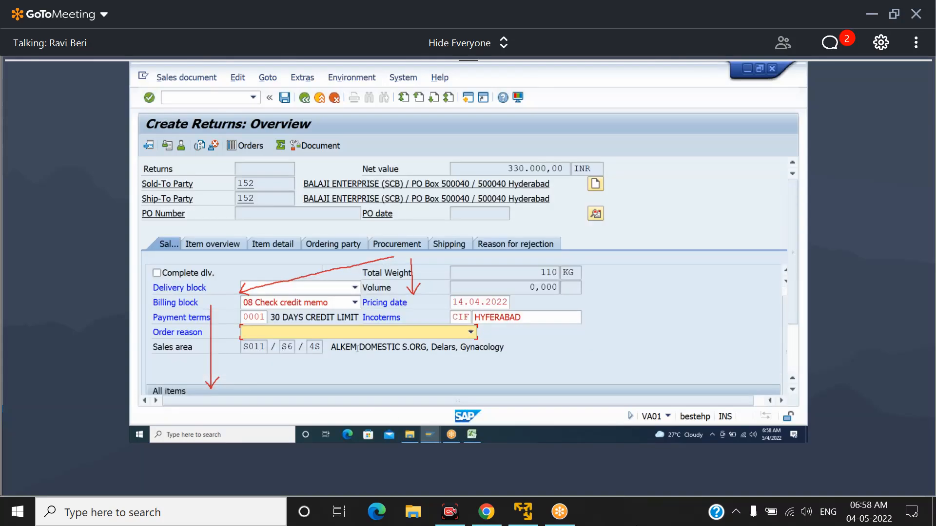
Set the order reason to 102 Damaged in transit and save the return order
{"action": "left_click", "coordinate": [370, 334]}
{"action": "key", "text": "Down"}
{"action": "key", "text": "Down"}
{"action": "key", "text": "Down"}
{"action": "key", "text": "Down"}
{"action": "key", "text": "Down"}
{"action": "key", "text": "Down"}
{"action": "key", "text": "Down"}
{"action": "key", "text": "Down"}
{"action": "key", "text": "Down"}
{"action": "key", "text": "Down"}
{"action": "key", "text": "Down"}
{"action": "key", "text": "Return"}
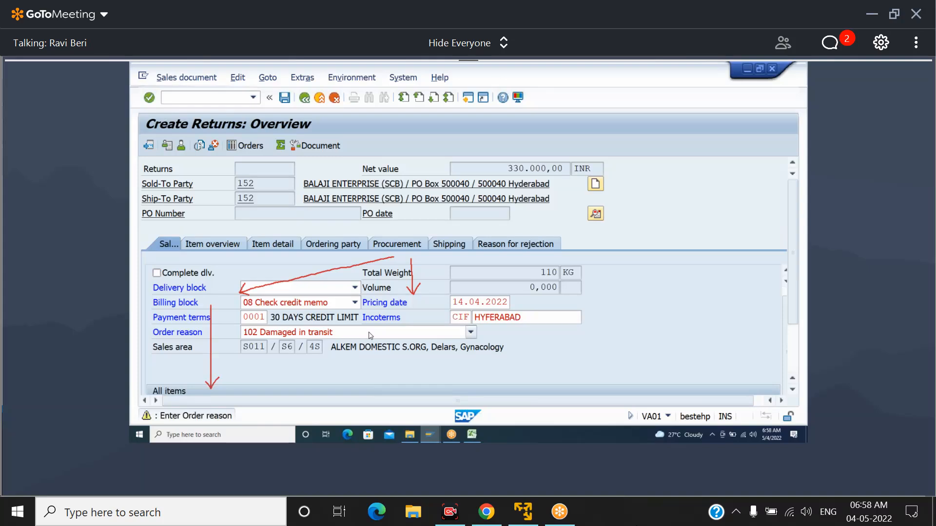
{"action": "key", "text": "Return"}
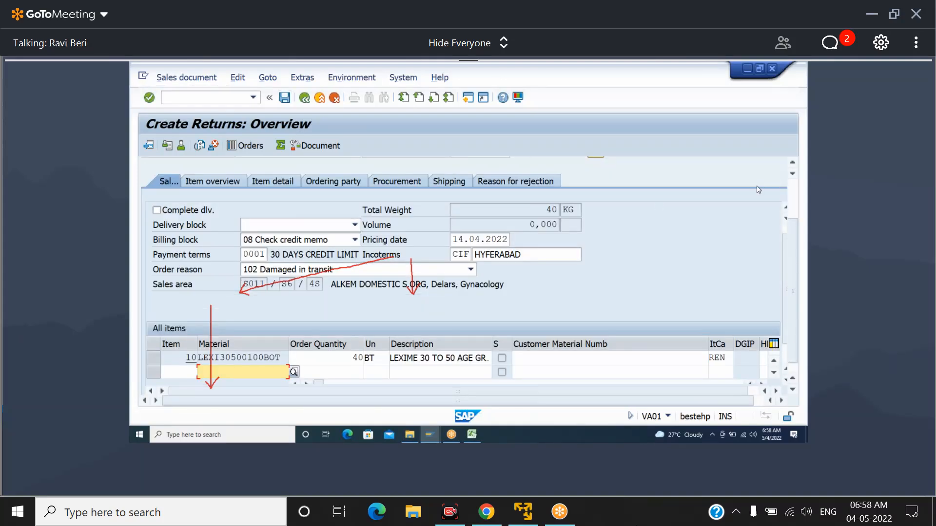
{"action": "scroll", "coordinate": [789, 190], "scroll_direction": "up", "scroll_amount": 3}
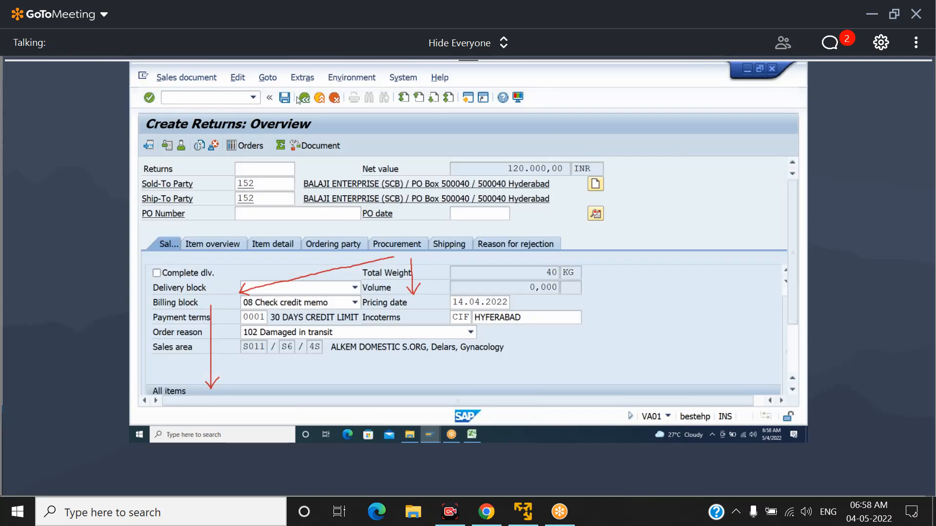
{"action": "left_click", "coordinate": [285, 98]}
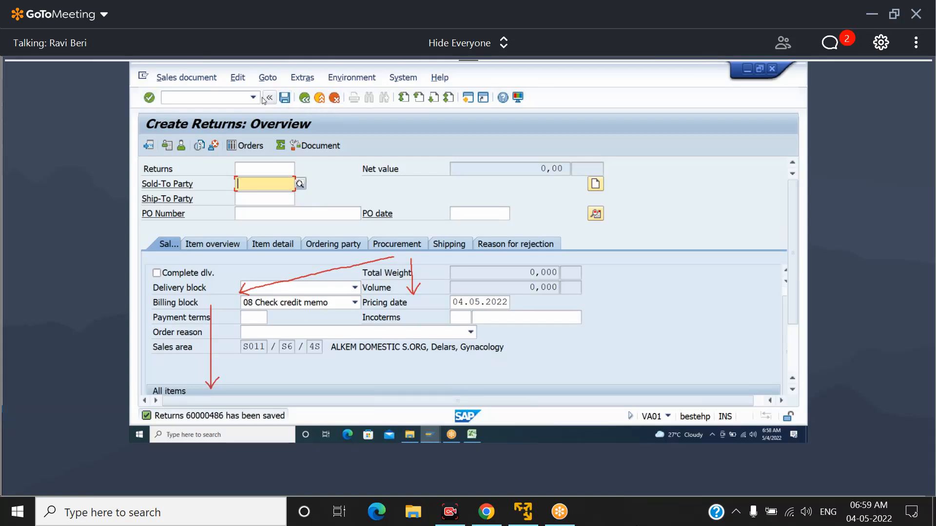
Start the Create Outbound Delivery with Order Reference transaction with /NVL01N and go to the shipping point field
{"action": "left_click", "coordinate": [233, 98]}
{"action": "type", "text": "/NVL01N"}
{"action": "key", "text": "Return"}
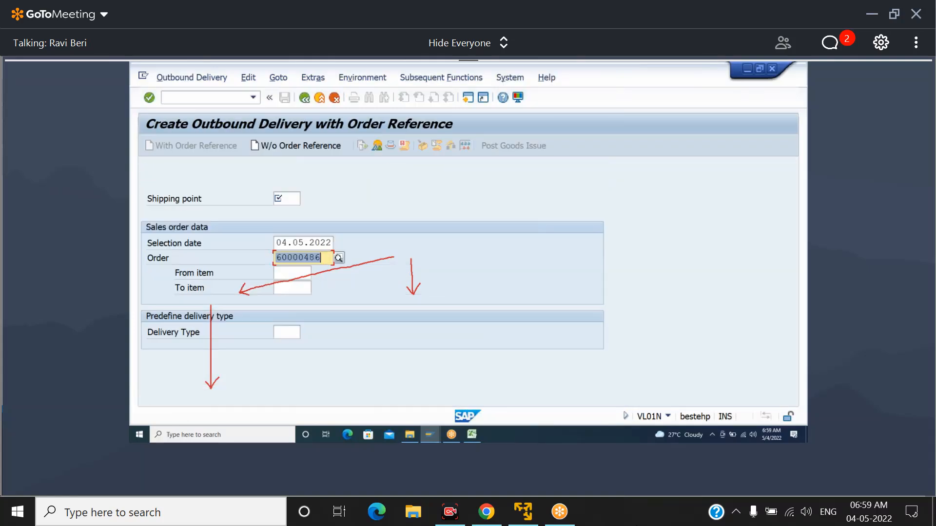
{"action": "key", "text": "shift+Tab"}
{"action": "key", "text": "shift+Tab"}
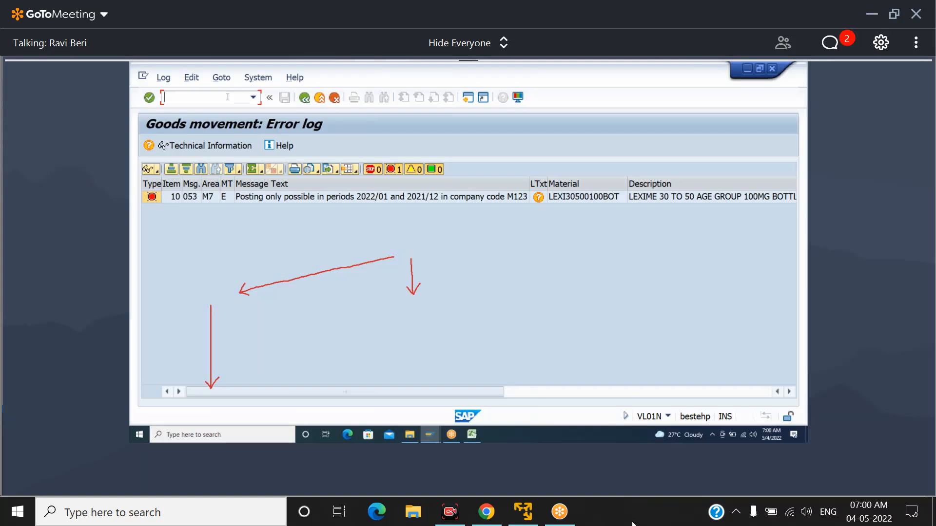
{"action": "left_click", "coordinate": [369, 457]}
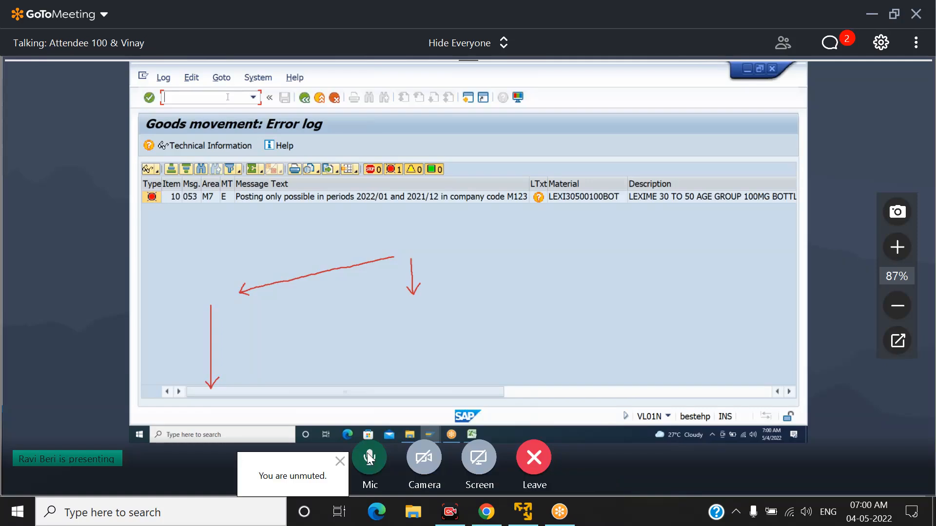
{"action": "left_click", "coordinate": [370, 457]}
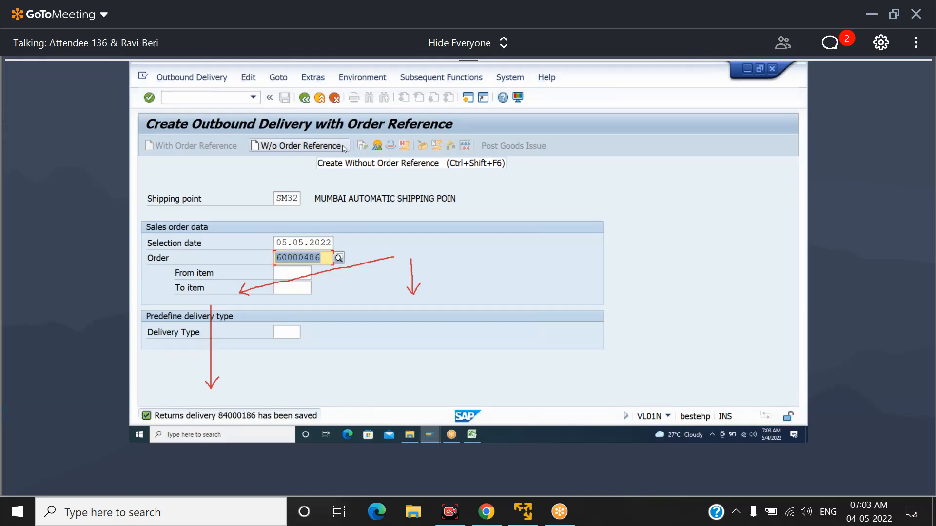
{"action": "left_click", "coordinate": [663, 75]}
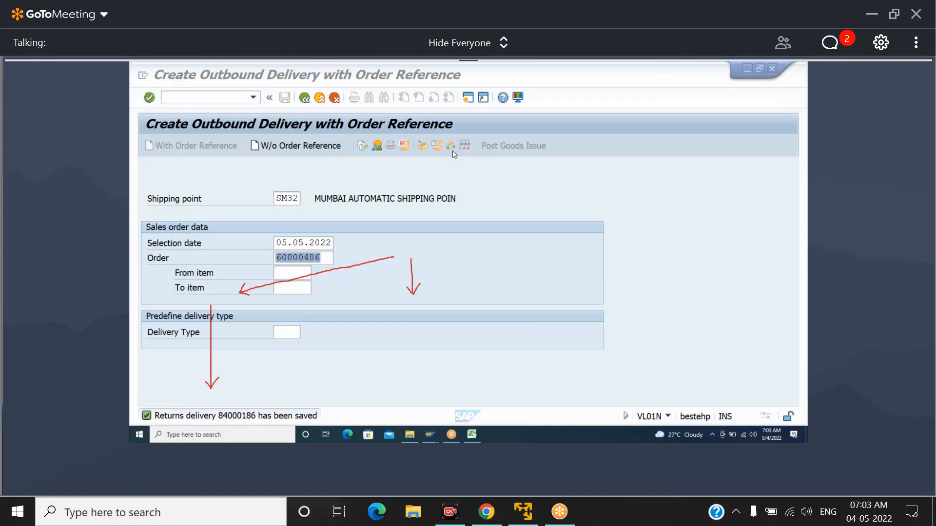
{"action": "left_click", "coordinate": [245, 211]}
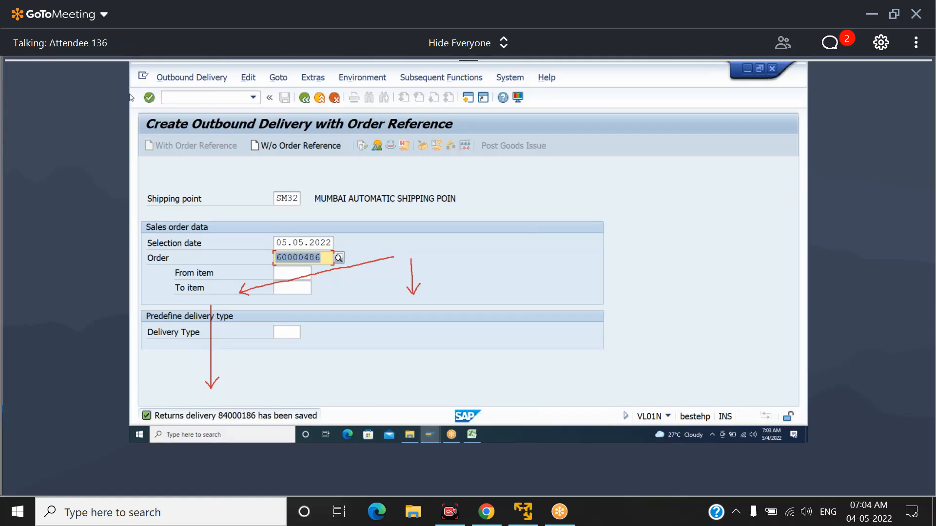
Set item 10's reason for rejection to 00 Assigned by the System (Internal) and save the return order, accepting the information message
{"action": "mouse_move", "coordinate": [616, 488]}
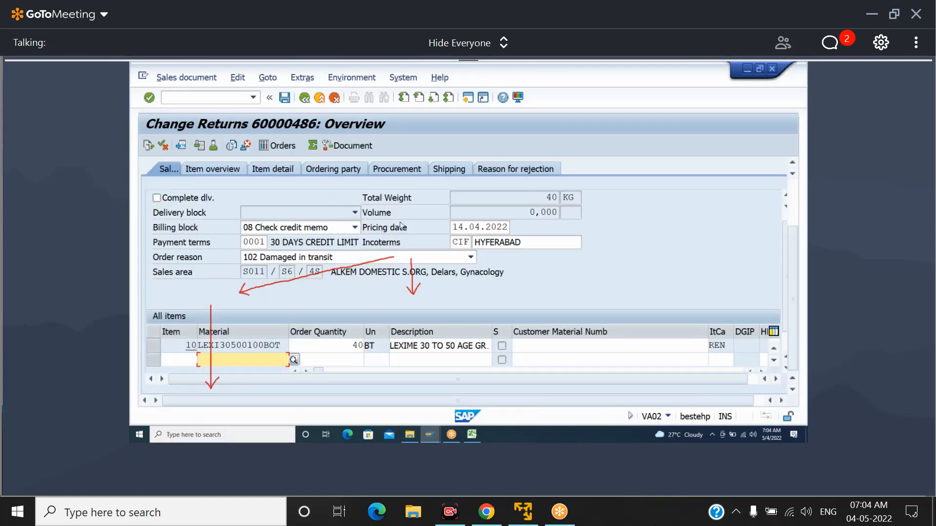
{"action": "left_click", "coordinate": [523, 171]}
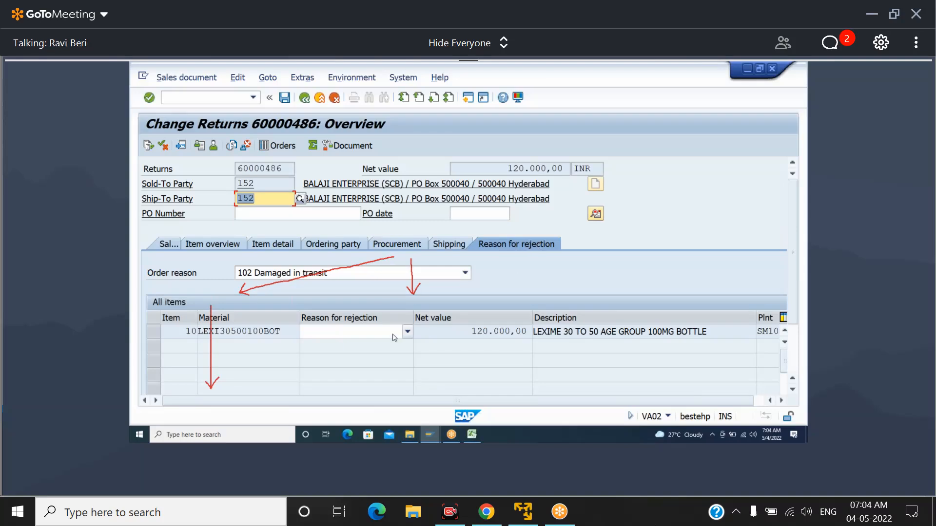
{"action": "left_click", "coordinate": [408, 333]}
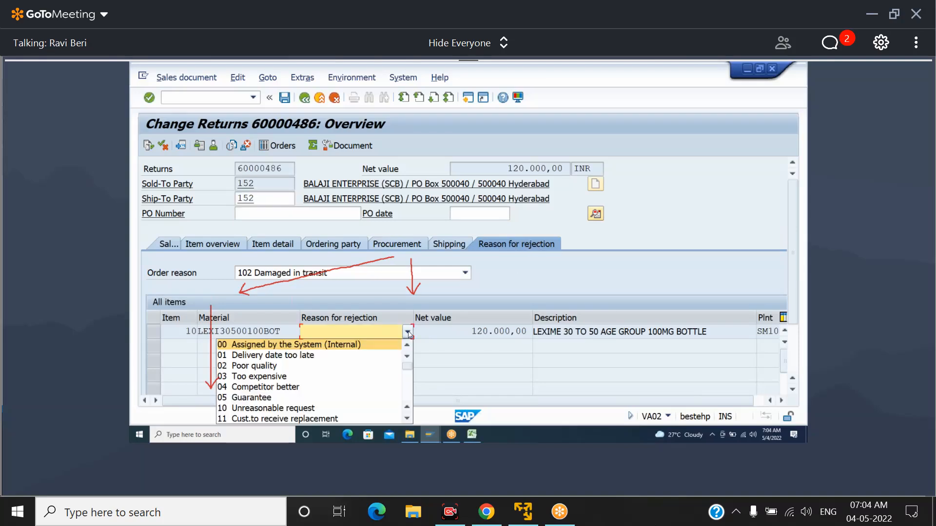
{"action": "left_click", "coordinate": [351, 345]}
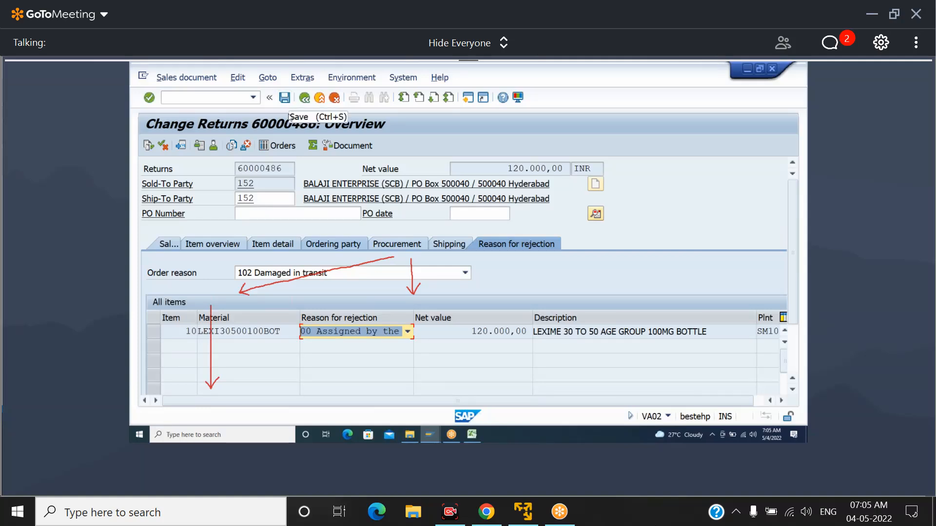
{"action": "left_click", "coordinate": [284, 98]}
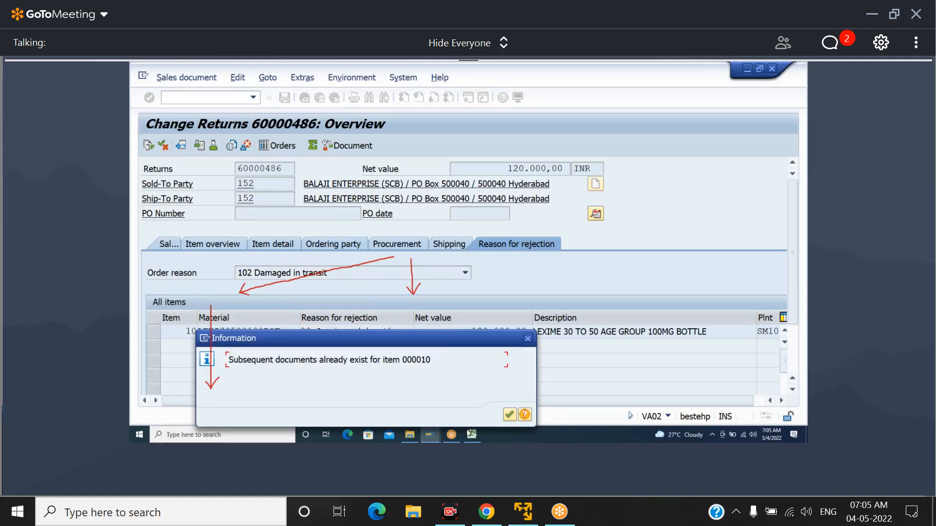
{"action": "left_click", "coordinate": [510, 415]}
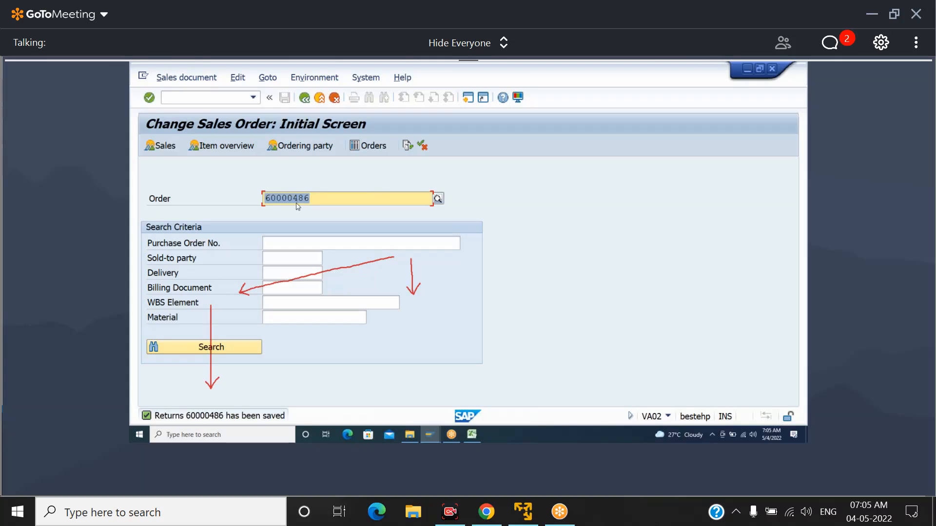
Switch to the 630AM BATCH workbook in Excel, review the return order and return delivery stages of the process, and return to SAP
{"action": "left_click", "coordinate": [472, 434]}
{"action": "left_click", "coordinate": [397, 239]}
{"action": "left_click_drag", "start_coordinate": [397, 240], "coordinate": [758, 314]}
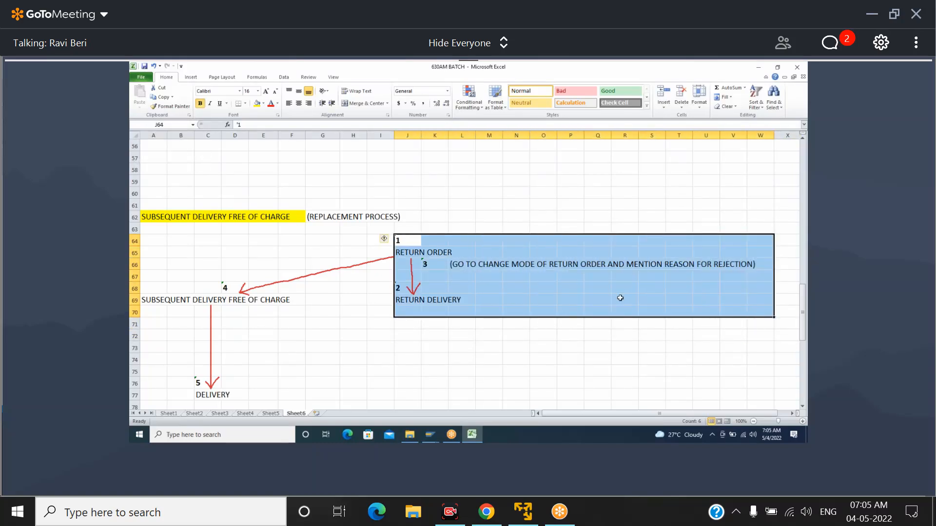
{"action": "left_click", "coordinate": [399, 241]}
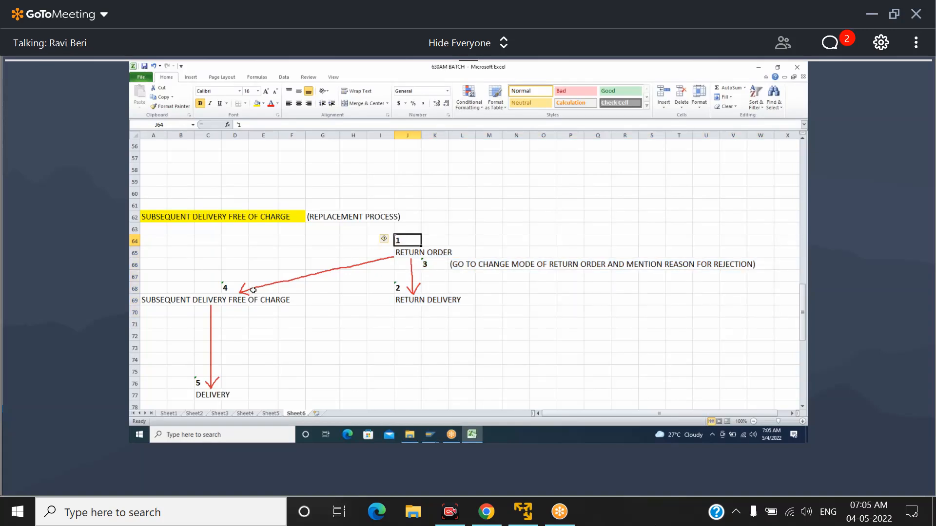
{"action": "key", "text": "alt+Tab"}
{"action": "key", "text": "ctrl+c"}
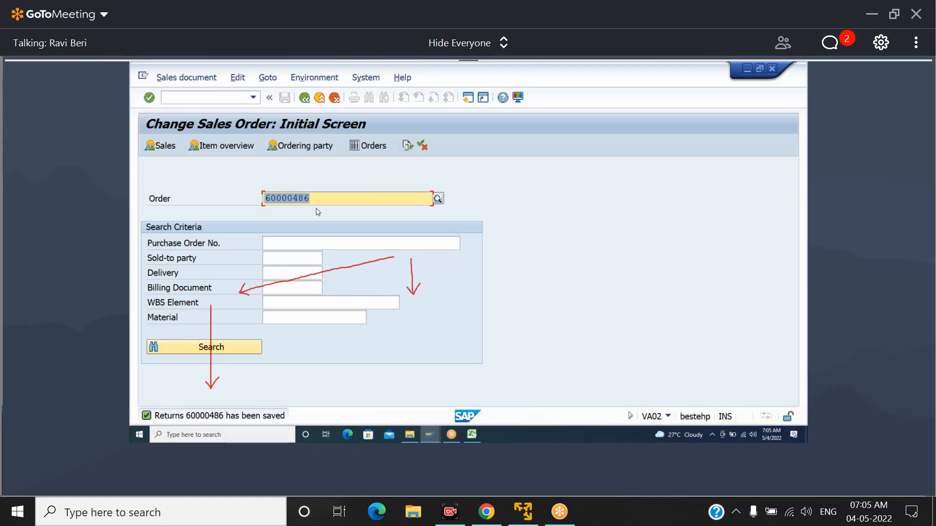
Start the Create Sales Order transaction with the command /NVA01
{"action": "left_click", "coordinate": [318, 212]}
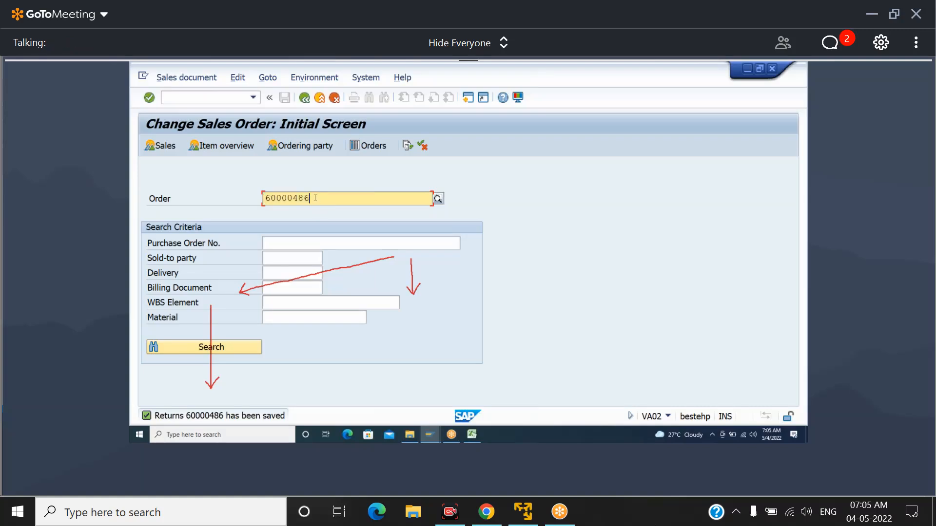
{"action": "left_click", "coordinate": [233, 98]}
{"action": "type", "text": "/NVA01"}
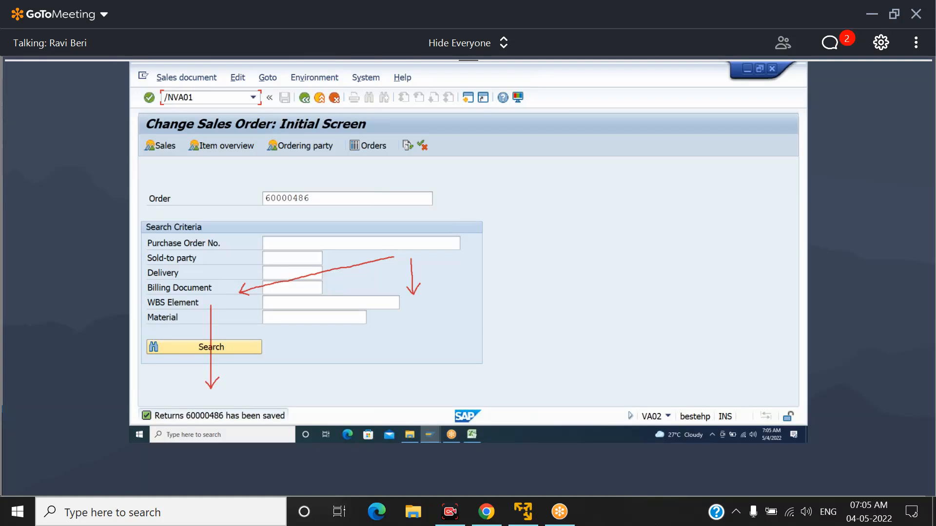
{"action": "key", "text": "Return"}
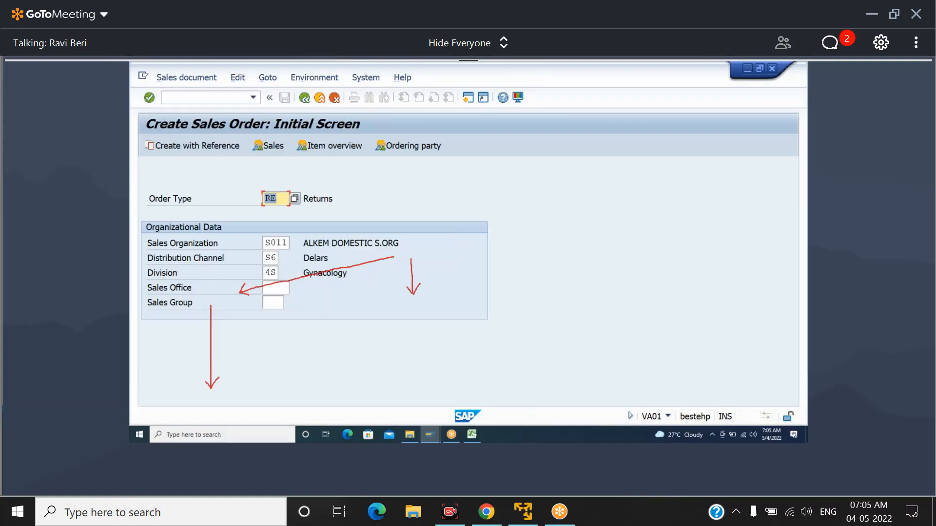
Create an SDF (subsequent delivery free of charge) order with reference to the copied return order number and save it
{"action": "type", "text": "SDF"}
{"action": "key", "text": "F5"}
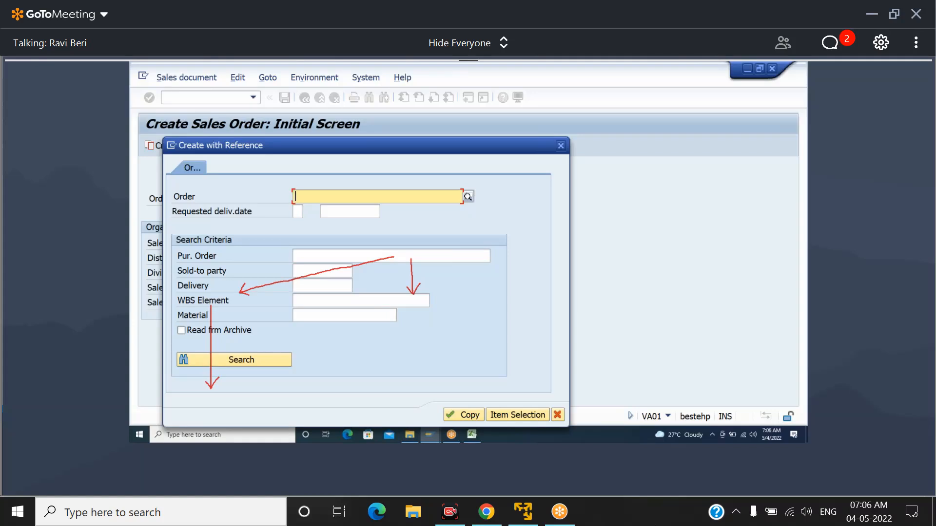
{"action": "key", "text": "ctrl+v"}
{"action": "left_click", "coordinate": [460, 415]}
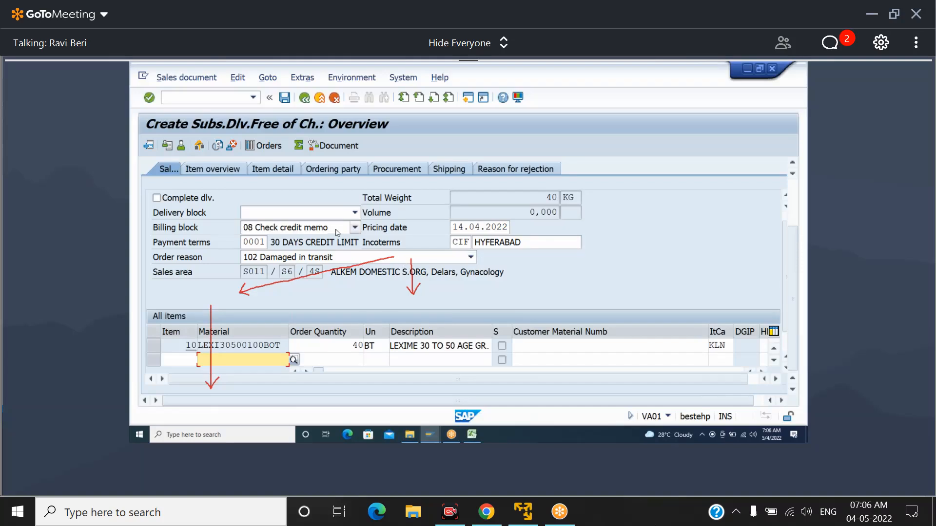
{"action": "left_click", "coordinate": [794, 211]}
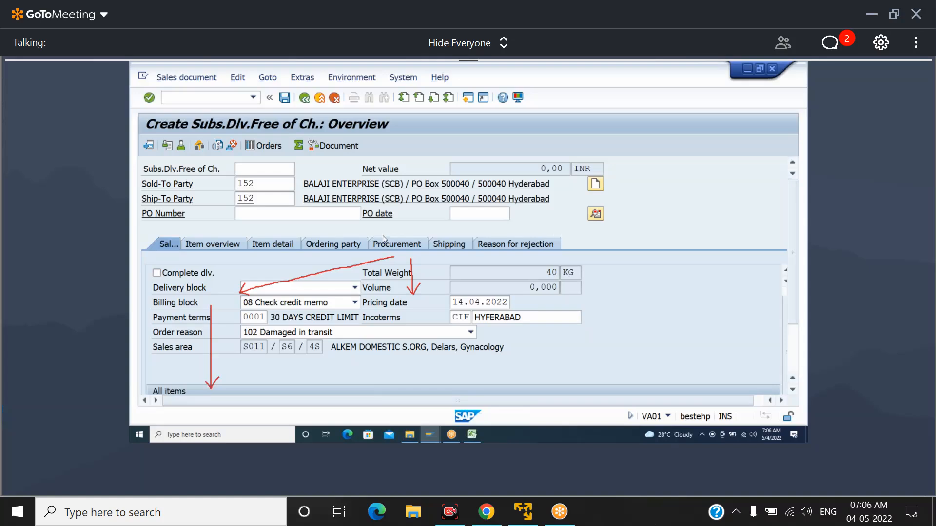
{"action": "left_click", "coordinate": [285, 99]}
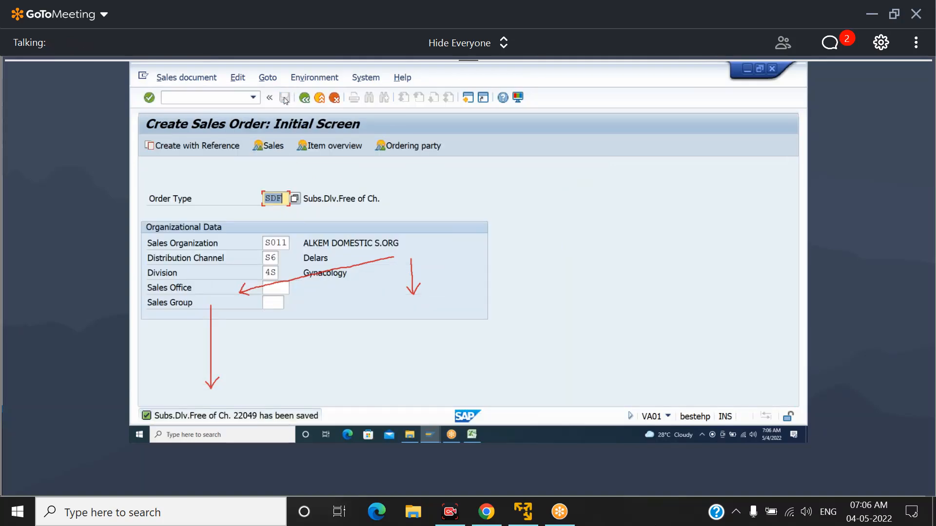
Start outbound delivery creation with /NVL01N and open the delivery overview for the free-of-charge order at shipping point SM32
{"action": "left_click", "coordinate": [207, 99]}
{"action": "type", "text": "/NVL01N"}
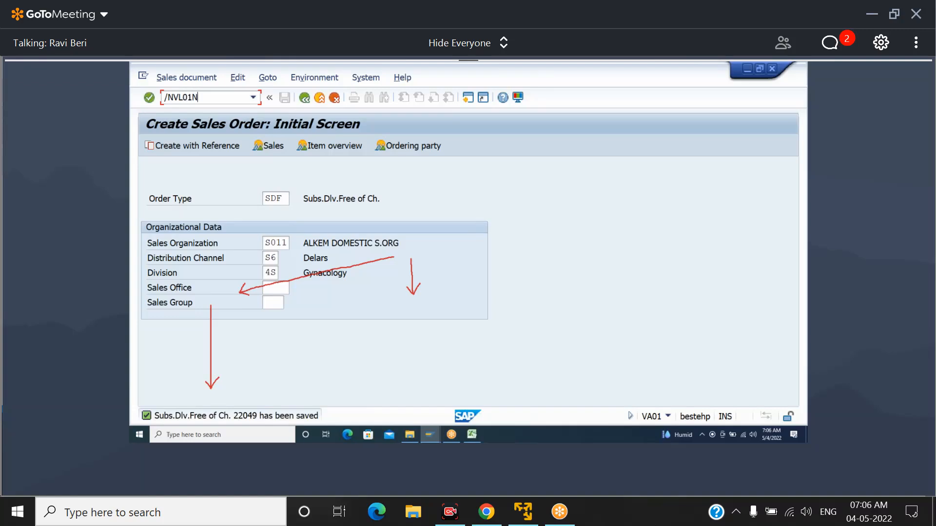
{"action": "key", "text": "Return"}
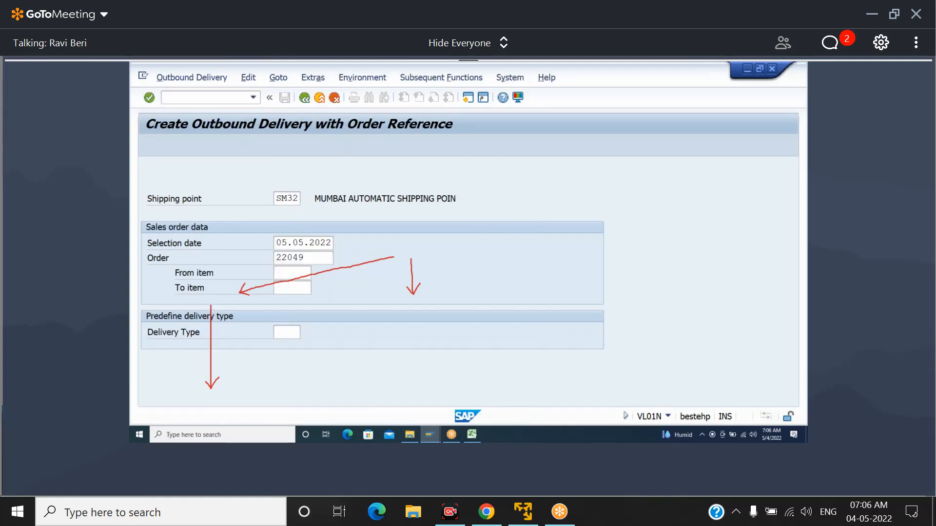
{"action": "key", "text": "Return"}
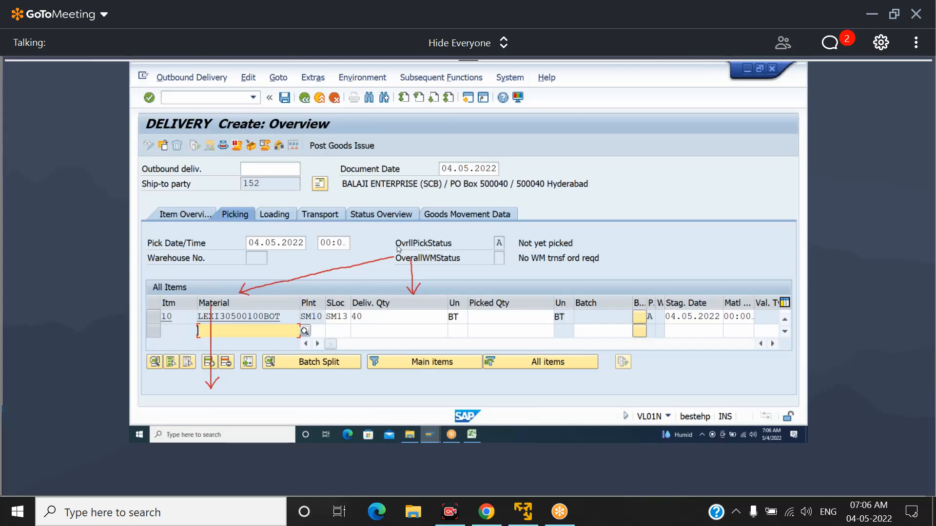
Set item 10's picked quantity to 40 and post the goods issue for the delivery
{"action": "left_click", "coordinate": [487, 316]}
{"action": "type", "text": "40"}
{"action": "key", "text": "Return"}
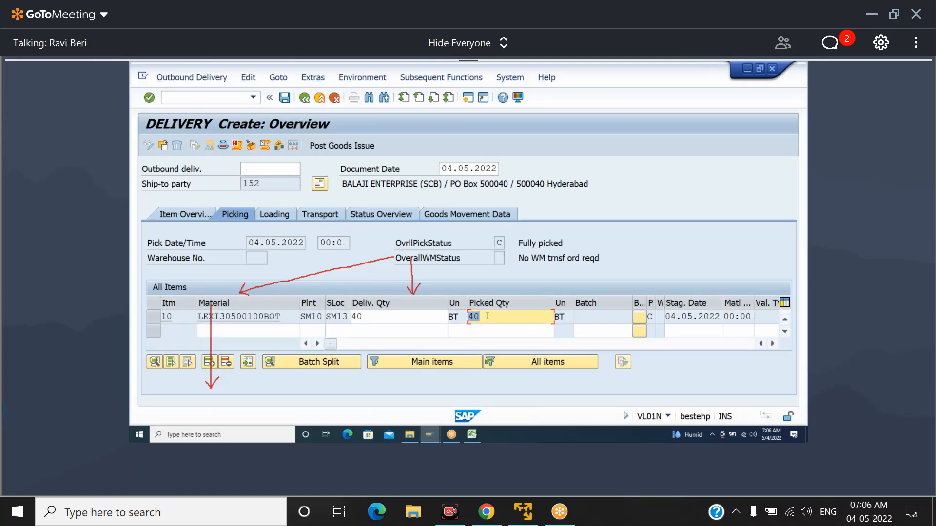
{"action": "left_click", "coordinate": [346, 146]}
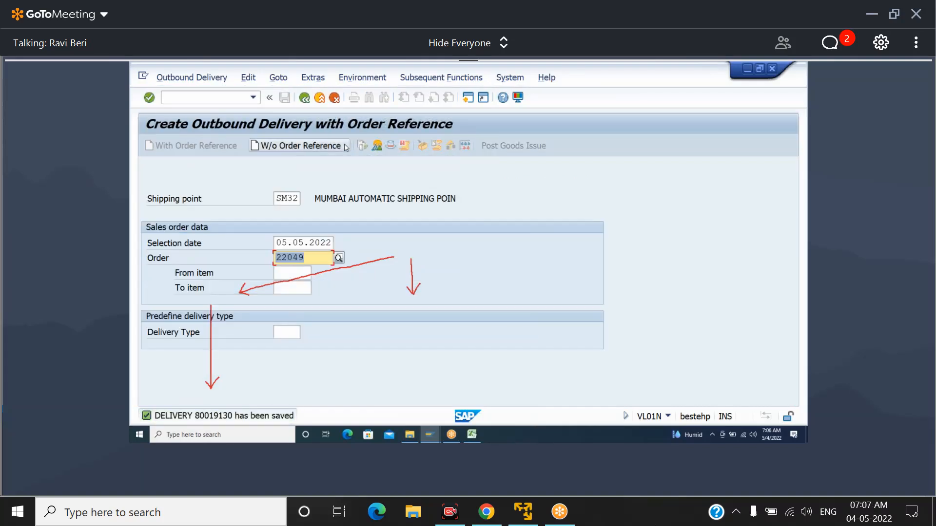
Switch to the 630AM BATCH workbook in Excel and review the replacement process flow from return order to free-of-charge delivery
{"action": "left_click", "coordinate": [472, 434]}
{"action": "left_click_drag", "start_coordinate": [152, 237], "coordinate": [758, 389]}
{"action": "left_click", "coordinate": [715, 344]}
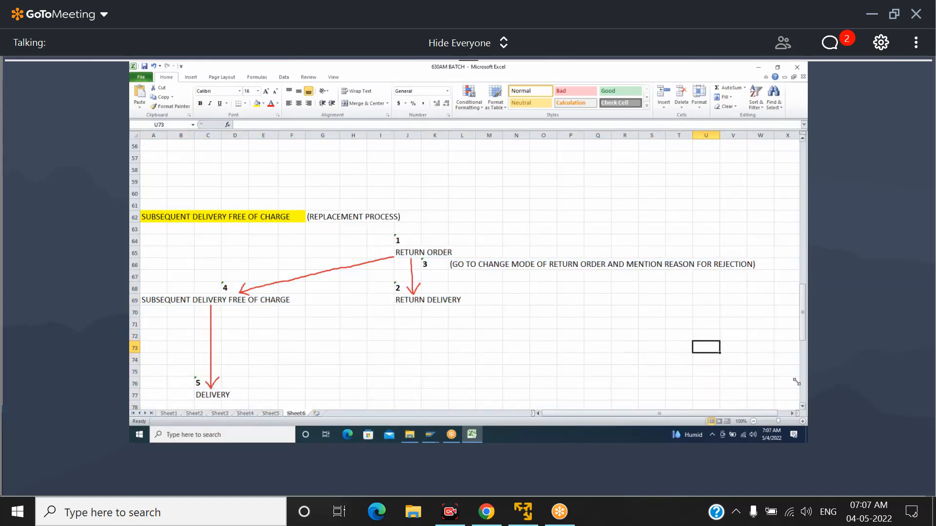
{"action": "left_click", "coordinate": [803, 407]}
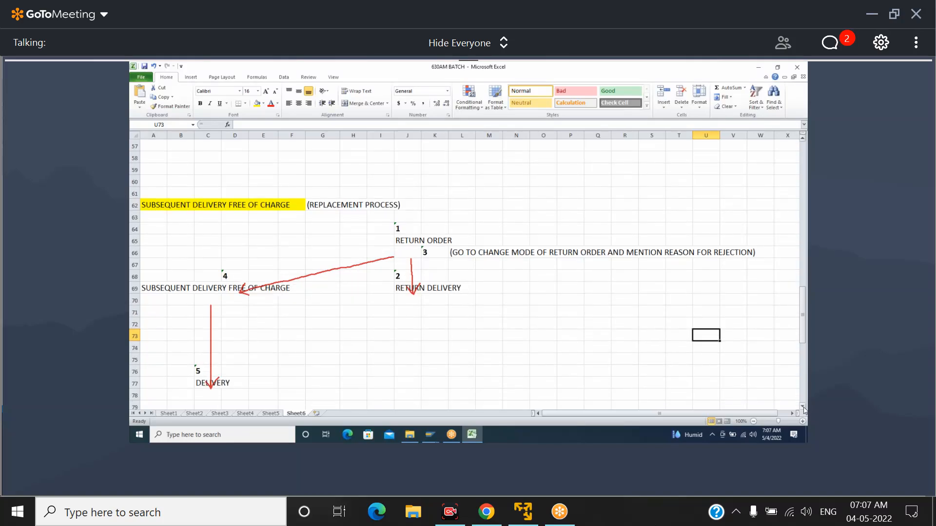
{"action": "left_click", "coordinate": [803, 138]}
{"action": "left_click", "coordinate": [537, 67]}
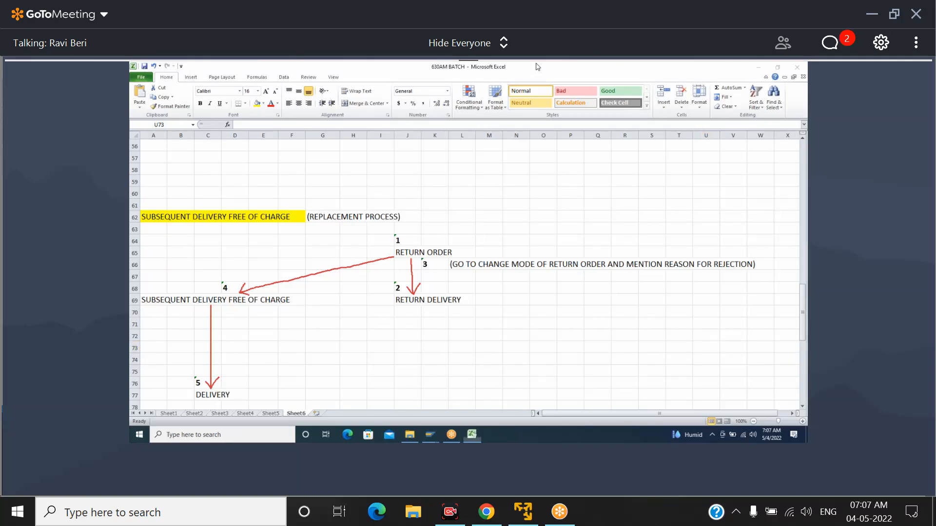
{"action": "left_click", "coordinate": [488, 248]}
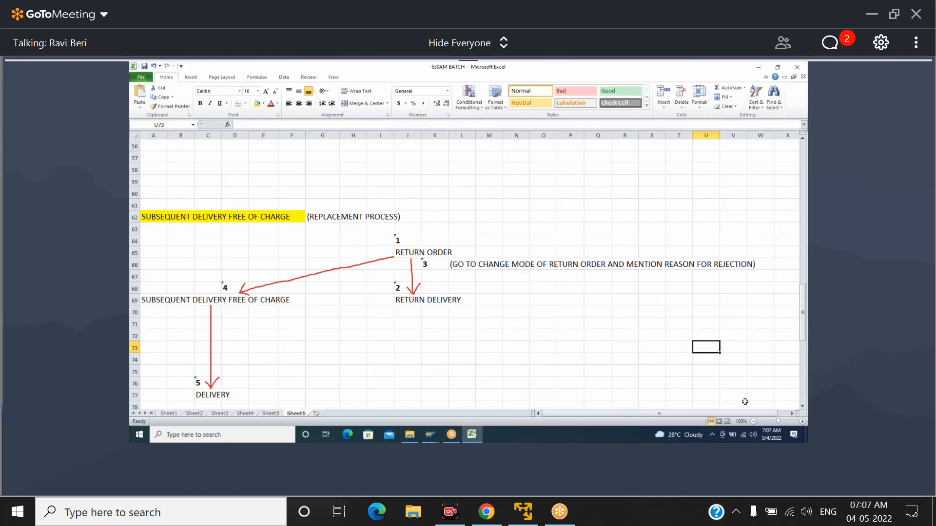
Examine the QUANTITY CONTRACT section of Sheet6, covering its contract, release order, delivery and invoice stages
{"action": "left_click", "coordinate": [803, 407]}
{"action": "left_click", "coordinate": [802, 406]}
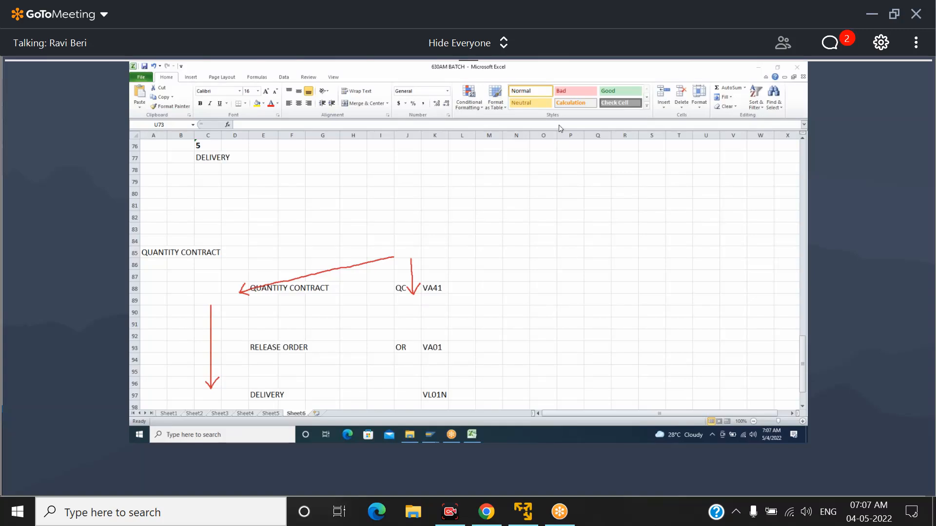
{"action": "left_click", "coordinate": [803, 408]}
{"action": "left_click", "coordinate": [803, 408]}
{"action": "left_click", "coordinate": [802, 408]}
{"action": "left_click", "coordinate": [803, 408]}
{"action": "left_click", "coordinate": [803, 408]}
{"action": "left_click", "coordinate": [803, 408]}
{"action": "left_click", "coordinate": [803, 408]}
{"action": "left_click", "coordinate": [802, 408]}
{"action": "left_click", "coordinate": [802, 408]}
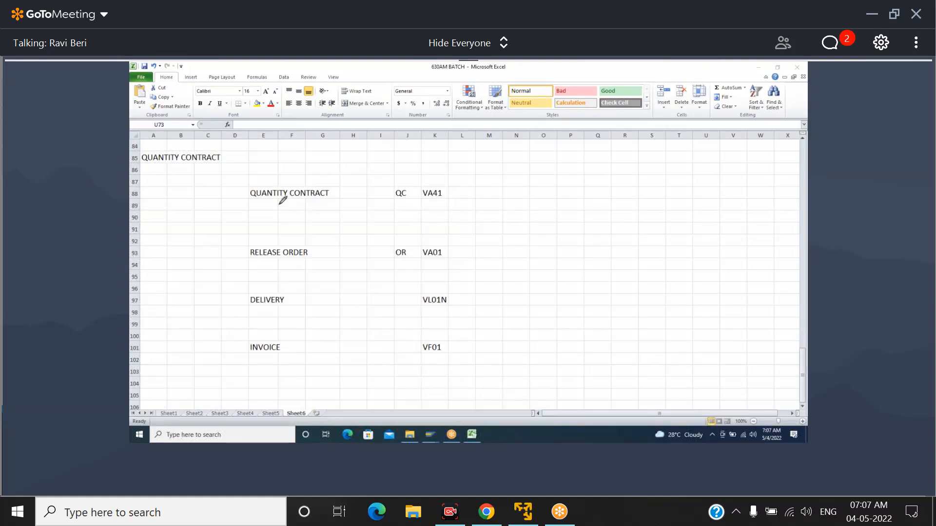
{"action": "left_click_drag", "start_coordinate": [271, 200], "coordinate": [271, 241]}
Enter X, 1000 and QTY in cells E89, F89 and G89 beneath the QUANTITY CONTRACT stage
{"action": "left_click", "coordinate": [263, 205]}
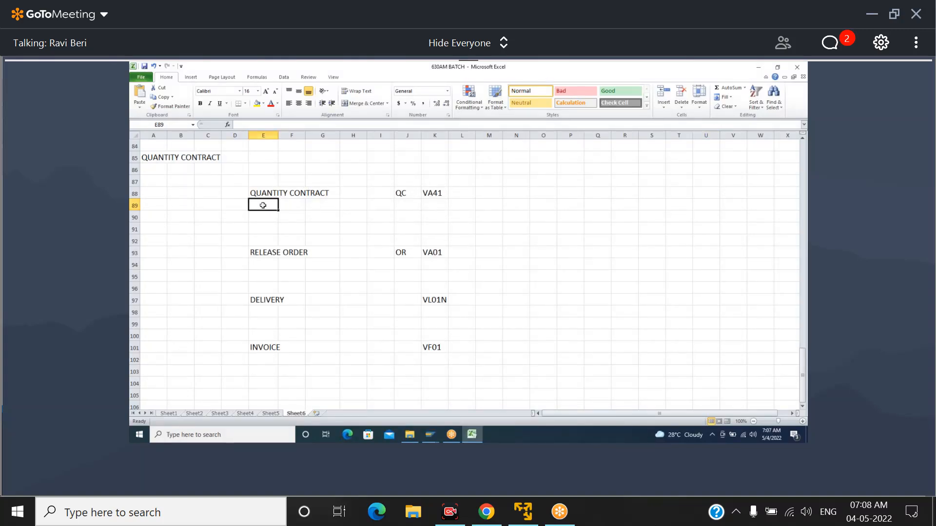
{"action": "type", "text": "X"}
{"action": "key", "text": "Tab"}
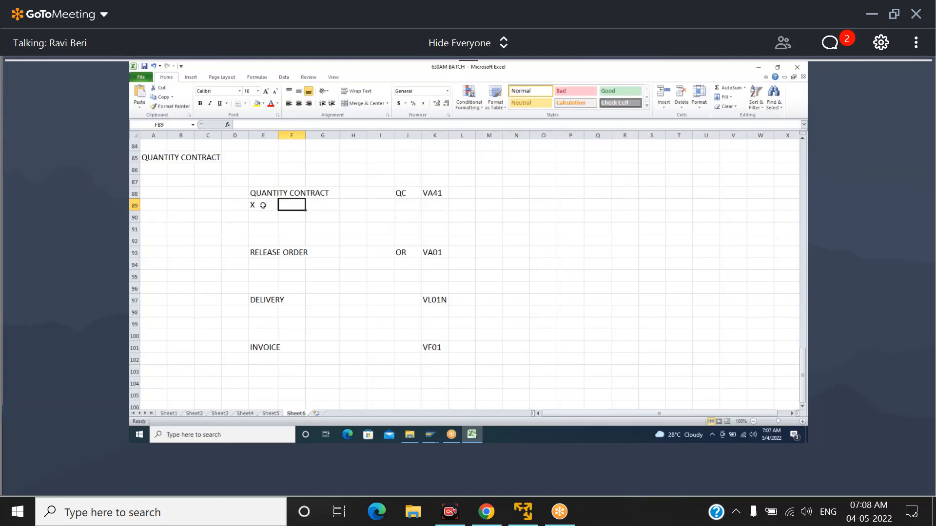
{"action": "type", "text": "1000"}
{"action": "key", "text": "Tab"}
{"action": "type", "text": "QTY"}
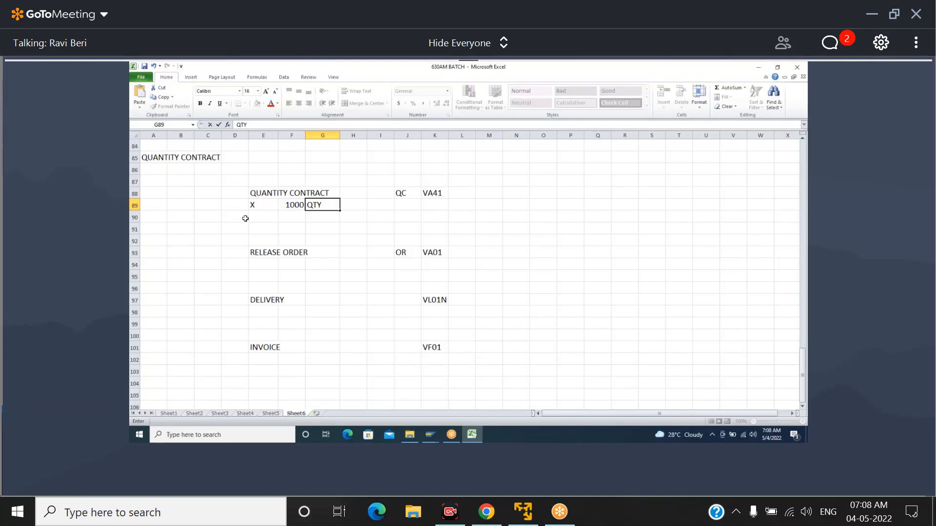
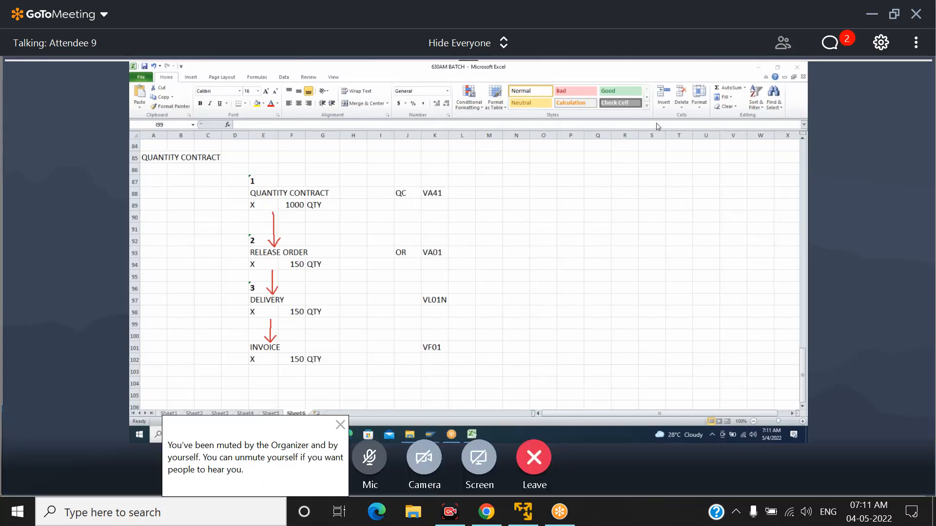
Select the contract flow in D87:L103, and switch to SAP to open transaction VA41 for creating a contract
{"action": "left_click_drag", "start_coordinate": [322, 193], "coordinate": [466, 369]}
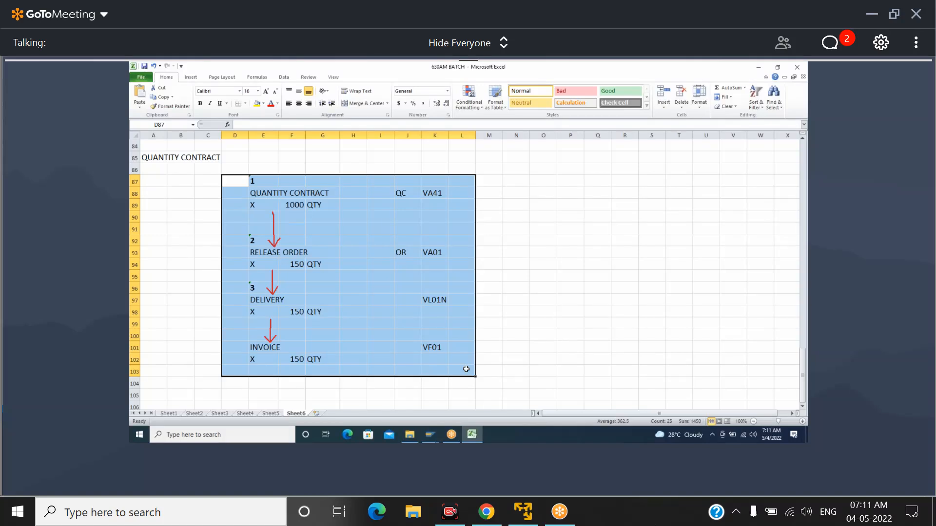
{"action": "key", "text": "alt+Tab"}
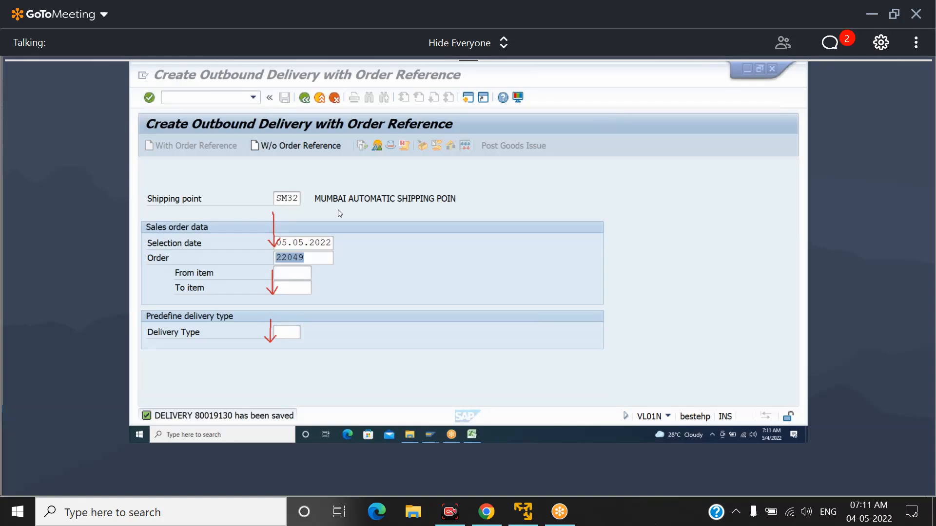
{"action": "left_click", "coordinate": [208, 98]}
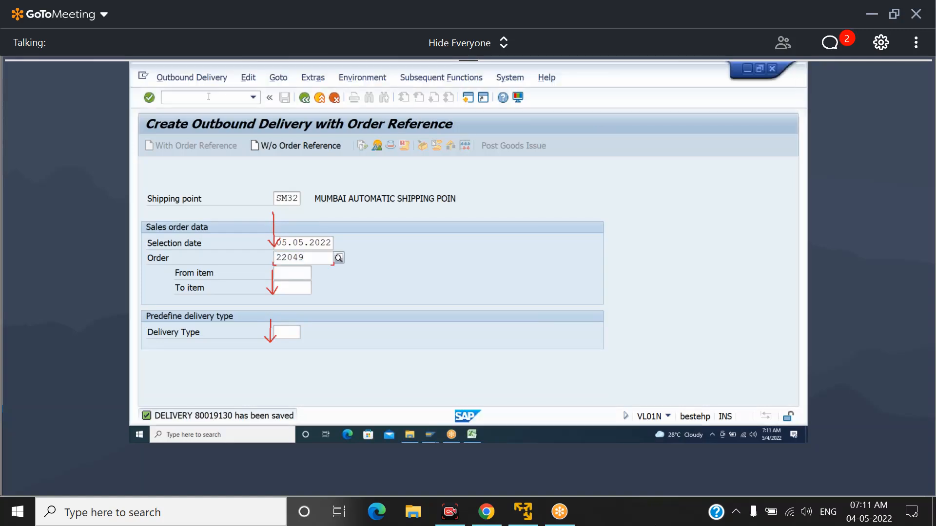
{"action": "type", "text": "/NVA"}
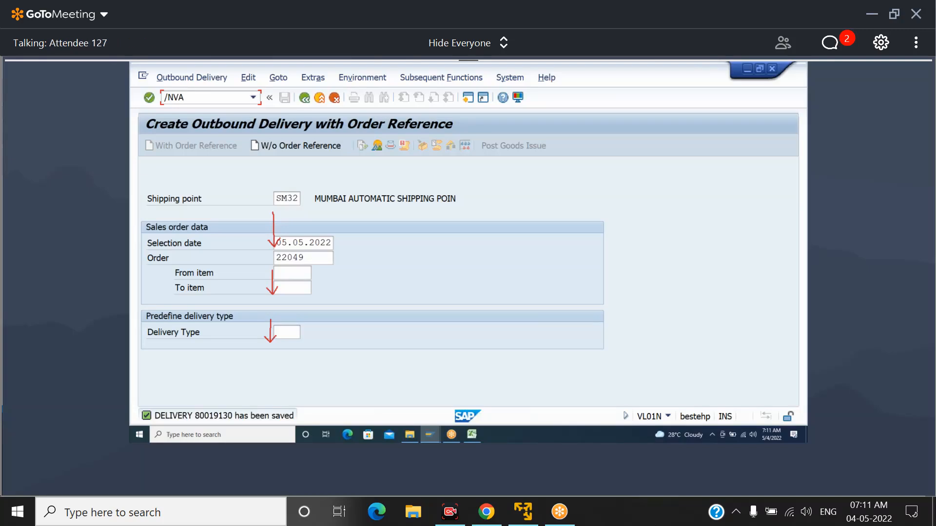
{"action": "type", "text": "41"}
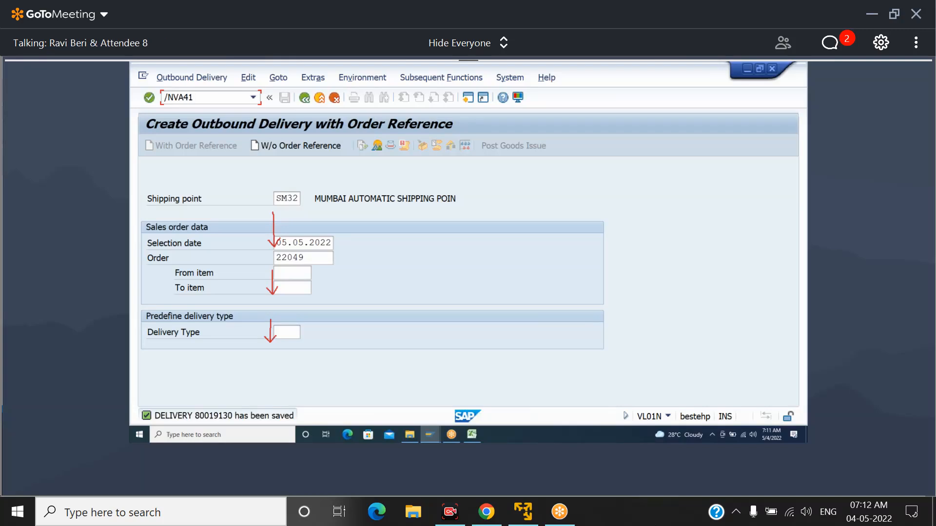
{"action": "key", "text": "Return"}
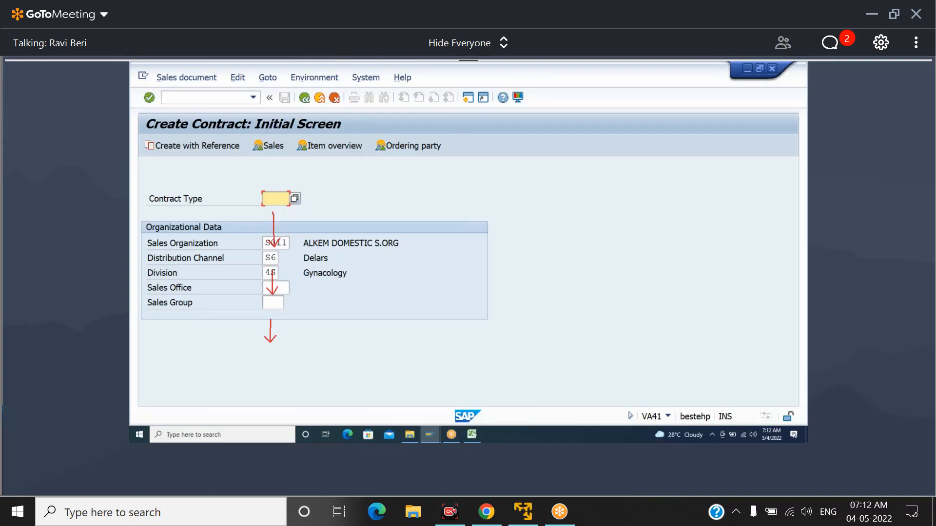
Set the contract type to QC and proceed to the contract overview with sales area S011, S6, 4S
{"action": "type", "text": "QC"}
{"action": "left_click", "coordinate": [560, 65]}
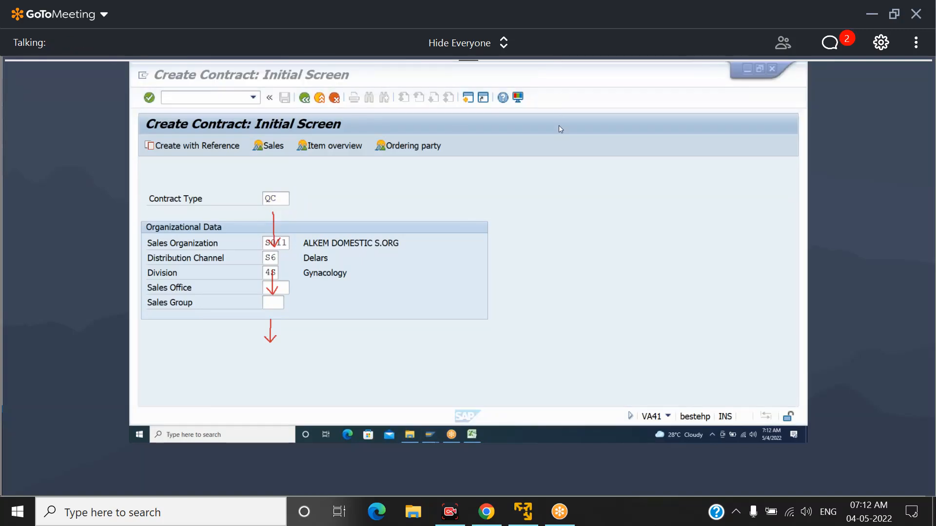
{"action": "left_click", "coordinate": [281, 200]}
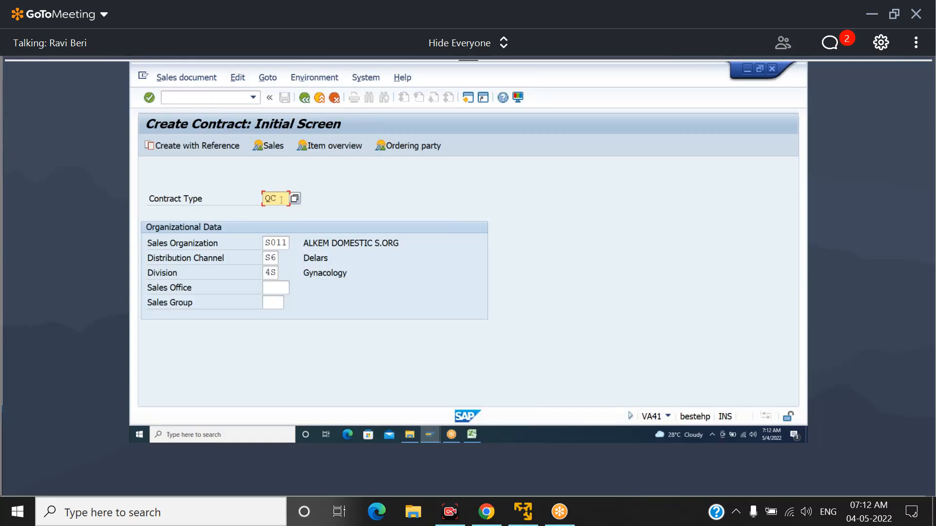
{"action": "key", "text": "Tab"}
{"action": "key", "text": "Tab"}
{"action": "key", "text": "Tab"}
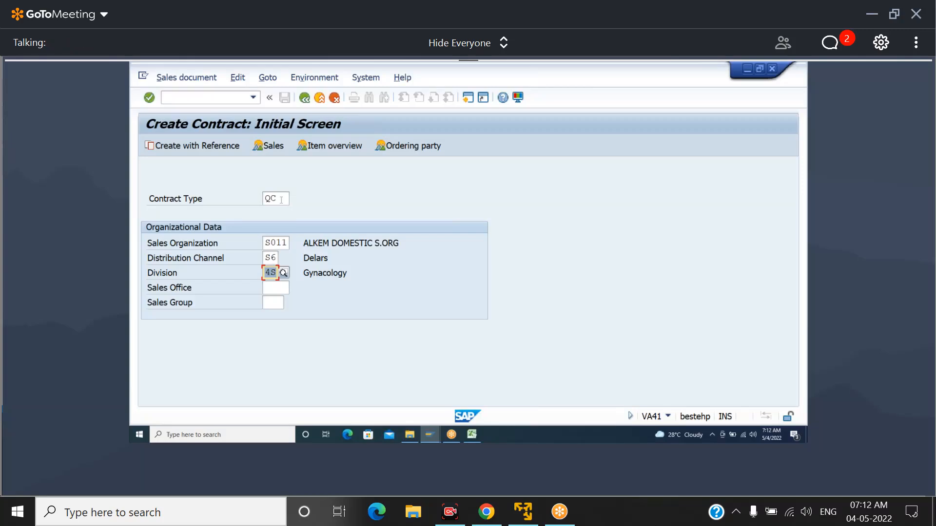
{"action": "key", "text": "shift+Tab"}
{"action": "key", "text": "shift+Tab"}
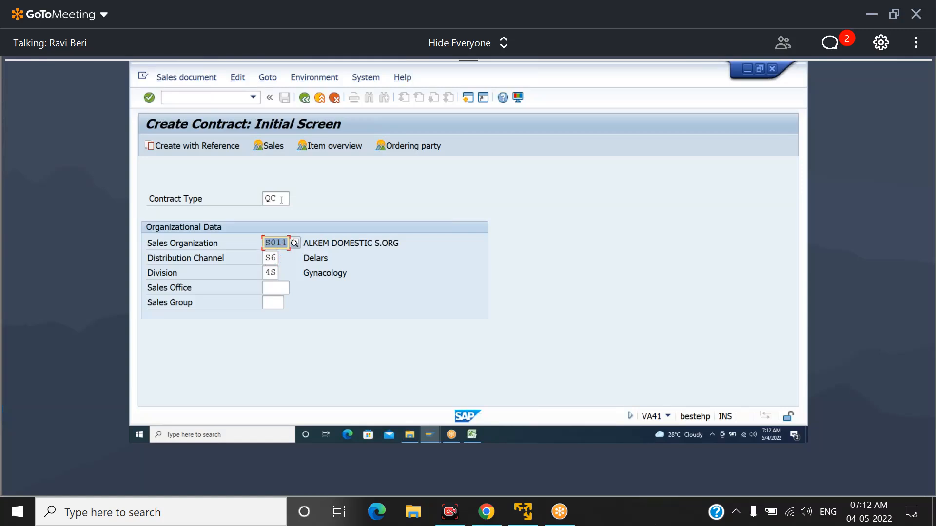
{"action": "key", "text": "Tab"}
{"action": "key", "text": "Tab"}
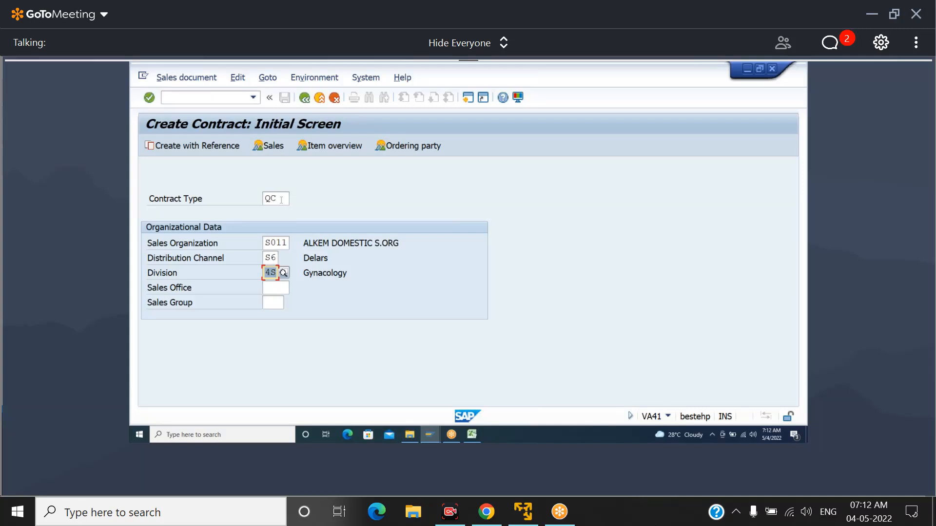
{"action": "key", "text": "shift+Tab"}
{"action": "key", "text": "shift+Tab"}
{"action": "key", "text": "Tab"}
{"action": "key", "text": "Tab"}
{"action": "key", "text": "Return"}
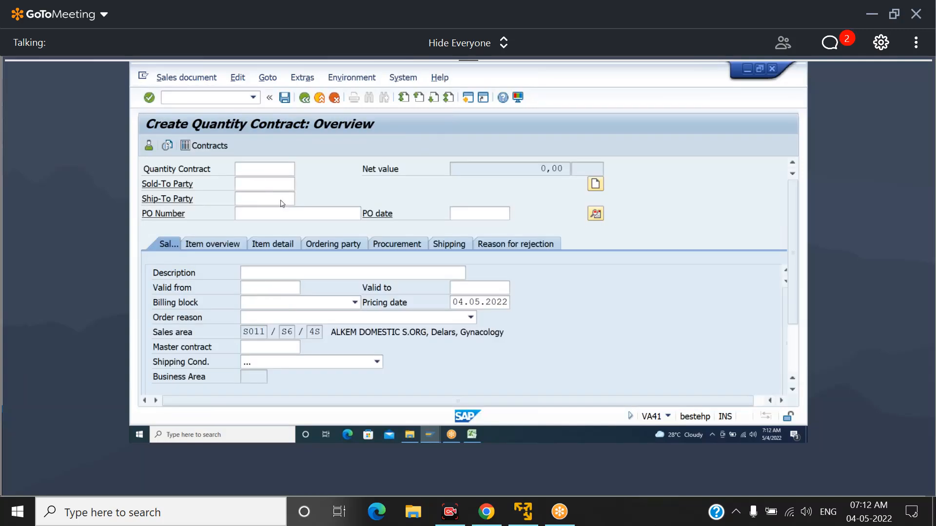
Choose BALAJI ENTERPRISE (SCB) as the sold-to party and enter the purchase order number
{"action": "key", "text": "space"}
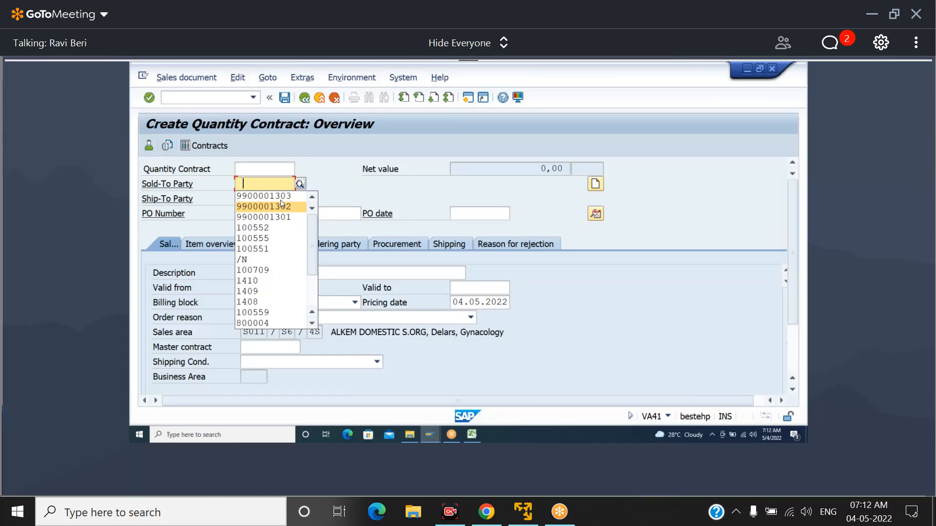
{"action": "type", "text": "15"}
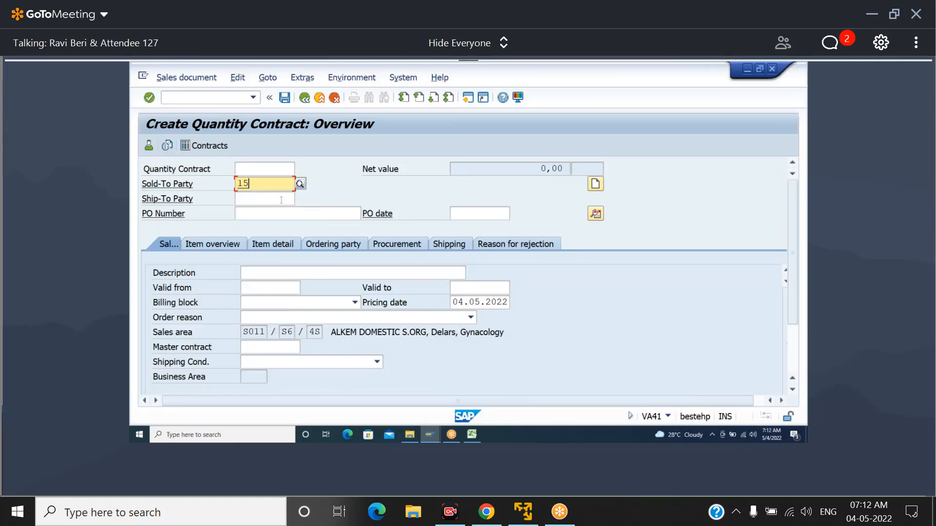
{"action": "type", "text": "1"}
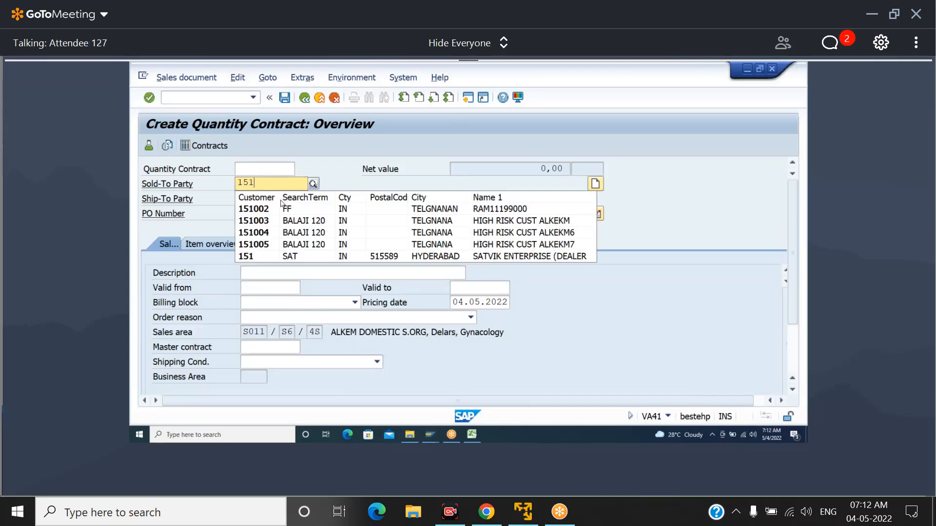
{"action": "key", "text": "BackSpace"}
{"action": "type", "text": "2"}
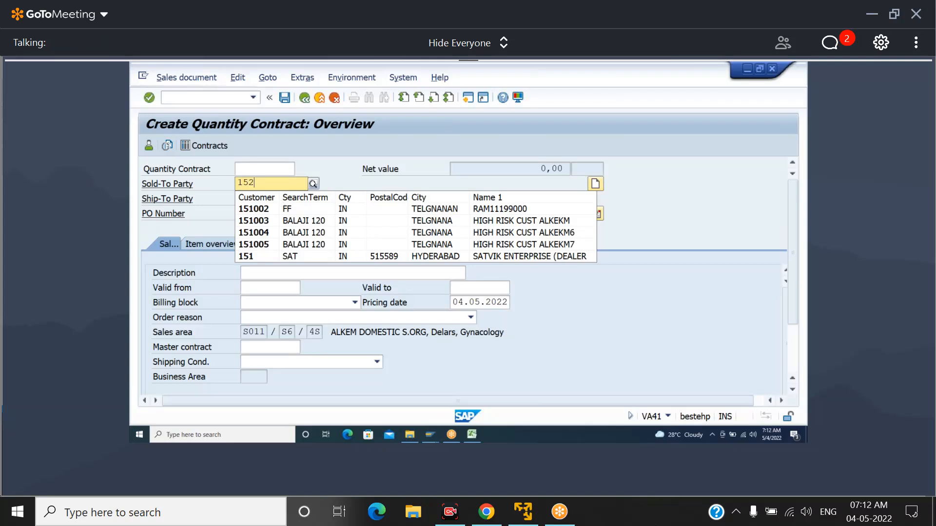
{"action": "key", "text": "Down"}
{"action": "key", "text": "Down"}
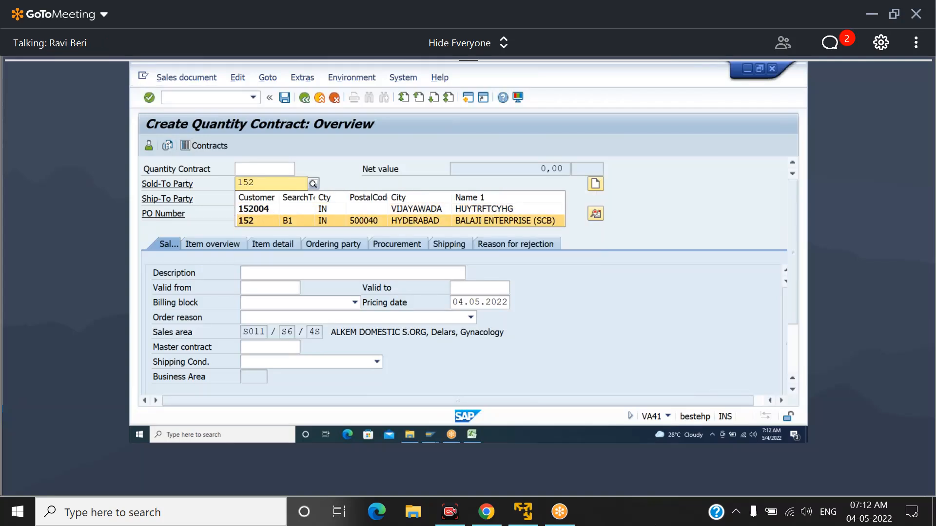
{"action": "key", "text": "Return"}
{"action": "key", "text": "Tab"}
{"action": "type", "text": "3244324"}
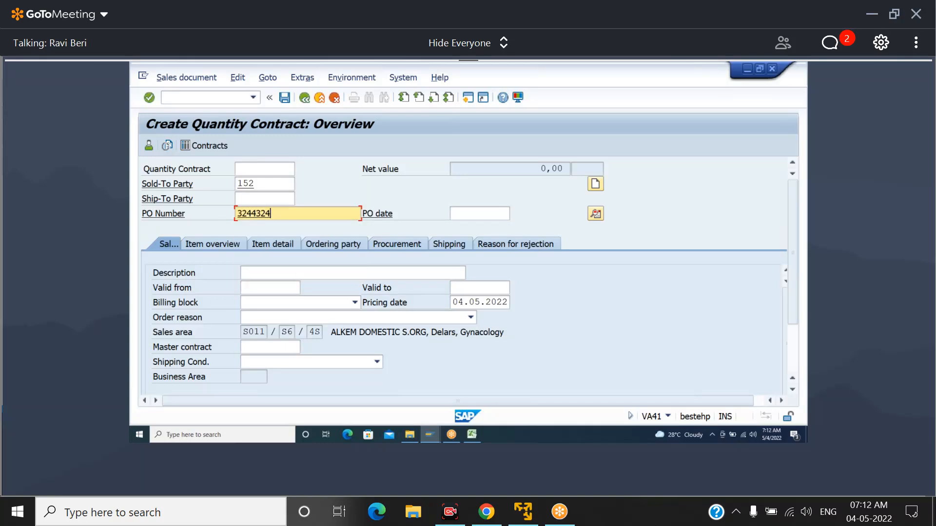
Set the contract's validity period from 01.04.2022 to 31.03.2023
{"action": "key", "text": "Tab"}
{"action": "key", "text": "Tab"}
{"action": "key", "text": "Tab"}
{"action": "key", "text": "shift+Tab"}
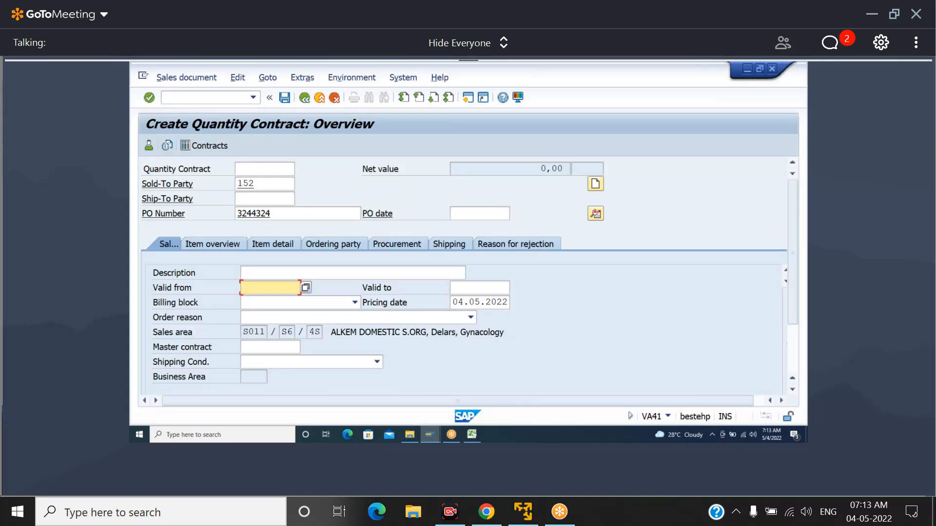
{"action": "type", "text": "01"}
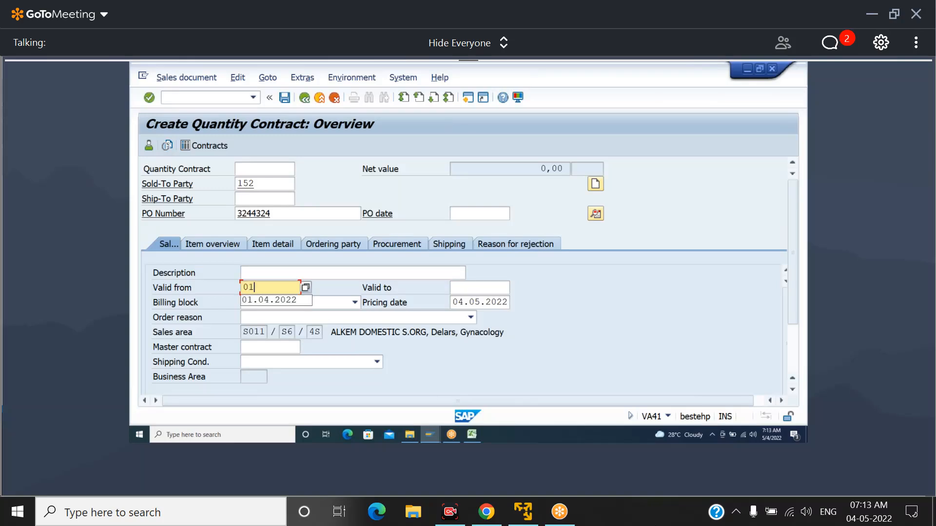
{"action": "type", "text": ".04.2022"}
{"action": "key", "text": "Tab"}
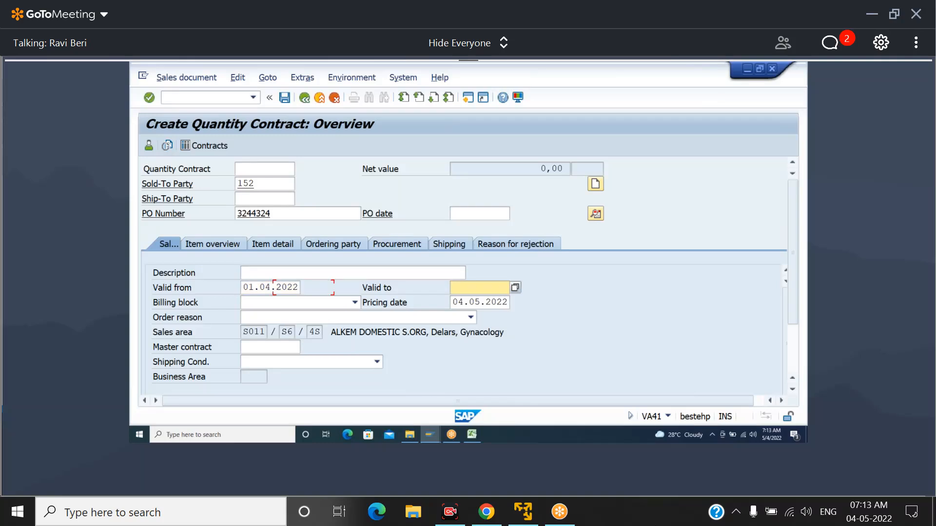
{"action": "type", "text": "31.03.2022"}
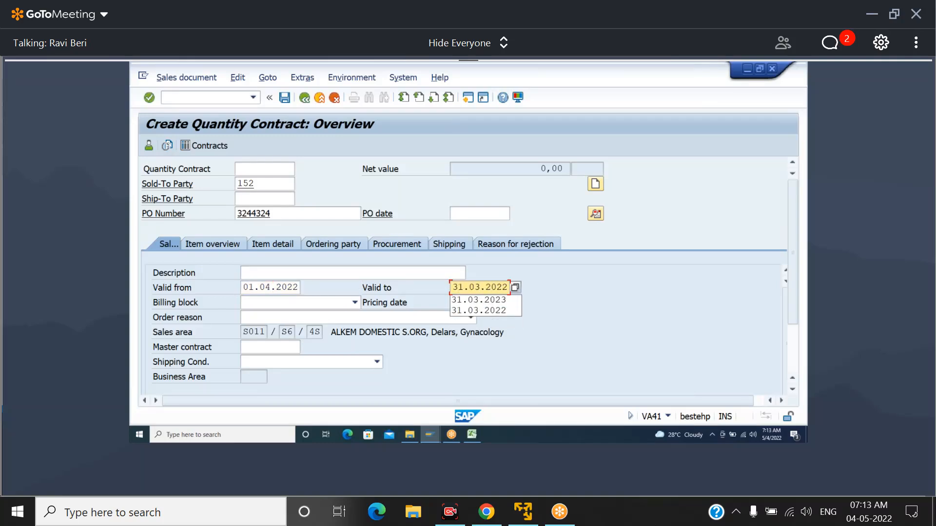
{"action": "key", "text": "Return"}
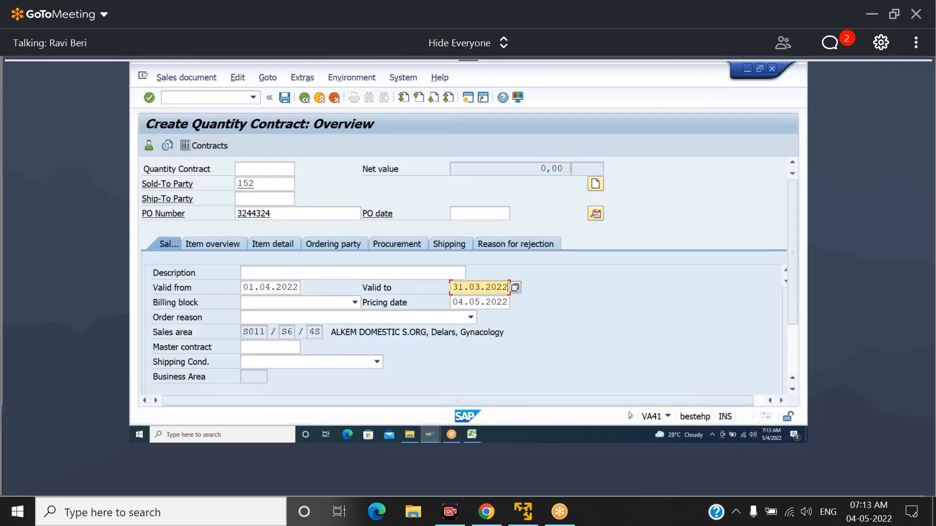
{"action": "key", "text": "BackSpace"}
{"action": "type", "text": "3"}
Search the sales materials for S011 and S6, and add LEXI30500100BOT as the first contract item
{"action": "key", "text": "Tab"}
{"action": "key", "text": "Tab"}
{"action": "key", "text": "Tab"}
{"action": "key", "text": "Tab"}
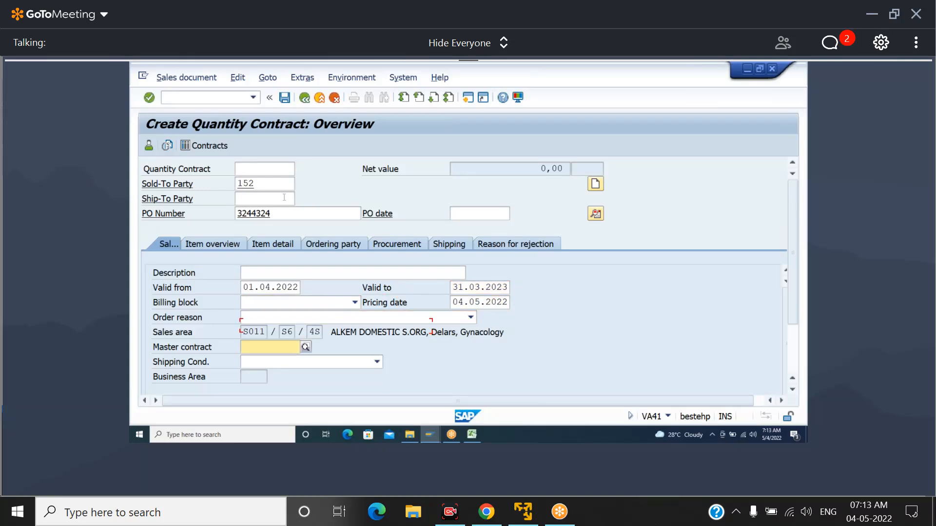
{"action": "key", "text": "Tab"}
{"action": "key", "text": "Tab"}
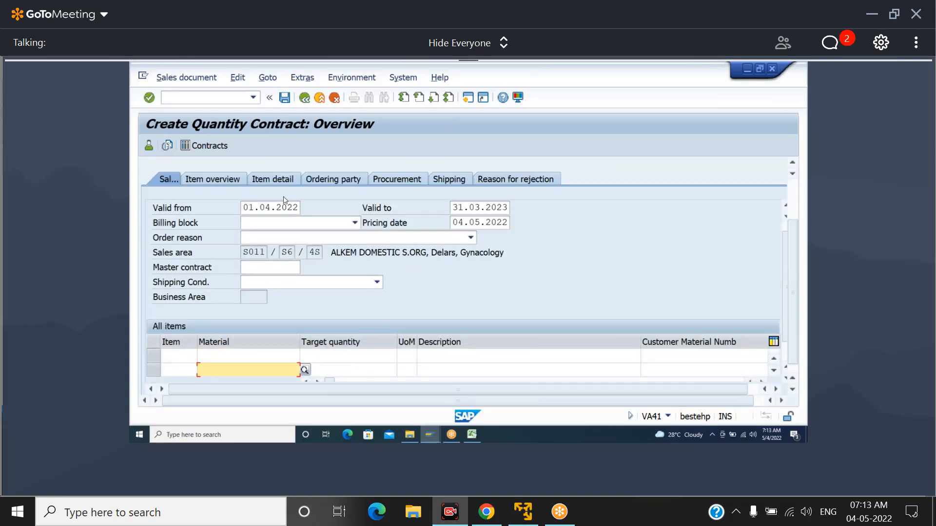
{"action": "key", "text": "Down"}
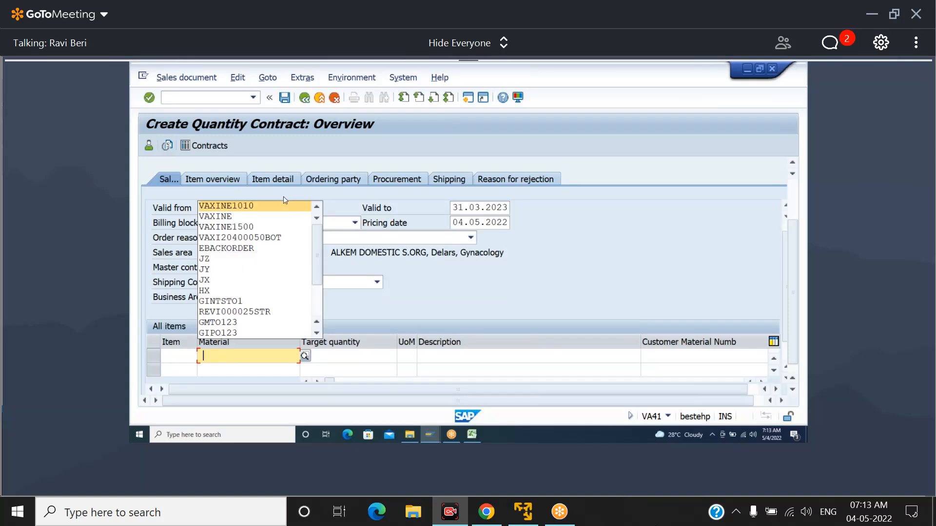
{"action": "left_click", "coordinate": [305, 356]}
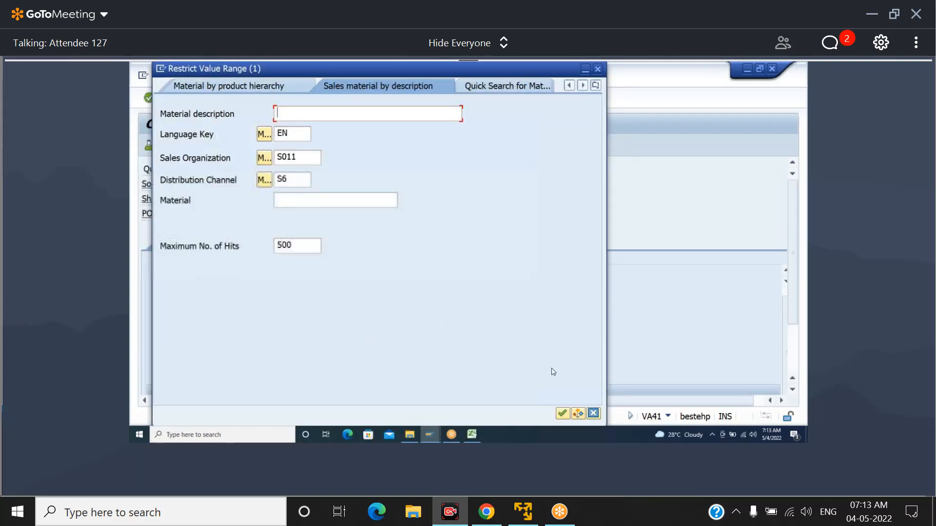
{"action": "left_click", "coordinate": [562, 413]}
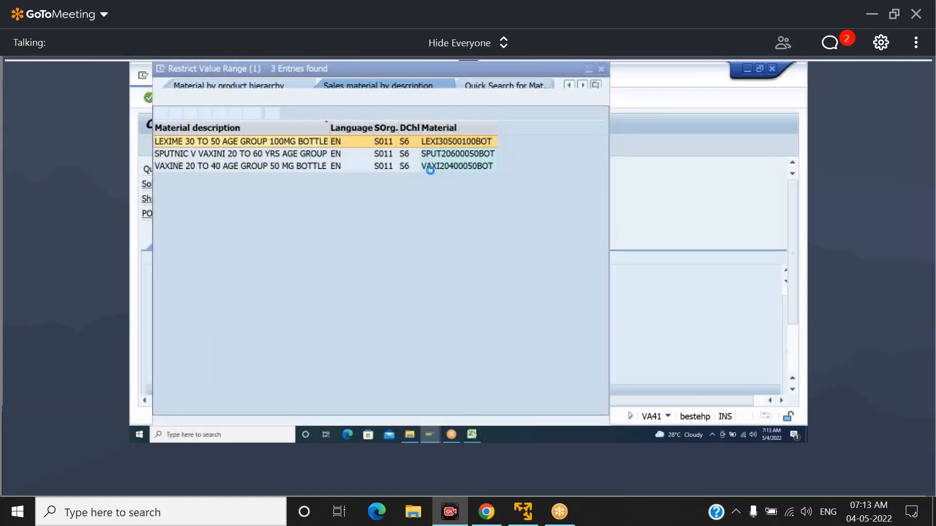
{"action": "left_click", "coordinate": [433, 141]}
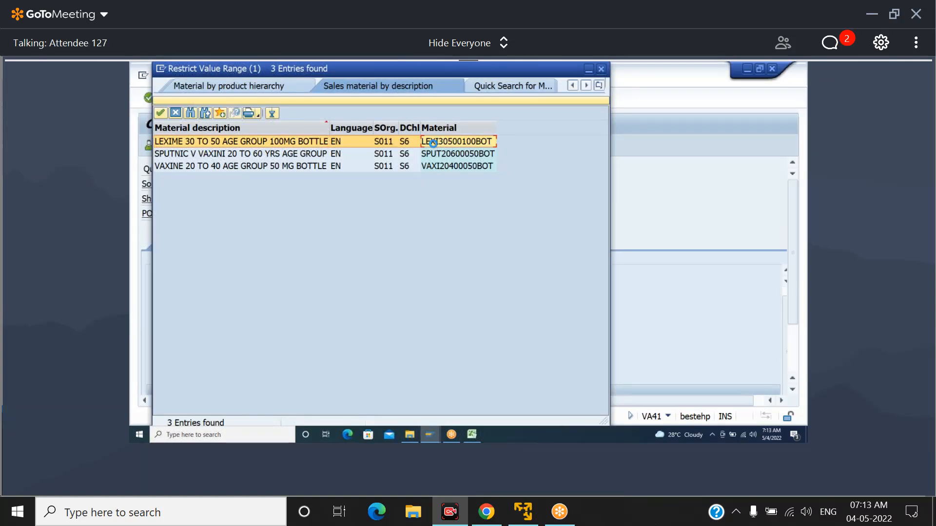
{"action": "double_click", "coordinate": [433, 142]}
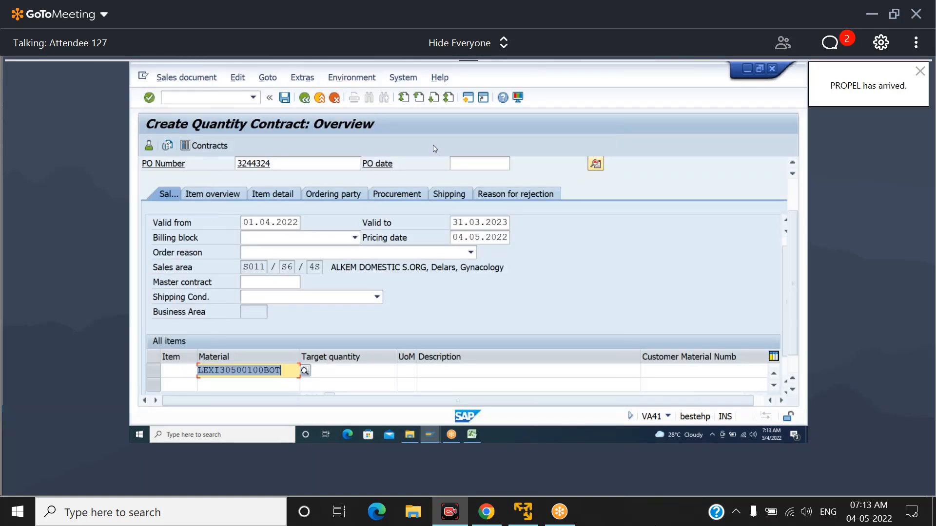
Set the item's target quantity to 1000 and accept Kukatpalli (Hyderabad) as the unloading point, keeping the past start date
{"action": "key", "text": "Tab"}
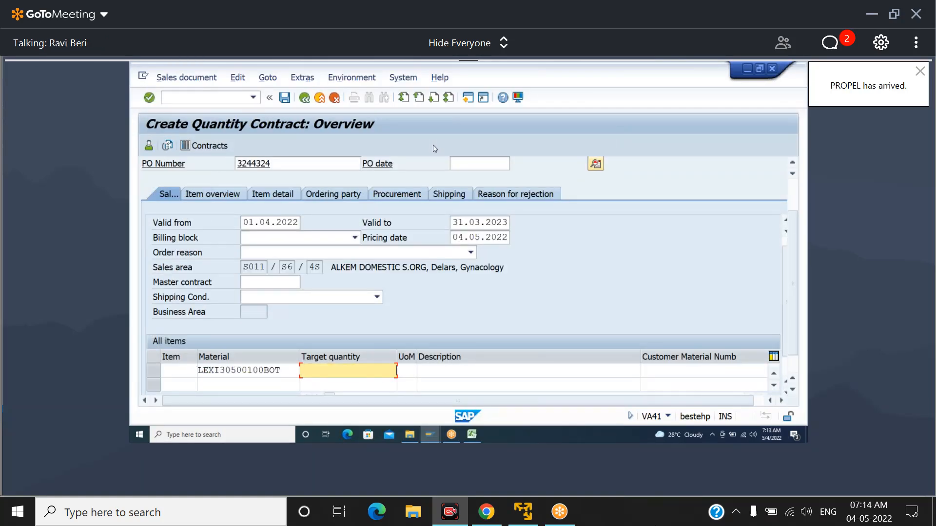
{"action": "type", "text": "1000"}
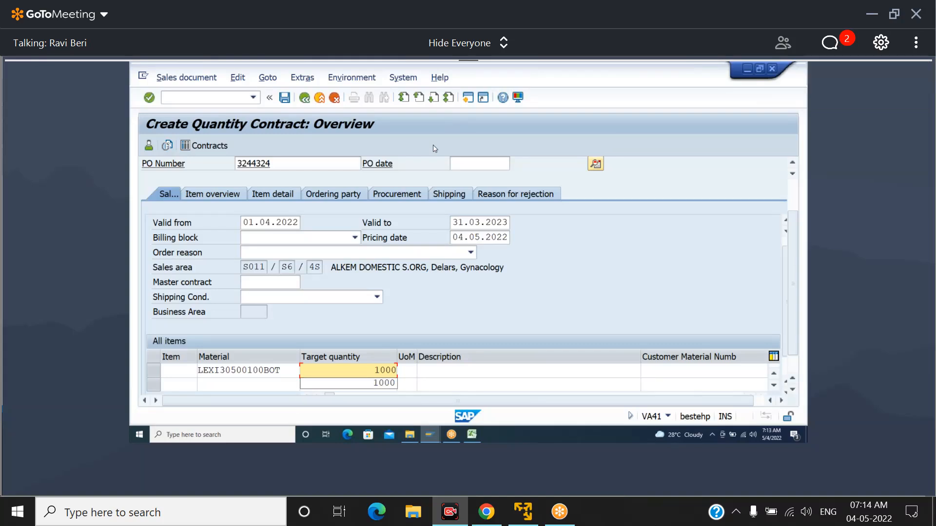
{"action": "key", "text": "Return"}
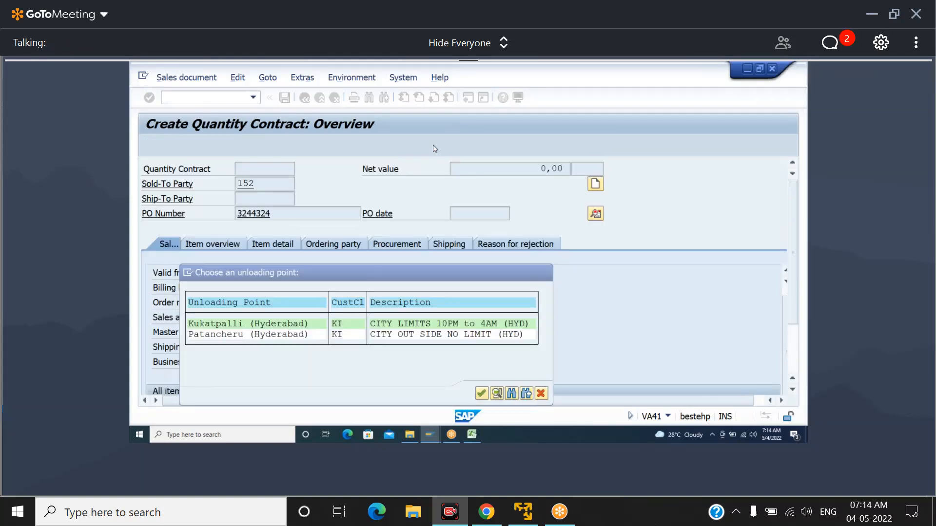
{"action": "key", "text": "Return"}
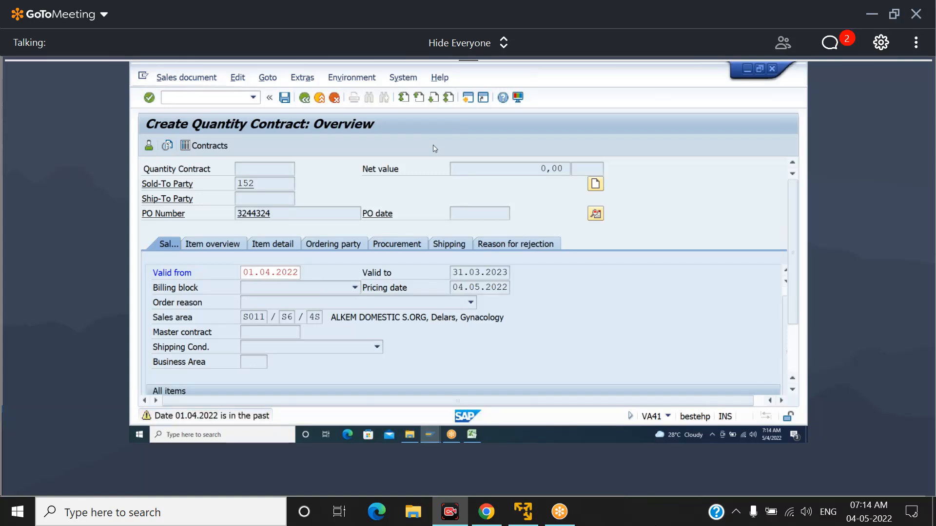
{"action": "key", "text": "Return"}
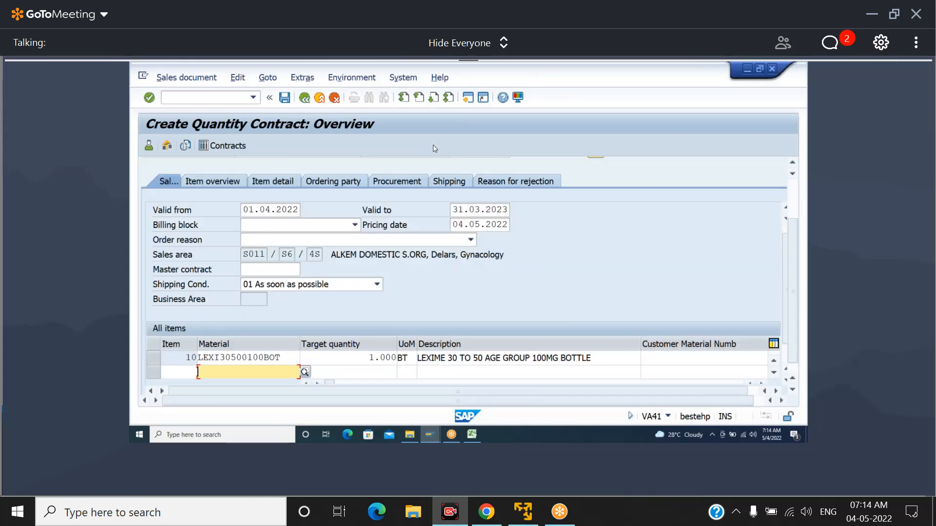
Try to save the quantity contract, edit it as incomplete, and review the incompletion log and the header's net value
{"action": "left_click", "coordinate": [285, 98]}
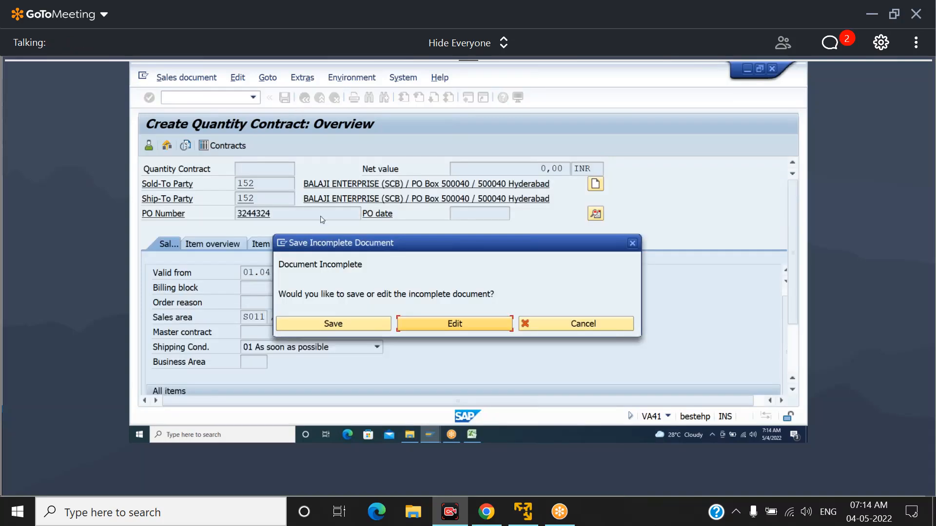
{"action": "left_click", "coordinate": [455, 324]}
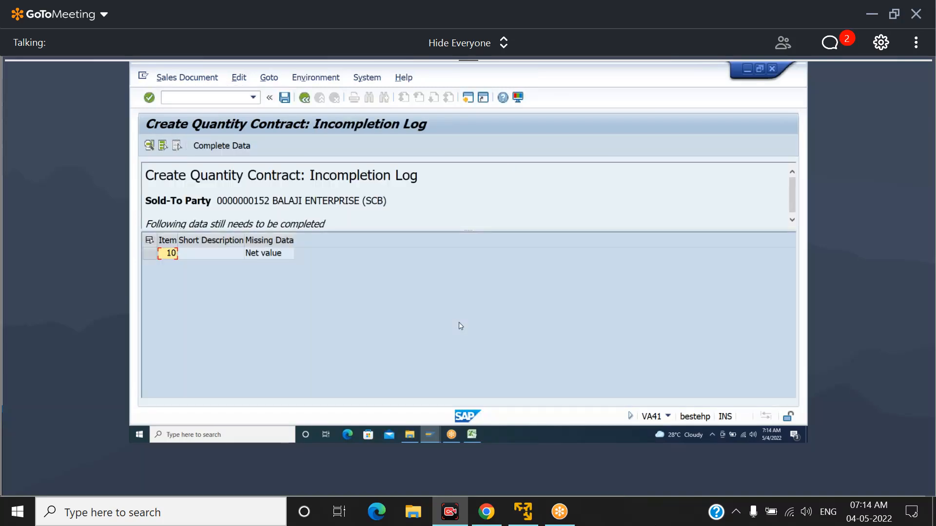
{"action": "left_click", "coordinate": [304, 98]}
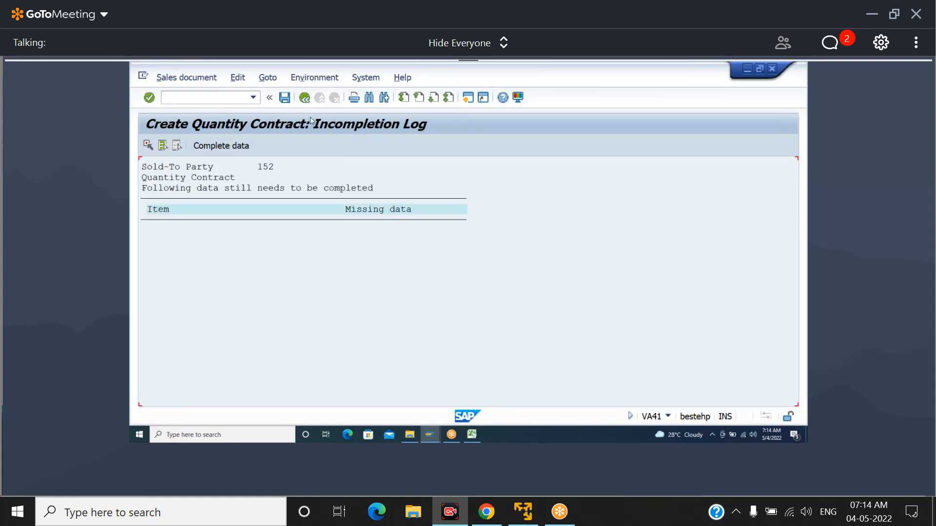
{"action": "left_click", "coordinate": [305, 98]}
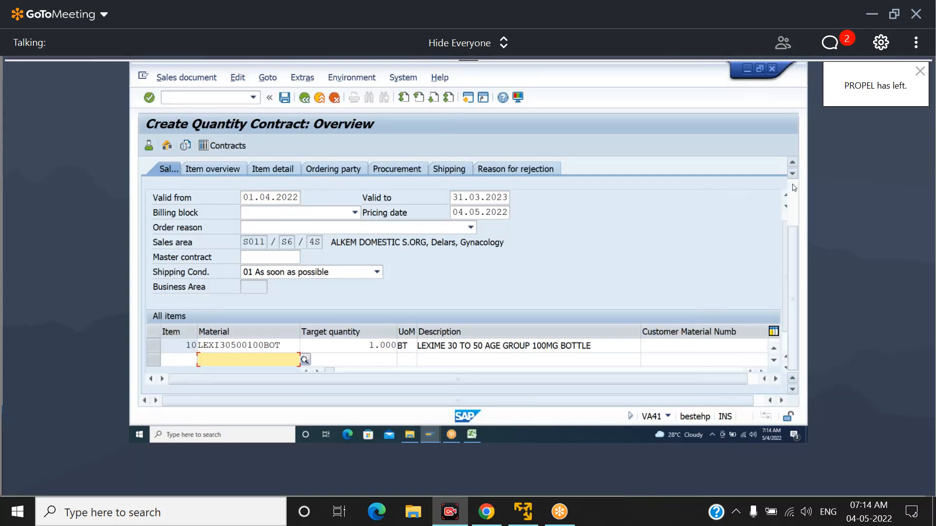
{"action": "scroll", "coordinate": [783, 191], "scroll_direction": "up", "scroll_amount": 2}
{"action": "left_click_drag", "start_coordinate": [538, 168], "coordinate": [570, 169]}
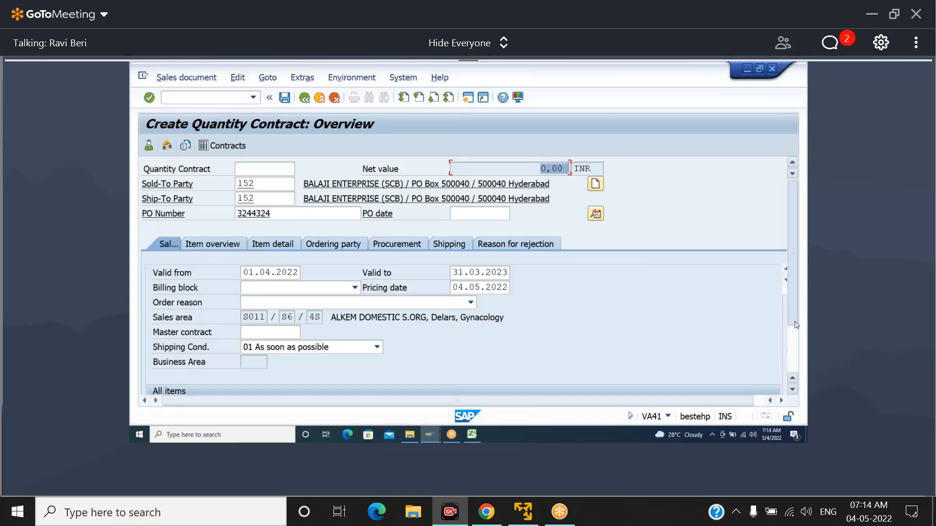
Open the pricing analysis from the conditions of the LEXI30500100BOT contract item
{"action": "scroll", "coordinate": [795, 284], "scroll_direction": "down", "scroll_amount": 2}
{"action": "double_click", "coordinate": [289, 354]}
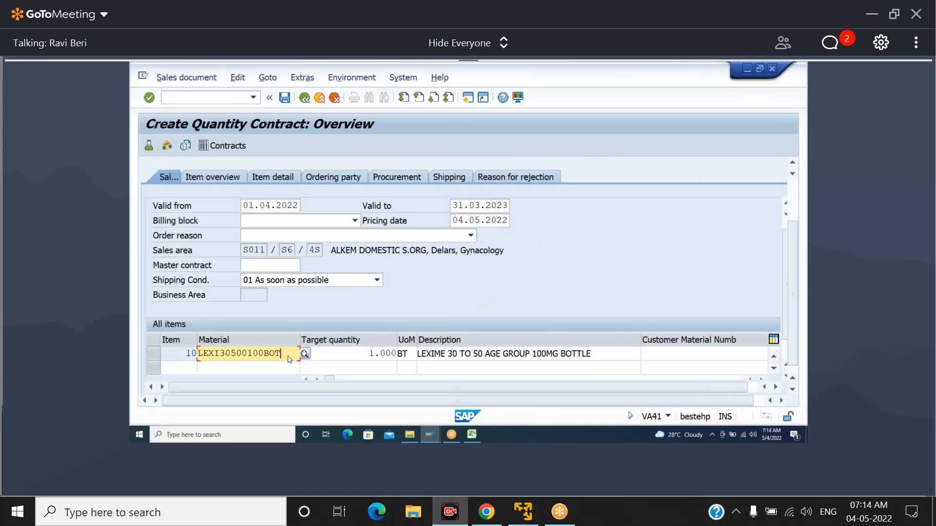
{"action": "left_click", "coordinate": [384, 215]}
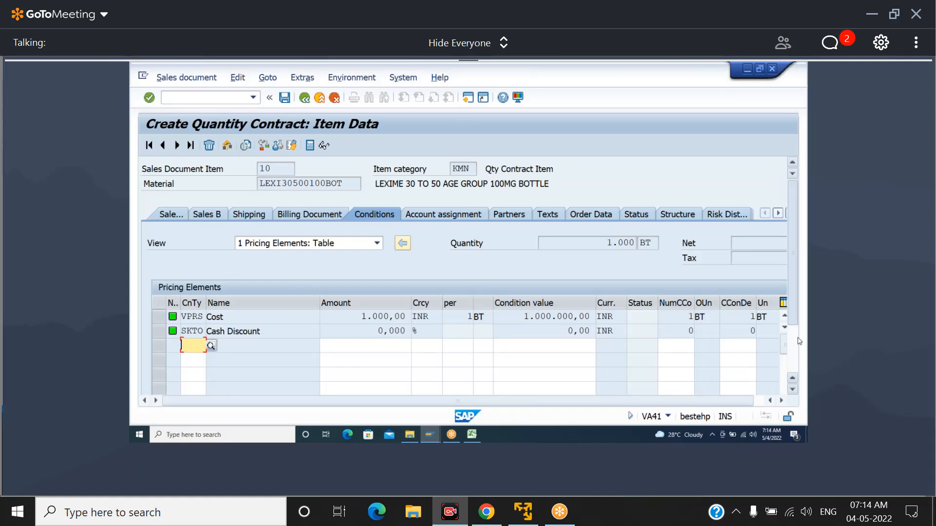
{"action": "scroll", "coordinate": [800, 337], "scroll_direction": "down", "scroll_amount": 3}
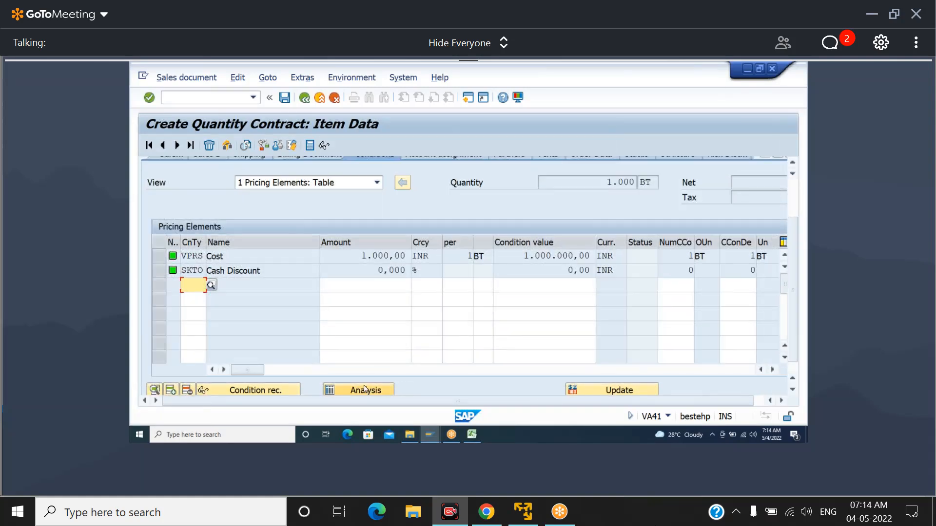
{"action": "left_click", "coordinate": [364, 389]}
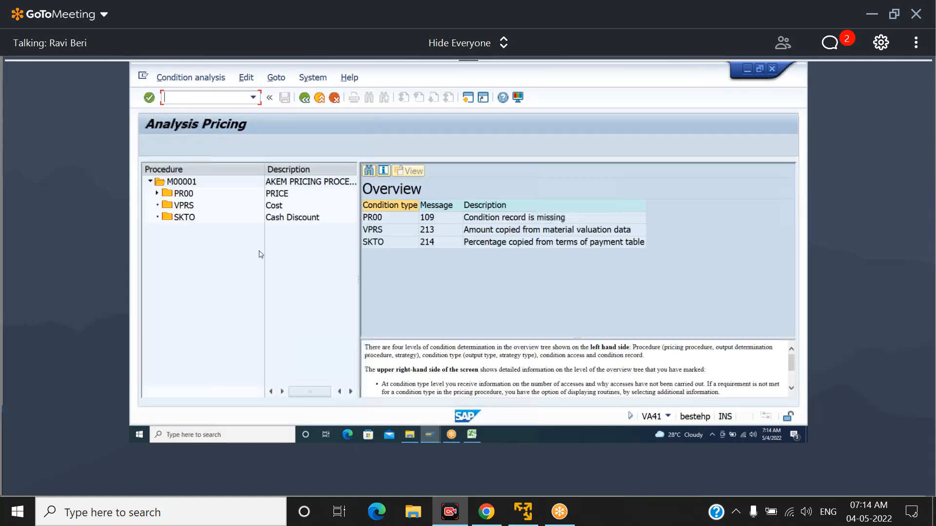
Examine the accesses of condition type PR00, checking the details of access 040, material with release status
{"action": "double_click", "coordinate": [184, 195]}
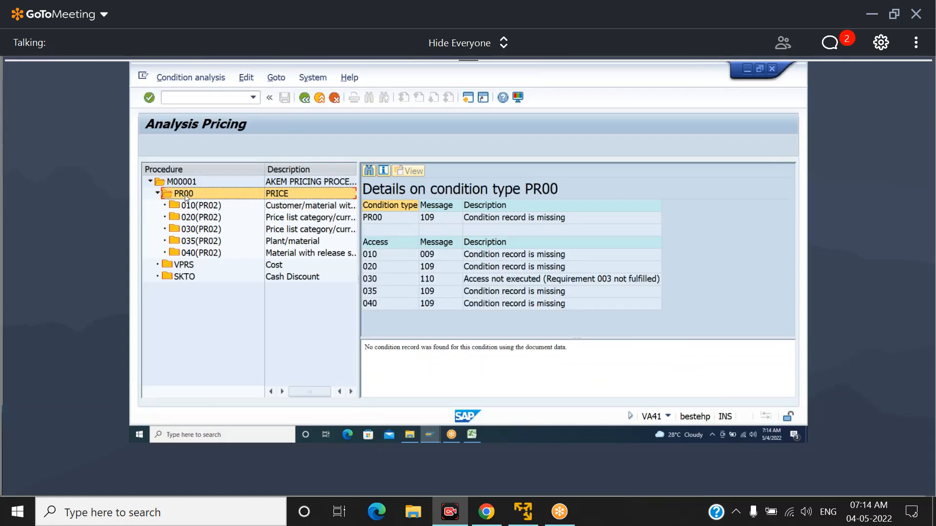
{"action": "left_click", "coordinate": [197, 207]}
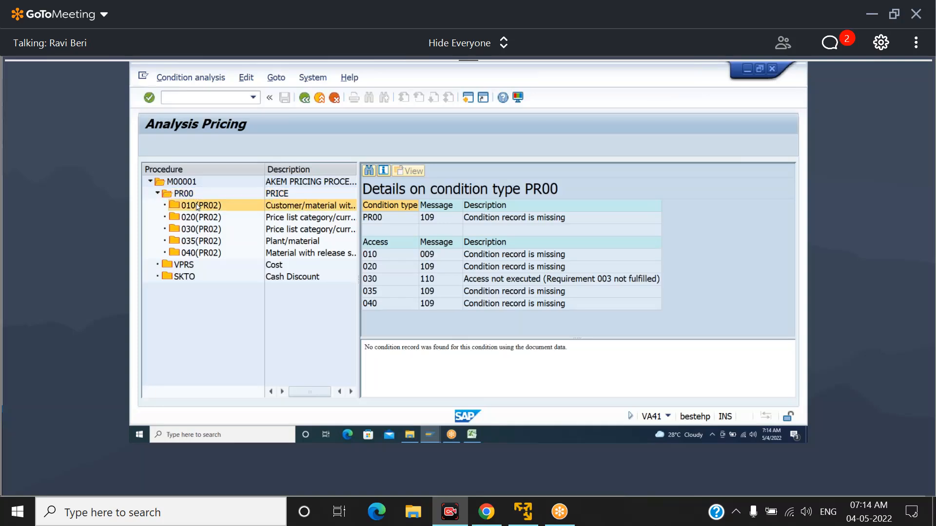
{"action": "left_click", "coordinate": [206, 254]}
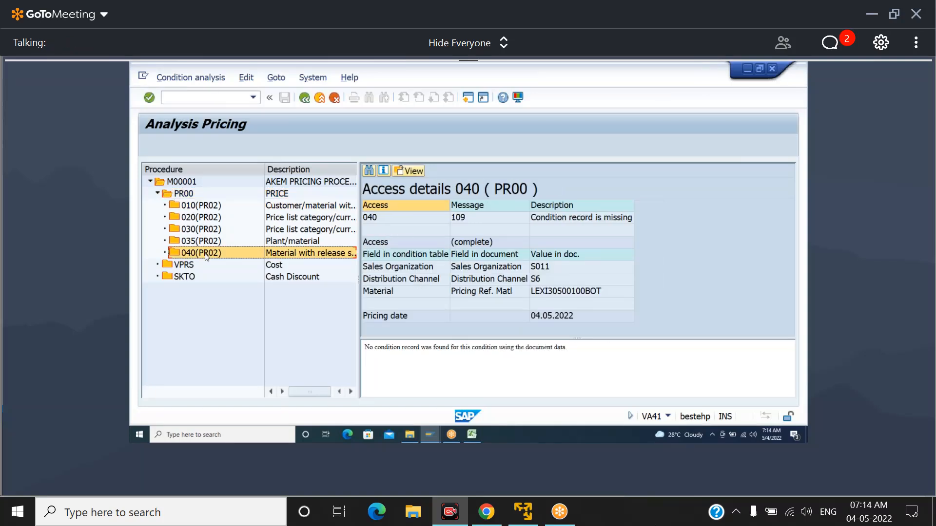
Start transaction VK11 for condition type PR00 with the key combination Material with release status
{"action": "left_click", "coordinate": [221, 98]}
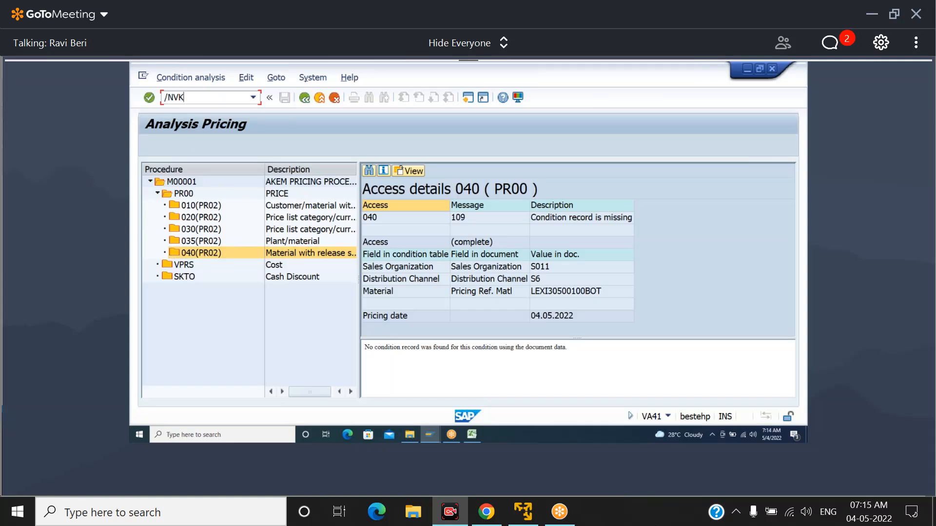
{"action": "key", "text": "Return"}
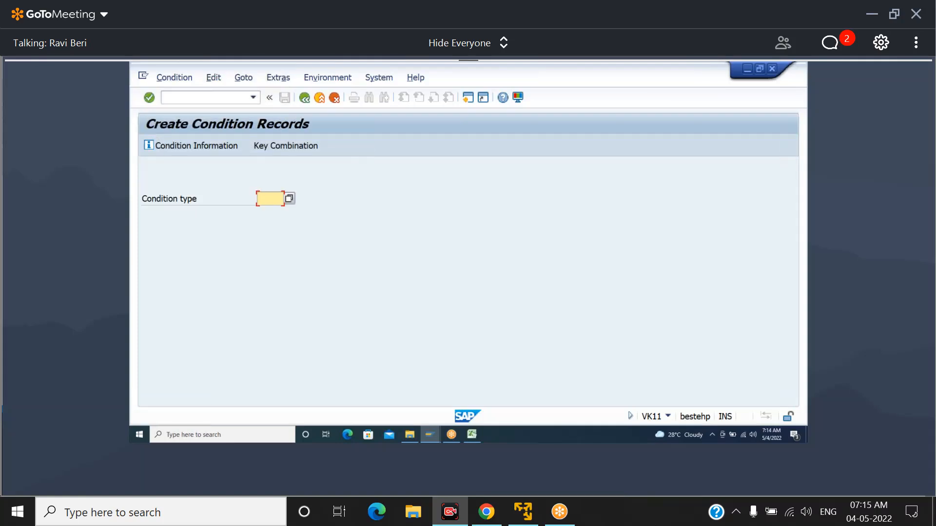
{"action": "type", "text": "PR00"}
{"action": "key", "text": "Return"}
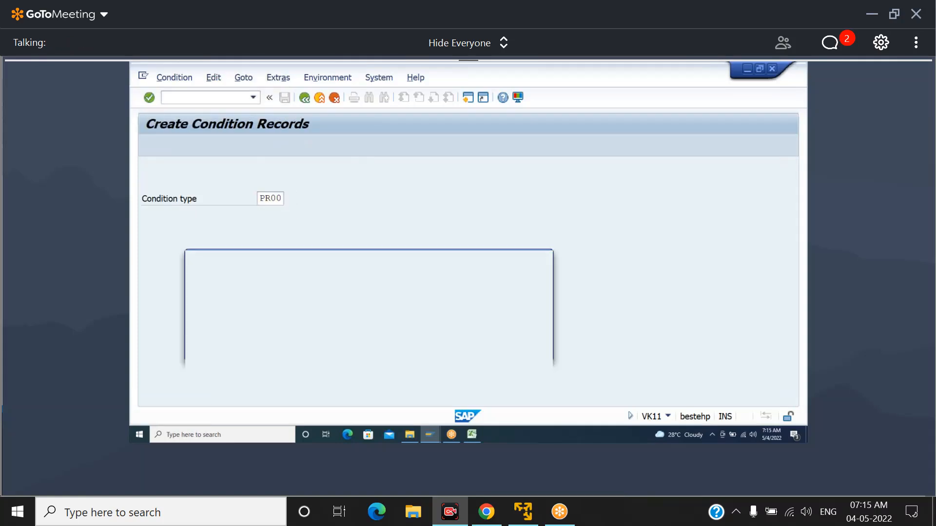
{"action": "key", "text": "Down"}
{"action": "key", "text": "Down"}
{"action": "key", "text": "Down"}
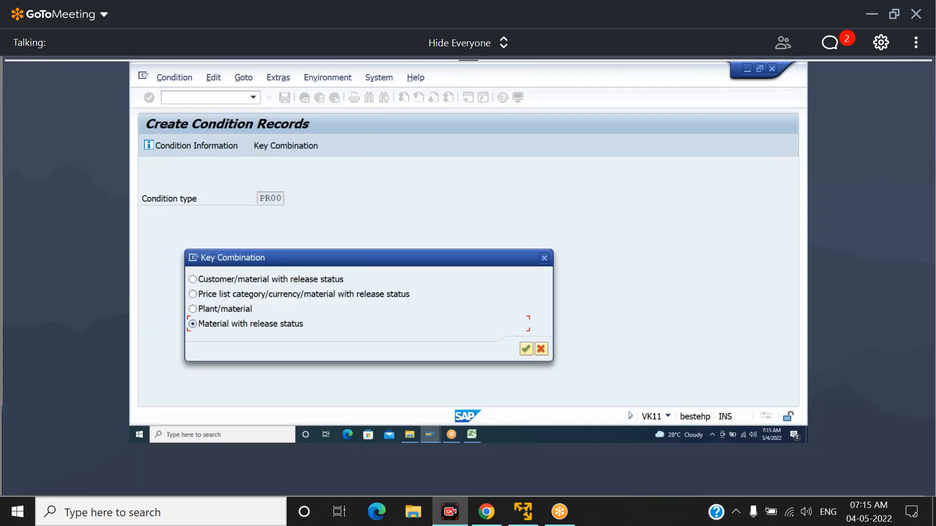
{"action": "key", "text": "Return"}
Search the sales materials for S011 and S6, and choose LEXI30500100BOT for the price condition record
{"action": "key", "text": "Tab"}
{"action": "key", "text": "Tab"}
{"action": "key", "text": "Tab"}
{"action": "key", "text": "Down"}
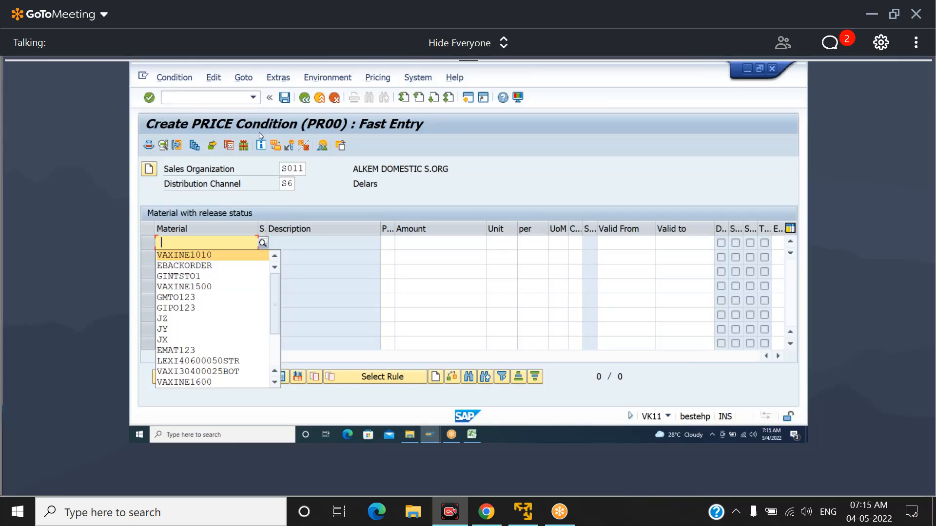
{"action": "left_click", "coordinate": [263, 244]}
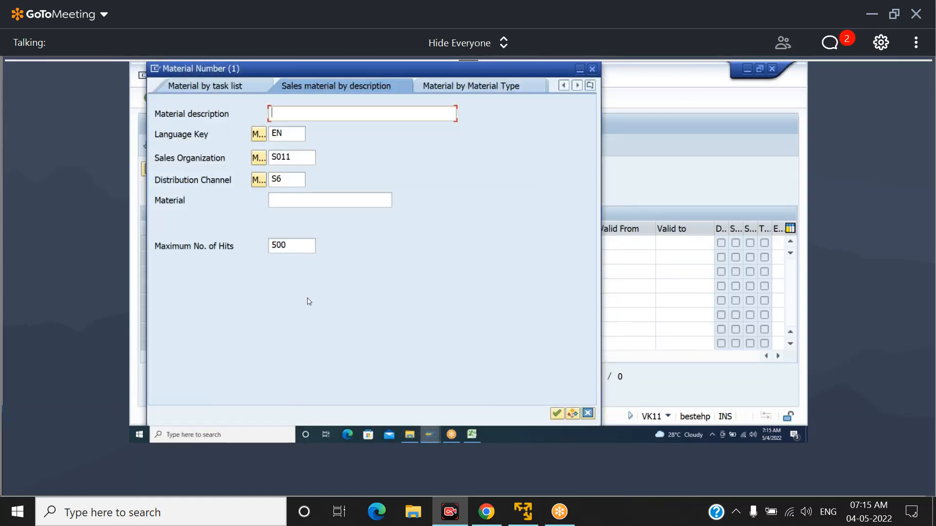
{"action": "left_click", "coordinate": [557, 413]}
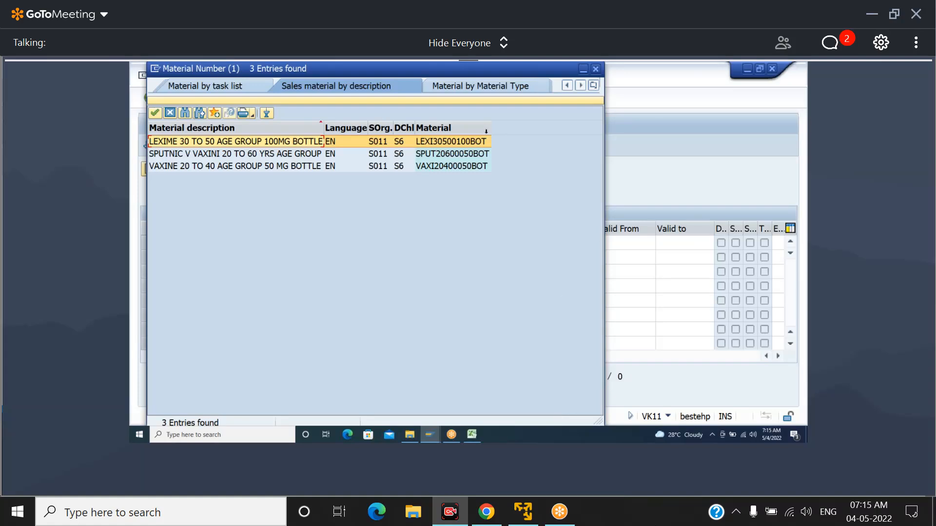
{"action": "double_click", "coordinate": [462, 141]}
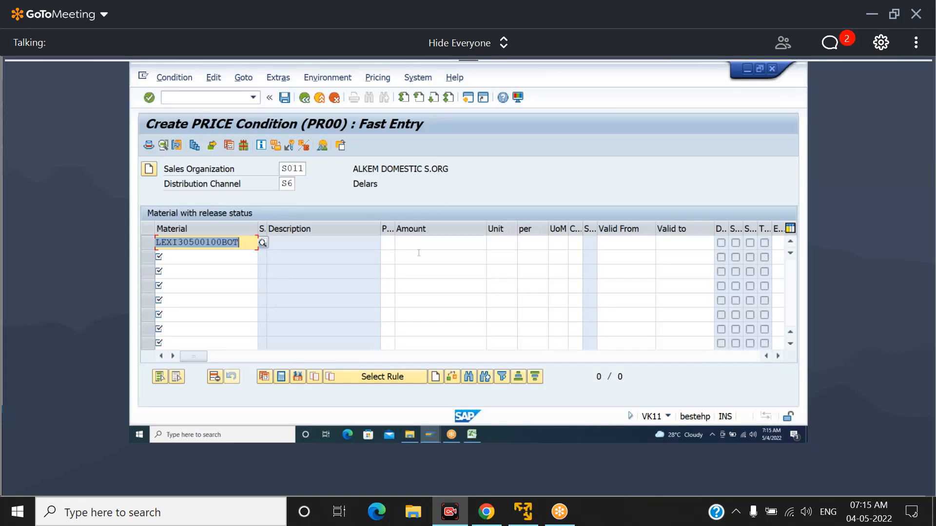
Set the material's price to 3000 INR, accept the currency warning and save the condition record
{"action": "left_click", "coordinate": [423, 247]}
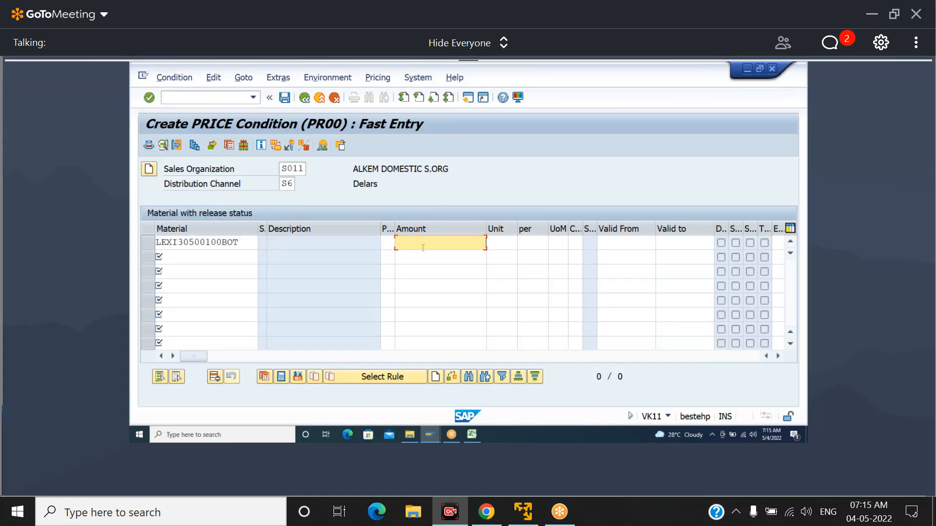
{"action": "type", "text": "3000"}
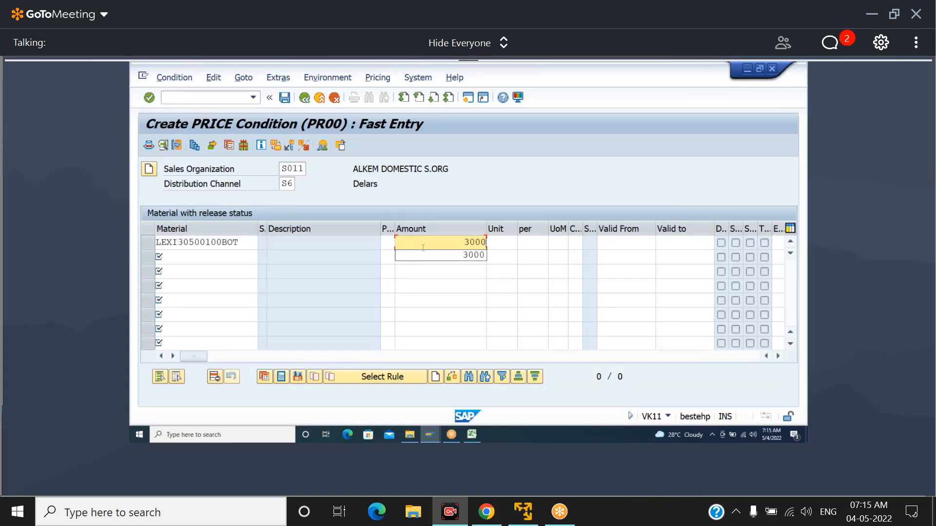
{"action": "key", "text": "Return"}
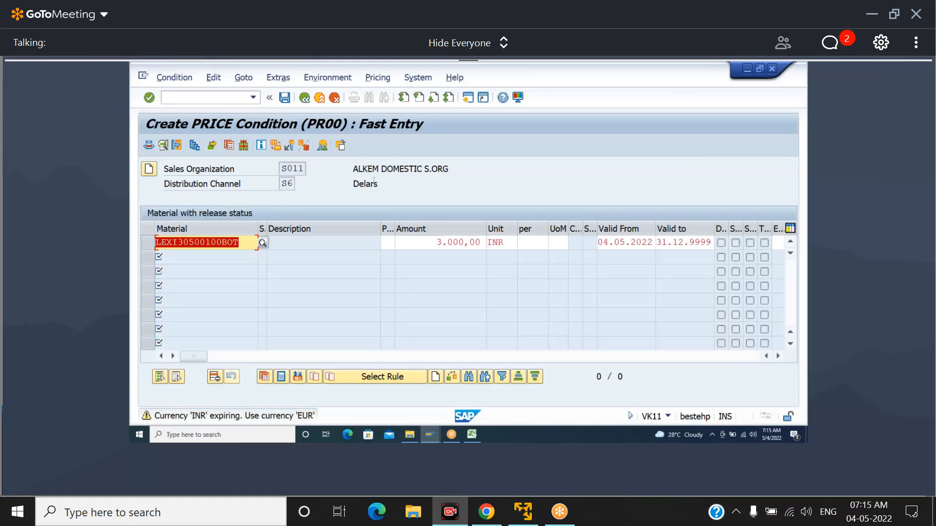
{"action": "key", "text": "Return"}
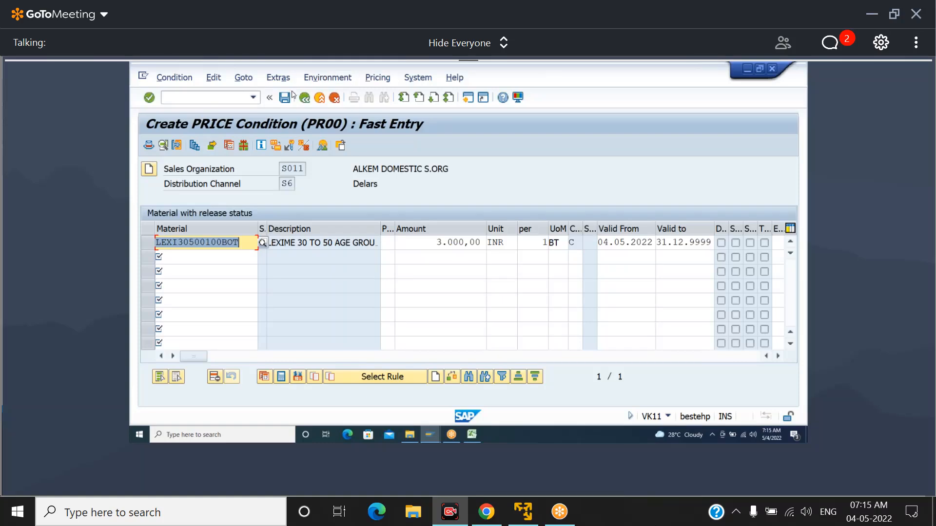
{"action": "left_click", "coordinate": [284, 99]}
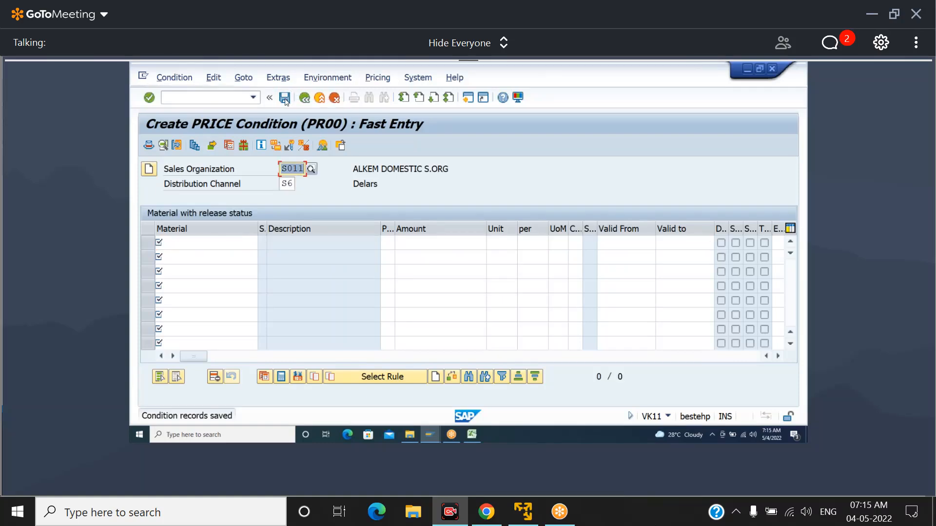
Start a new QC quantity contract in transaction VA41 for sales area S011, S6 and 4S
{"action": "left_click", "coordinate": [235, 101]}
{"action": "key", "text": "alt+Tab"}
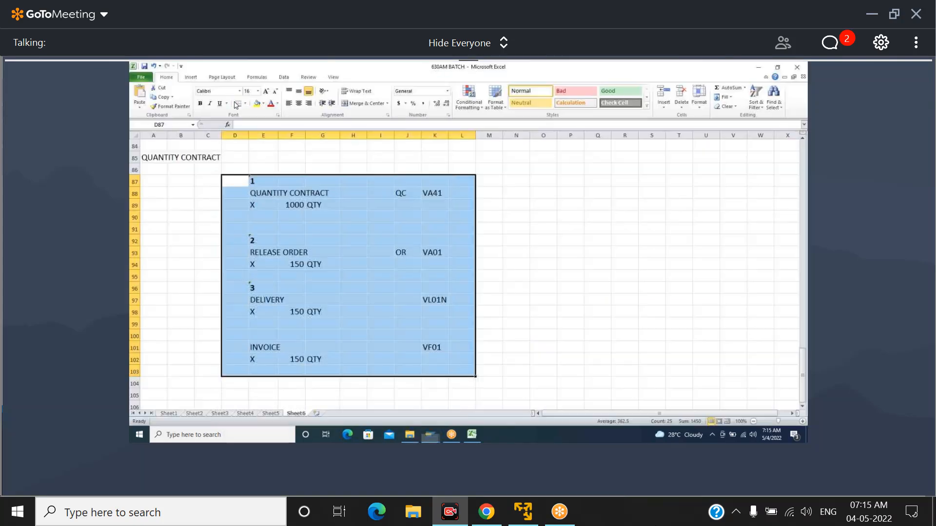
{"action": "key", "text": "alt+Tab"}
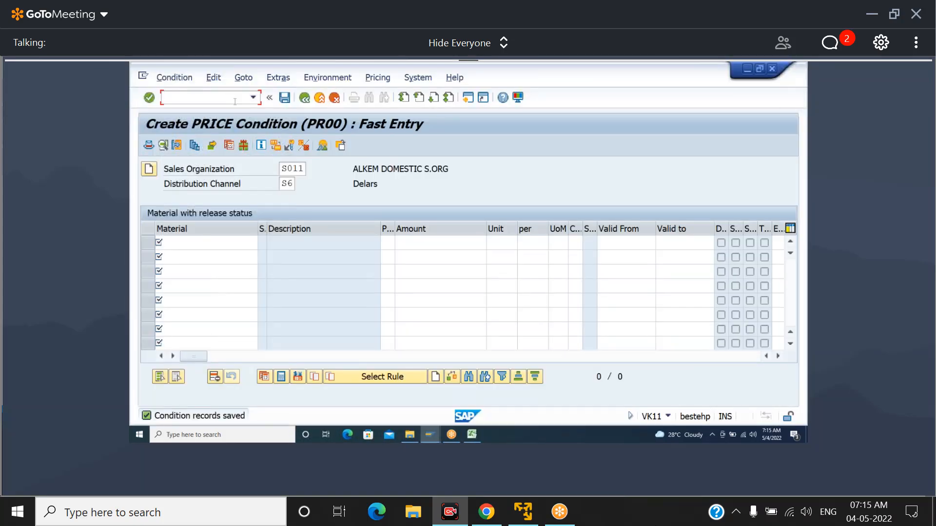
{"action": "type", "text": "/NVA41"}
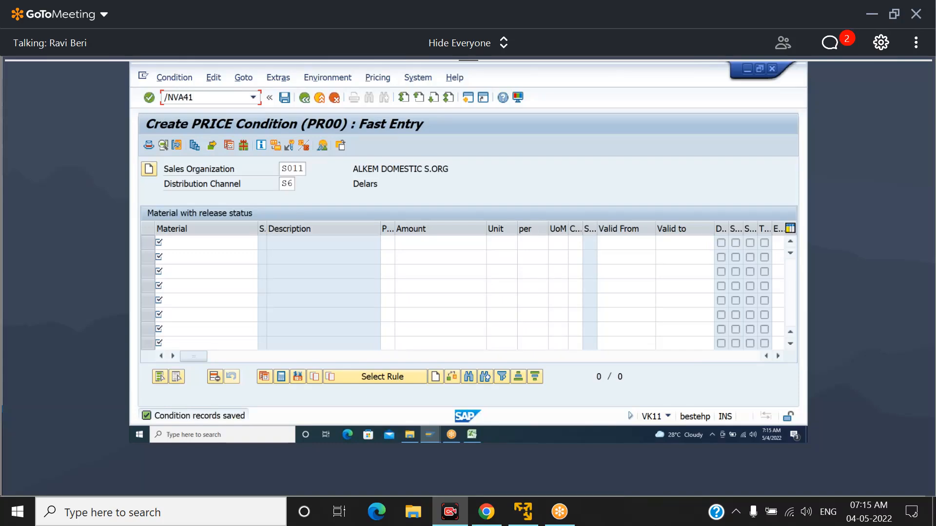
{"action": "key", "text": "Return"}
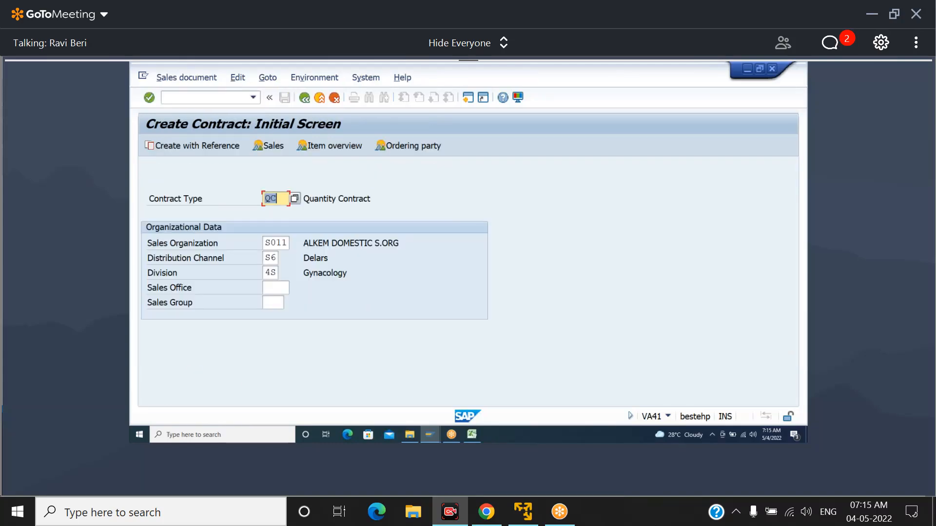
{"action": "key", "text": "Return"}
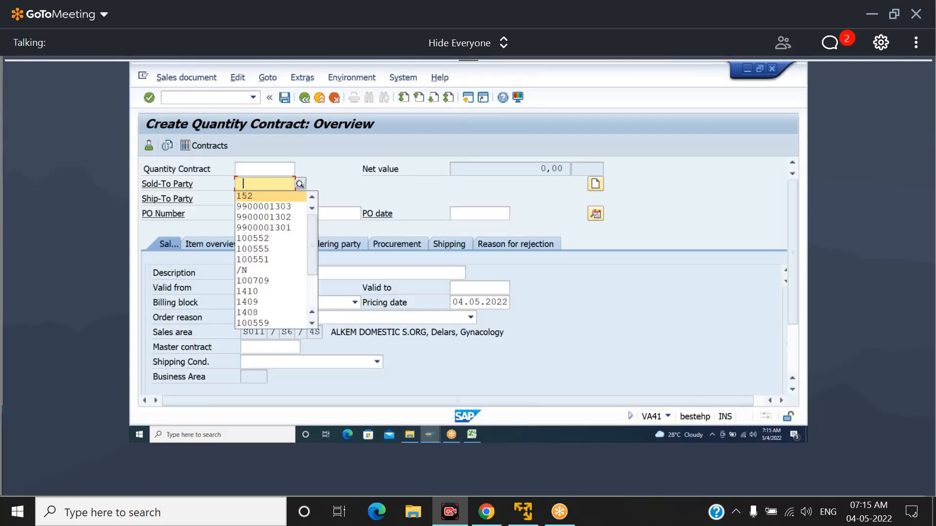
Set BALAJI ENTERPRISE (SCB) as the new contract's sold-to party and enter the purchase order number
{"action": "key", "text": "Tab"}
{"action": "key", "text": "Tab"}
{"action": "key", "text": "space"}
{"action": "key", "text": "Down"}
{"action": "key", "text": "Tab"}
{"action": "key", "text": "Tab"}
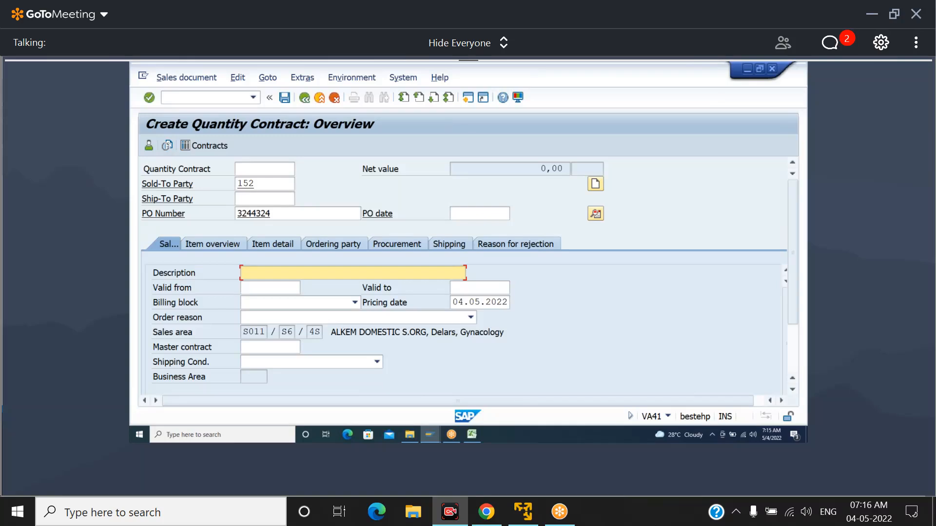
Set the new contract's validity from 01.04.2022 to 31.03.2023
{"action": "key", "text": "Tab"}
{"action": "key", "text": "space"}
{"action": "key", "text": "Down"}
{"action": "key", "text": "Tab"}
{"action": "key", "text": "space"}
{"action": "key", "text": "Down"}
Add LEXI30500100BOT as the first item of the new contract with a target quantity of 1000
{"action": "key", "text": "Tab"}
{"action": "key", "text": "Tab"}
{"action": "key", "text": "Tab"}
{"action": "key", "text": "Tab"}
{"action": "key", "text": "Tab"}
{"action": "key", "text": "Tab"}
{"action": "key", "text": "Tab"}
{"action": "key", "text": "space"}
{"action": "key", "text": "Down"}
{"action": "key", "text": "Tab"}
{"action": "key", "text": "space"}
{"action": "key", "text": "Down"}
{"action": "key", "text": "Tab"}
Accept Kukatpalli (Hyderabad) as the unloading point and the past start date, and check the contract's net value
{"action": "key", "text": "Return"}
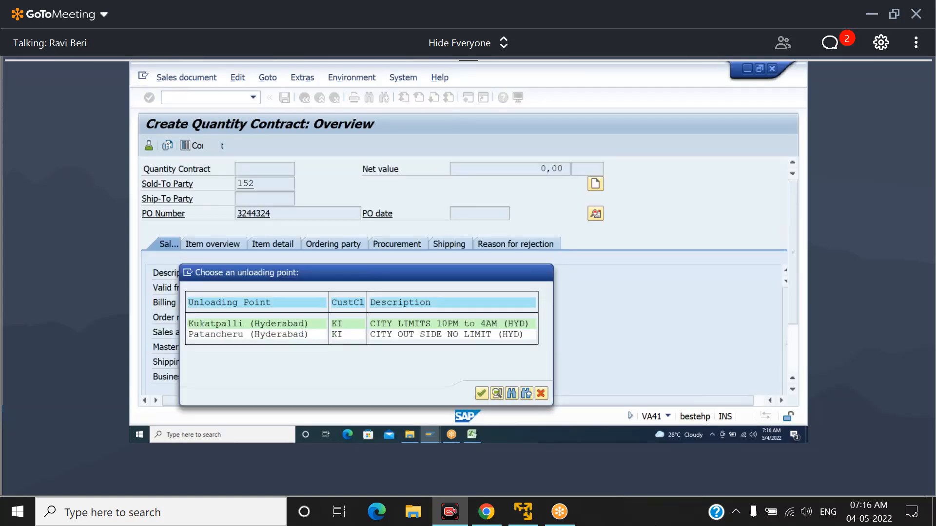
{"action": "key", "text": "Return"}
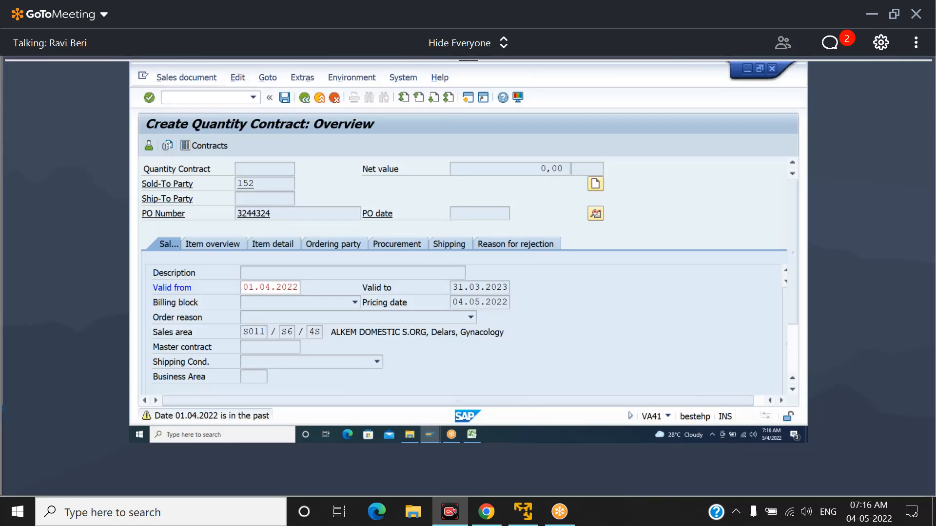
{"action": "key", "text": "Return"}
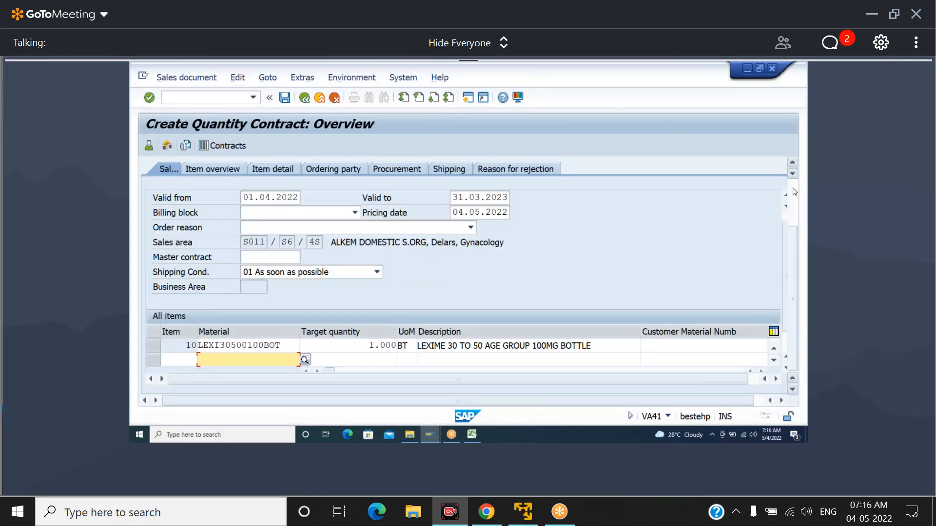
{"action": "left_click", "coordinate": [795, 192]}
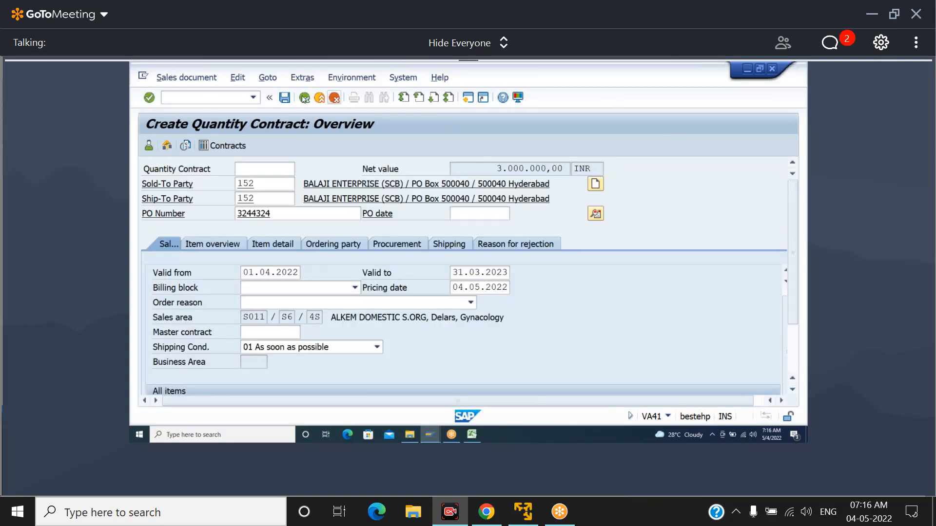
Save the quantity contract and start a sales order in VA01 with order type OR
{"action": "left_click", "coordinate": [285, 98]}
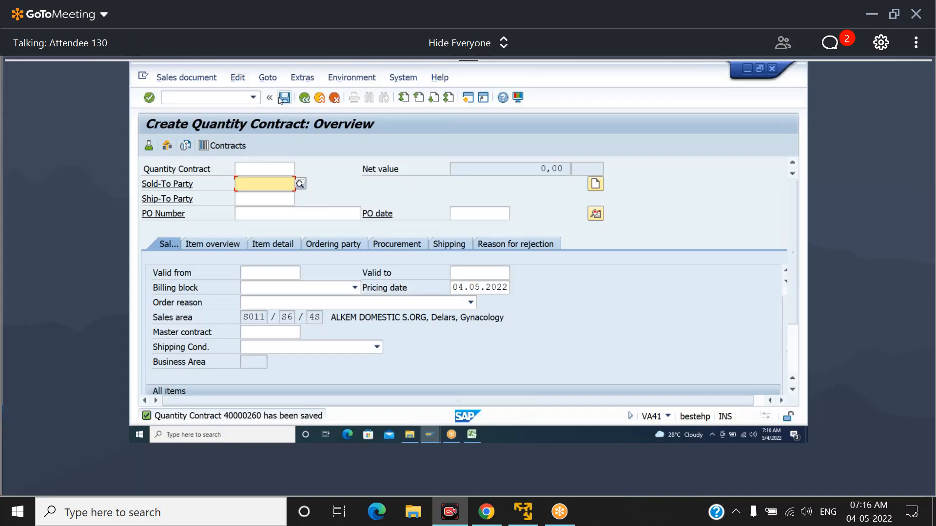
{"action": "left_click", "coordinate": [237, 100]}
{"action": "type", "text": "/N"}
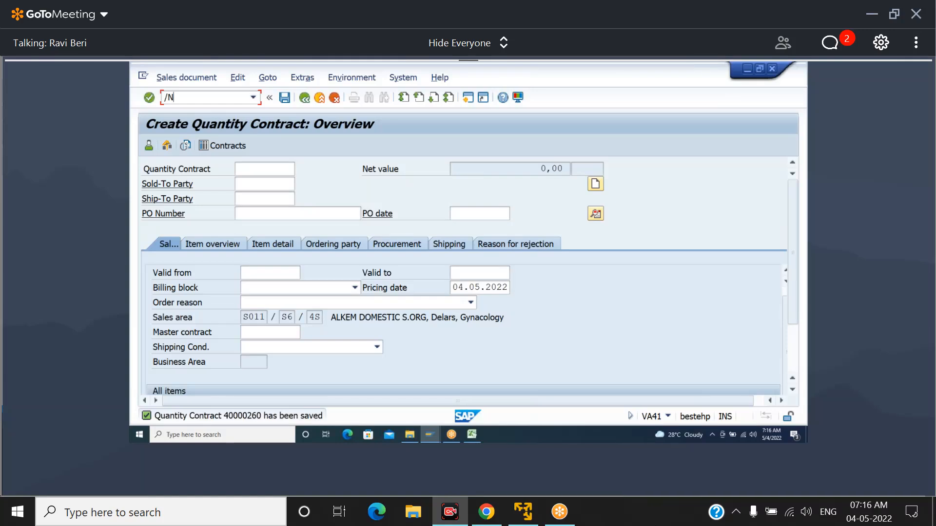
{"action": "type", "text": "VA01"}
{"action": "key", "text": "Return"}
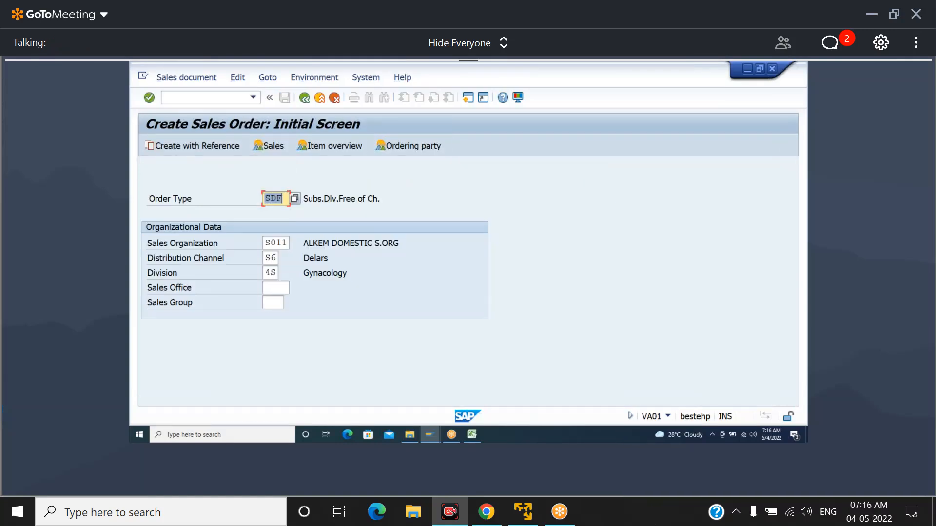
{"action": "type", "text": "or"}
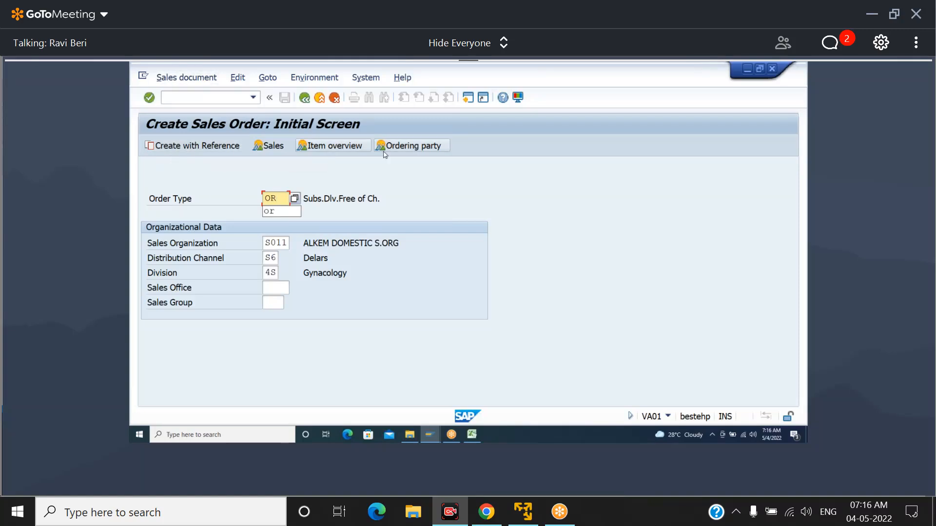
{"action": "left_click", "coordinate": [664, 75]}
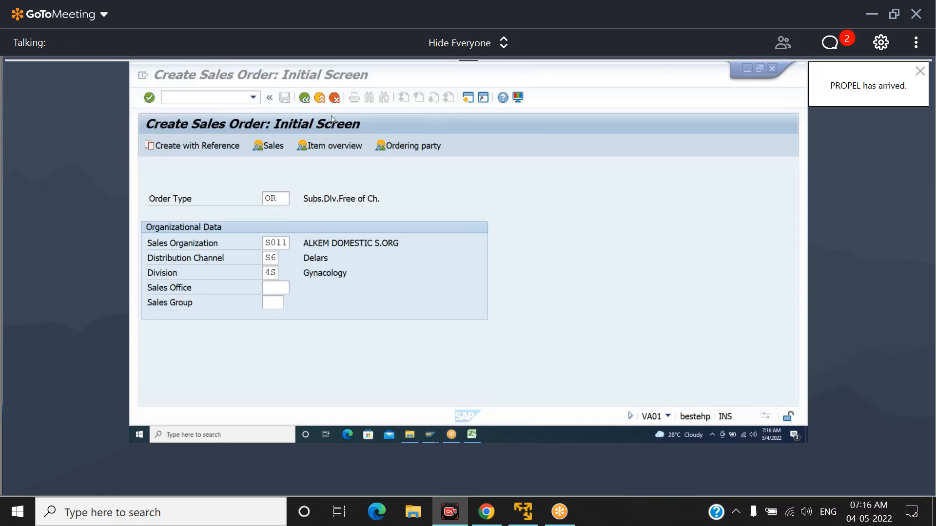
Create the order with reference to the saved QC contract, finding it through the sales documents by customer search
{"action": "left_click", "coordinate": [193, 148]}
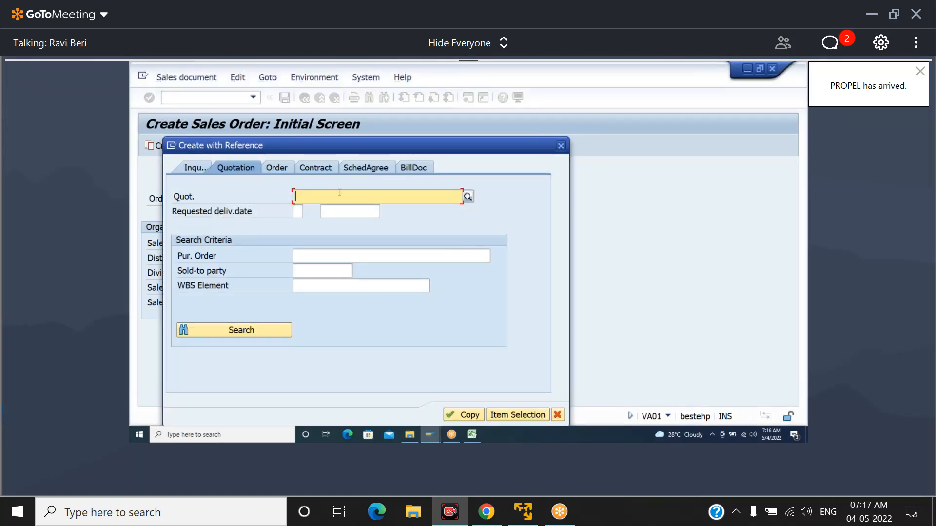
{"action": "left_click", "coordinate": [316, 169]}
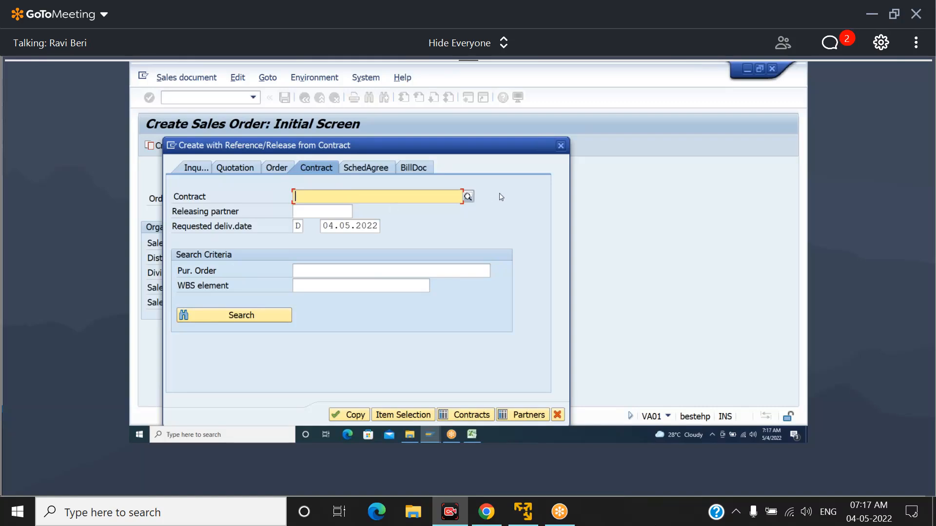
{"action": "left_click", "coordinate": [470, 197]}
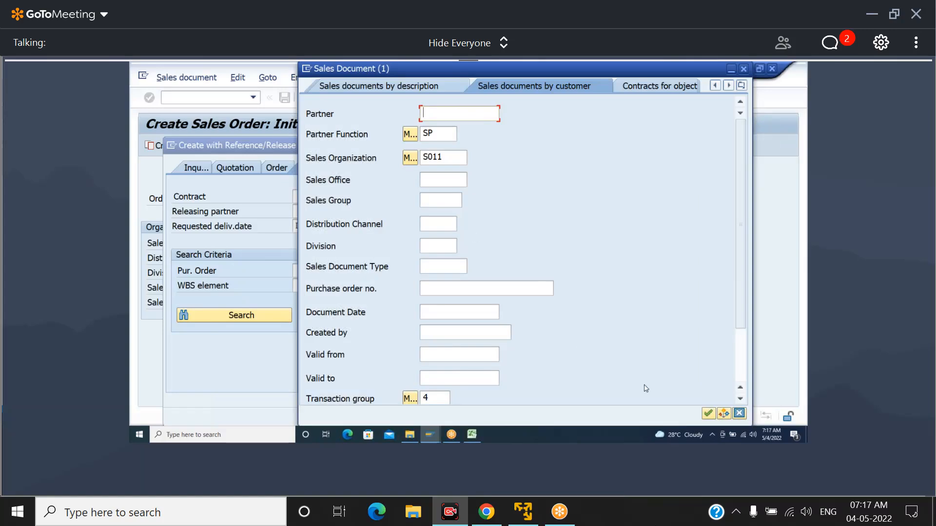
{"action": "left_click", "coordinate": [707, 414]}
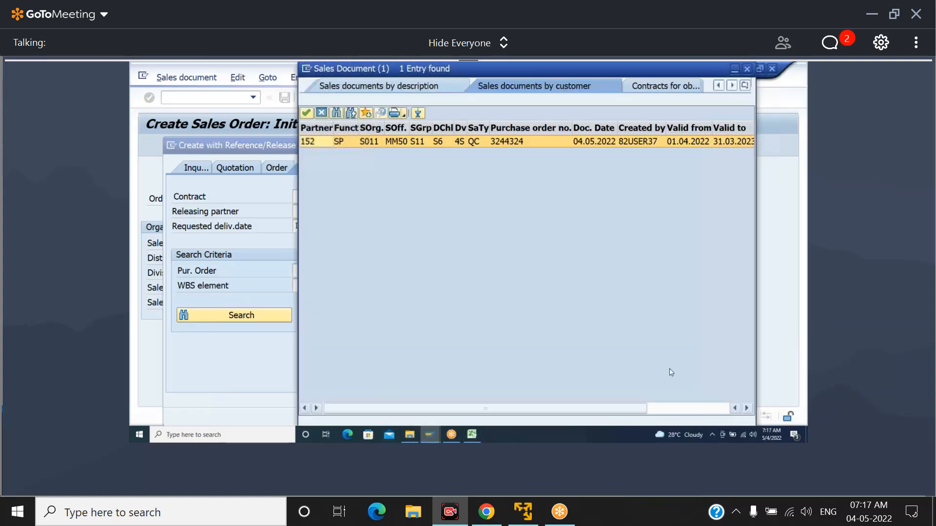
{"action": "double_click", "coordinate": [471, 142]}
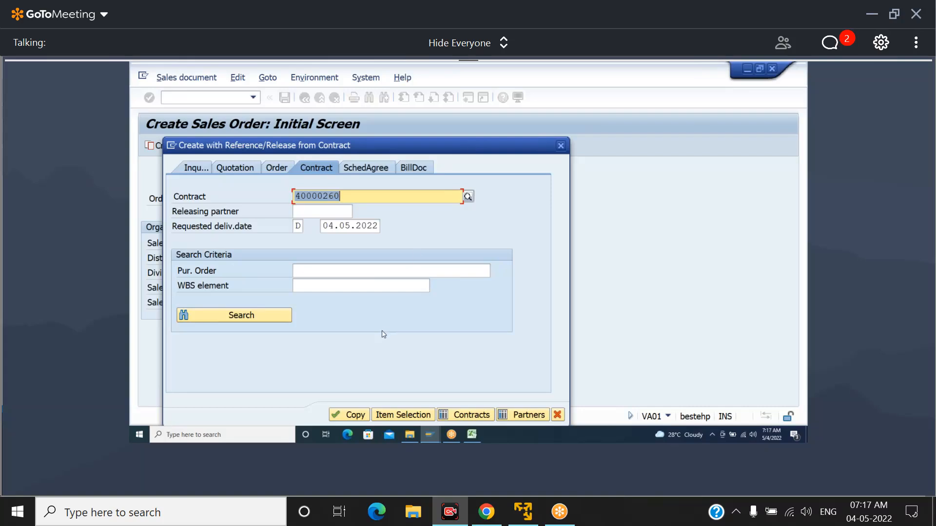
{"action": "left_click", "coordinate": [350, 415]}
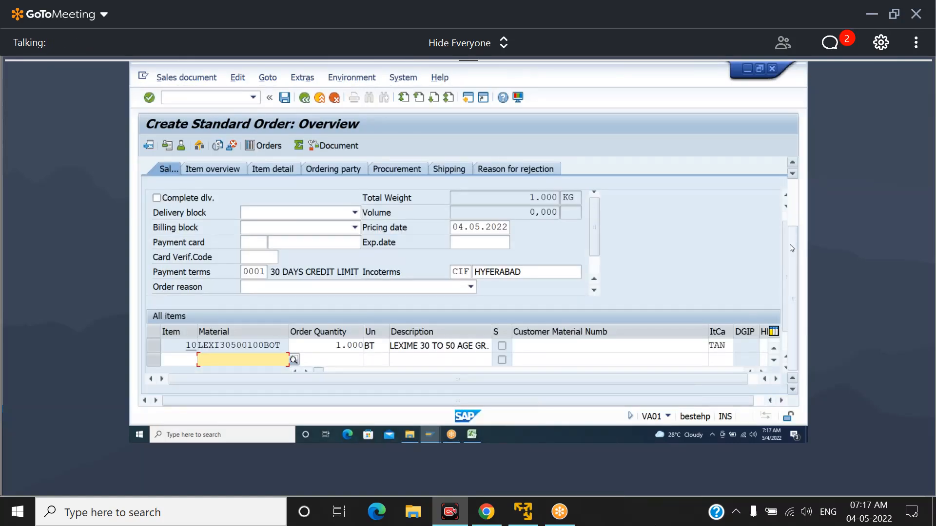
Set the order quantity of LEXI30500100BOT to 150 and check the order's net value
{"action": "left_click_drag", "start_coordinate": [794, 249], "coordinate": [796, 200]}
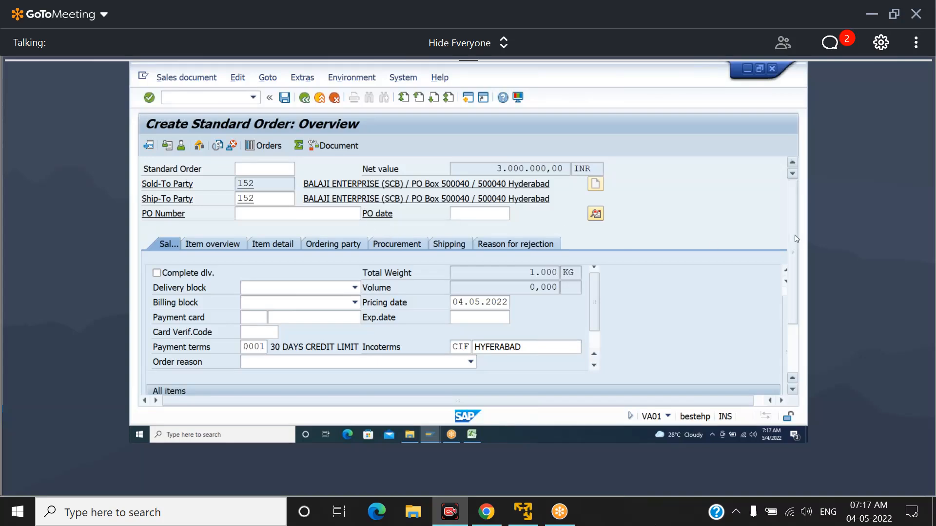
{"action": "scroll", "coordinate": [790, 322], "scroll_direction": "down", "scroll_amount": 3}
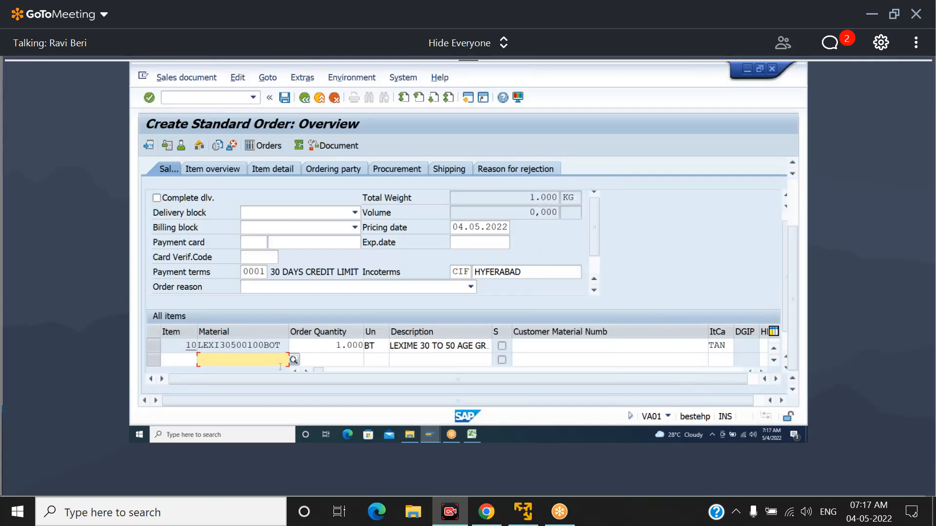
{"action": "left_click", "coordinate": [329, 347]}
{"action": "type", "text": "150"}
{"action": "key", "text": "Return"}
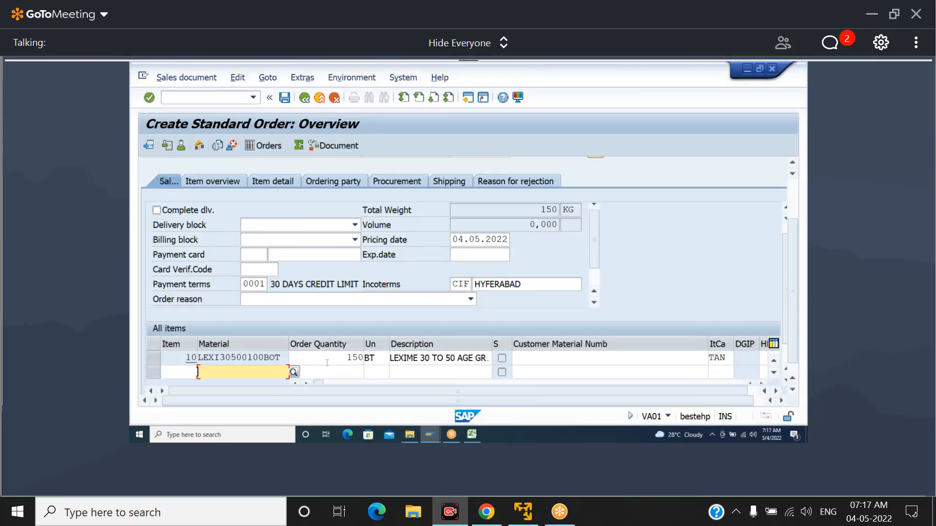
{"action": "key", "text": "Tab"}
{"action": "key", "text": "Up"}
{"action": "key", "text": "shift+End"}
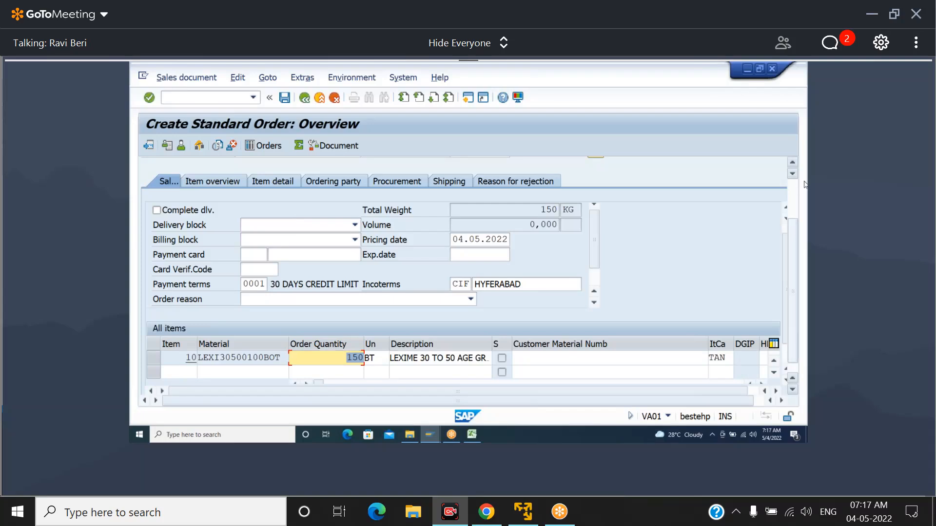
{"action": "scroll", "coordinate": [796, 186], "scroll_direction": "up", "scroll_amount": 3}
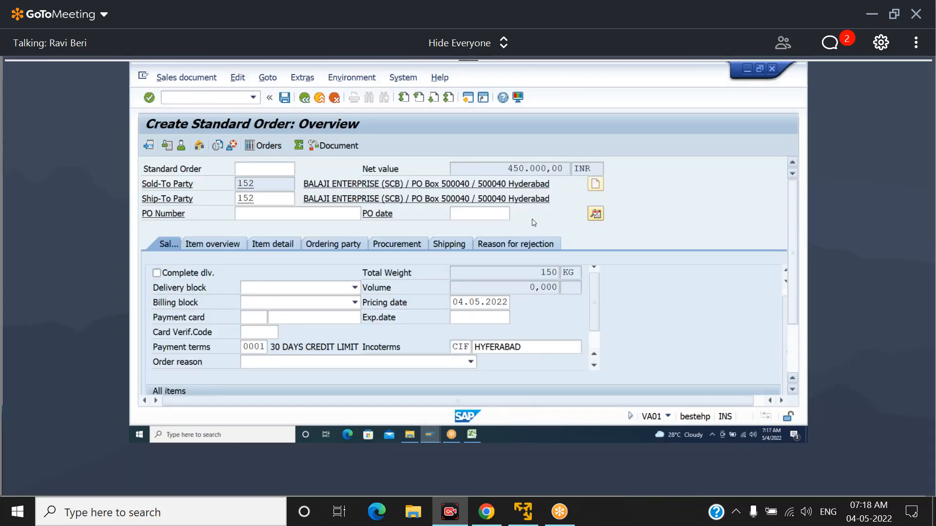
Enter the purchase order number in the standard order and save it
{"action": "left_click", "coordinate": [280, 215]}
{"action": "type", "text": "10100"}
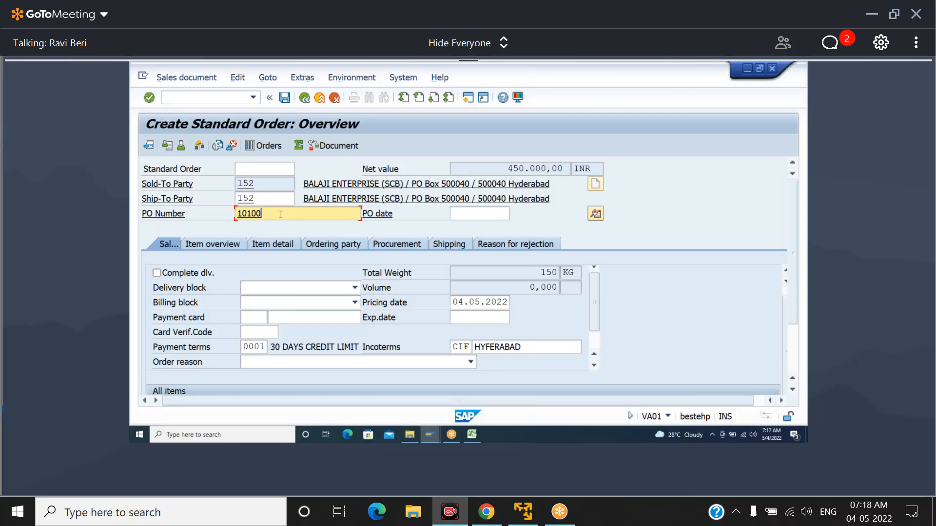
{"action": "key", "text": "Return"}
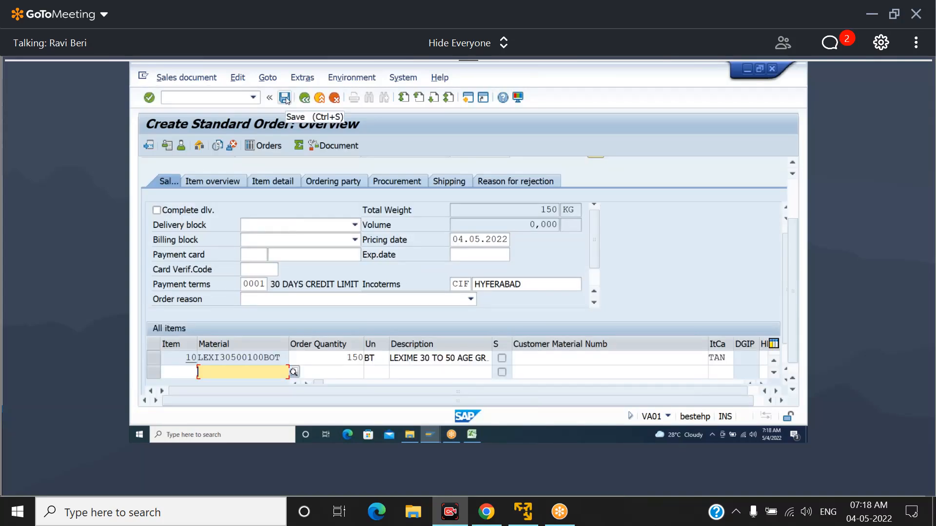
{"action": "left_click", "coordinate": [285, 98]}
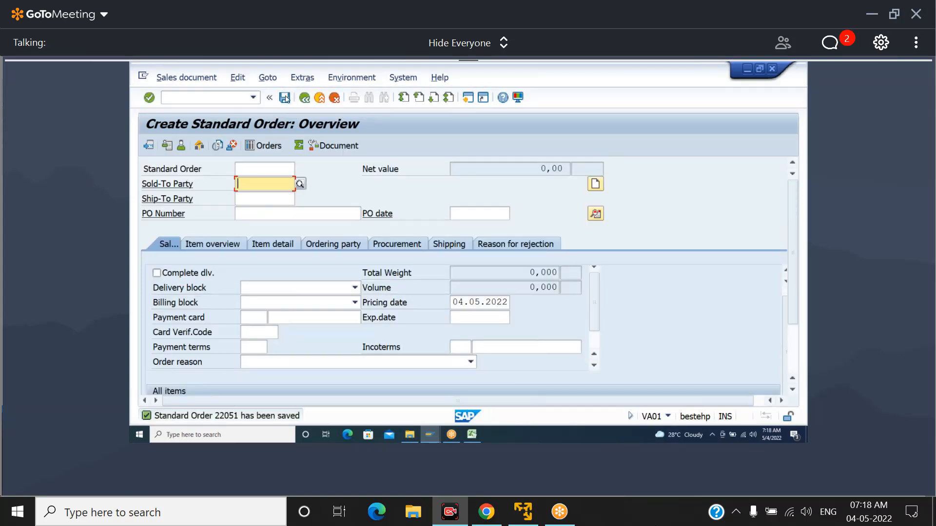
Open VL01N and start an outbound delivery for the saved order from shipping point SM32
{"action": "left_click", "coordinate": [232, 99]}
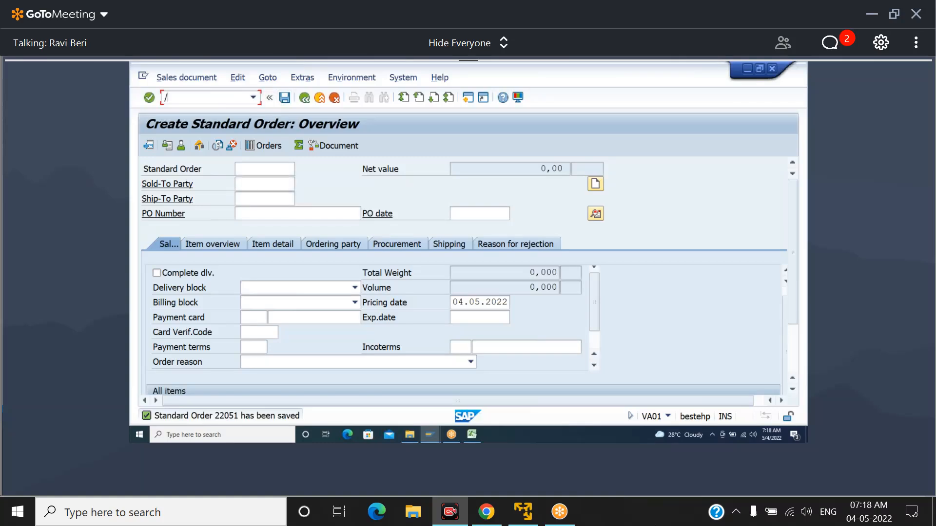
{"action": "key", "text": "Return"}
{"action": "key", "text": "Return"}
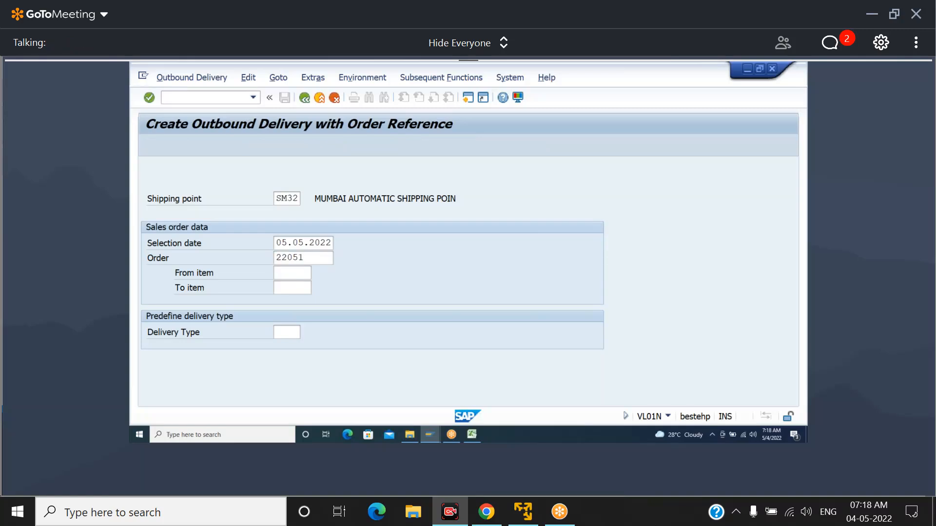
Assign storage location SM13 to the LEXI30500100BOT item of the delivery
{"action": "left_click", "coordinate": [336, 317]}
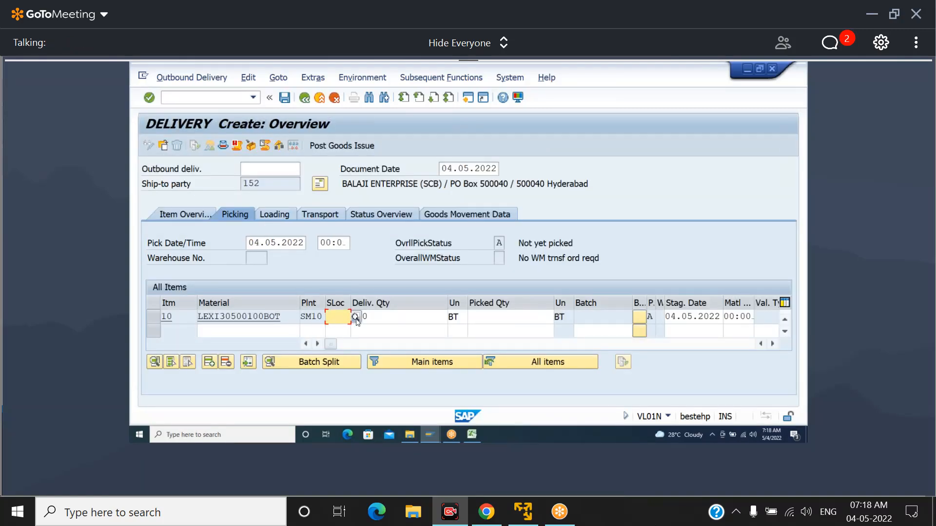
{"action": "left_click", "coordinate": [355, 316]}
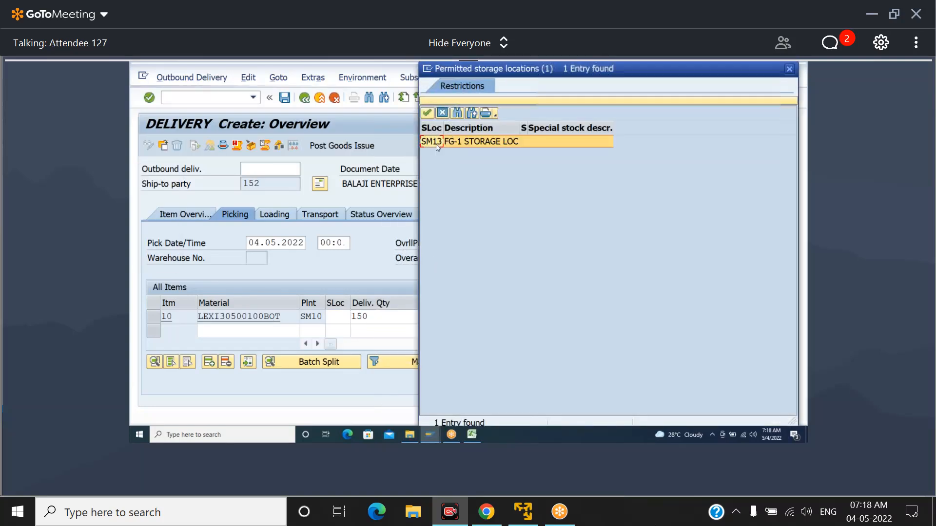
{"action": "double_click", "coordinate": [438, 142]}
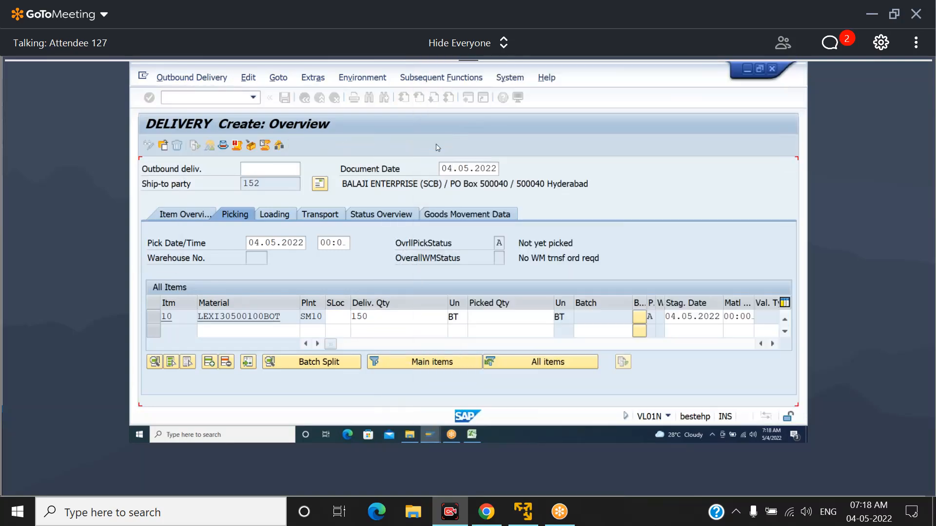
Set the delivery item's picked quantity to 150 and post the goods issue
{"action": "left_click", "coordinate": [489, 318]}
{"action": "type", "text": "15"}
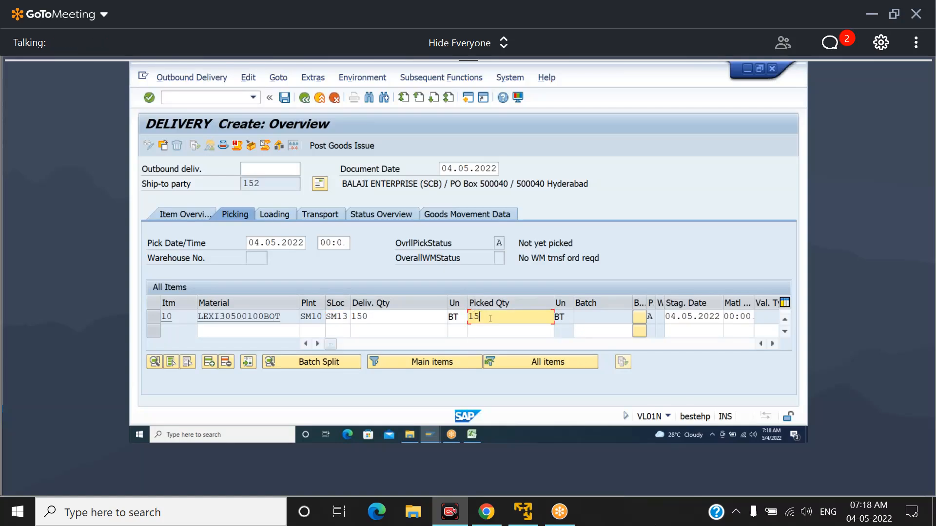
{"action": "type", "text": "0"}
{"action": "key", "text": "Return"}
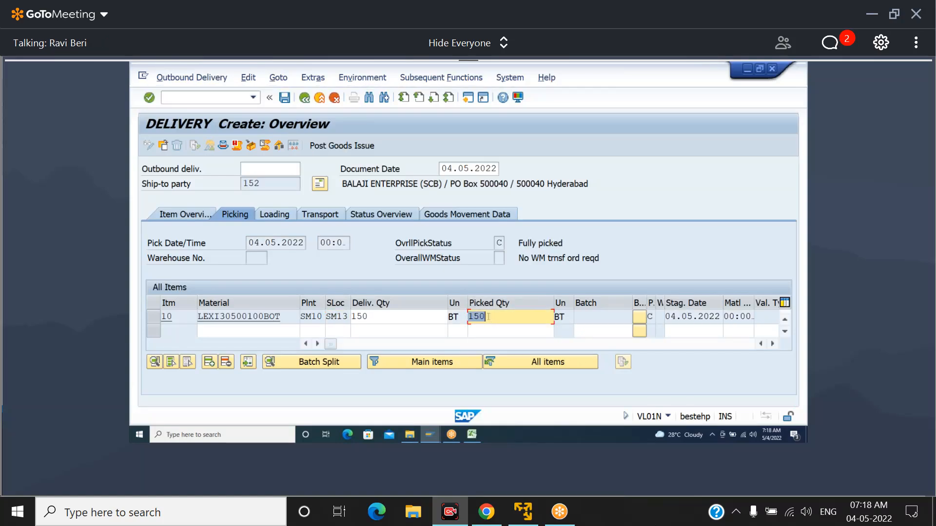
{"action": "left_click", "coordinate": [341, 146]}
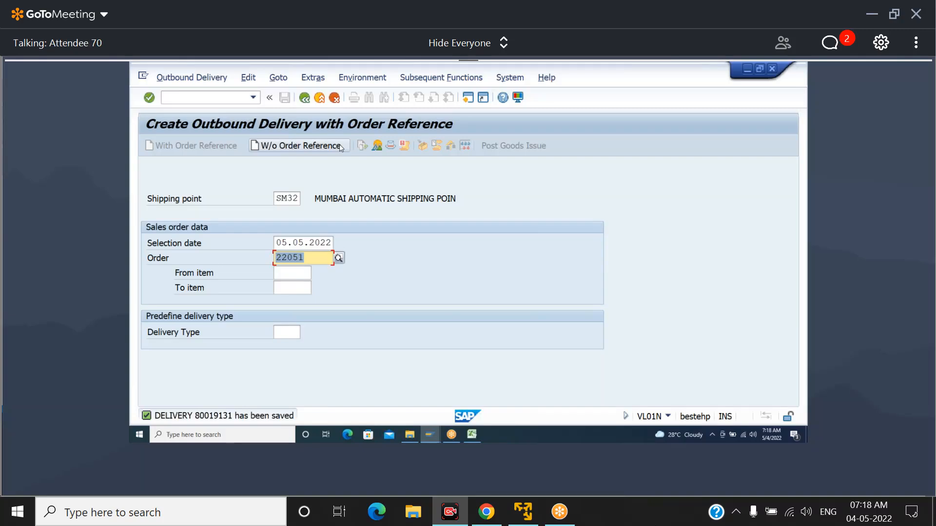
Open VF01, create the F2 invoice for the saved delivery and save it
{"action": "left_click", "coordinate": [318, 258]}
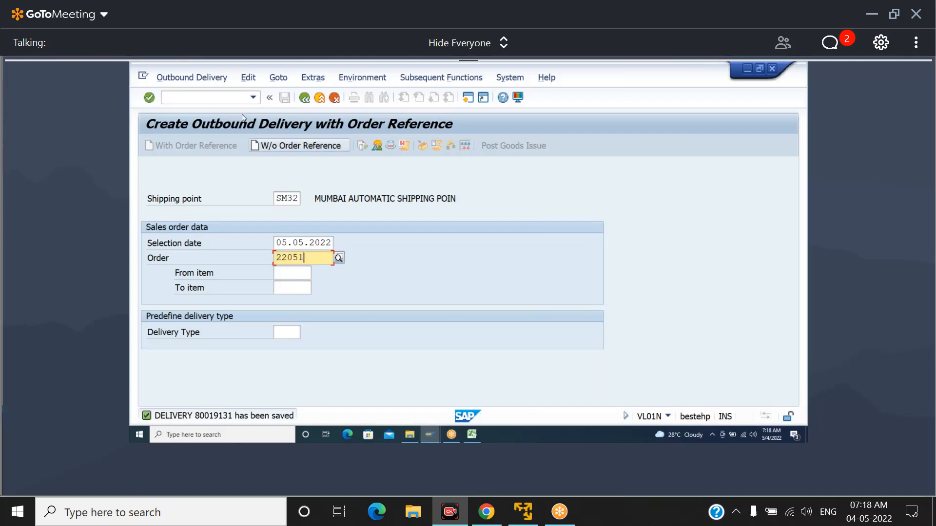
{"action": "left_click", "coordinate": [222, 98]}
{"action": "type", "text": "/NV"}
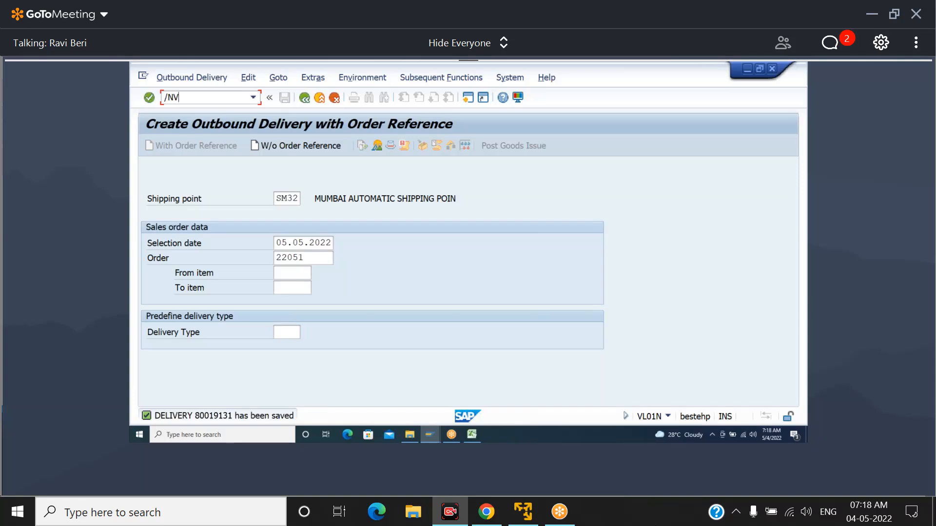
{"action": "type", "text": "F01"}
{"action": "key", "text": "Return"}
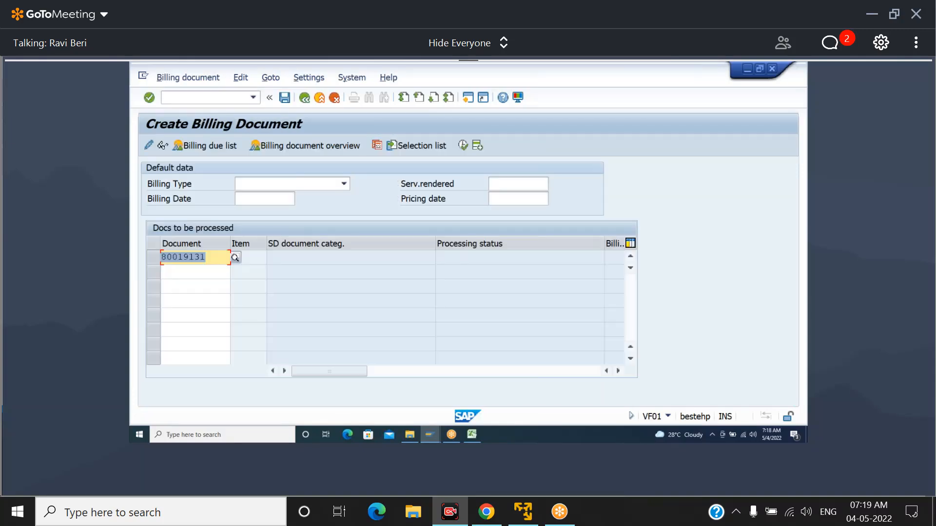
{"action": "key", "text": "Return"}
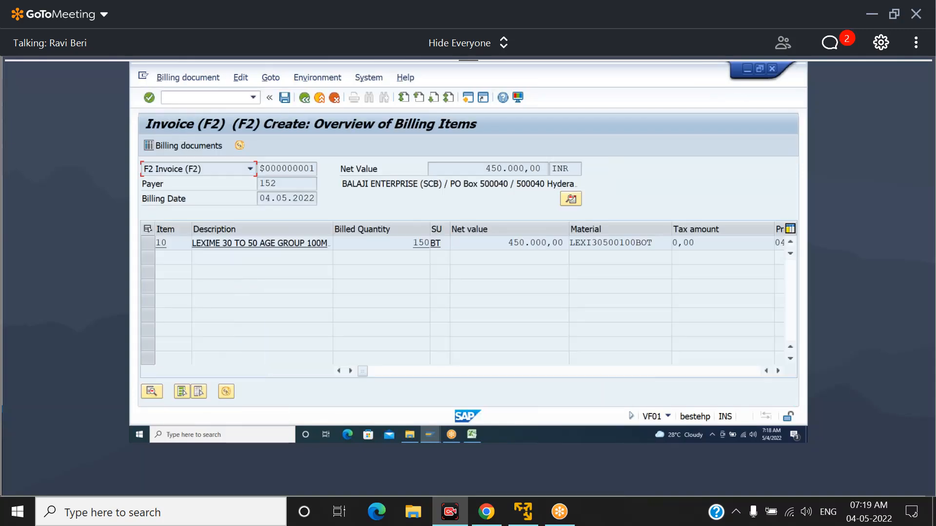
{"action": "left_click", "coordinate": [285, 98]}
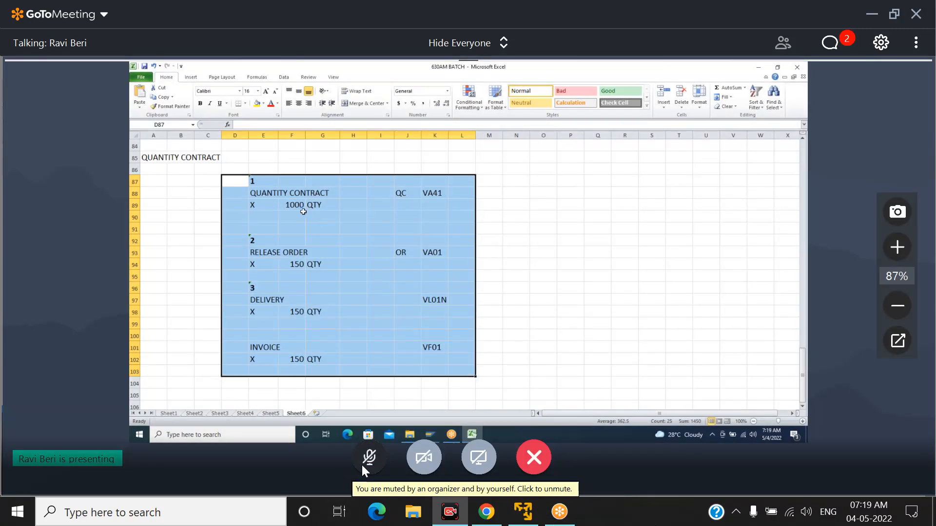
Toggle the GoToMeeting microphone between muted and unmuted, ending with it unmuted
{"action": "left_click", "coordinate": [360, 463]}
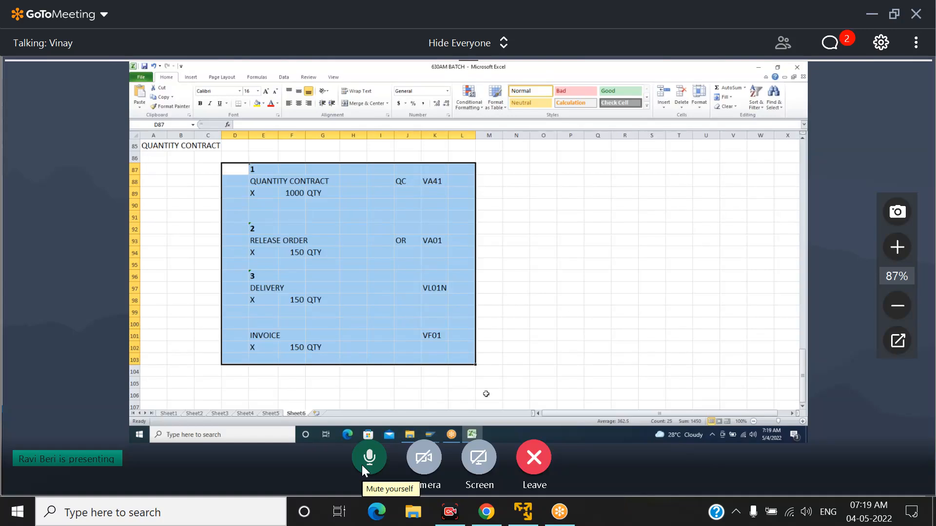
{"action": "left_click", "coordinate": [361, 465]}
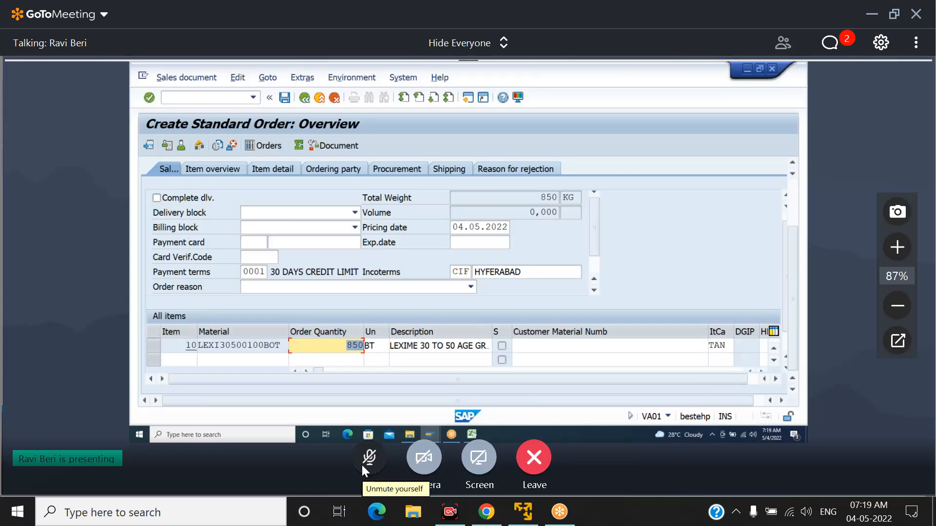
{"action": "left_click", "coordinate": [369, 457]}
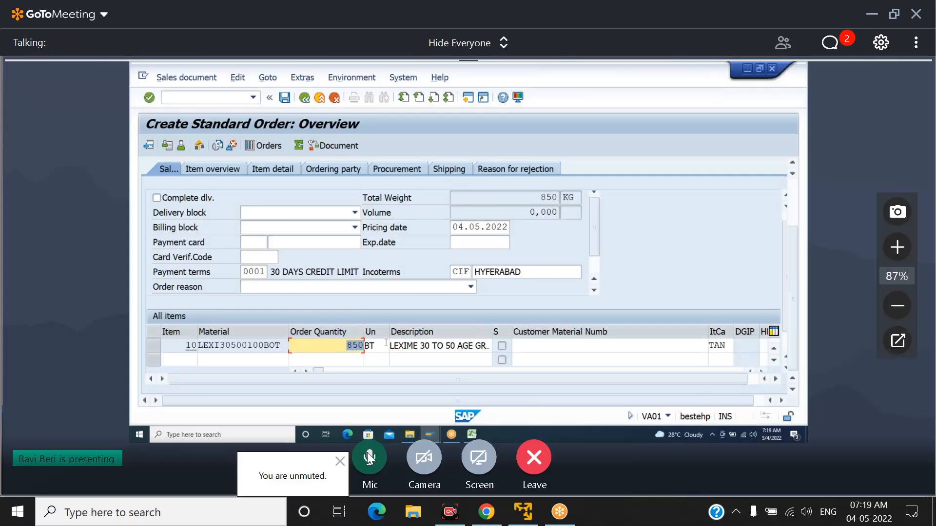
Toggle the GoToMeeting microphone between muted and unmuted, ending with it muted
{"action": "left_click", "coordinate": [369, 457]}
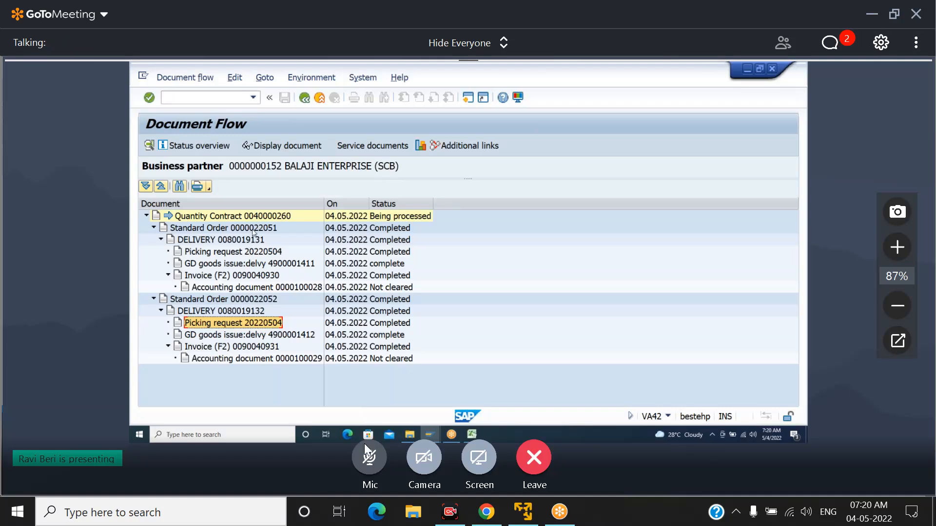
{"action": "left_click", "coordinate": [369, 458]}
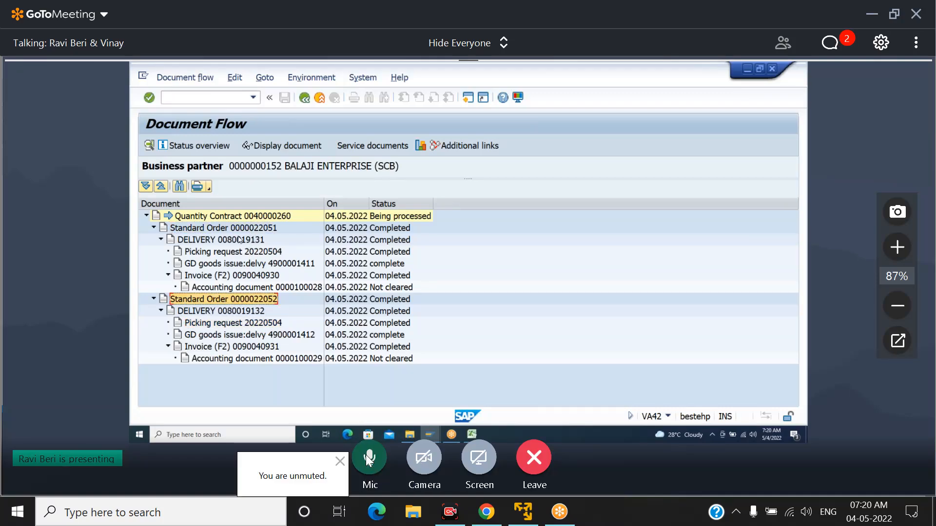
{"action": "left_click", "coordinate": [369, 458]}
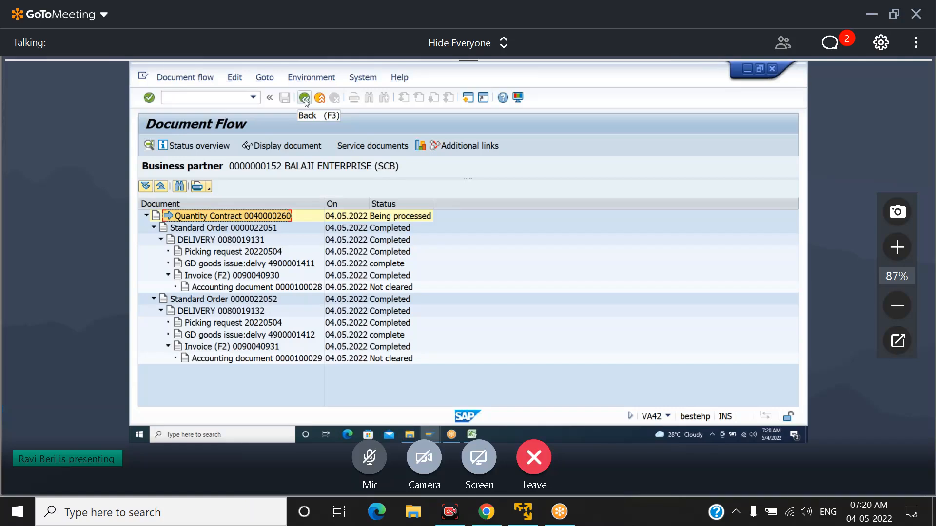
Leave the document flow, switch to the Excel workbook 630AM BATCH and enter the heading VALUE CONTRACT GENERAL in cell A113 of Sheet6
{"action": "left_click", "coordinate": [304, 99]}
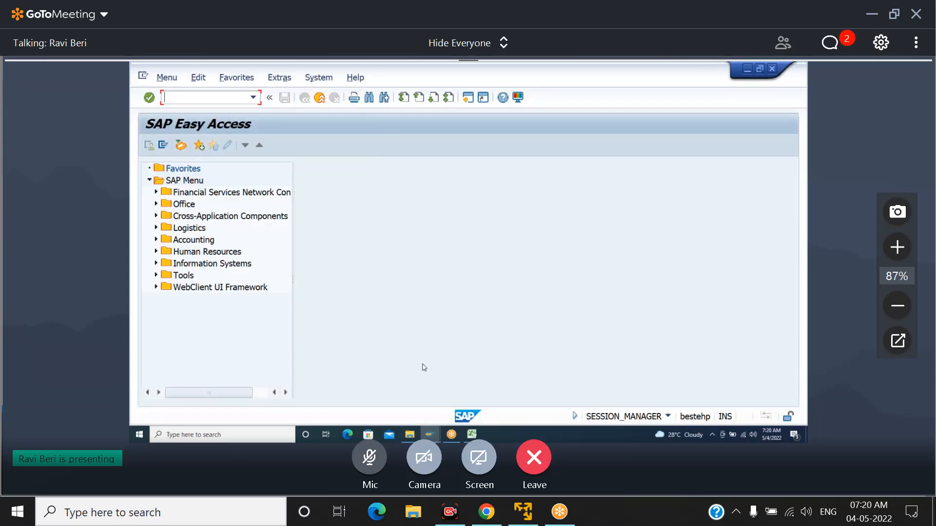
{"action": "left_click", "coordinate": [471, 435]}
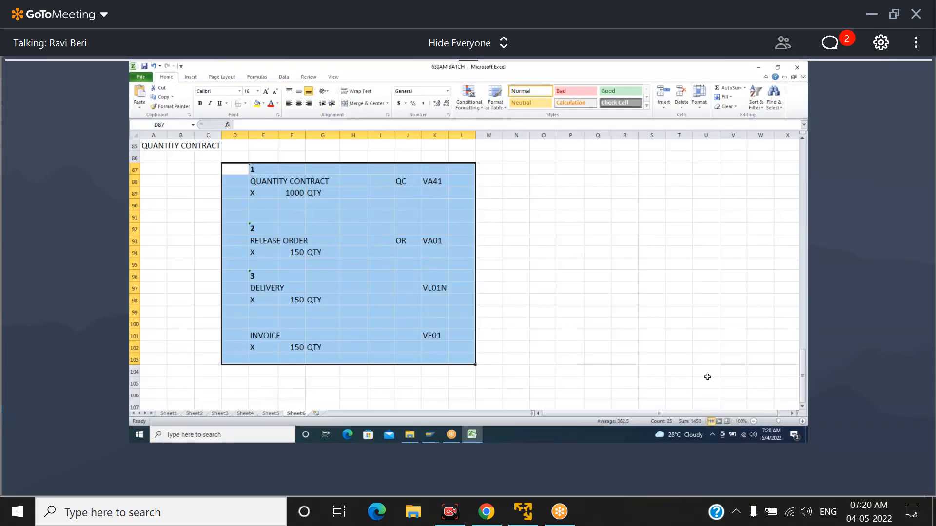
{"action": "scroll", "coordinate": [803, 408], "scroll_direction": "down", "scroll_amount": 4}
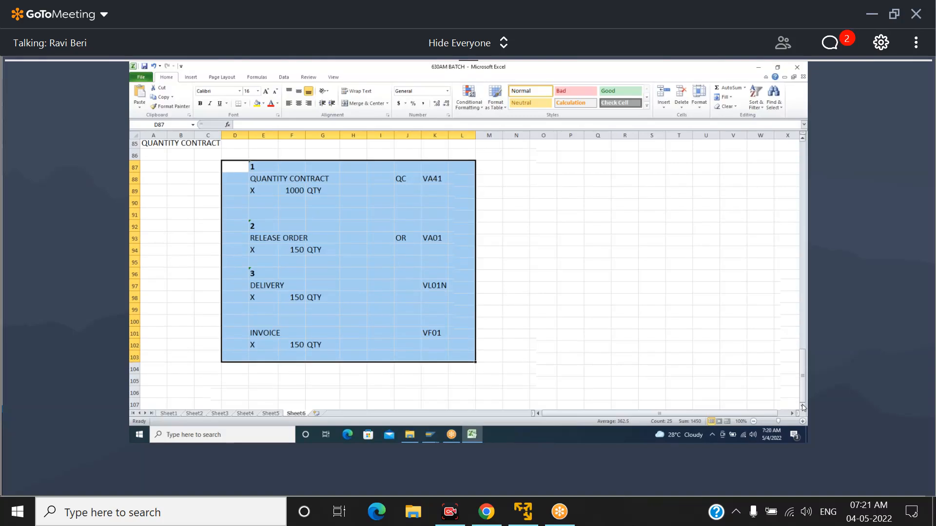
{"action": "scroll", "coordinate": [803, 408], "scroll_direction": "down", "scroll_amount": 3}
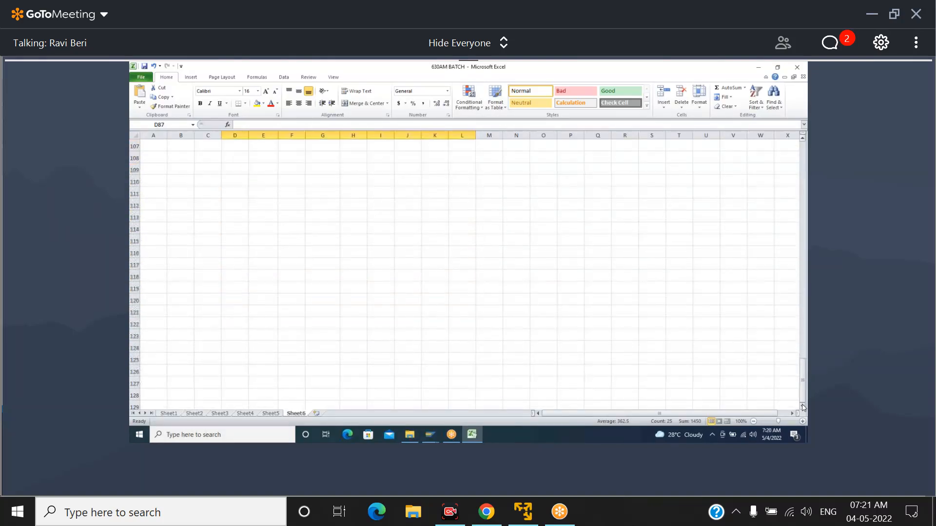
{"action": "scroll", "coordinate": [803, 409], "scroll_direction": "down", "scroll_amount": 1}
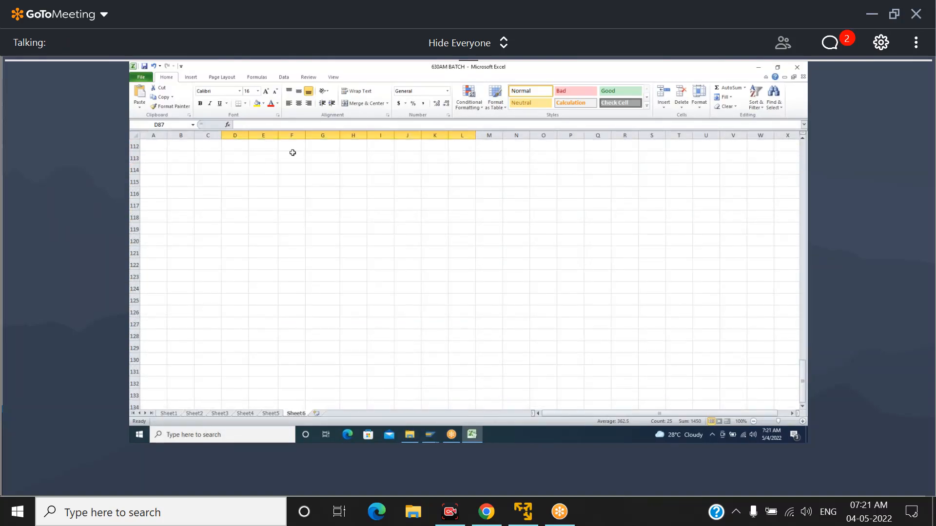
{"action": "left_click", "coordinate": [158, 148]}
{"action": "left_click", "coordinate": [160, 158]}
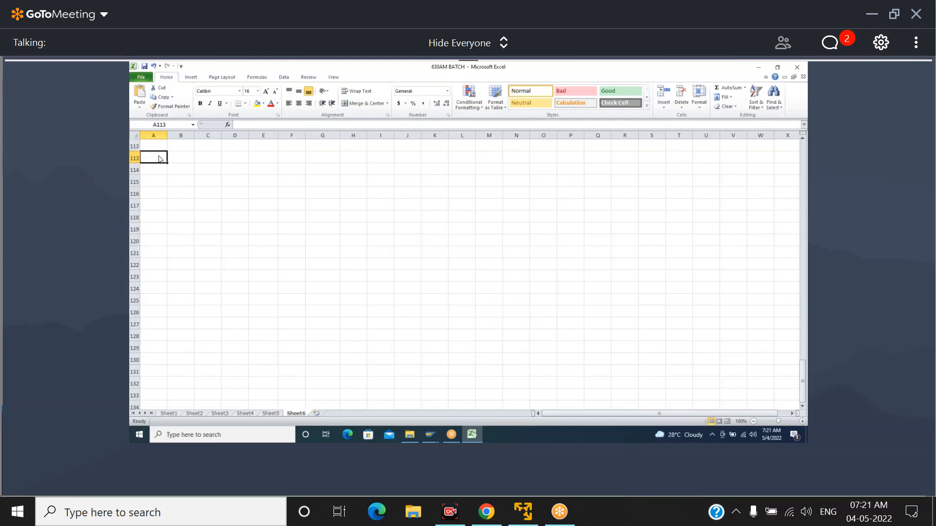
{"action": "type", "text": "VALUE CONTR"}
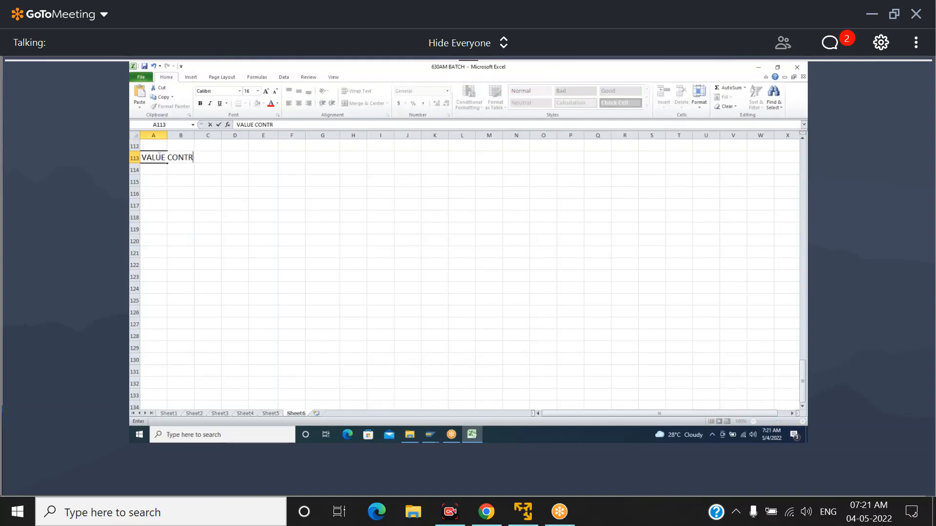
{"action": "type", "text": "ACT GENERAL"}
{"action": "left_click", "coordinate": [159, 170]}
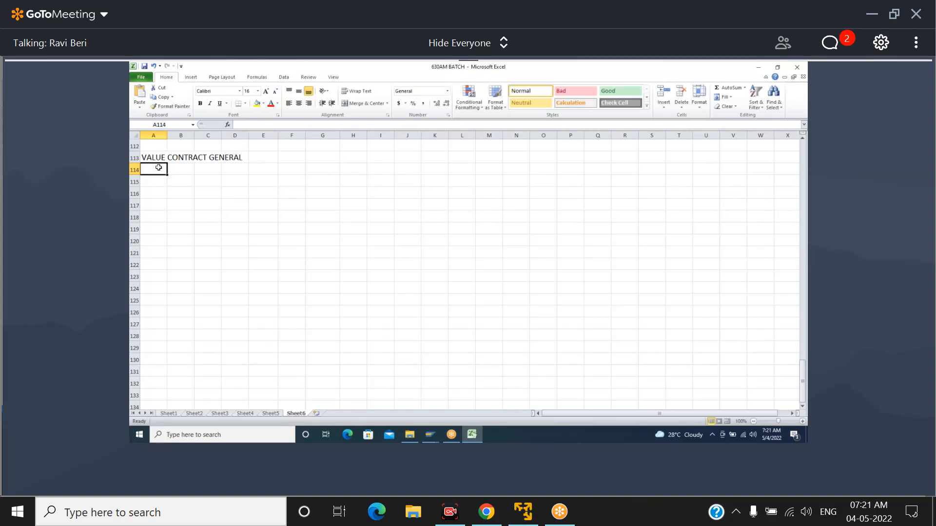
Highlight the VALUE CONTRACT GENERAL heading across cells A113:D113 with a yellow fill
{"action": "left_click_drag", "start_coordinate": [151, 157], "coordinate": [234, 157]}
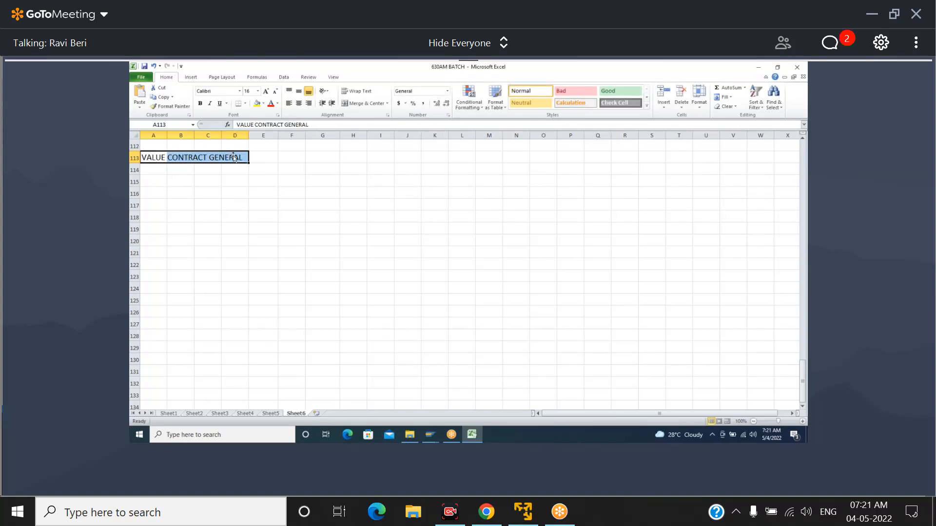
{"action": "left_click", "coordinate": [257, 103]}
{"action": "left_click", "coordinate": [247, 184]}
{"action": "left_click", "coordinate": [261, 179]}
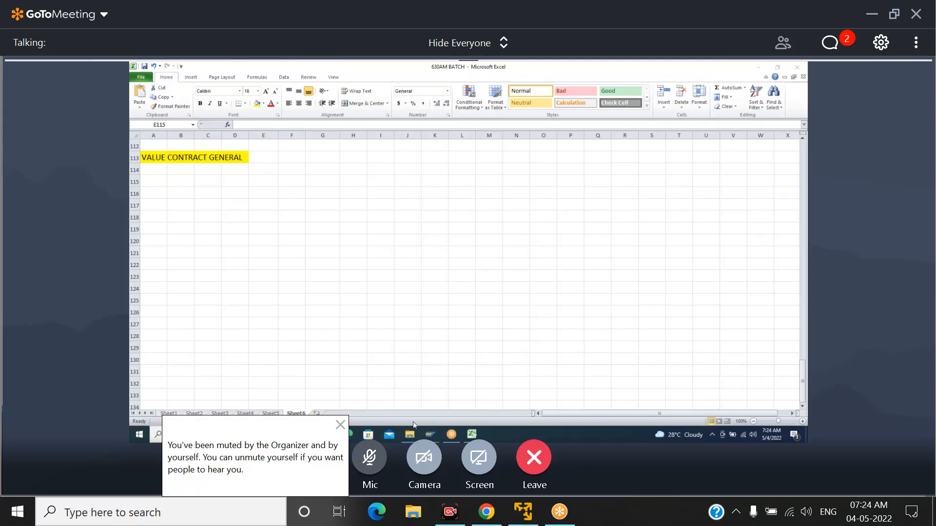
Switch to SAP Logon, start the SDBATCH connection and bring up the SAP Easy Access window
{"action": "mouse_move", "coordinate": [425, 420]}
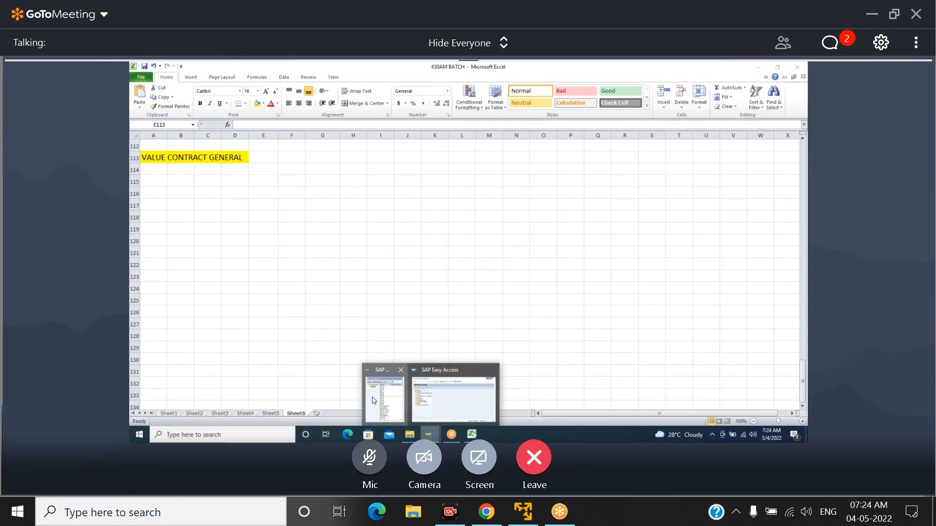
{"action": "left_click", "coordinate": [370, 397]}
{"action": "left_click", "coordinate": [325, 331]}
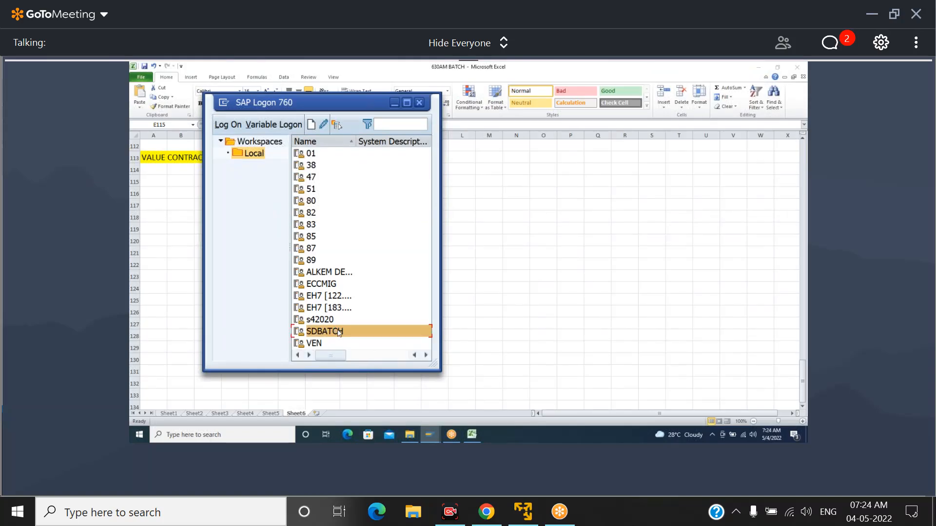
{"action": "double_click", "coordinate": [339, 332]}
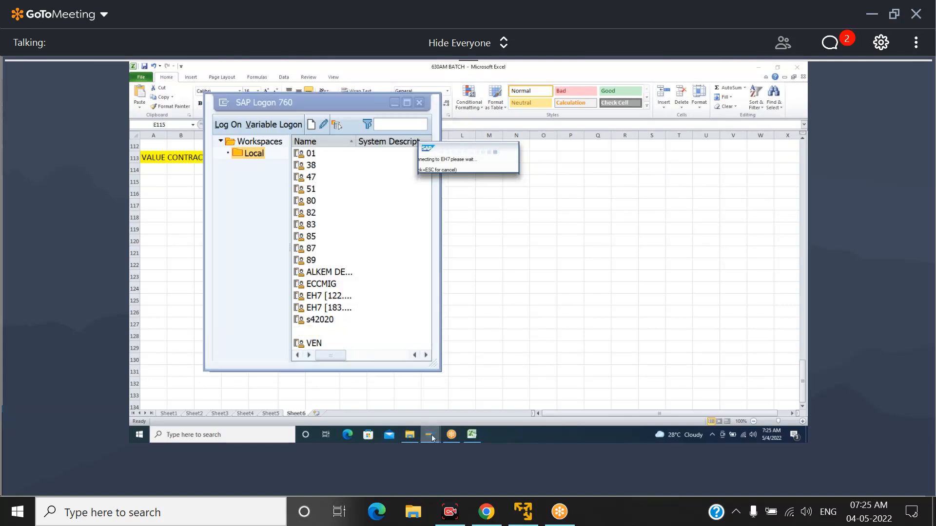
{"action": "mouse_move", "coordinate": [435, 435]}
{"action": "left_click", "coordinate": [456, 408]}
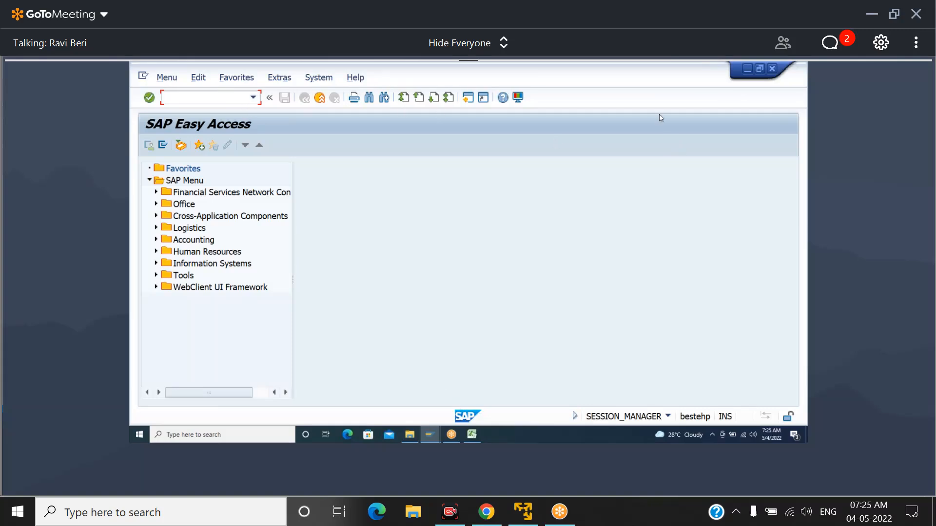
Switch back to the Excel workbook and enter the label ASSORTMENT MODULE in cell B117
{"action": "left_click", "coordinate": [471, 436]}
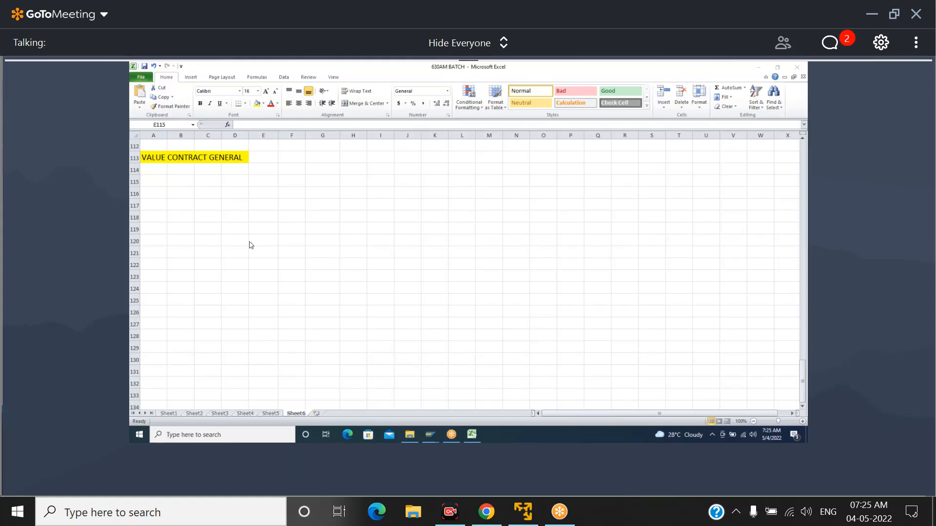
{"action": "left_click", "coordinate": [207, 209]}
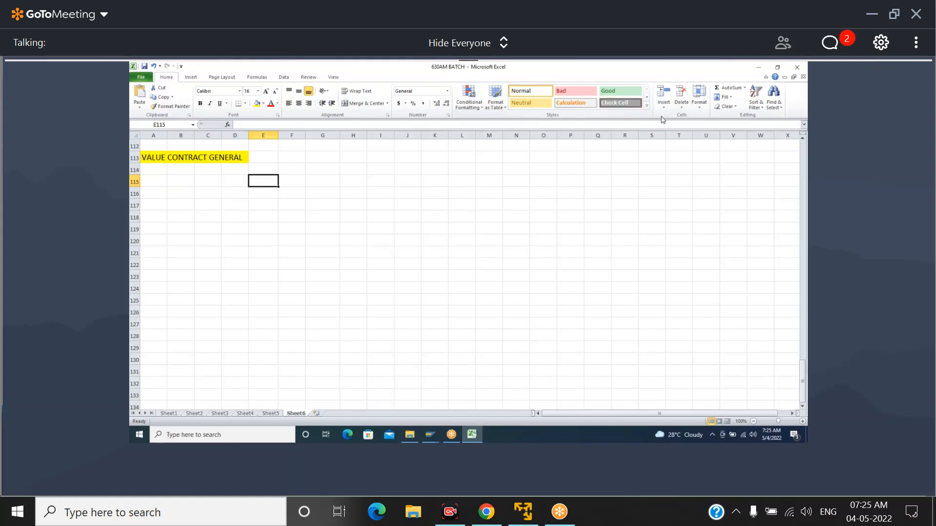
{"action": "left_click", "coordinate": [176, 208]}
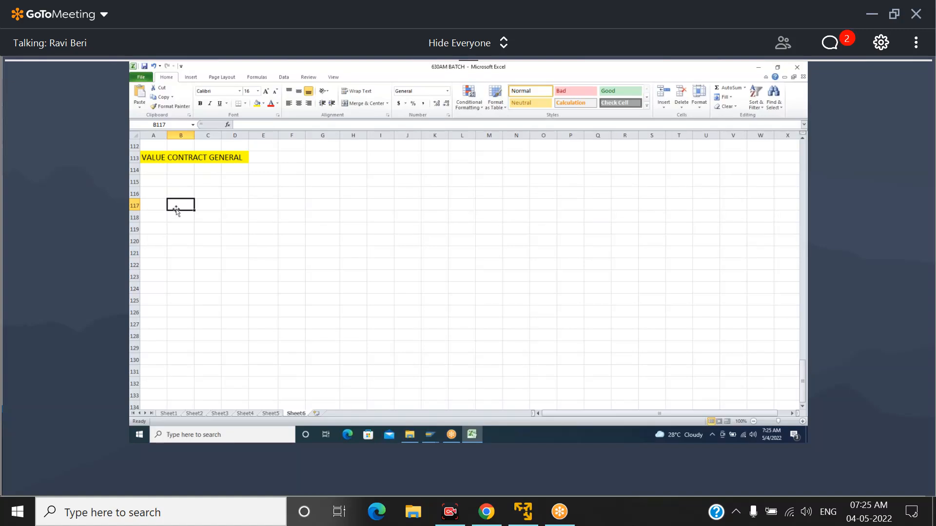
{"action": "type", "text": "ASSORTMENT MODULE"}
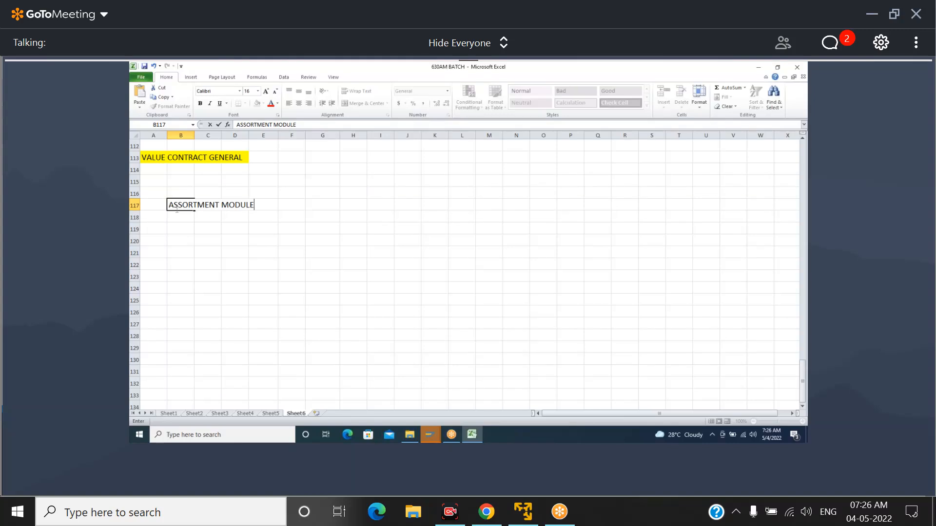
{"action": "left_click", "coordinate": [186, 232]}
{"action": "left_click", "coordinate": [182, 250]}
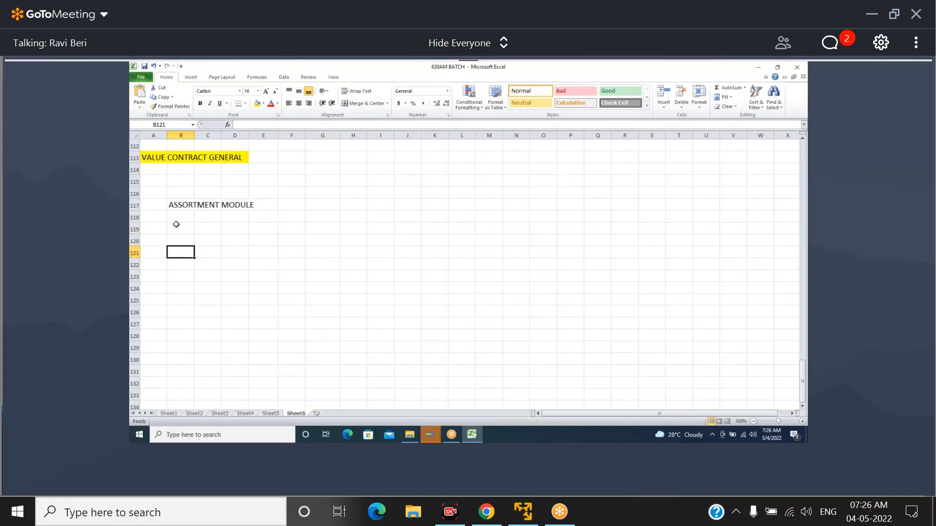
Fill the block B118:E123 below the ASSORTMENT MODULE label with yellow
{"action": "left_click_drag", "start_coordinate": [175, 218], "coordinate": [250, 309]}
{"action": "left_click", "coordinate": [192, 220]}
{"action": "left_click_drag", "start_coordinate": [192, 220], "coordinate": [269, 276]}
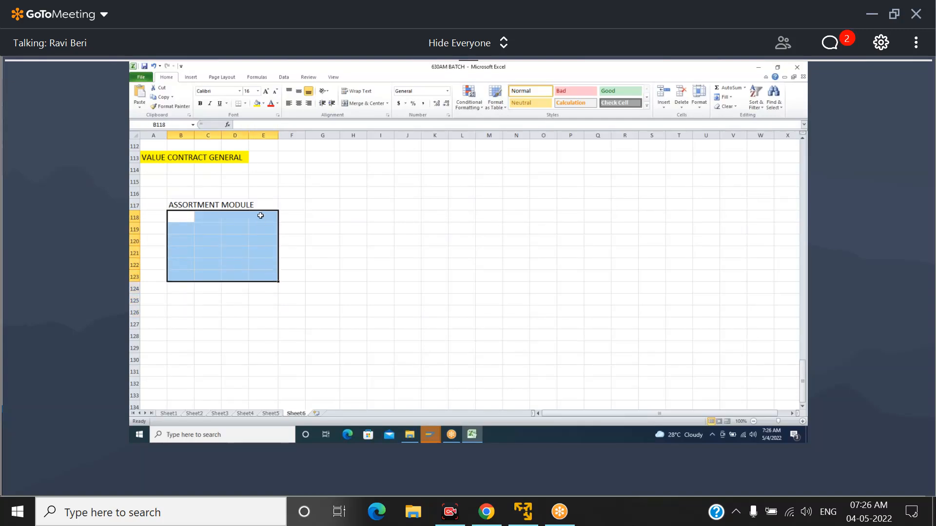
{"action": "left_click", "coordinate": [256, 103]}
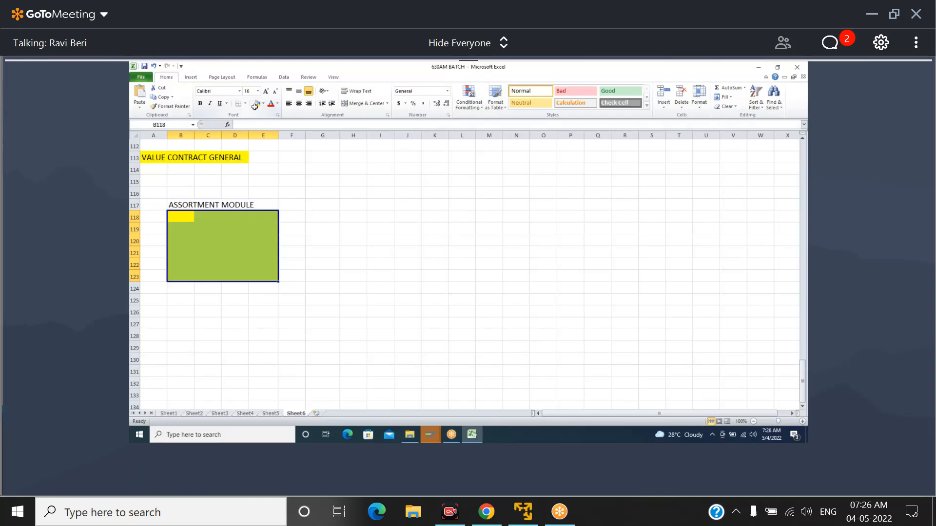
List the materials X, Y and Z in cells B118 to B120 of the yellow block
{"action": "left_click", "coordinate": [178, 221]}
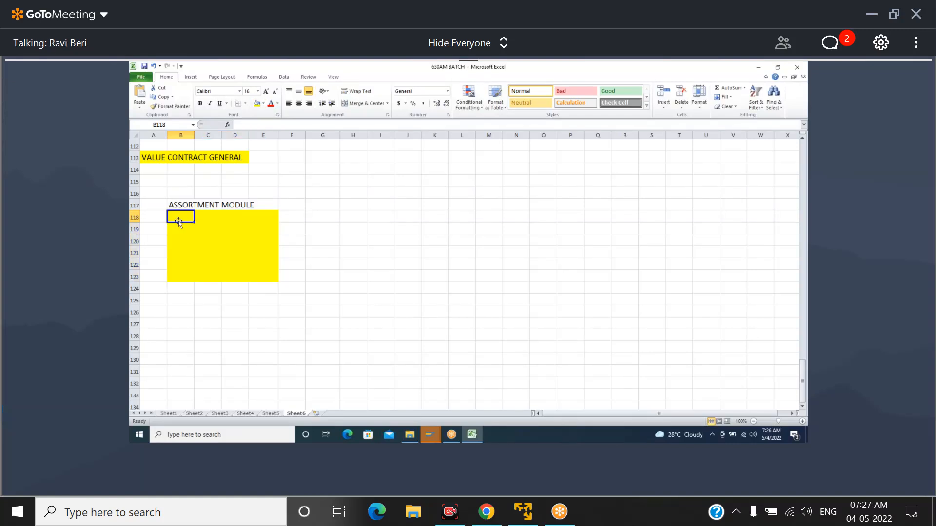
{"action": "type", "text": "X"}
{"action": "key", "text": "Return"}
{"action": "left_click", "coordinate": [178, 220]}
{"action": "key", "text": "Right"}
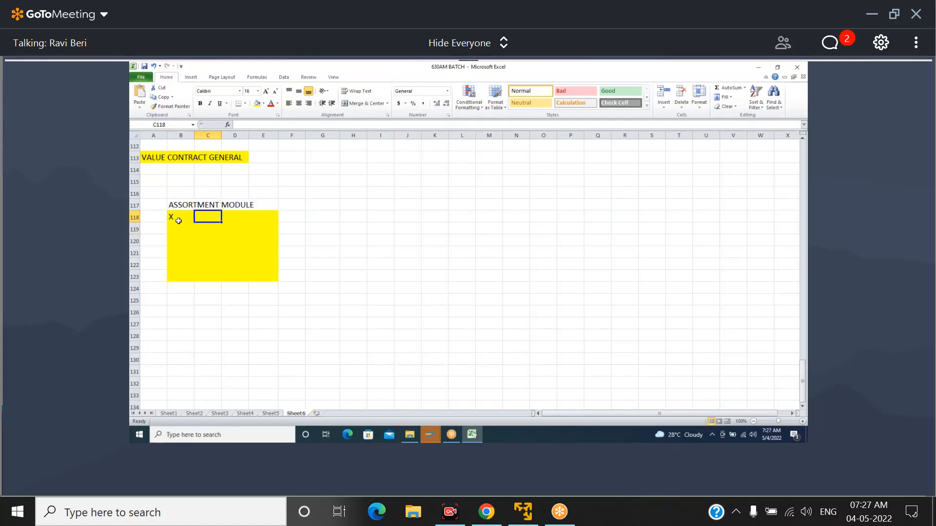
{"action": "key", "text": "Down"}
{"action": "key", "text": "Left"}
{"action": "type", "text": "Y"}
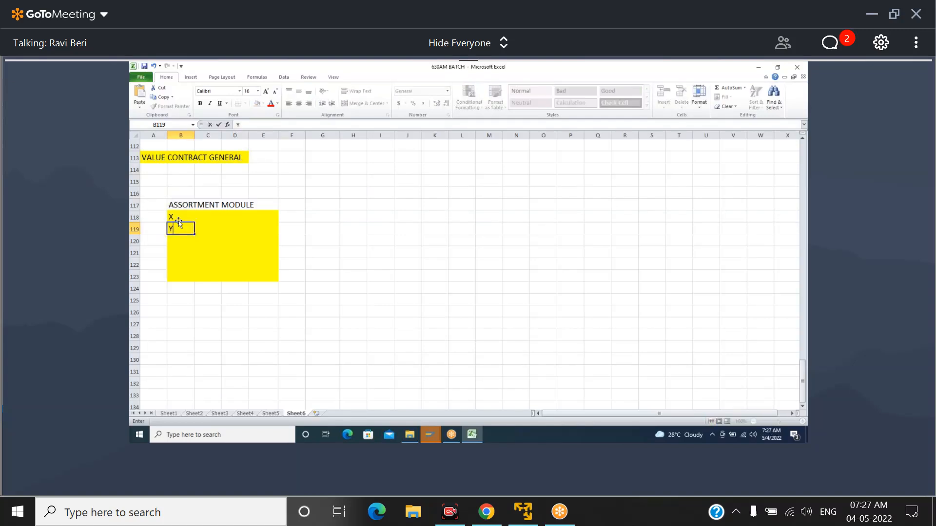
{"action": "key", "text": "Return"}
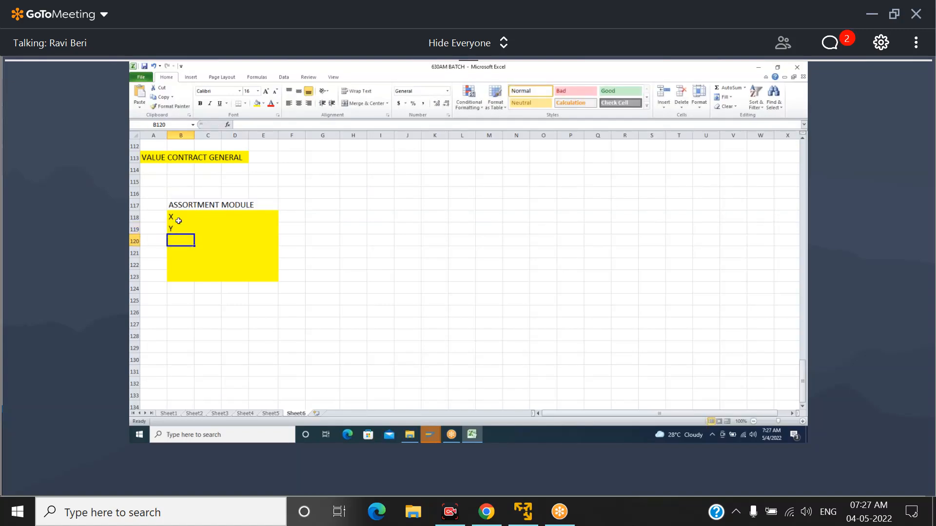
{"action": "type", "text": "Z"}
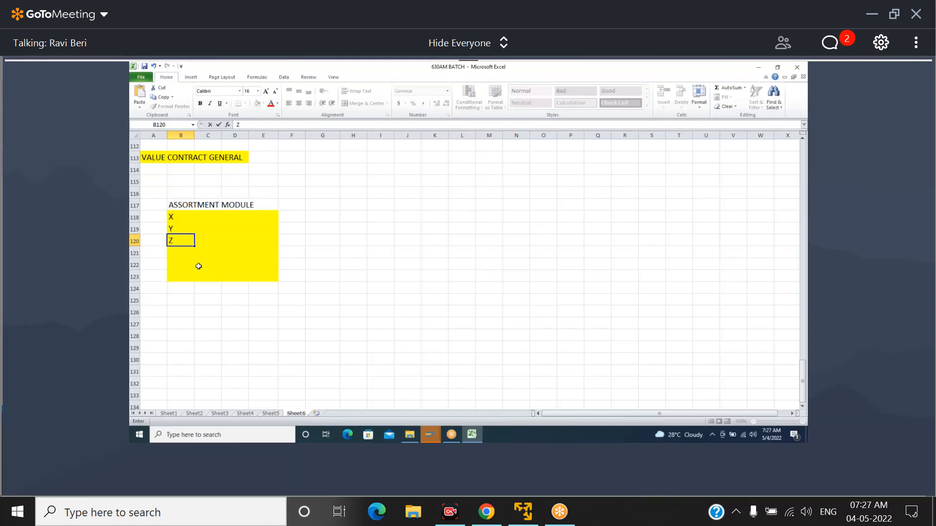
Enter T.CODE in cell B116 above the assortment module label and a bold WSV2 in C116
{"action": "left_click", "coordinate": [182, 191]}
{"action": "type", "text": "T.CODE"}
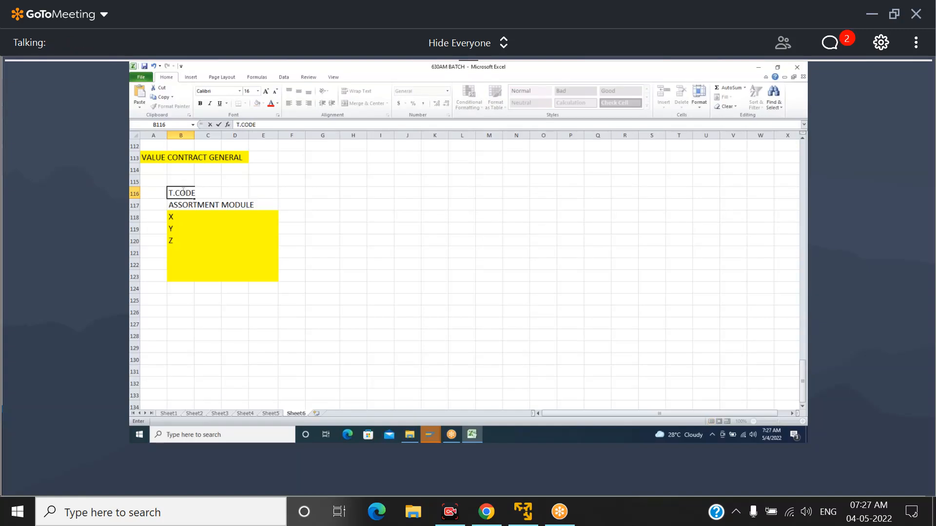
{"action": "key", "text": "alt+Tab"}
{"action": "key", "text": "alt+Tab"}
{"action": "key", "text": "Tab"}
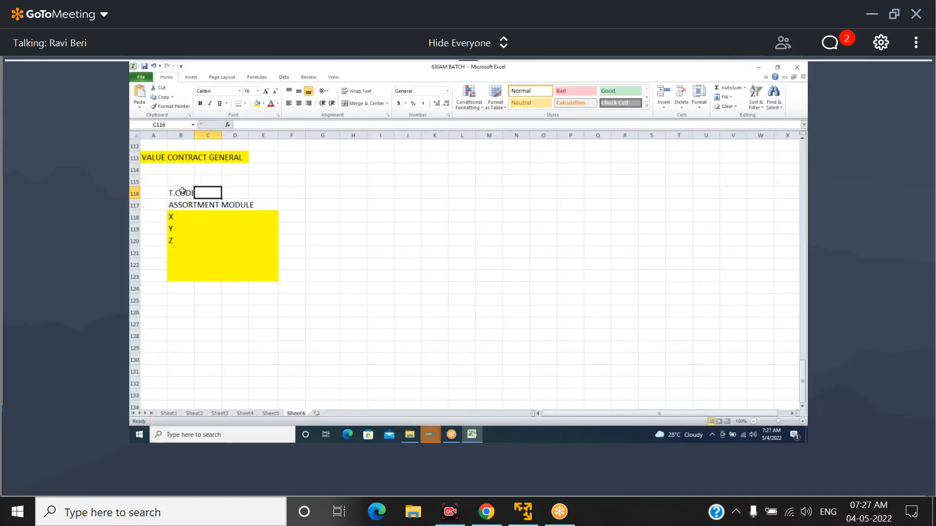
{"action": "key", "text": "ctrl+b"}
{"action": "type", "text": "WSV2"}
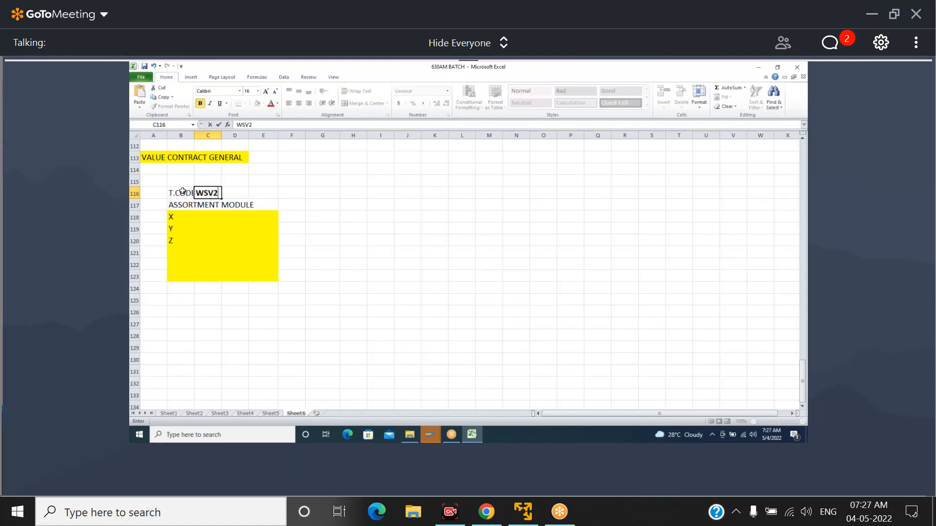
{"action": "left_click", "coordinate": [211, 219]}
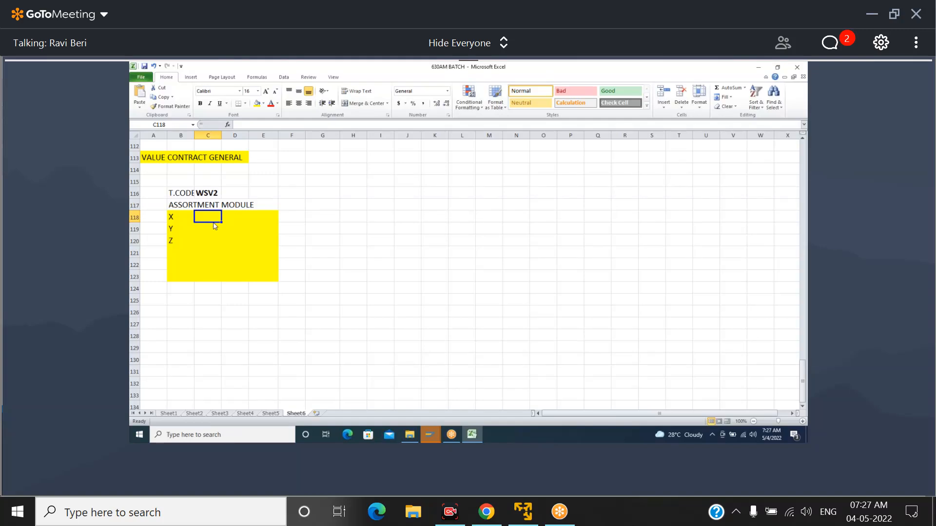
Switch to SAP, call transaction WSV2 to view its initial screen, and return to the Easy Access menu
{"action": "key", "text": "alt+Tab"}
{"action": "left_click", "coordinate": [210, 98]}
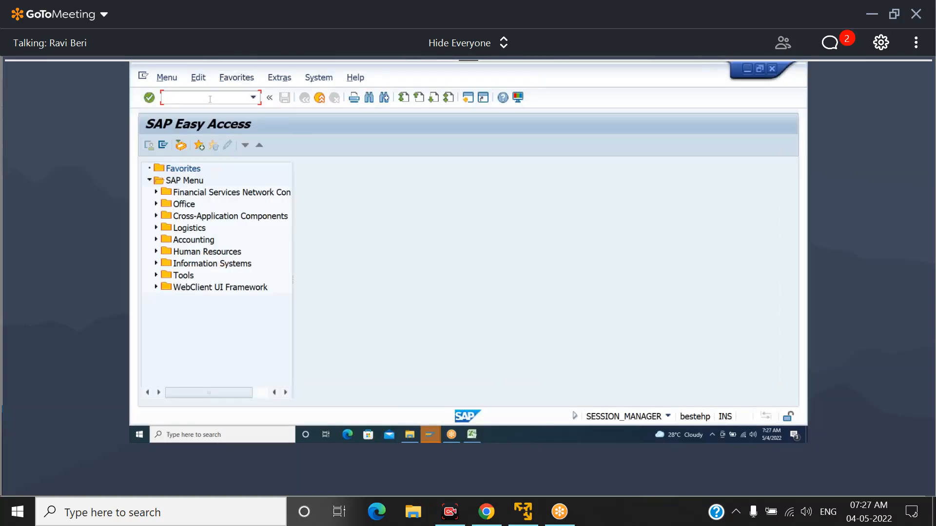
{"action": "type", "text": "WSV2"}
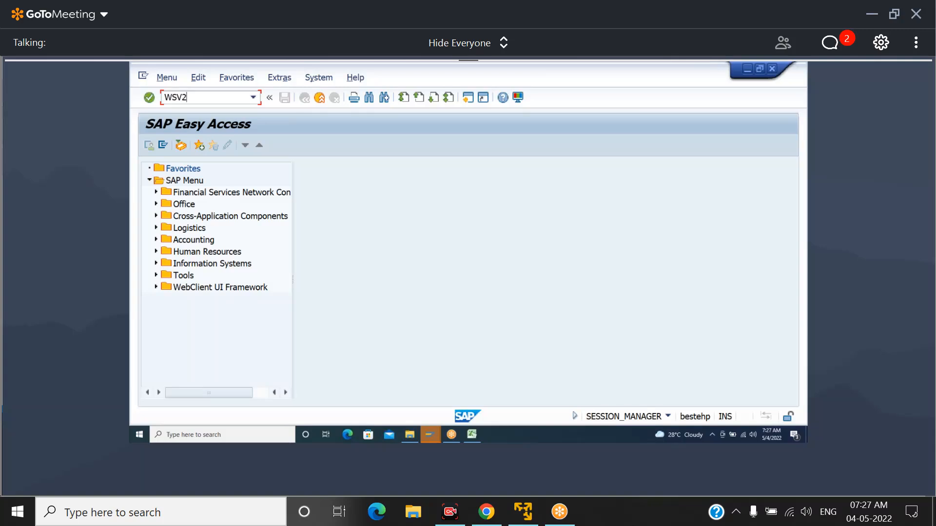
{"action": "key", "text": "Return"}
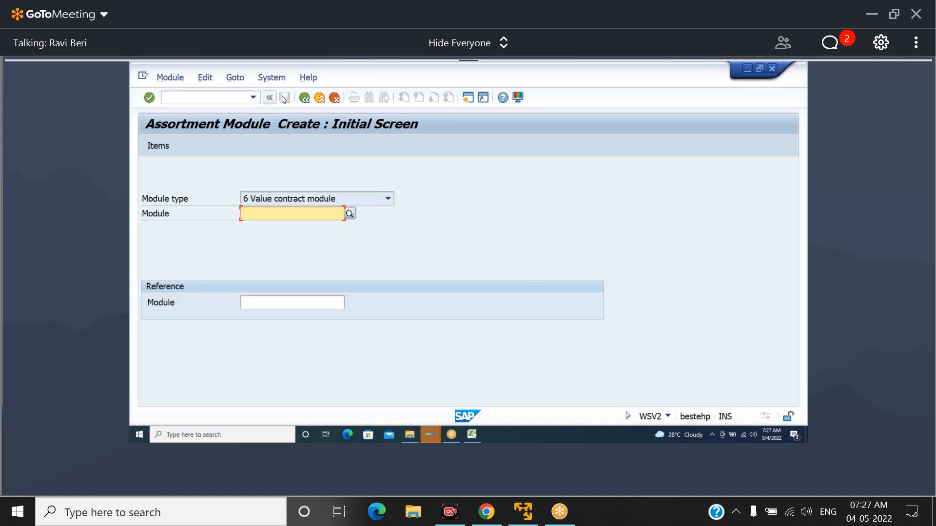
{"action": "left_click", "coordinate": [312, 98]}
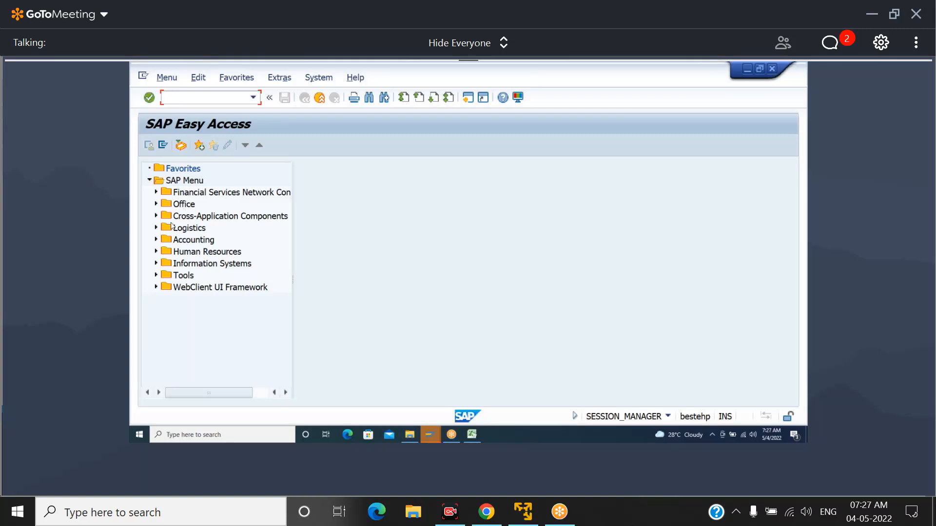
Expand the Logistics folder and its Sales and Distribution subfolder in the SAP menu tree
{"action": "left_click", "coordinate": [157, 228]}
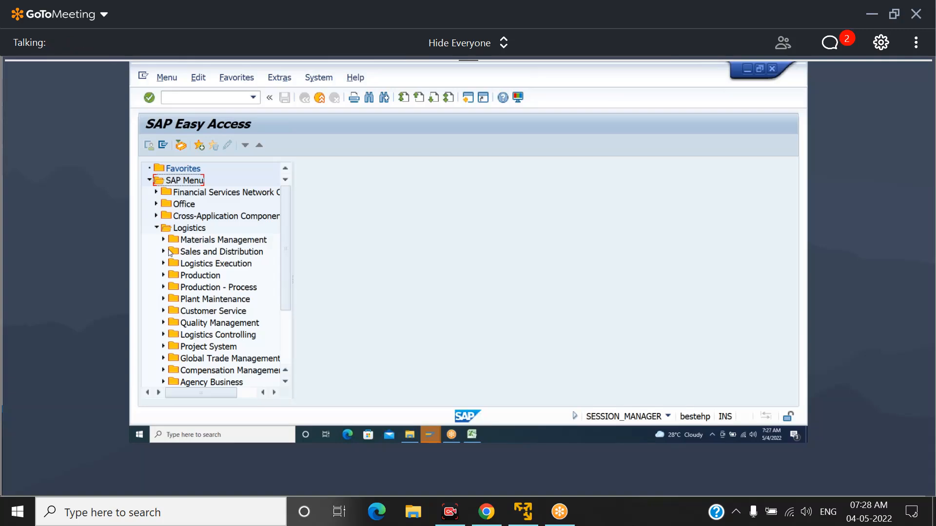
{"action": "left_click", "coordinate": [195, 229]}
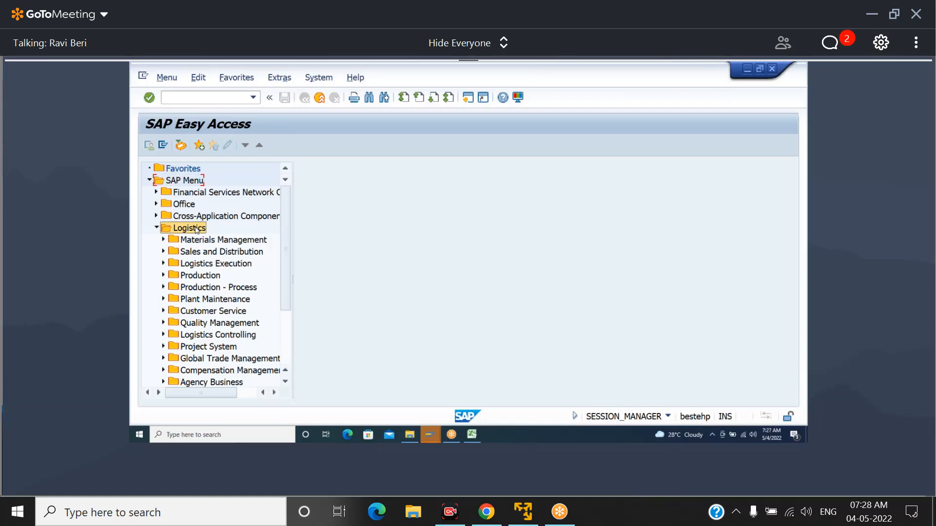
{"action": "left_click", "coordinate": [164, 252]}
{"action": "left_click", "coordinate": [211, 229]}
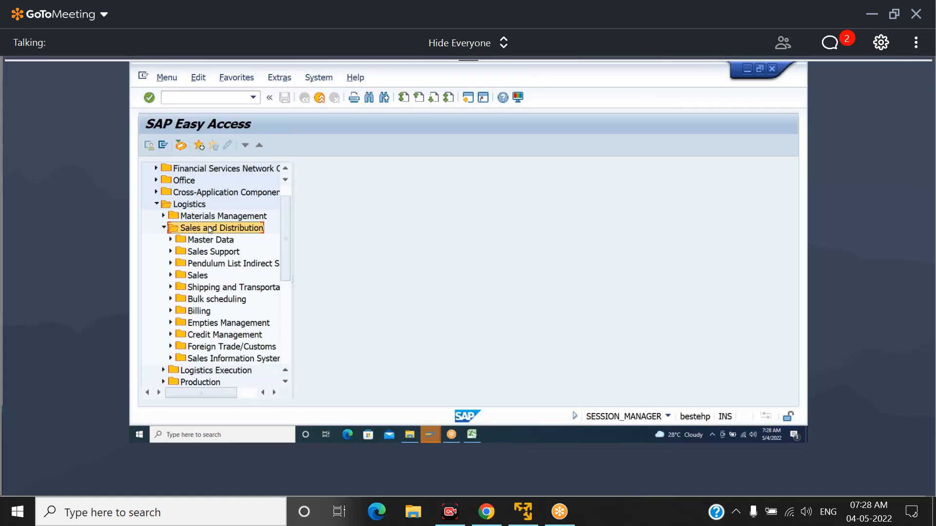
{"action": "left_click", "coordinate": [191, 206]}
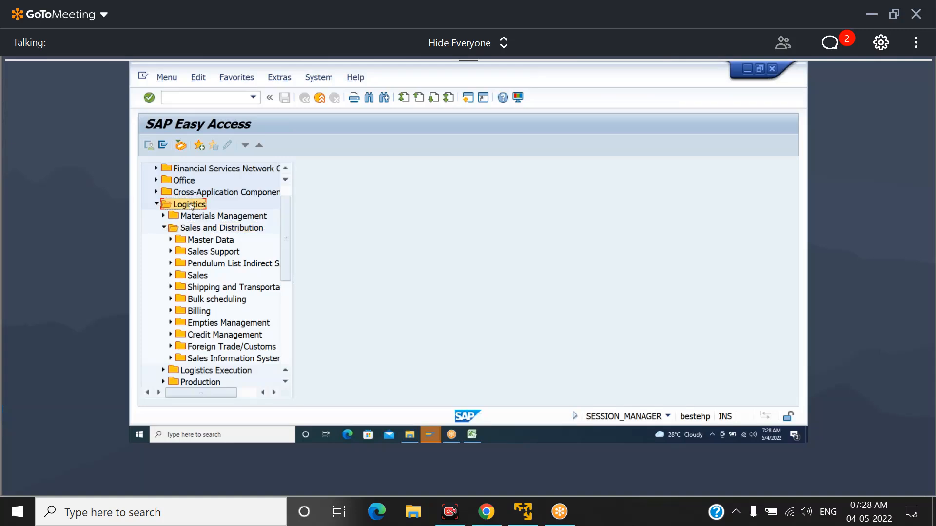
{"action": "left_click", "coordinate": [206, 229]}
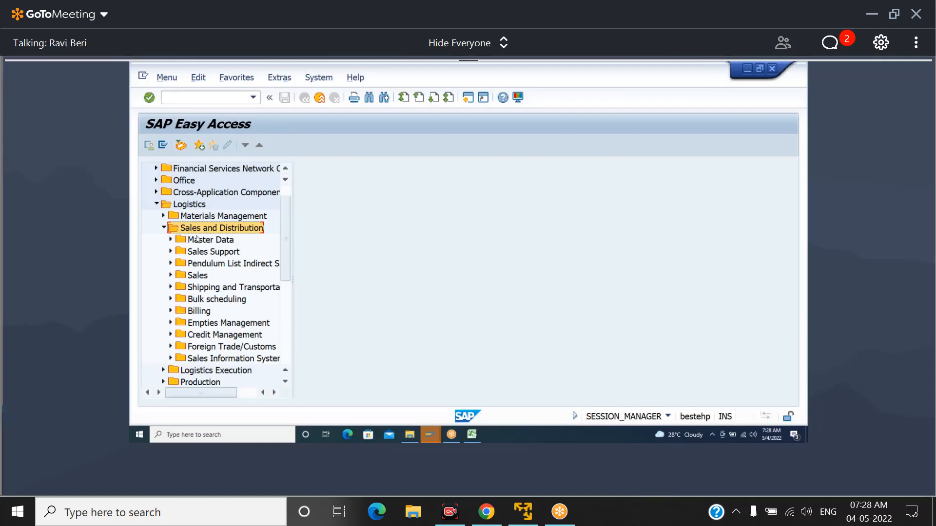
Expand Master Data, Products and Value Contract - Assortment Module under Sales and Distribution
{"action": "left_click", "coordinate": [171, 240]}
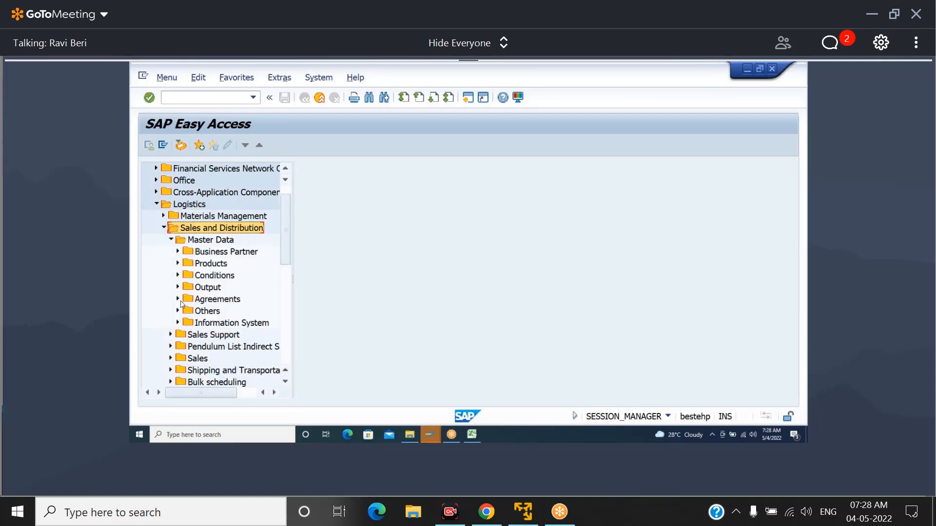
{"action": "left_click", "coordinate": [178, 264]}
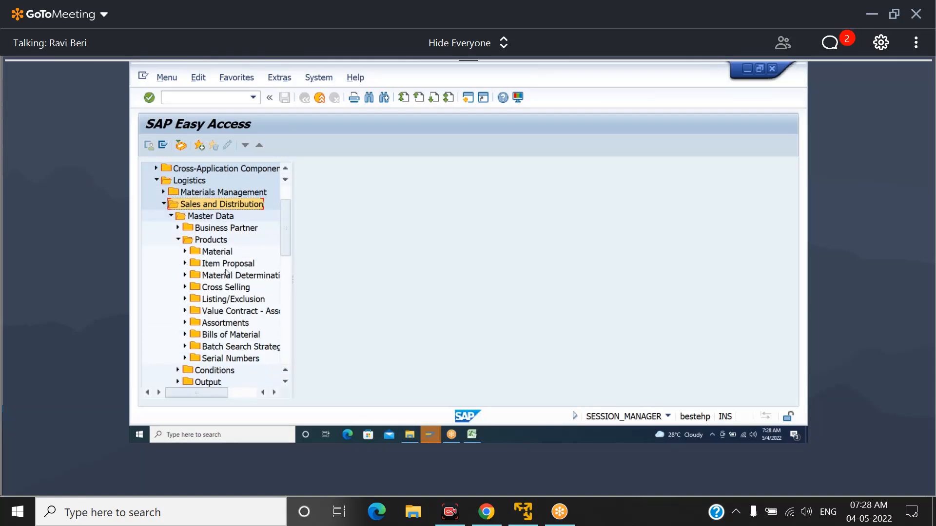
{"action": "left_click", "coordinate": [215, 241]}
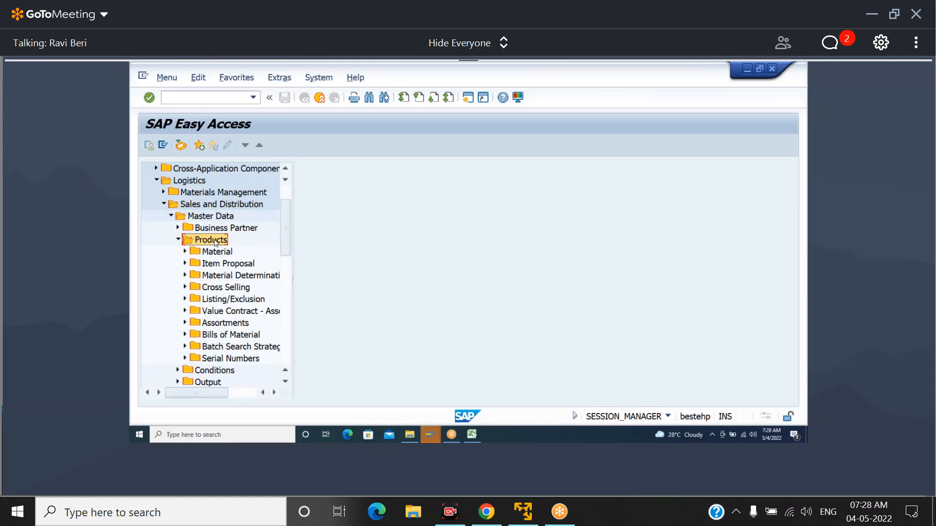
{"action": "left_click", "coordinate": [185, 312]}
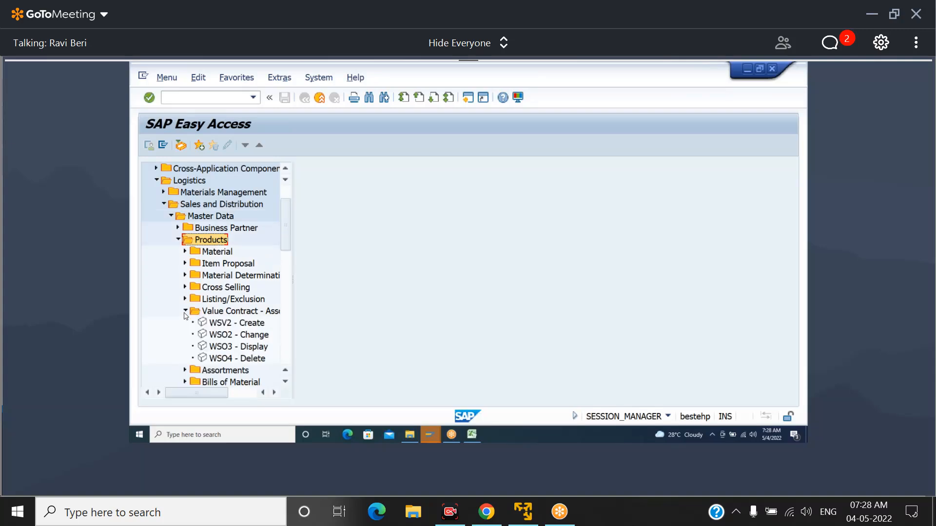
Start WSV2 - Create from the menu tree and continue to the items screen for a value contract module
{"action": "left_click", "coordinate": [232, 324]}
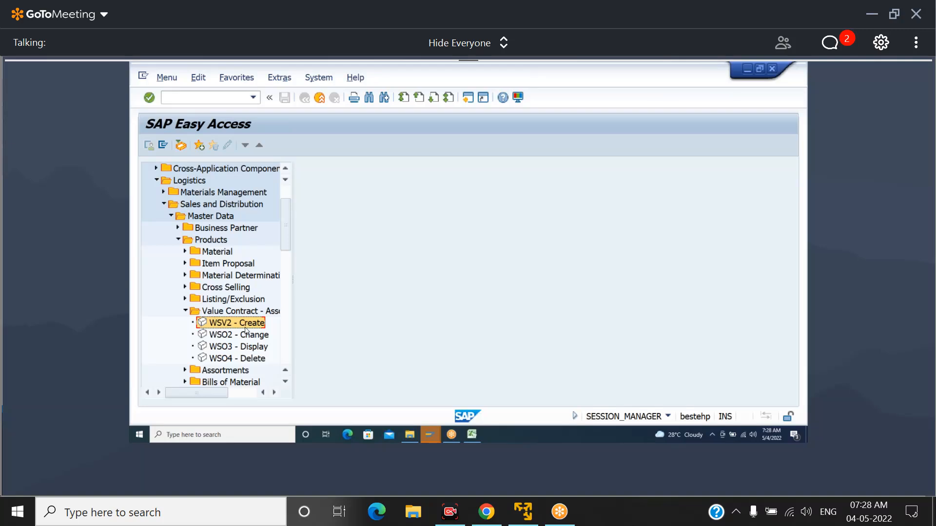
{"action": "double_click", "coordinate": [230, 324]}
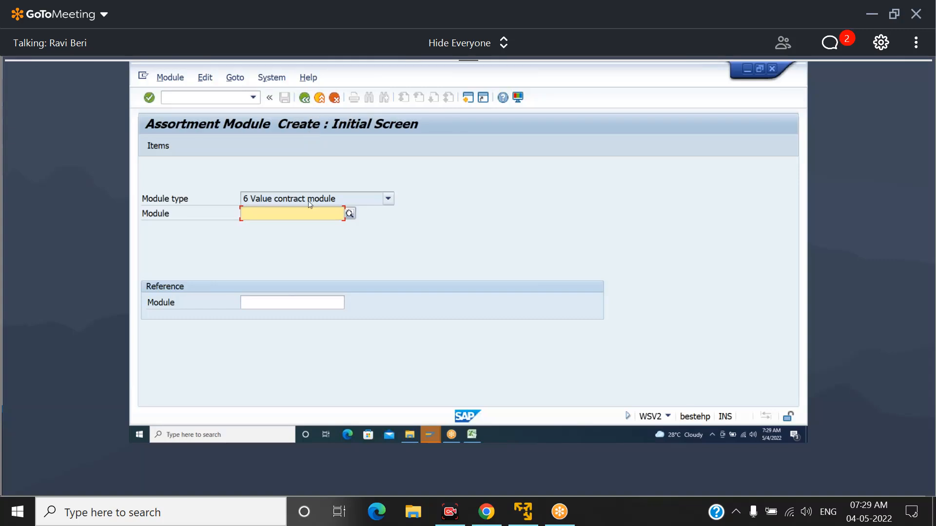
{"action": "key", "text": "Return"}
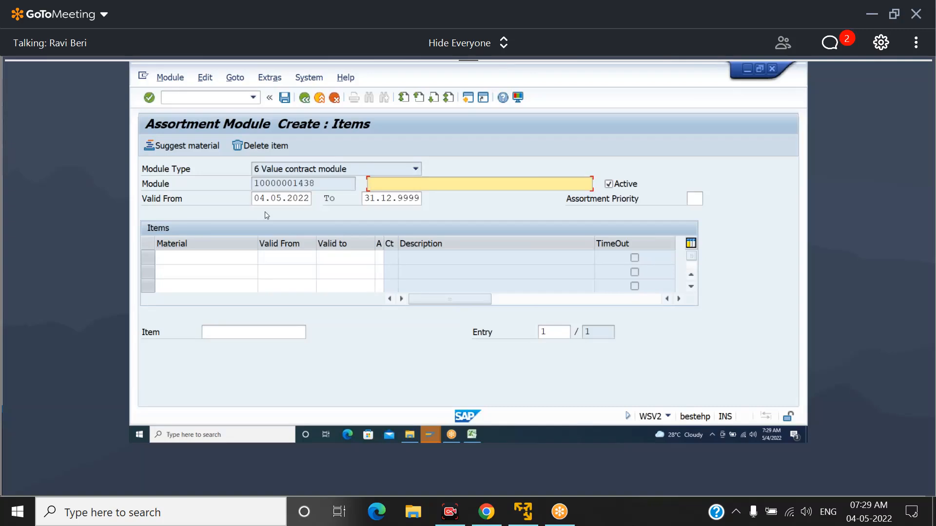
Enter VALUE CONTRACT GENERAL ASSORTMENT MODULE as the description of the new module
{"action": "type", "text": "VALUE CONTRACT "}
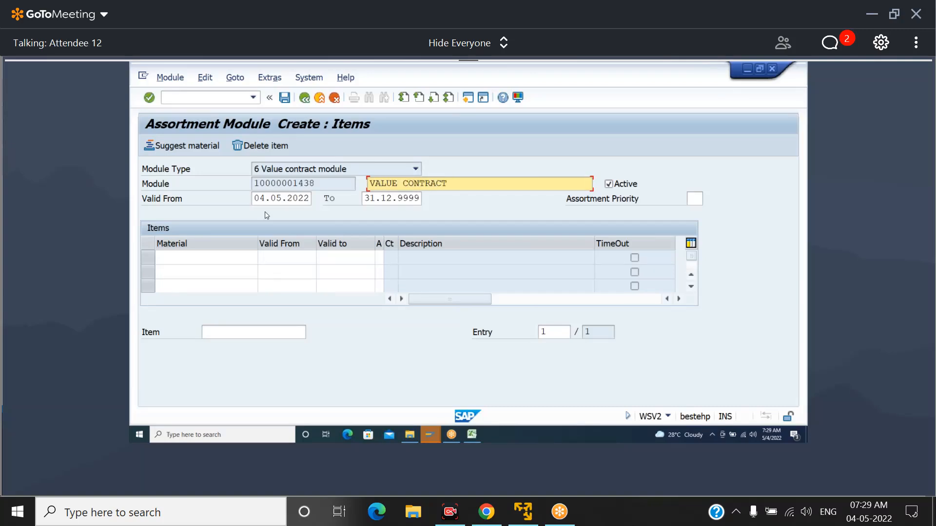
{"action": "type", "text": "GENER"}
{"action": "type", "text": "AL "}
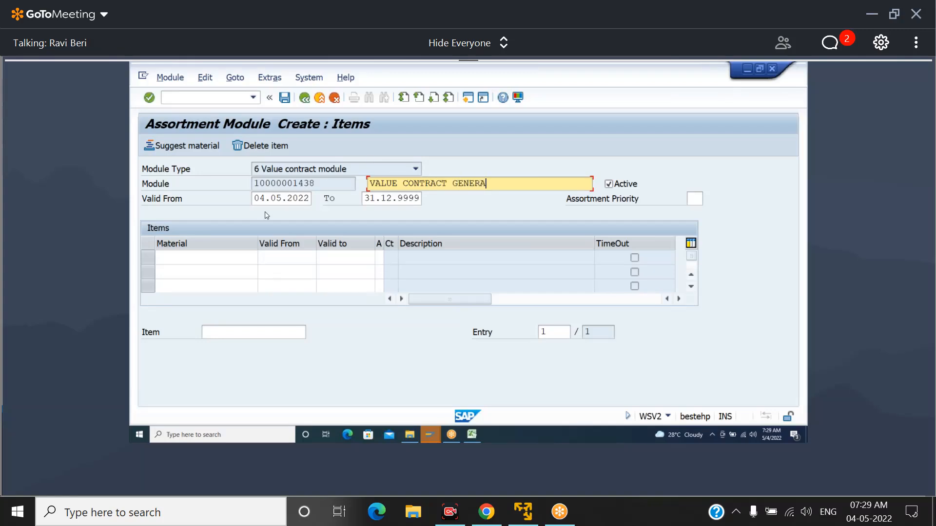
{"action": "type", "text": "ASSORTMENT MODULE"}
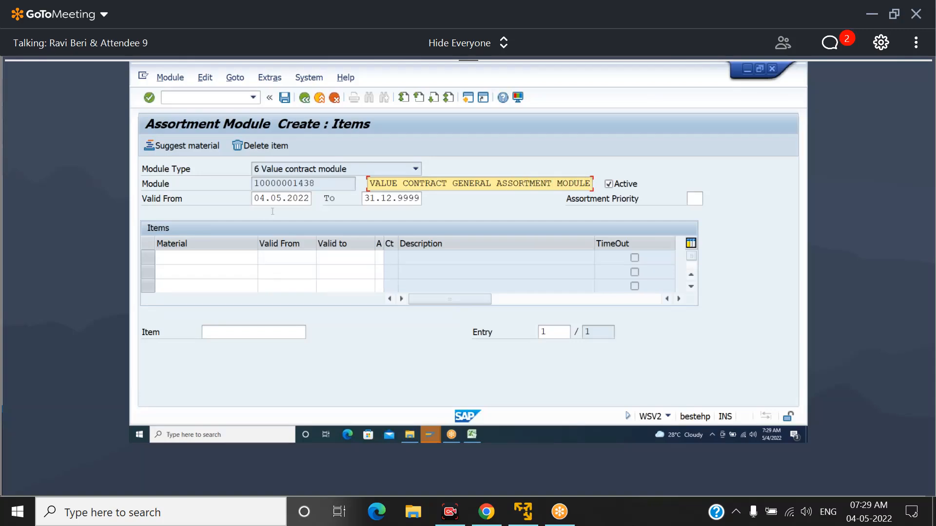
{"action": "left_click", "coordinate": [681, 169]}
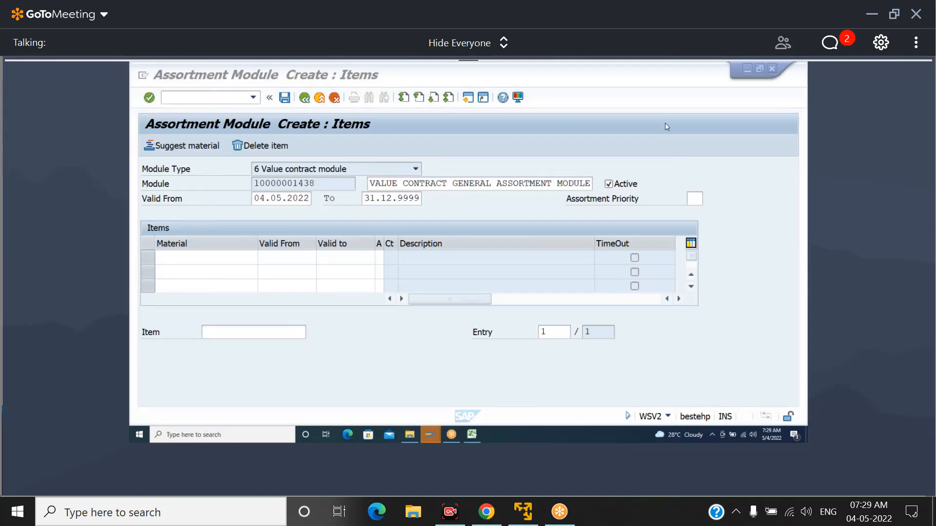
Look up the sales materials and add LEXI30500100BOT as the first item of the module
{"action": "left_click", "coordinate": [235, 257]}
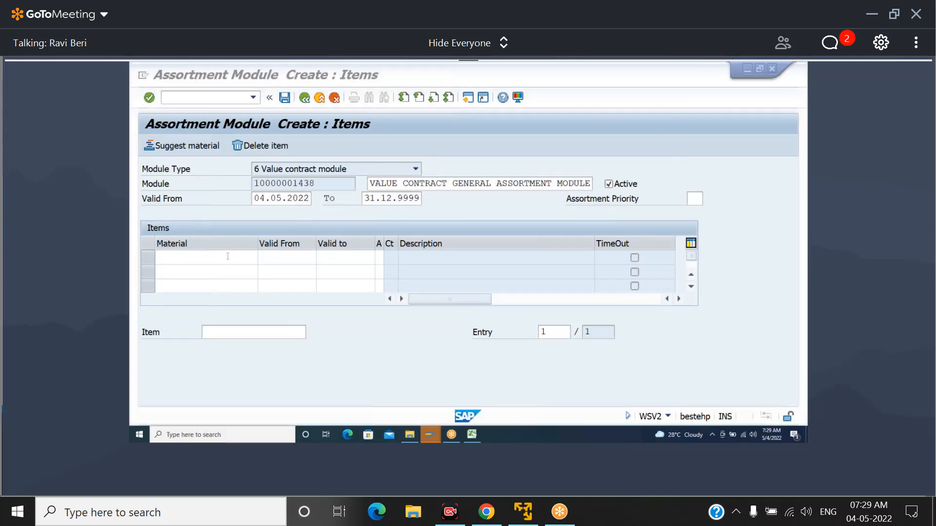
{"action": "left_click", "coordinate": [262, 258]}
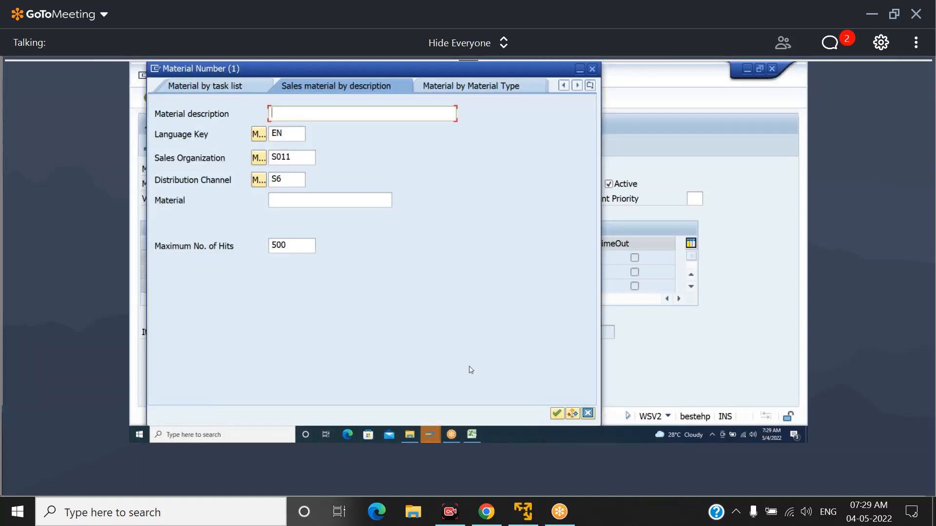
{"action": "left_click", "coordinate": [558, 415]}
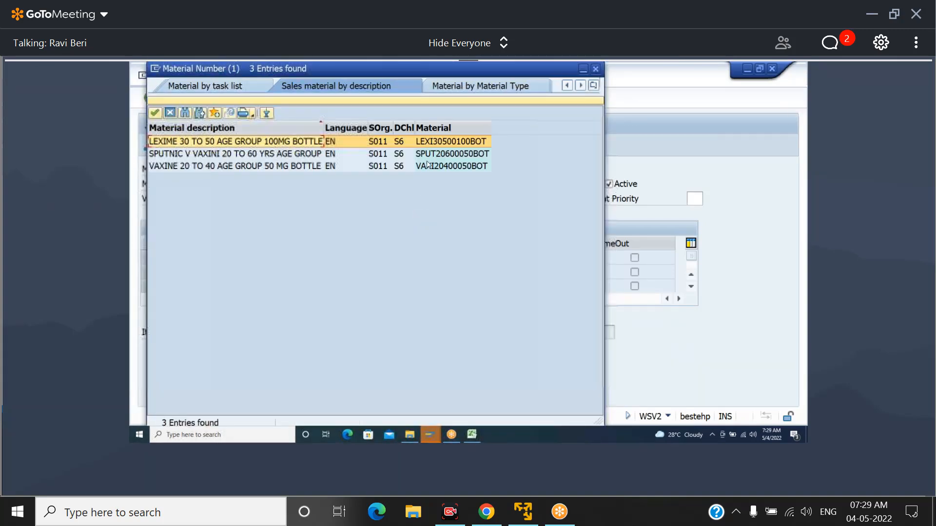
{"action": "double_click", "coordinate": [435, 142]}
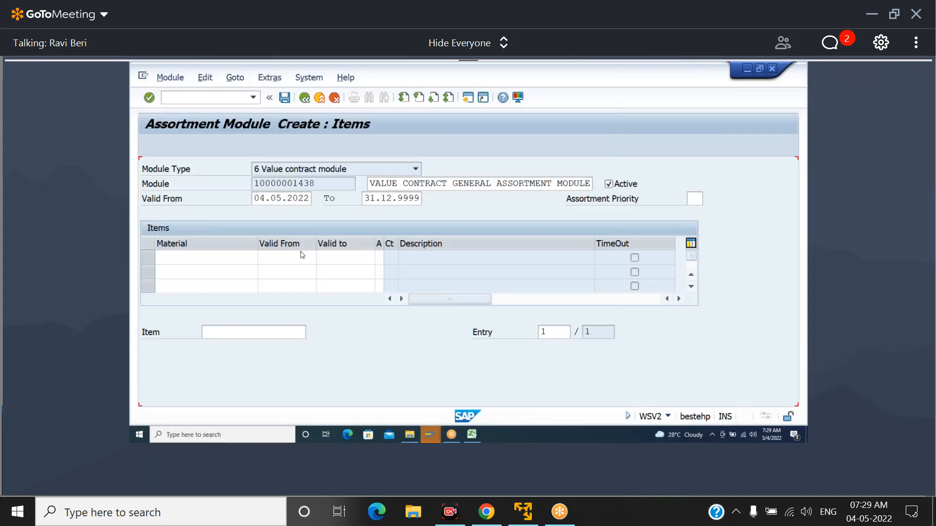
Add material SPUT20600050BOT as the second item through the material search
{"action": "left_click", "coordinate": [256, 271]}
{"action": "left_click", "coordinate": [263, 272]}
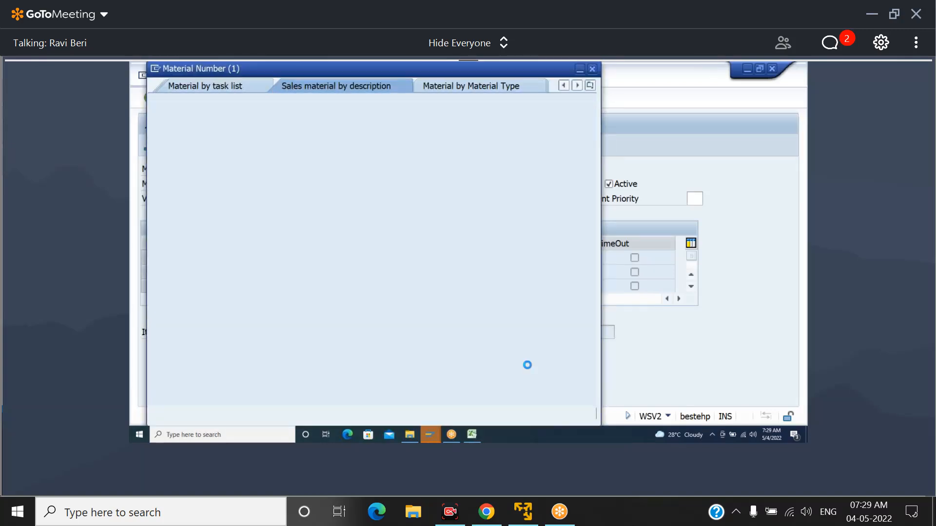
{"action": "left_click", "coordinate": [558, 414]}
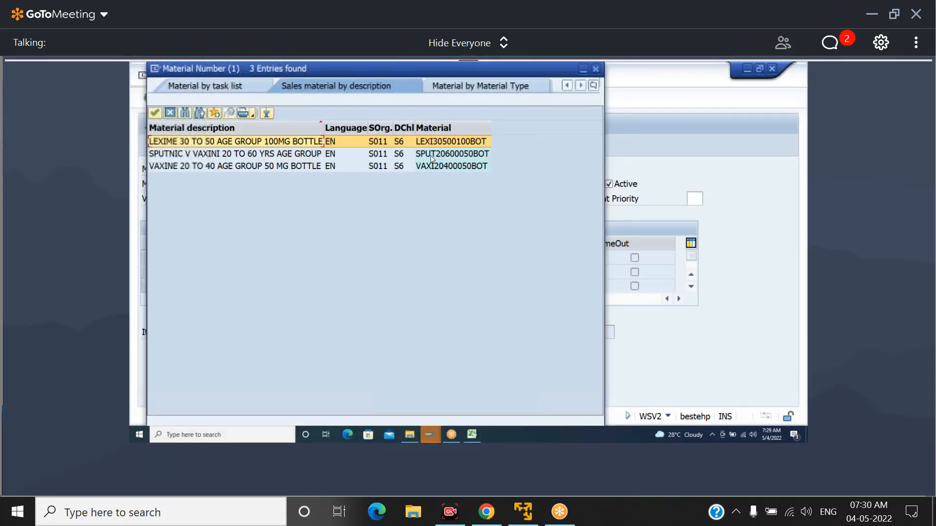
{"action": "double_click", "coordinate": [432, 154]}
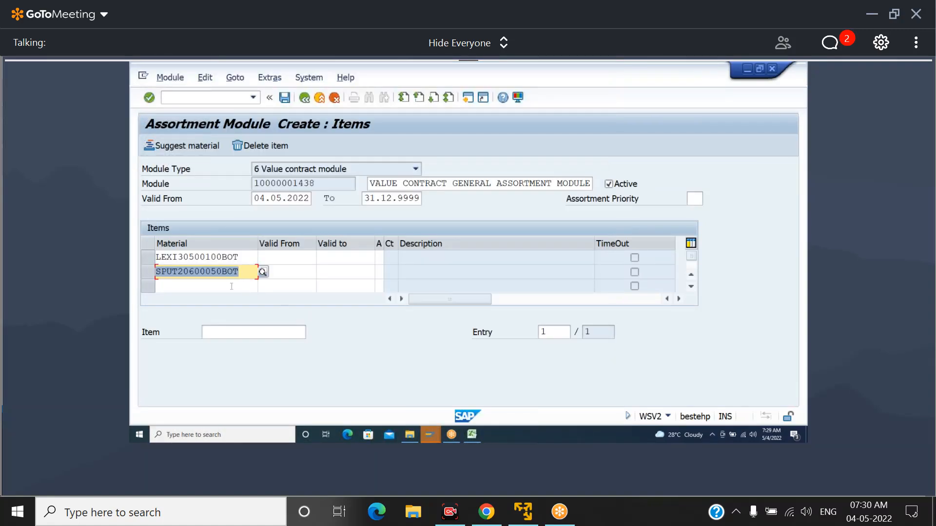
Add material VAXI20400050BOT as the third item through the material search
{"action": "left_click", "coordinate": [232, 286]}
{"action": "left_click", "coordinate": [262, 287]}
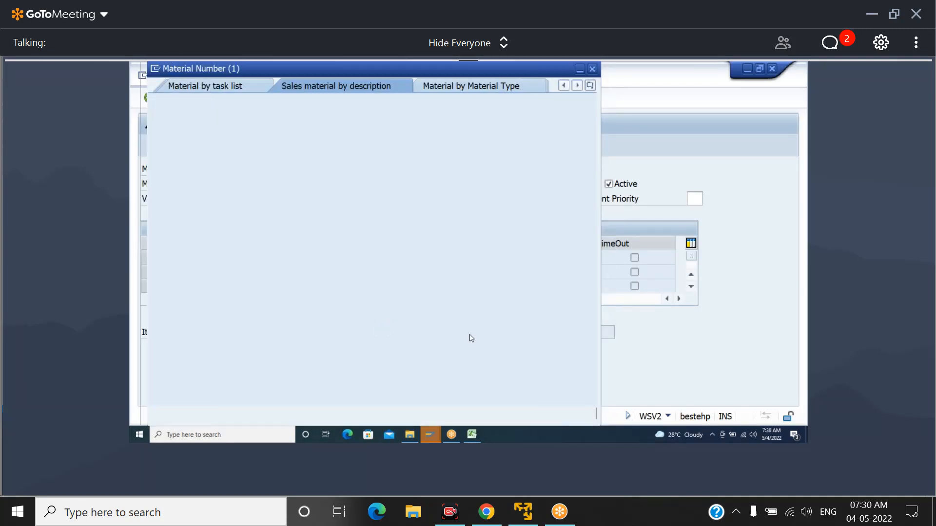
{"action": "left_click", "coordinate": [557, 413]}
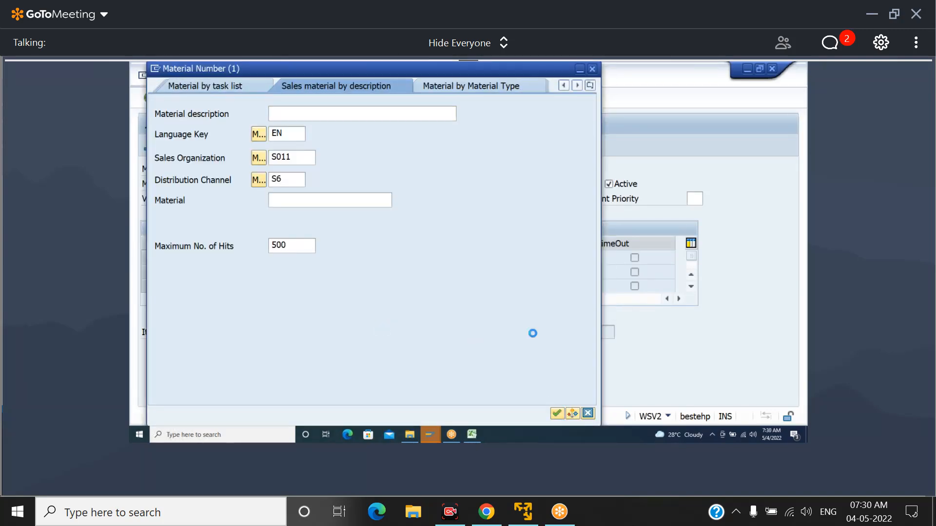
{"action": "left_click", "coordinate": [445, 166]}
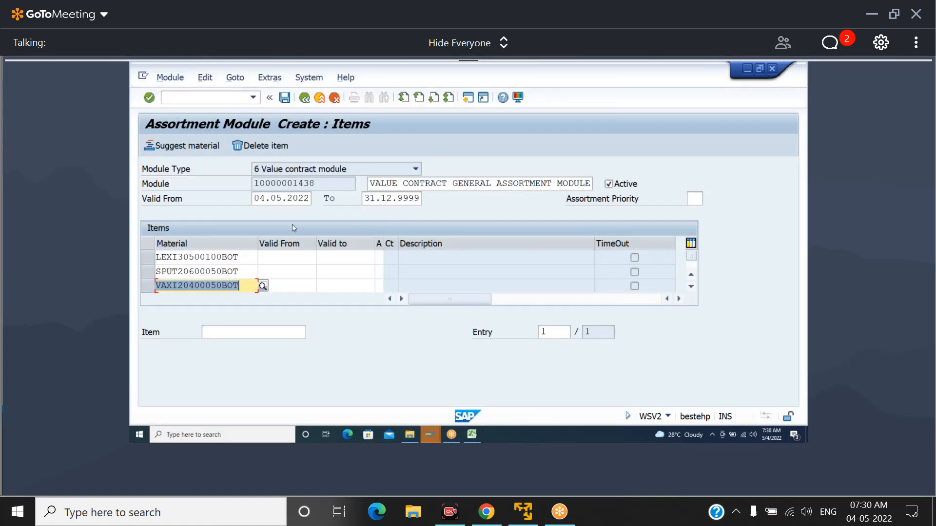
Save the assortment module and return to the SAP Easy Access menu
{"action": "left_click", "coordinate": [285, 98]}
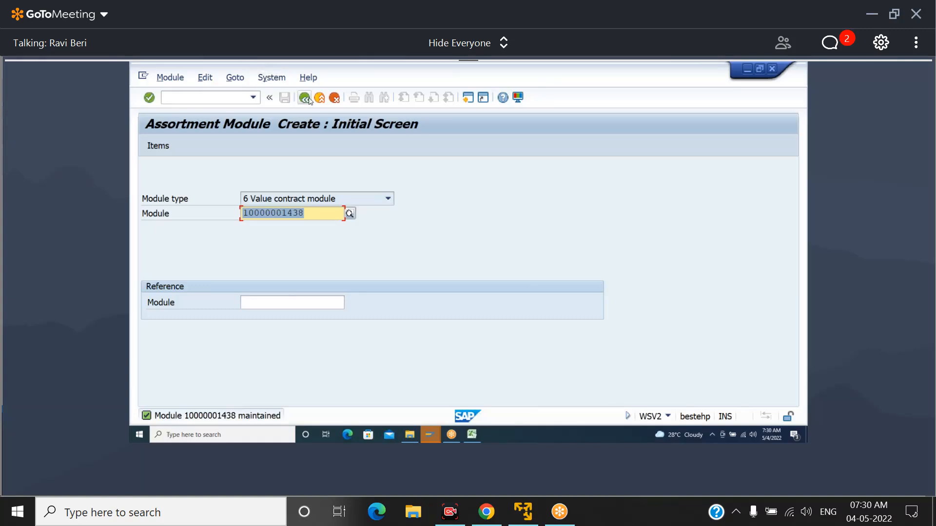
{"action": "left_click", "coordinate": [305, 99]}
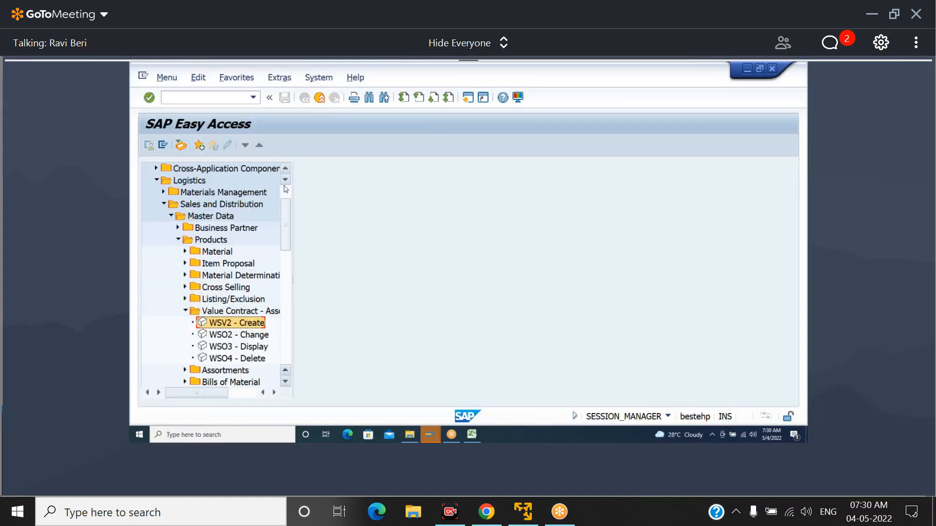
{"action": "left_click", "coordinate": [198, 182]}
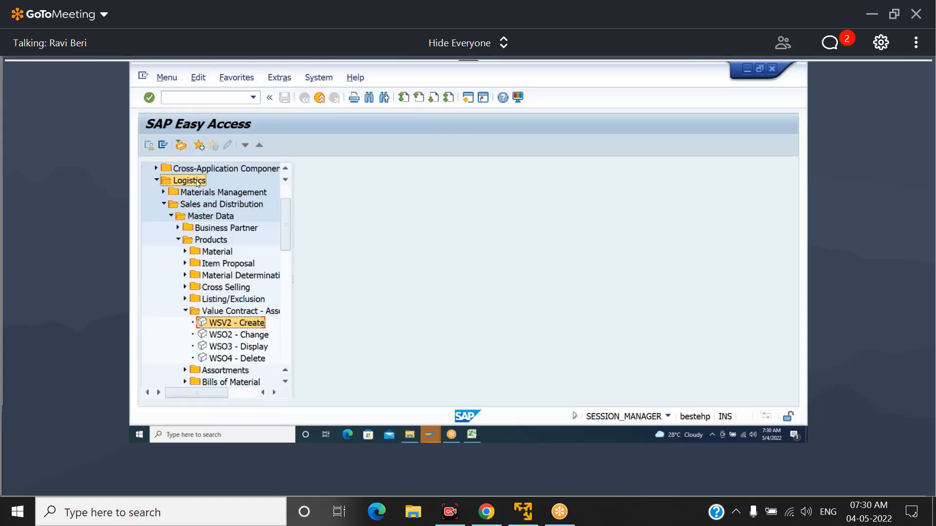
{"action": "left_click", "coordinate": [201, 182]}
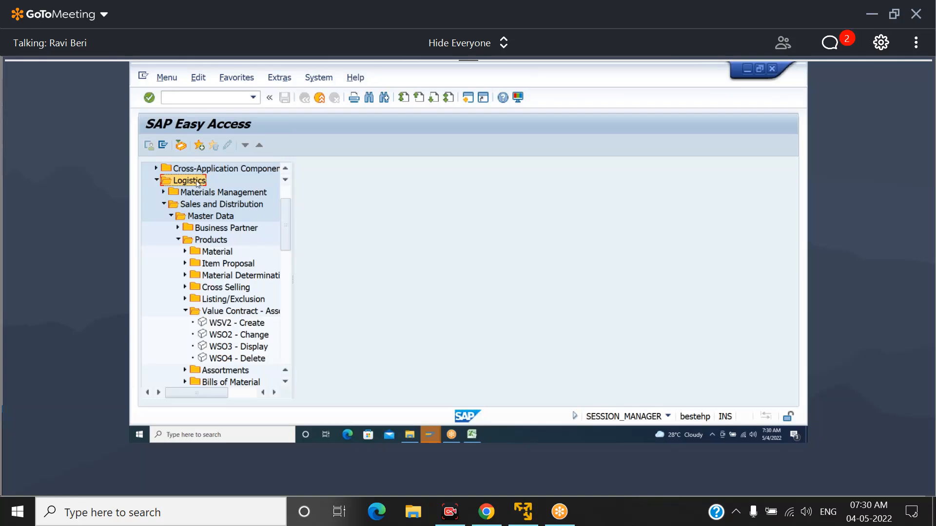
{"action": "left_click", "coordinate": [214, 209]}
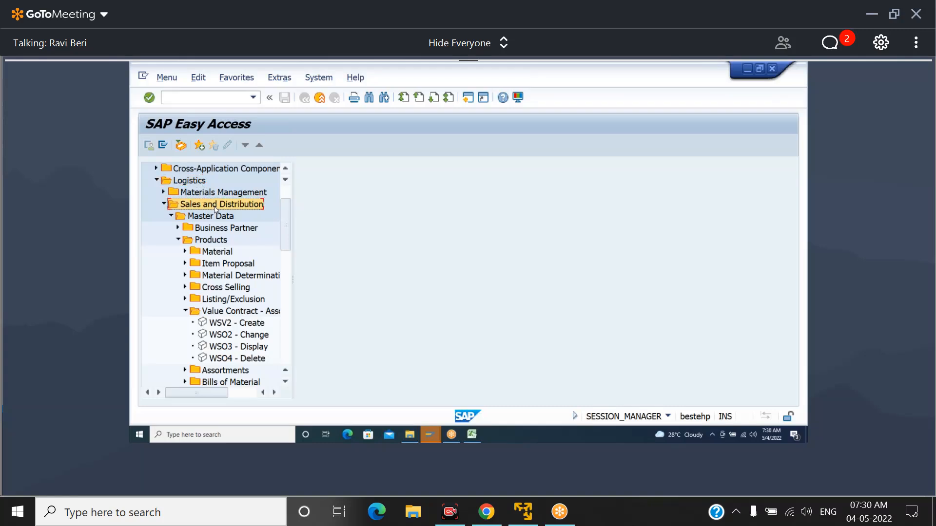
Trace the path through Master Data and Products to the Value Contract - Assortment Module entry WSV2 - Create
{"action": "left_click", "coordinate": [215, 218]}
{"action": "left_click", "coordinate": [215, 241]}
{"action": "left_click", "coordinate": [245, 316]}
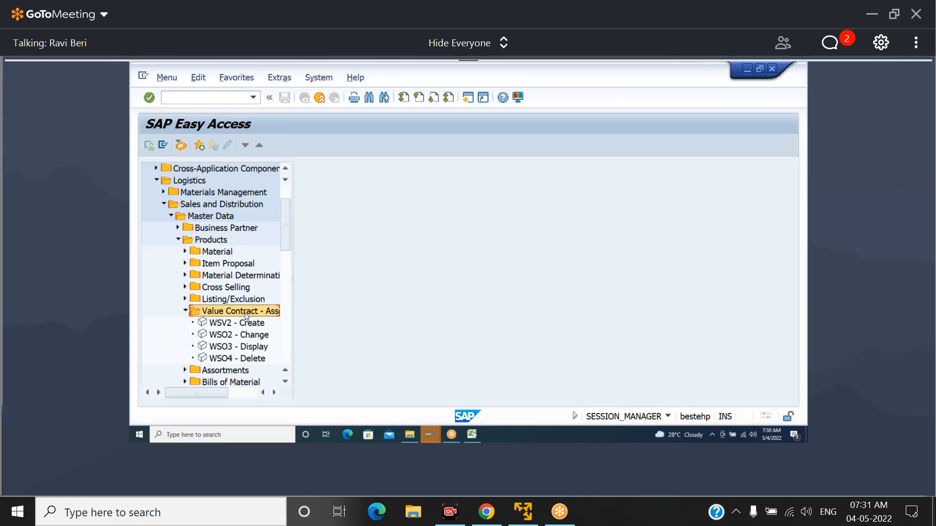
{"action": "left_click", "coordinate": [243, 326]}
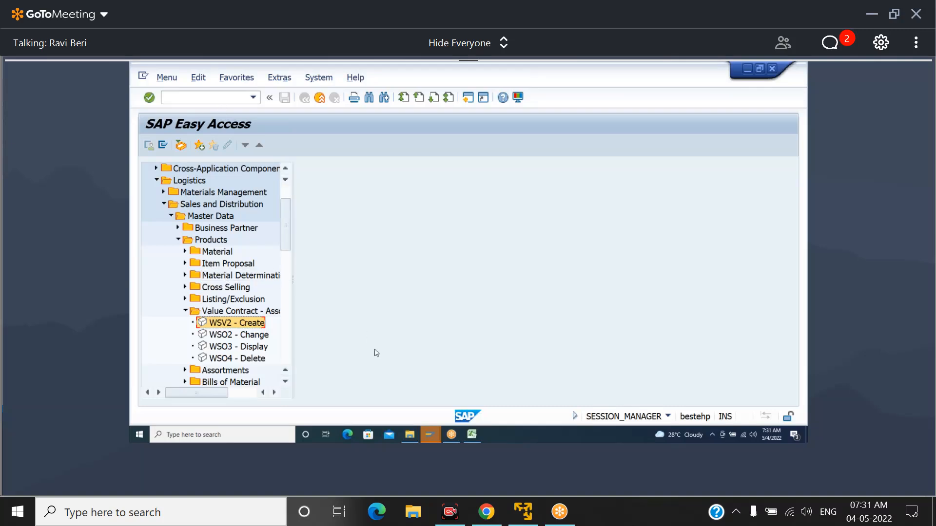
Switch to the Excel workbook 630AM BATCH and enter the heading VALUE CONTRACT GENERAL in cell I115
{"action": "left_click", "coordinate": [473, 435]}
{"action": "left_click", "coordinate": [235, 243]}
{"action": "key", "text": "Up"}
{"action": "key", "text": "Left"}
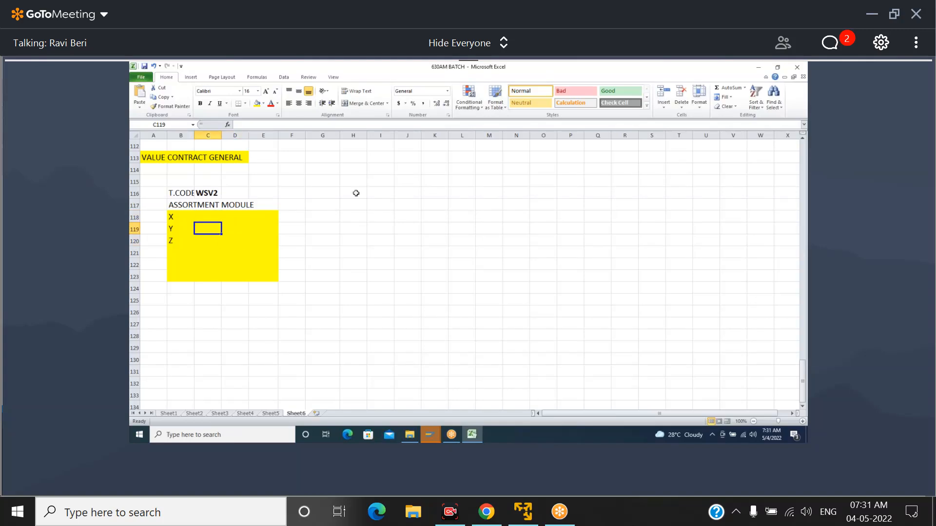
{"action": "left_click", "coordinate": [391, 179]}
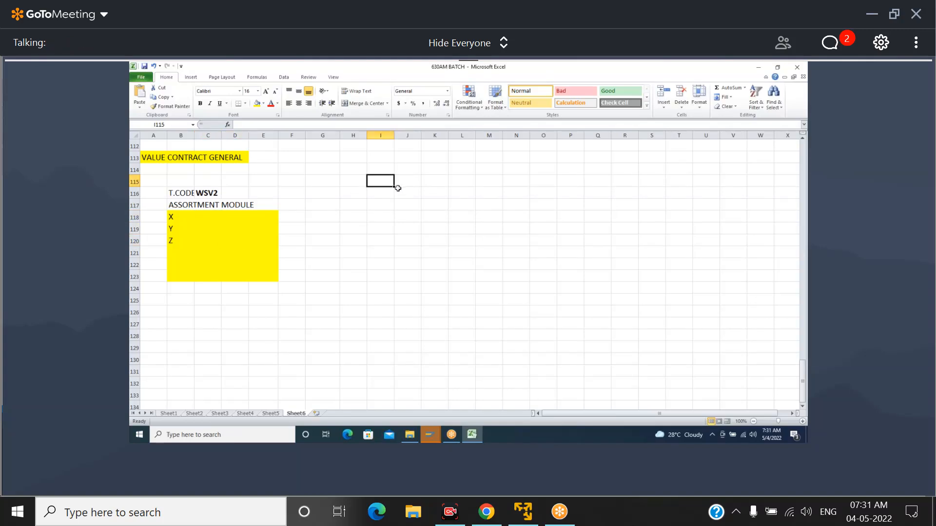
{"action": "type", "text": "VALUE"}
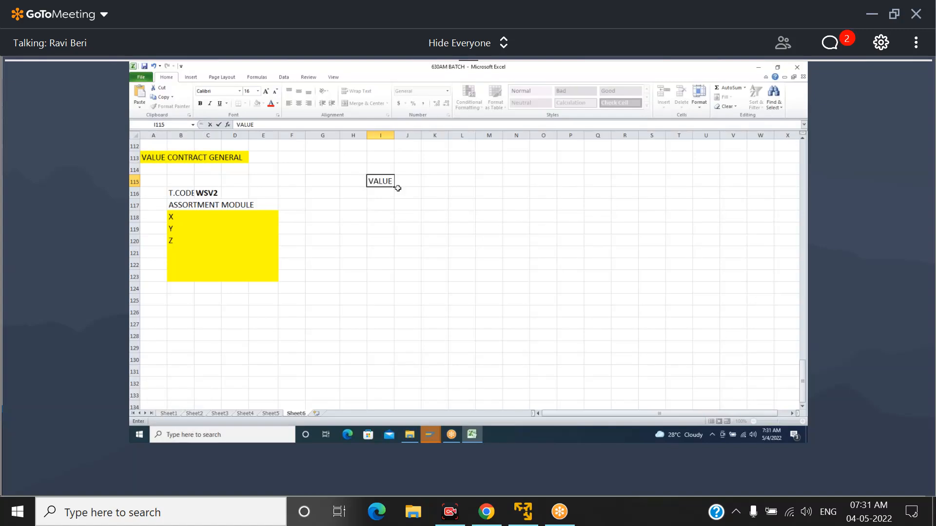
{"action": "type", "text": " CONTRACT GENE"}
Enter the label T.COD in cell N114 and the transaction code VA41 in N115
{"action": "key", "text": "Right"}
{"action": "key", "text": "Right"}
{"action": "key", "text": "Right"}
{"action": "key", "text": "Right"}
{"action": "key", "text": "Right"}
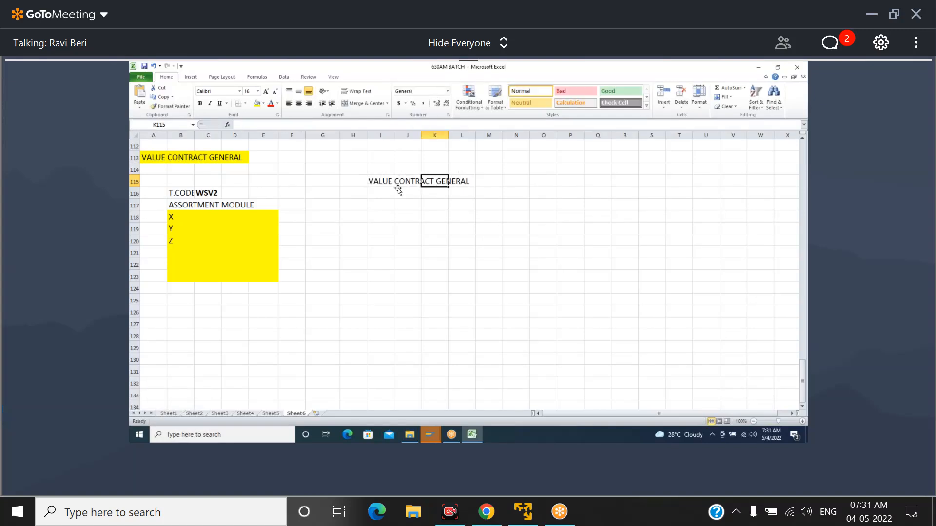
{"action": "key", "text": "Up"}
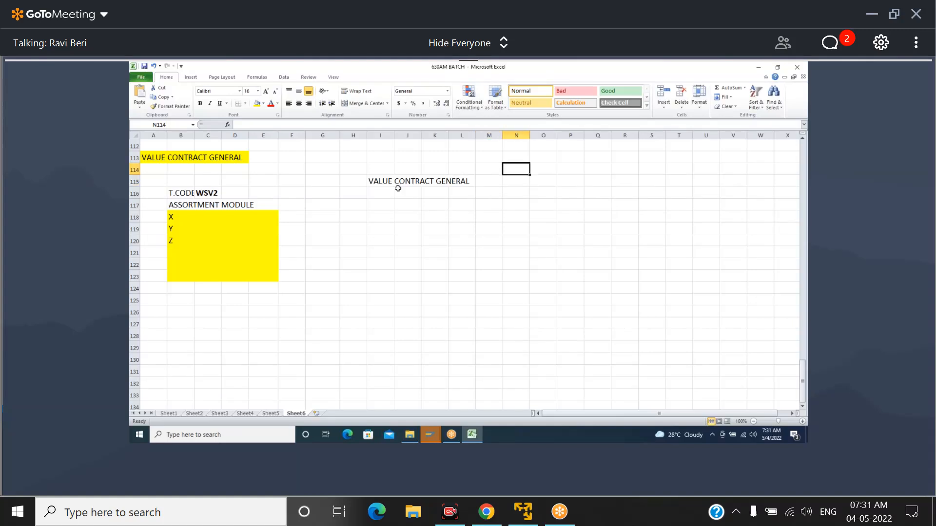
{"action": "type", "text": "T.COD"}
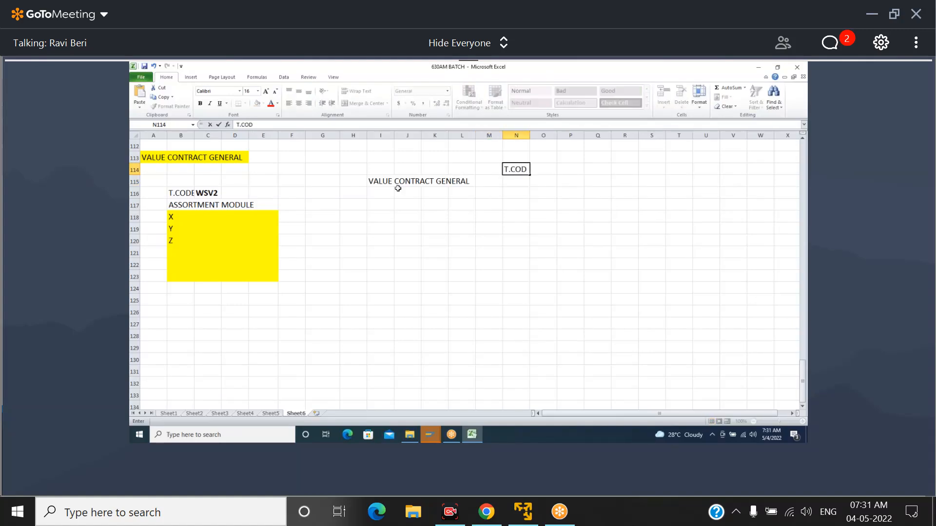
{"action": "key", "text": "Return"}
{"action": "type", "text": "VA41"}
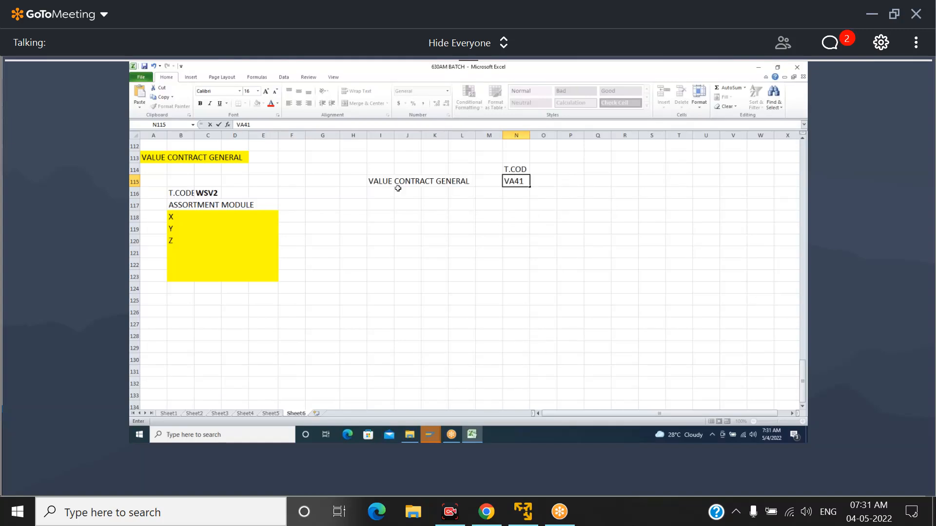
Enter the label DOCTYP in cell O114 and the document type WK1 in O115
{"action": "key", "text": "Right"}
{"action": "key", "text": "Up"}
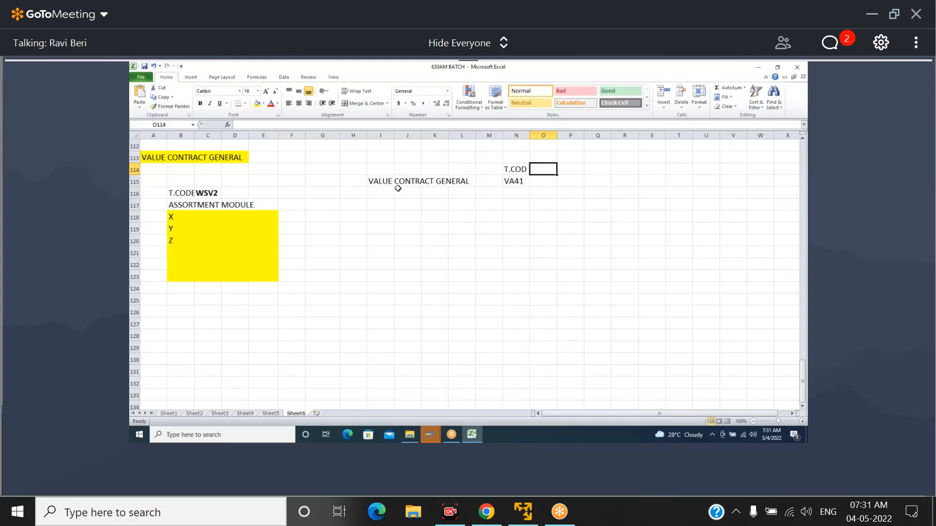
{"action": "type", "text": "DOC"}
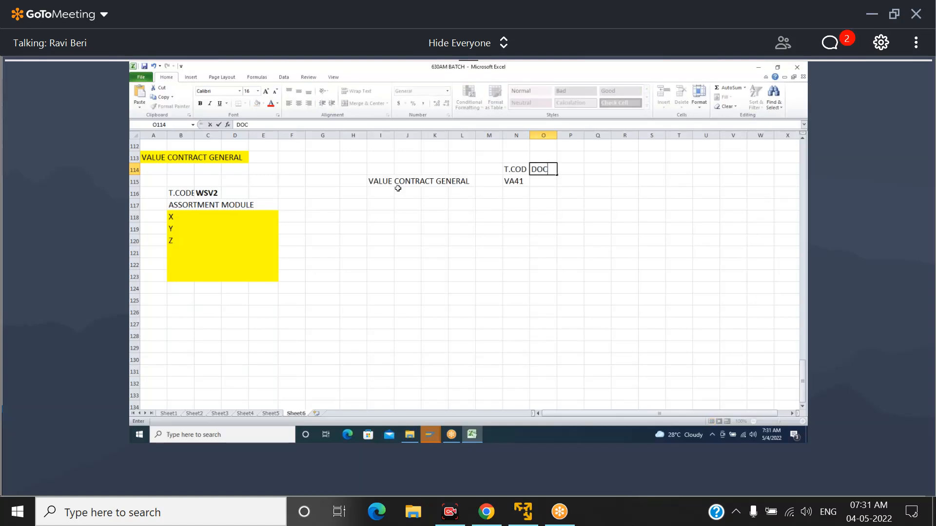
{"action": "type", "text": "TYP"}
{"action": "key", "text": "Return"}
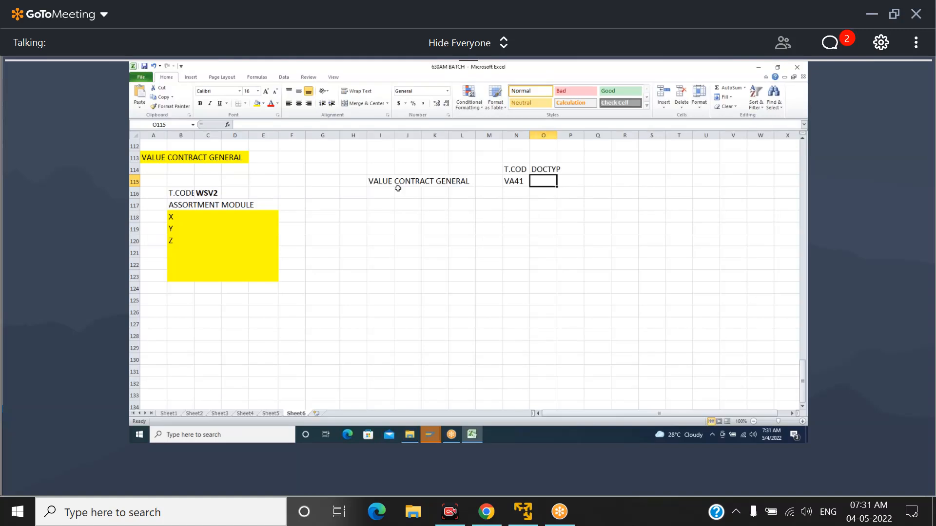
{"action": "type", "text": "WK1"}
{"action": "key", "text": "Return"}
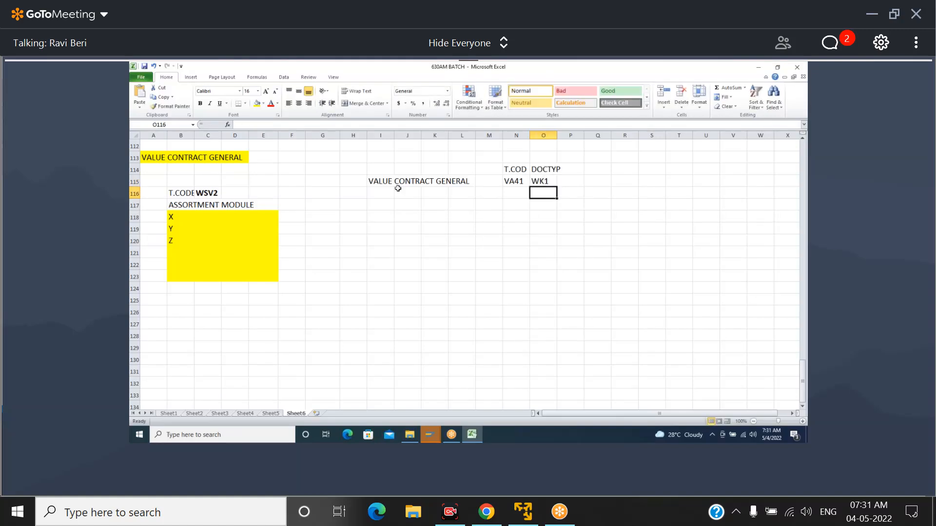
Enter the label VALUE in cell I116 and the contract value 20000000 in I117
{"action": "key", "text": "Down"}
{"action": "key", "text": "Down"}
{"action": "key", "text": "Left"}
{"action": "key", "text": "Left"}
{"action": "key", "text": "Left"}
{"action": "key", "text": "Left"}
{"action": "key", "text": "Left"}
{"action": "key", "text": "Left"}
{"action": "key", "text": "Left"}
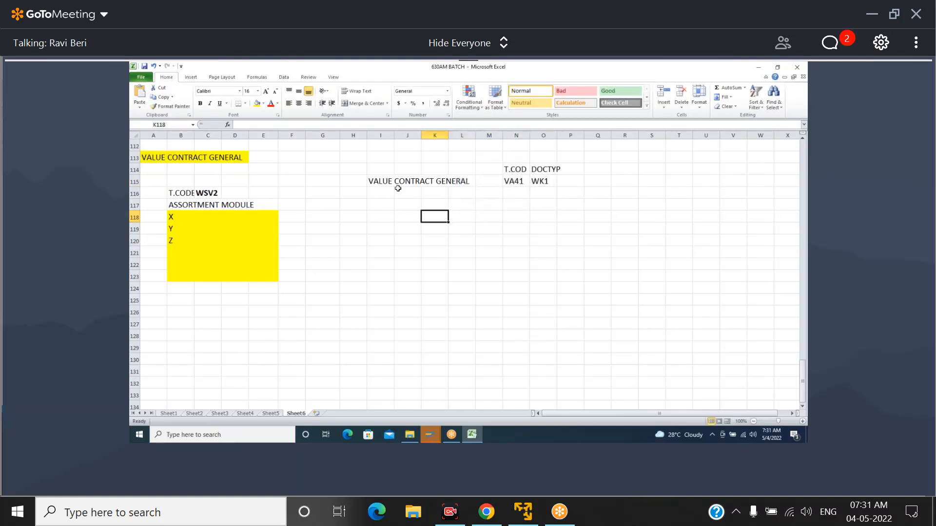
{"action": "key", "text": "Up"}
{"action": "key", "text": "Up"}
{"action": "key", "text": "Right"}
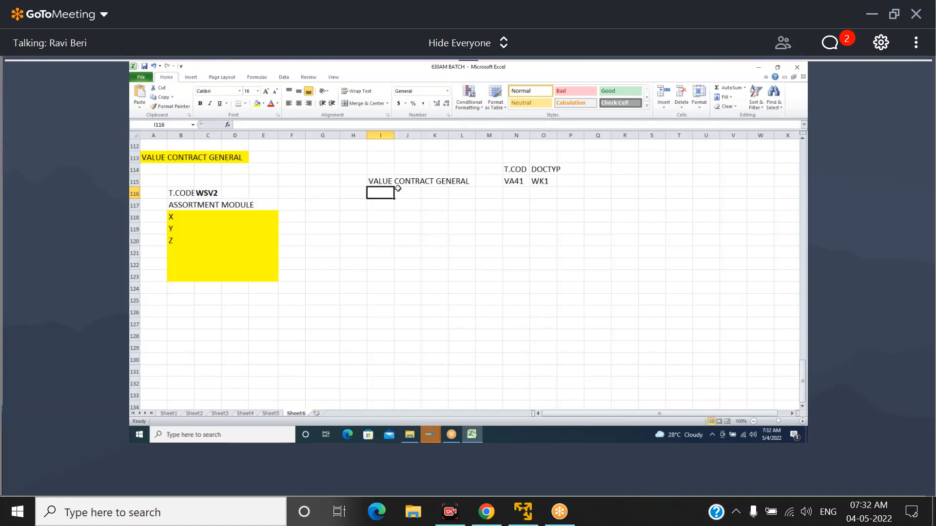
{"action": "type", "text": "VALUE"}
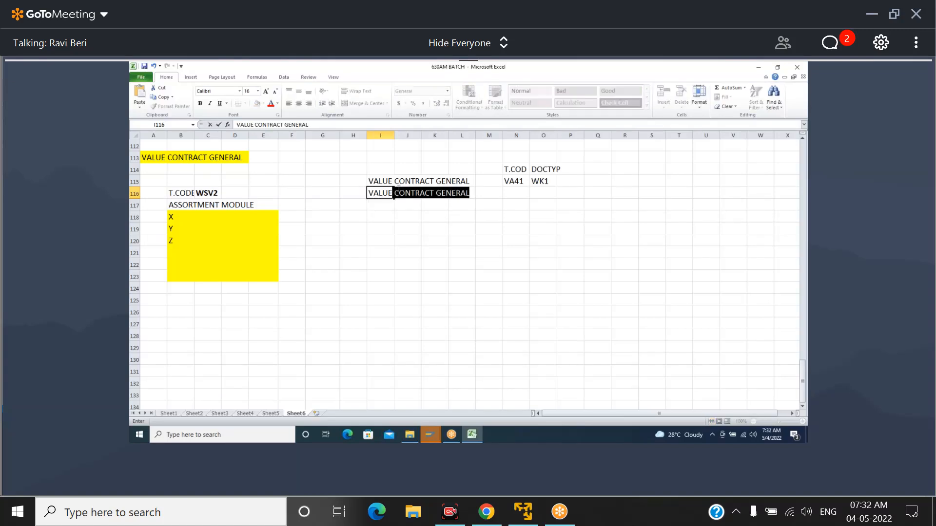
{"action": "key", "text": "Delete"}
{"action": "key", "text": "Return"}
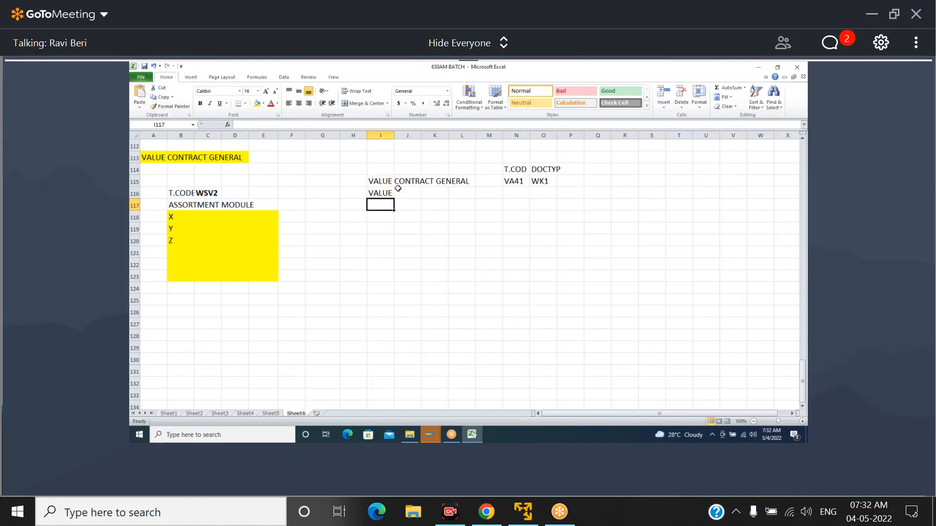
{"action": "type", "text": "20"}
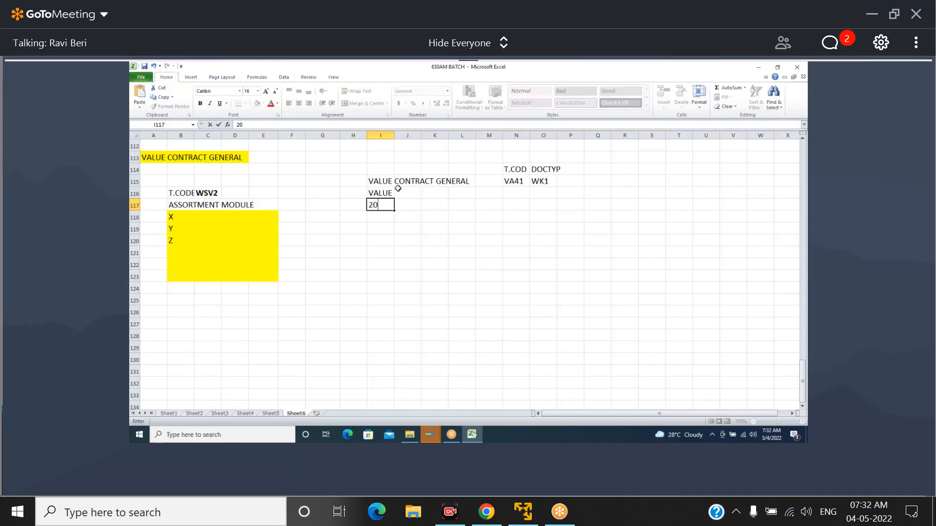
{"action": "type", "text": "00000"}
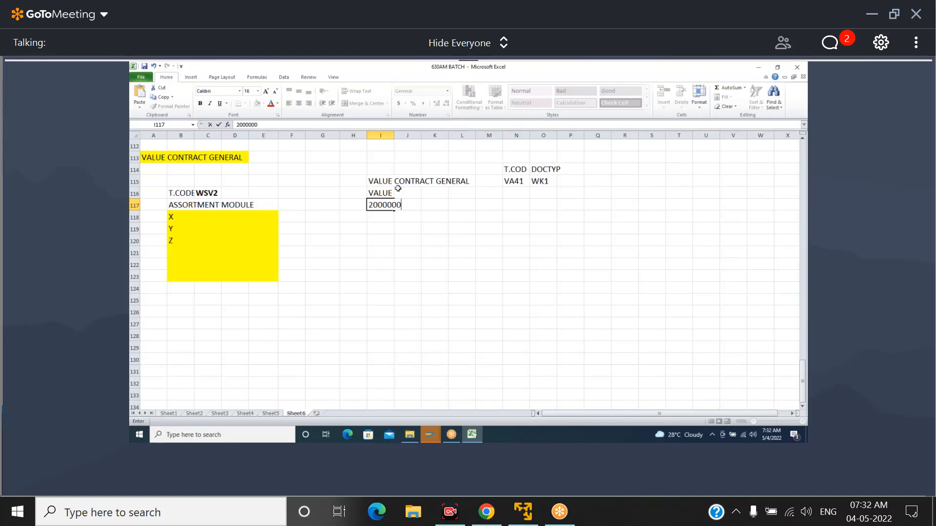
{"action": "type", "text": "0"}
{"action": "left_click", "coordinate": [440, 195]}
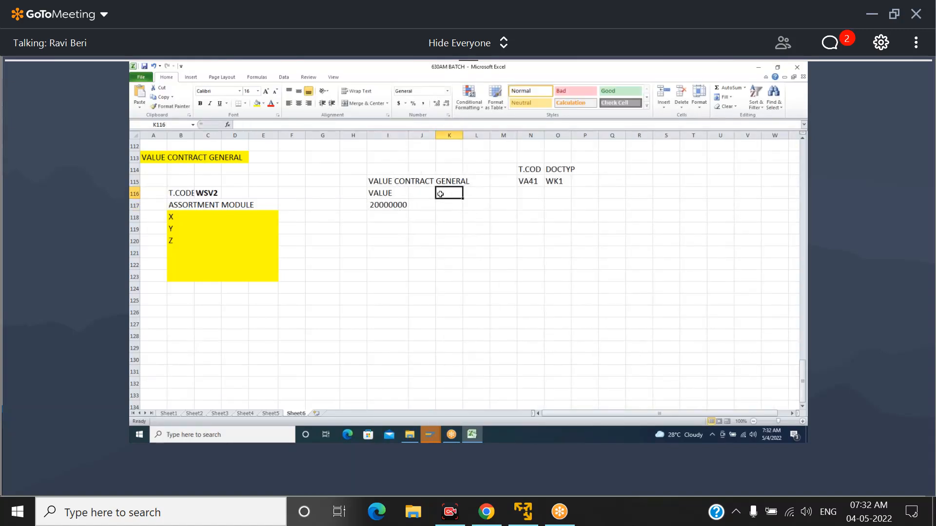
{"action": "type", "text": "ASSOR"}
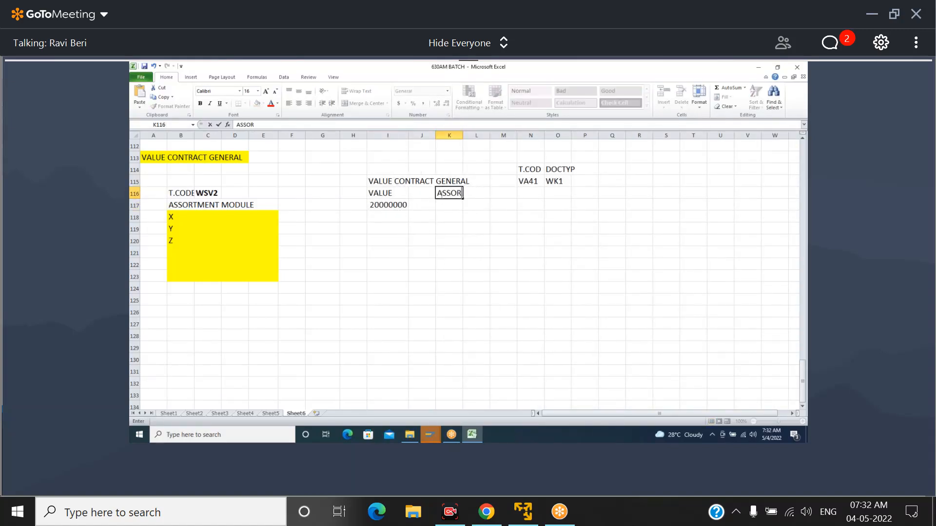
{"action": "type", "text": "TMENT MODULE"}
{"action": "key", "text": "Return"}
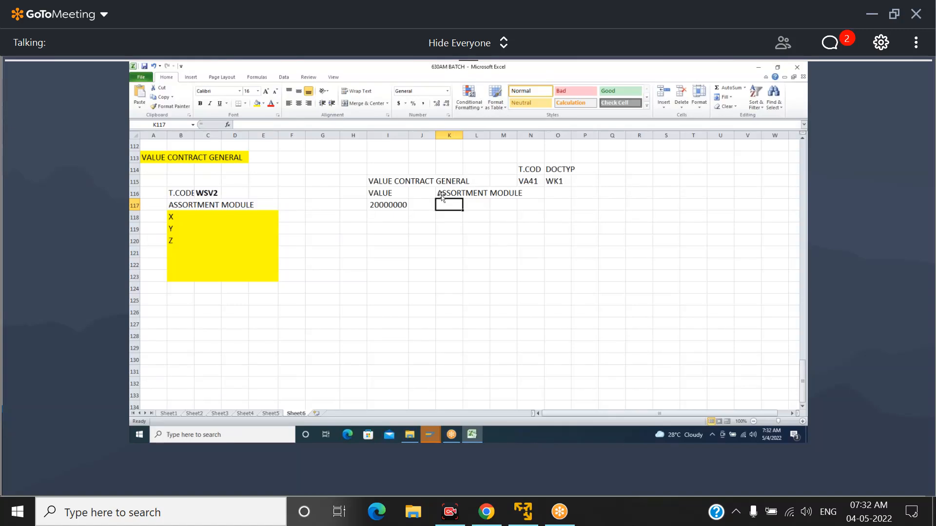
{"action": "type", "text": "1"}
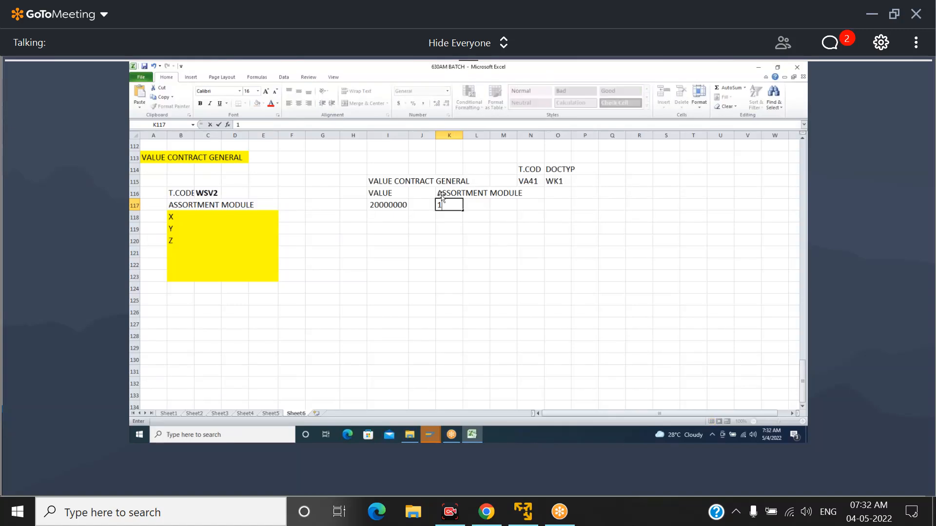
{"action": "type", "text": "00000"}
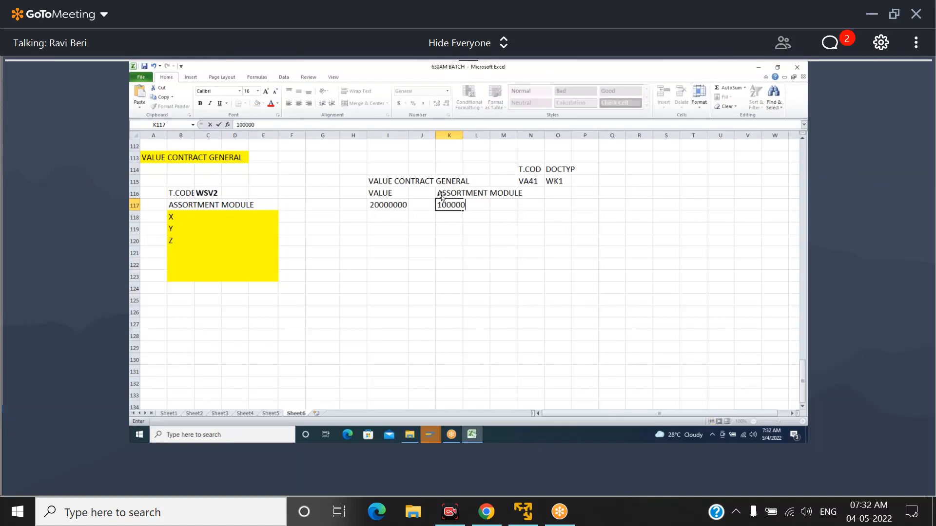
{"action": "type", "text": "01438"}
Enter the heading RELEASE ORDER in cell I122 below the value contract details
{"action": "left_click", "coordinate": [385, 262]}
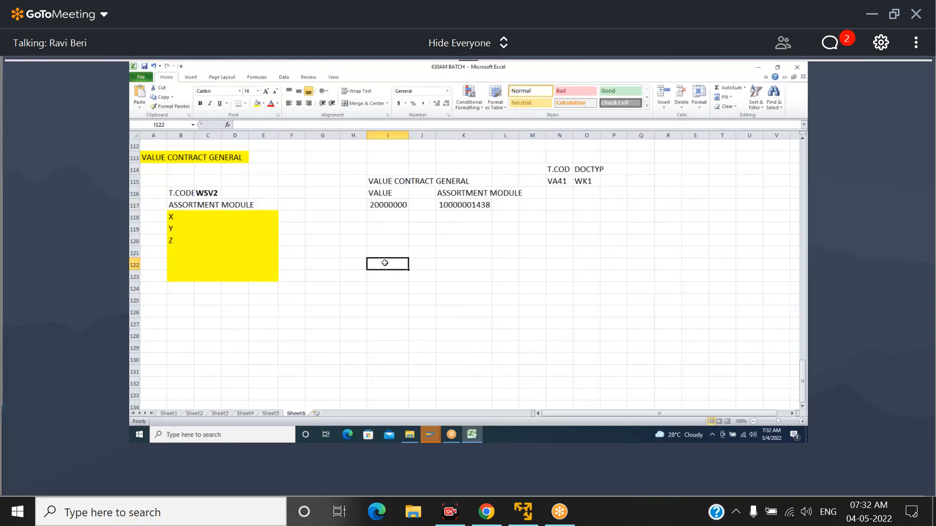
{"action": "key", "text": "Right"}
{"action": "type", "text": "R"}
{"action": "key", "text": "BackSpace"}
{"action": "left_click", "coordinate": [385, 263]}
{"action": "type", "text": "R"}
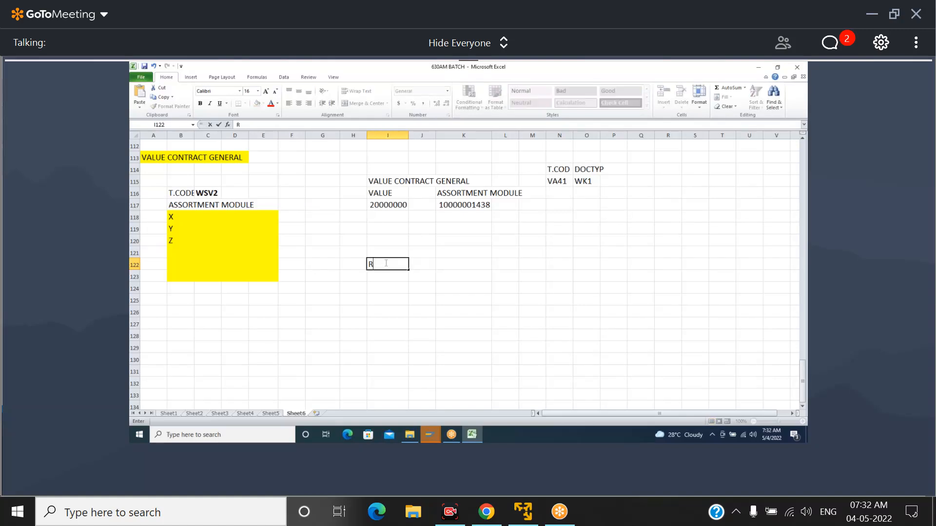
{"action": "type", "text": "ELEASE ORDER"}
{"action": "key", "text": "Return"}
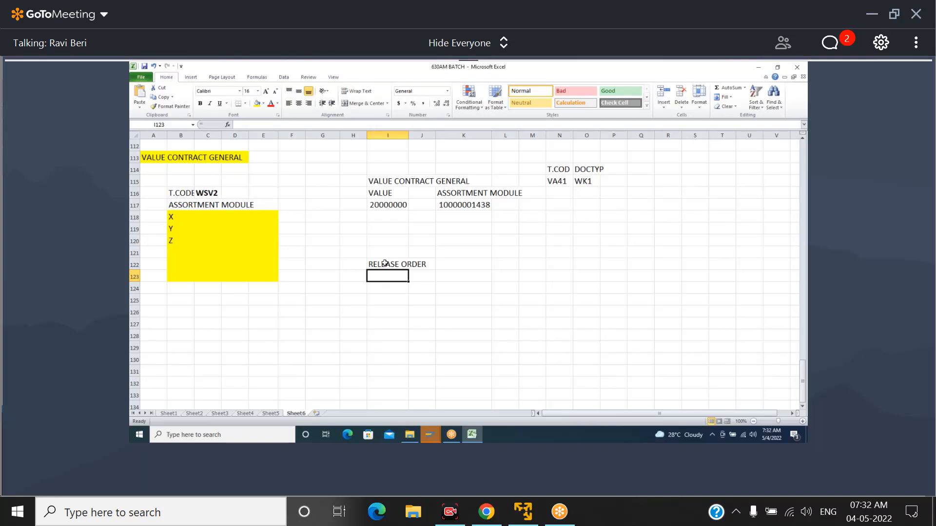
Enter the material LEXI2040BOT in cell I123 under the RELEASE ORDER heading
{"action": "type", "text": "VA"}
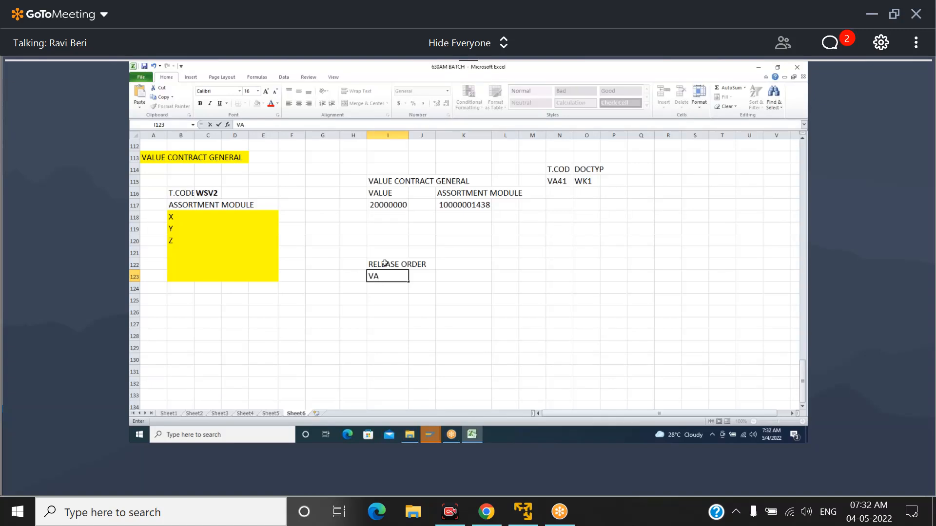
{"action": "key", "text": "BackSpace"}
{"action": "key", "text": "BackSpace"}
{"action": "type", "text": "LEXI"}
{"action": "mouse_move", "coordinate": [472, 437]}
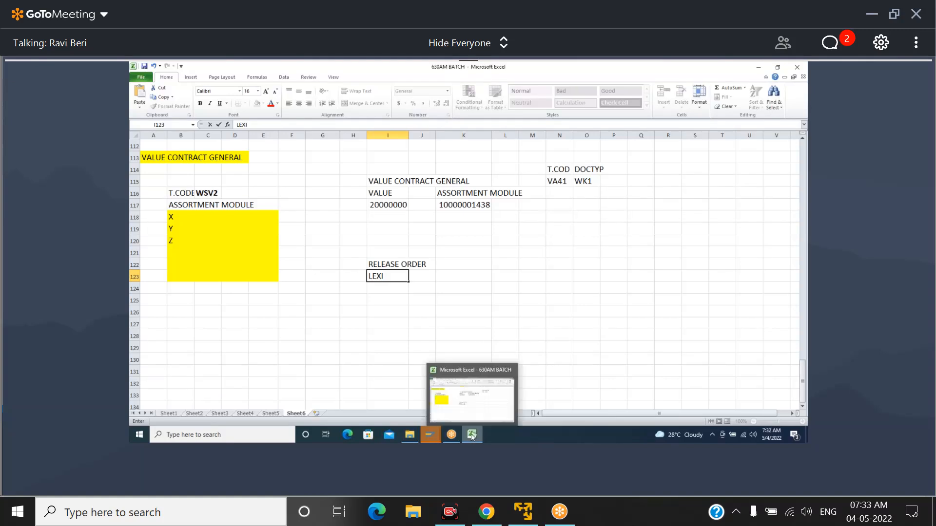
{"action": "left_click", "coordinate": [397, 336]}
{"action": "double_click", "coordinate": [399, 276]}
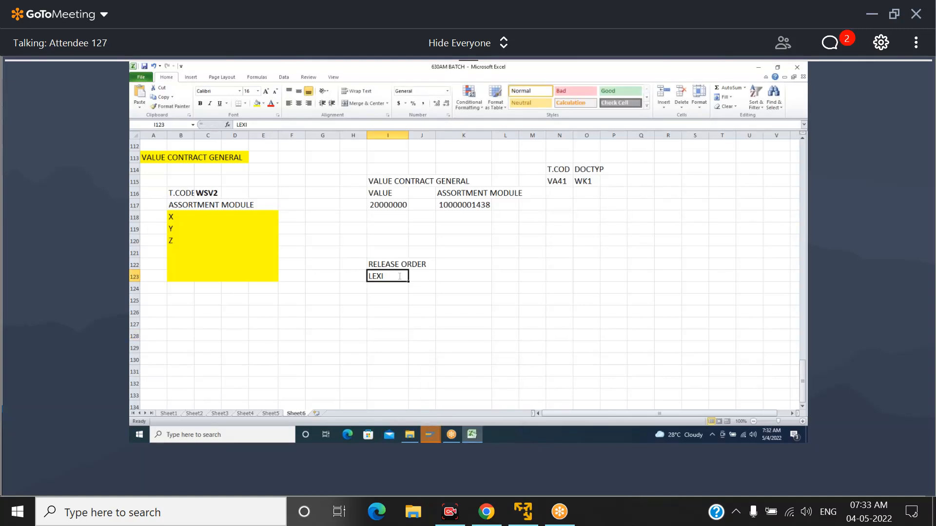
{"action": "type", "text": "2040"}
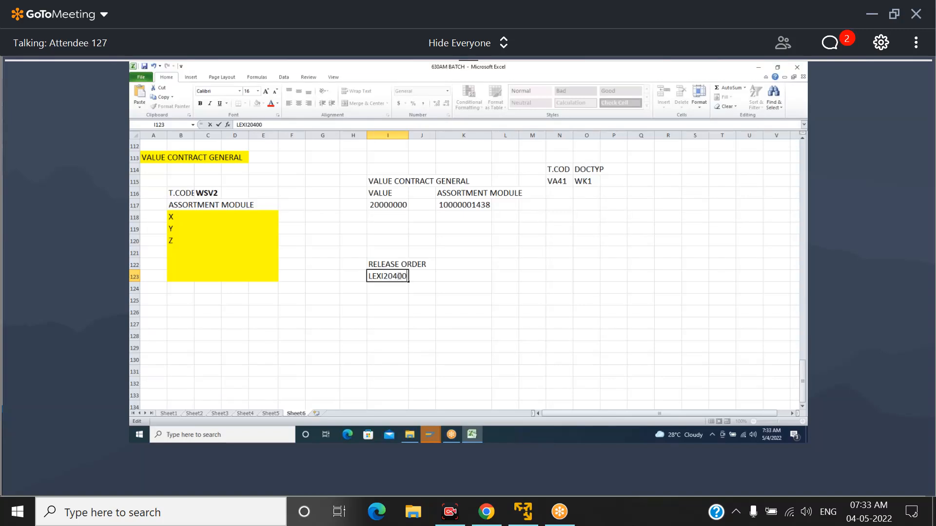
{"action": "type", "text": "BOT"}
Complete the release order row with 200 in K123, QTY in L123 and the transaction code VA01 in N123
{"action": "left_click", "coordinate": [450, 279]}
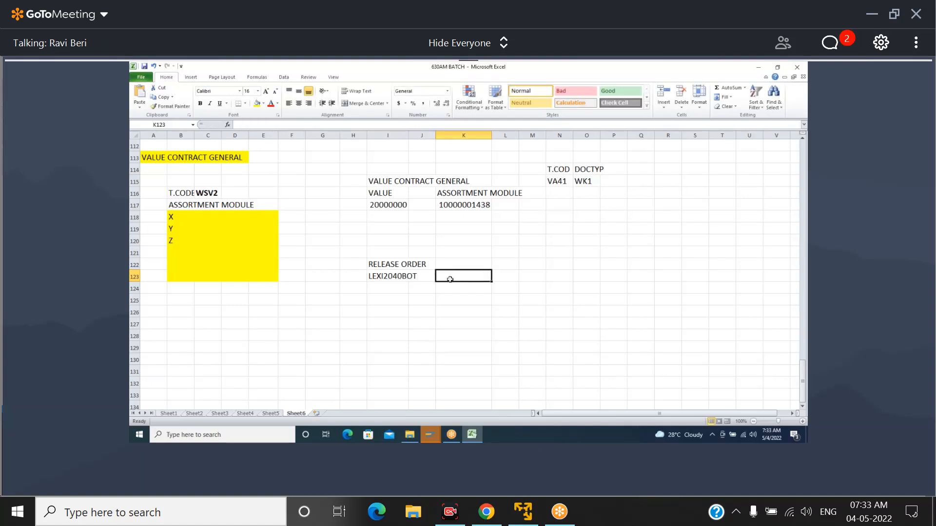
{"action": "type", "text": "200"}
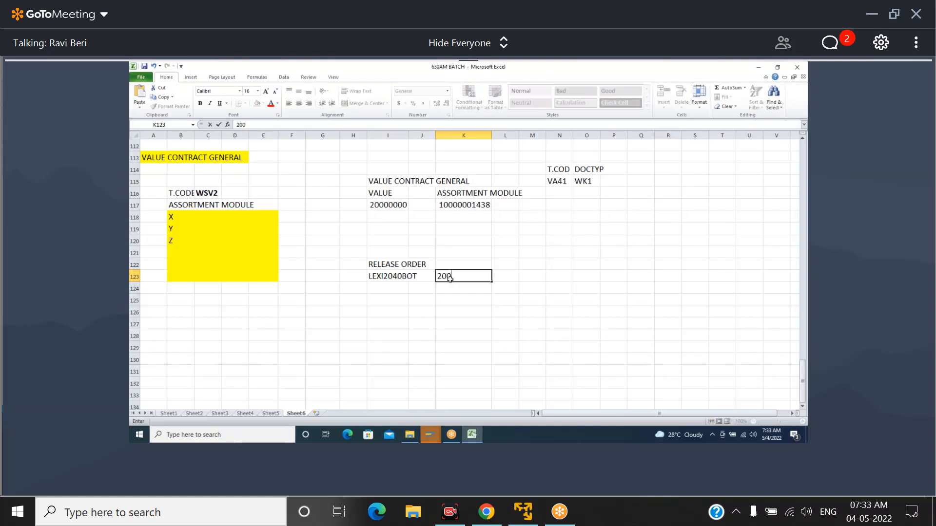
{"action": "key", "text": "Tab"}
{"action": "type", "text": "QTY"}
{"action": "key", "text": "Tab"}
{"action": "key", "text": "Tab"}
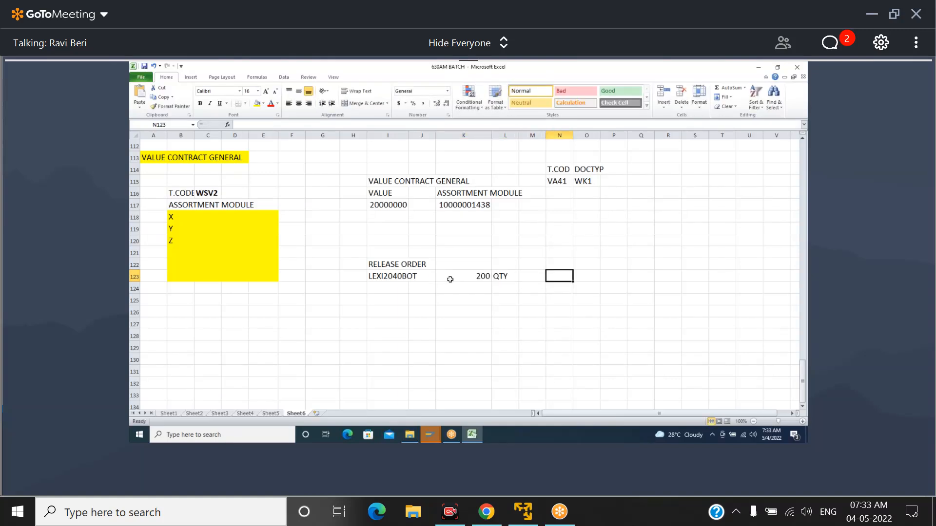
{"action": "type", "text": "VA01"}
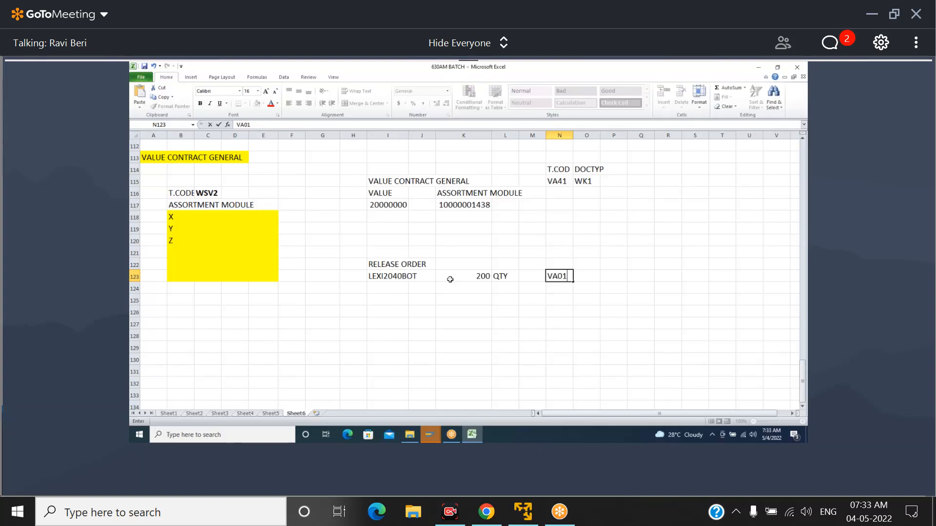
Add the document type OR in cell O123 of the release order row and enter the heading DELIVERY in I127
{"action": "key", "text": "Tab"}
{"action": "type", "text": "OR"}
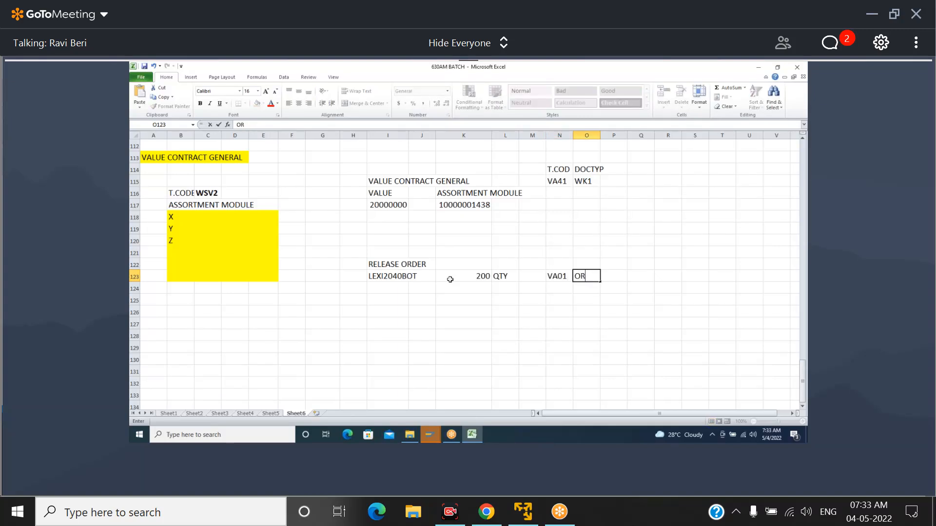
{"action": "left_click", "coordinate": [383, 326]}
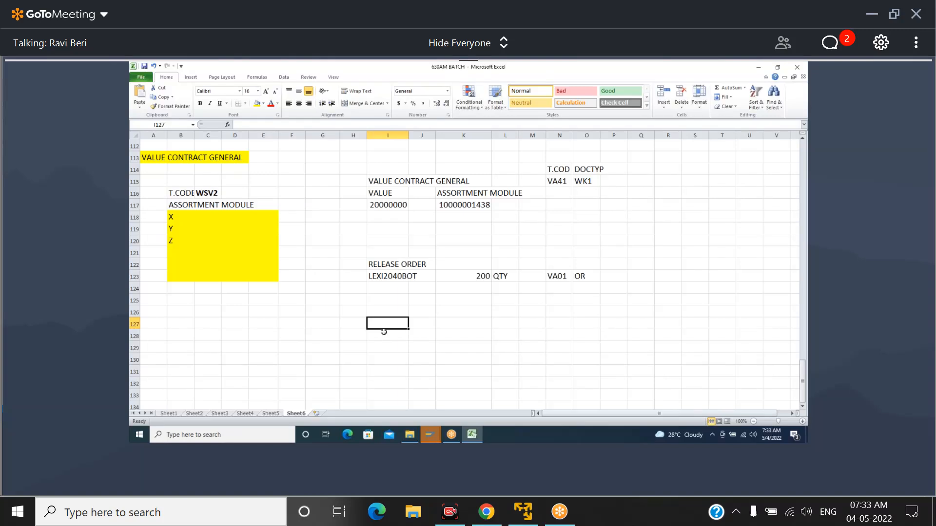
{"action": "type", "text": "DELIVERY"}
{"action": "key", "text": "Return"}
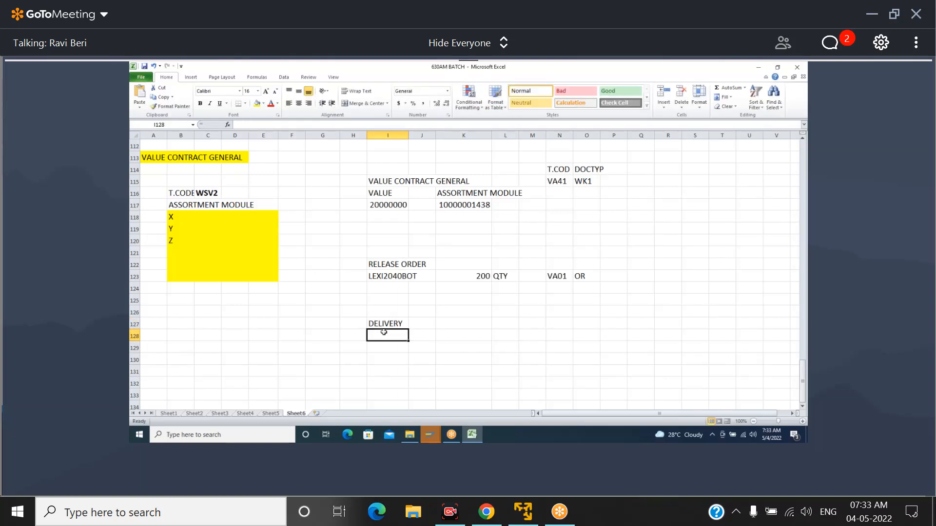
Enter the material LEXI2040BOT in cell I128 under the DELIVERY heading
{"action": "type", "text": "LEXI204"}
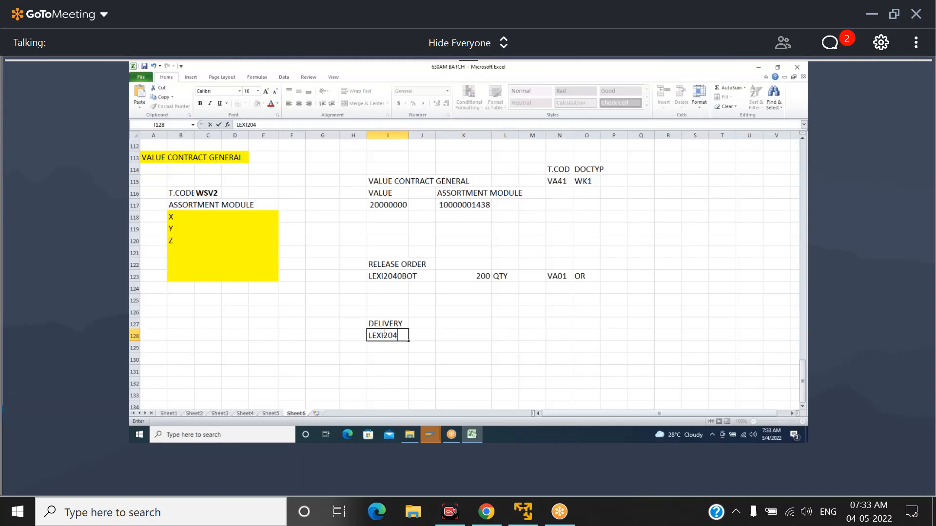
{"action": "type", "text": "0BOT"}
{"action": "key", "text": "Return"}
{"action": "key", "text": "Return"}
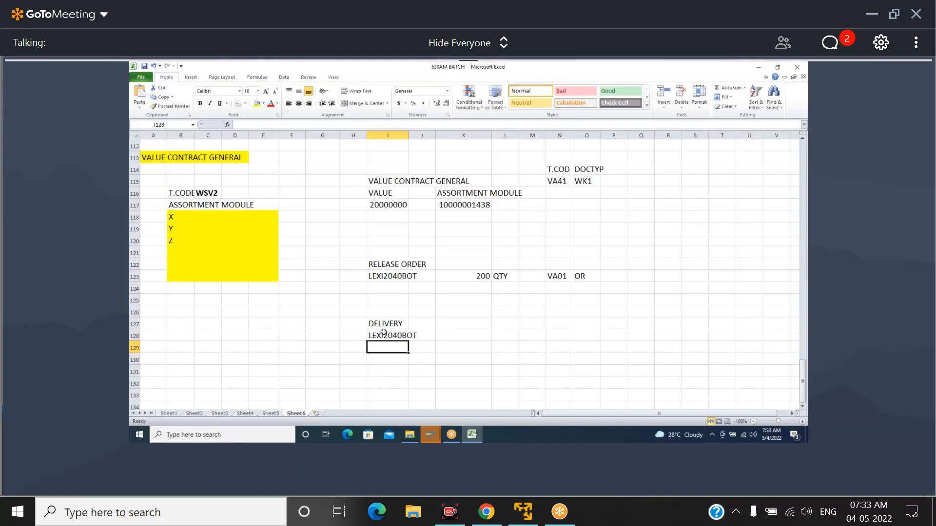
Complete the delivery row with the quantity 200 in K128 and the label QTY in L128
{"action": "key", "text": "Up"}
{"action": "key", "text": "Up"}
{"action": "key", "text": "Up"}
{"action": "key", "text": "Down"}
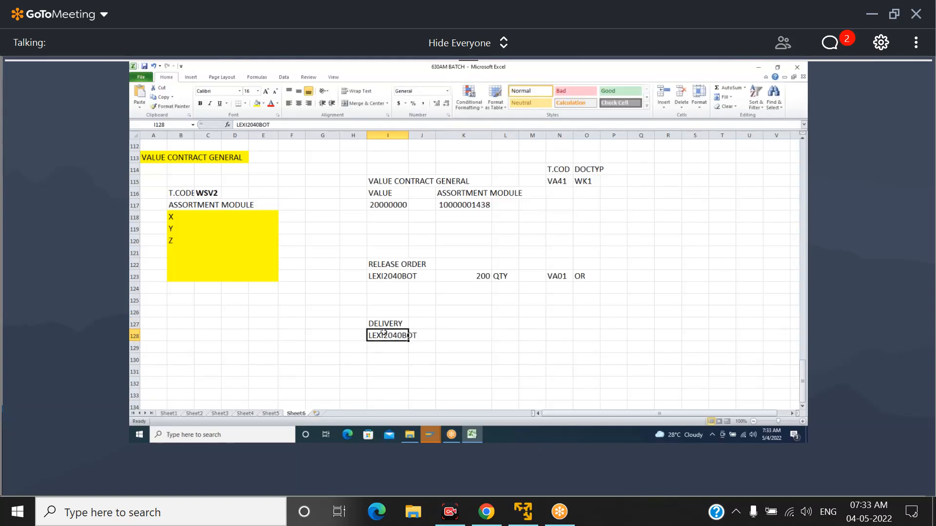
{"action": "key", "text": "Right"}
{"action": "key", "text": "Right"}
{"action": "type", "text": "200"}
{"action": "key", "text": "Right"}
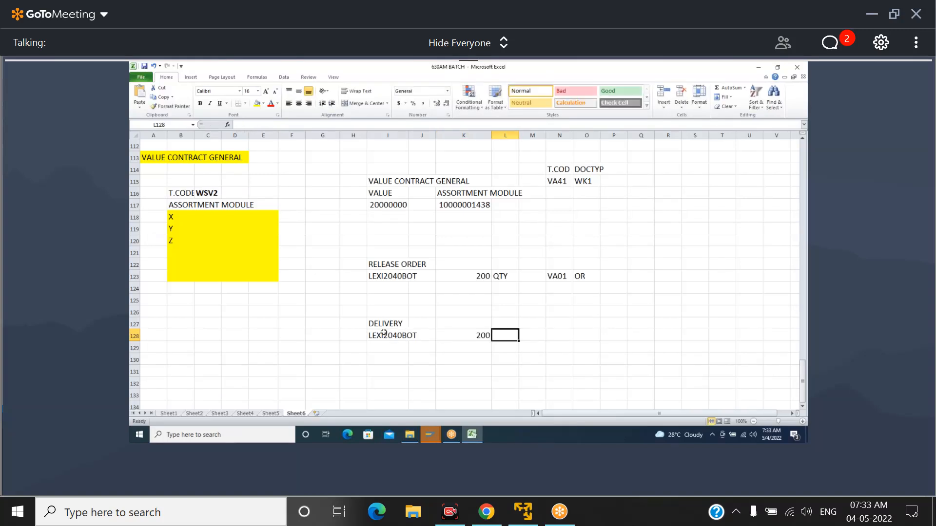
{"action": "type", "text": "QTY"}
{"action": "key", "text": "Return"}
Enter the heading INVOICE in cell I132 below the delivery details
{"action": "key", "text": "Down"}
{"action": "key", "text": "Down"}
{"action": "key", "text": "Down"}
{"action": "key", "text": "Left"}
{"action": "key", "text": "Left"}
{"action": "key", "text": "Left"}
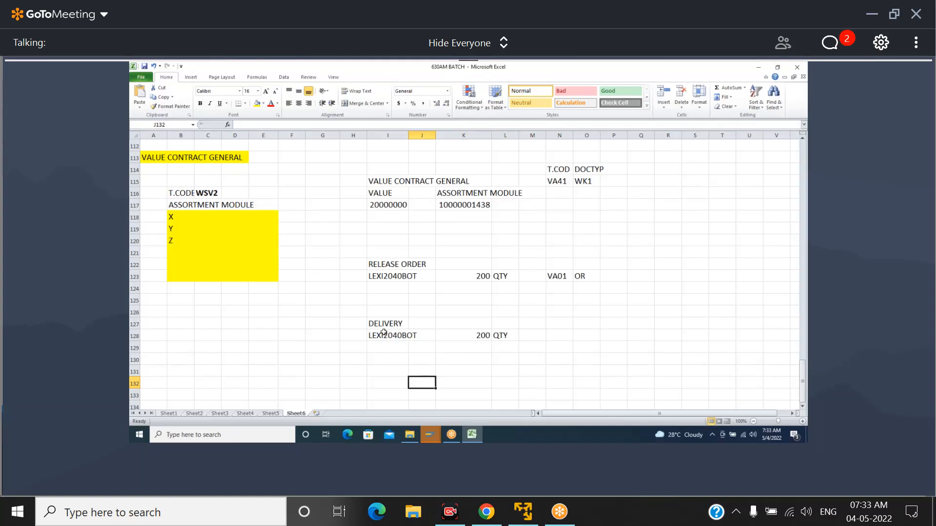
{"action": "type", "text": "INVOICE"}
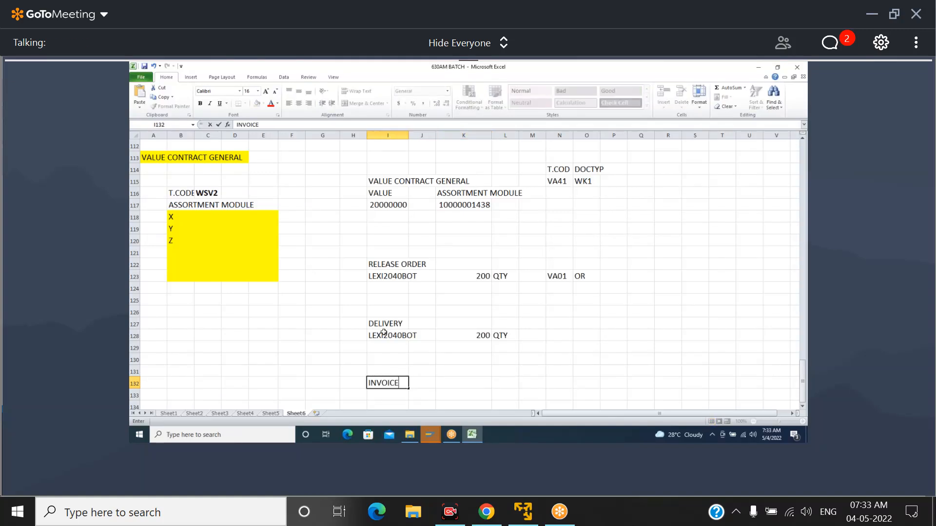
{"action": "key", "text": "Return"}
Fill the invoice row with LEXI2040BOT in I133, 200 in K133 and QTY in L133
{"action": "type", "text": "LE"}
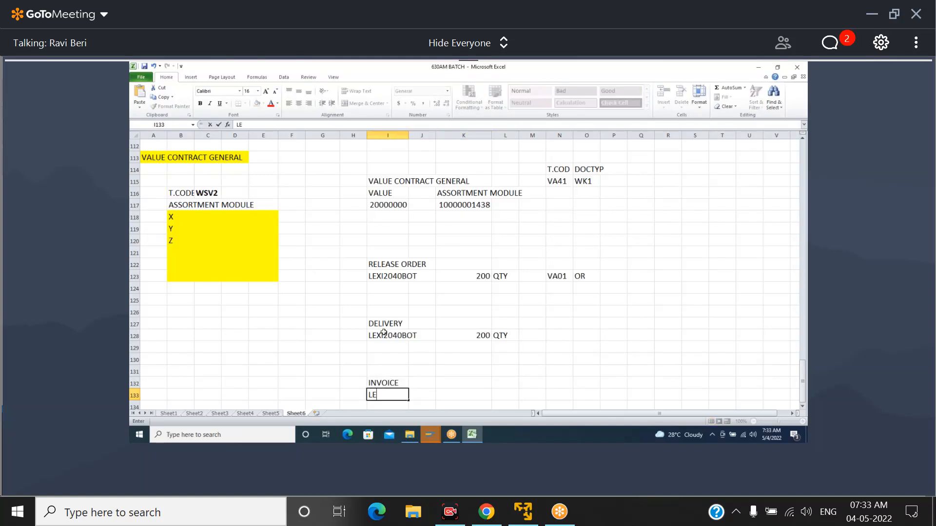
{"action": "type", "text": "XI2040BOT"}
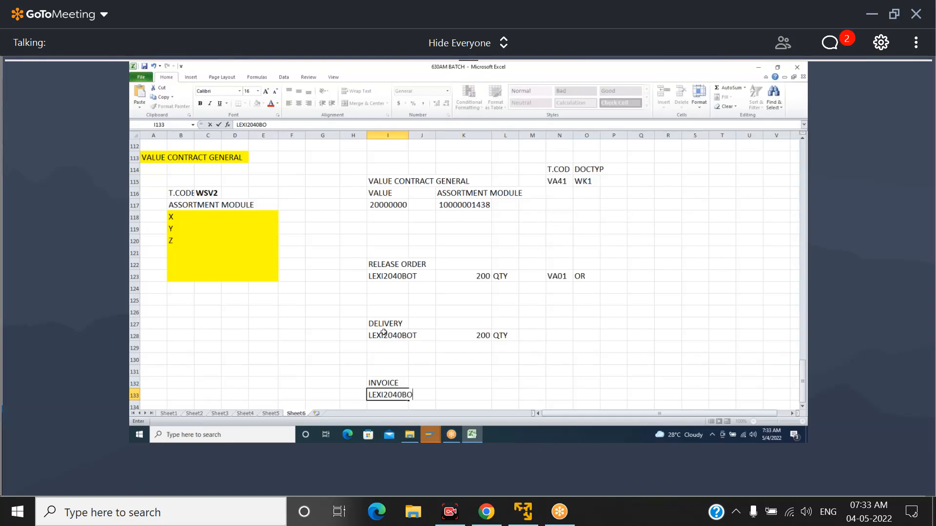
{"action": "key", "text": "Right"}
{"action": "key", "text": "Right"}
{"action": "type", "text": "200"}
{"action": "key", "text": "Right"}
{"action": "type", "text": "QTY"}
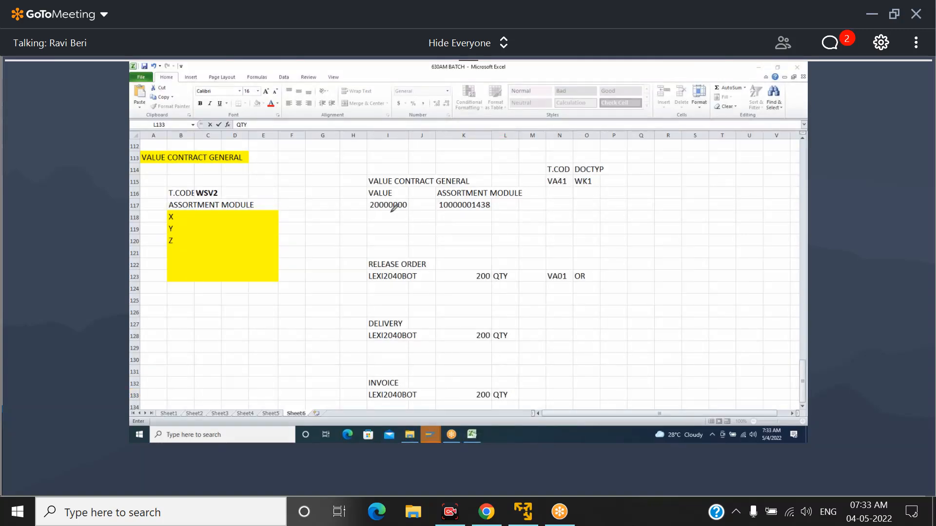
Draw red downward arrows from the contract value to RELEASE ORDER, from there to DELIVERY, and on to INVOICE
{"action": "mouse_move", "coordinate": [390, 210]}
{"action": "left_mouse_down"}
{"action": "mouse_move", "coordinate": [386, 255]}
{"action": "mouse_move", "coordinate": [396, 248]}
{"action": "left_mouse_up"}
{"action": "mouse_move", "coordinate": [386, 283]}
{"action": "left_mouse_down"}
{"action": "mouse_move", "coordinate": [386, 317]}
{"action": "mouse_move", "coordinate": [391, 306]}
{"action": "left_mouse_up"}
{"action": "left_click_drag", "start_coordinate": [385, 341], "coordinate": [388, 371]}
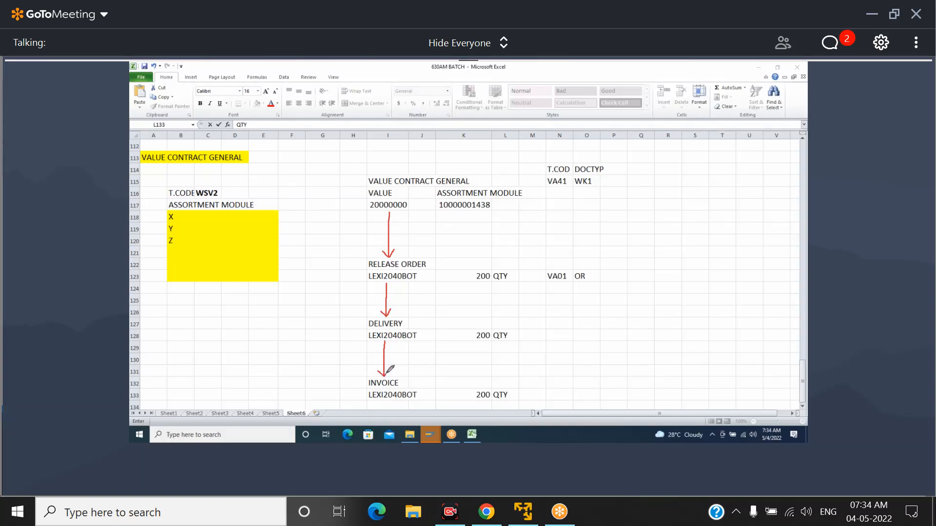
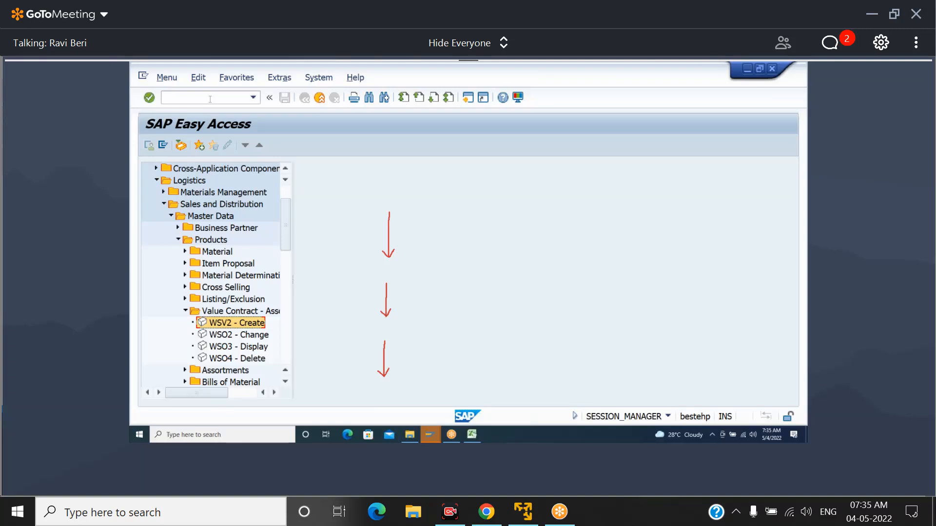
Start creating a general value contract of type WK1 in transaction VA41
{"action": "left_click", "coordinate": [210, 99]}
{"action": "type", "text": "/NVA41"}
{"action": "key", "text": "Return"}
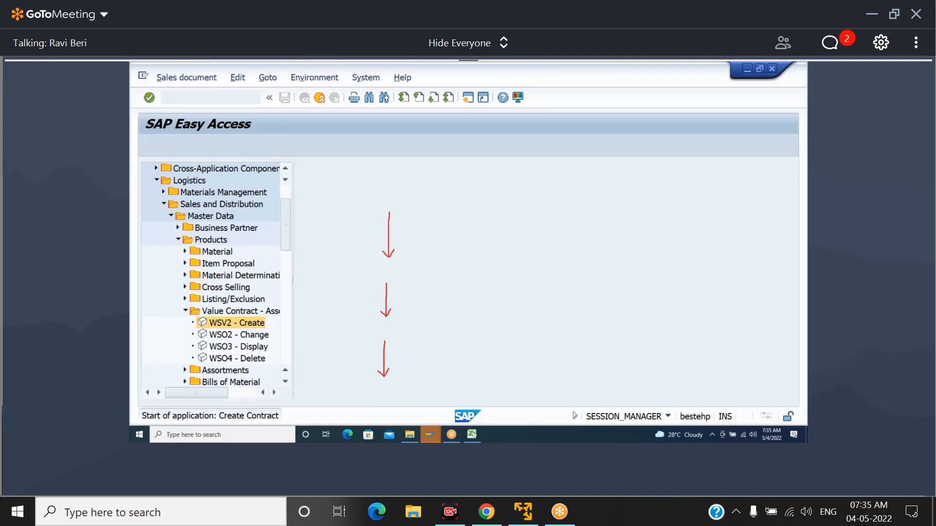
{"action": "type", "text": "WK1"}
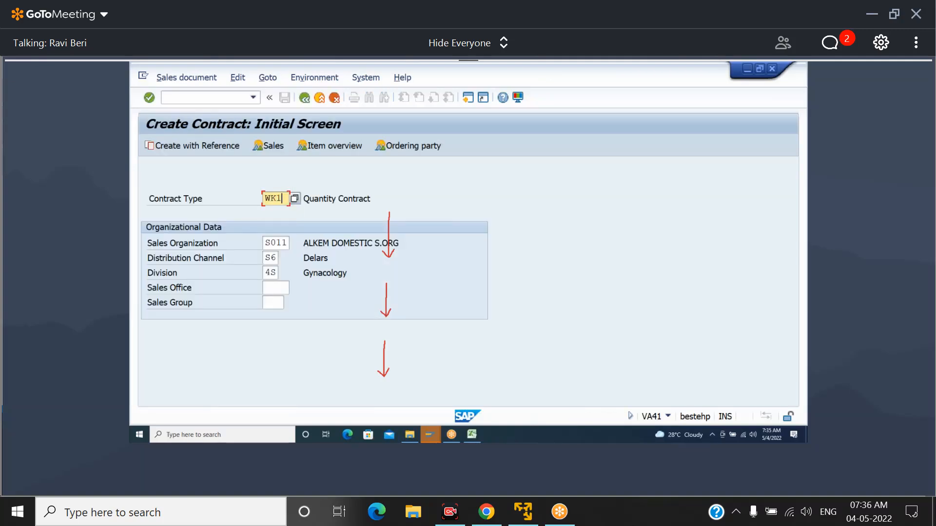
{"action": "key", "text": "Return"}
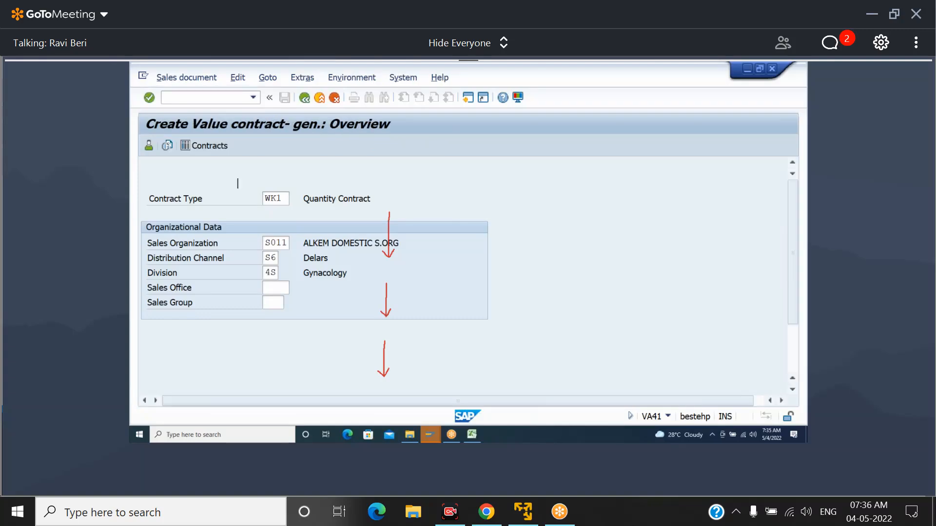
Enter the sold-to party's customer number and the PO number, and set the contract's valid-to date to 31.03.2023
{"action": "type", "text": "152"}
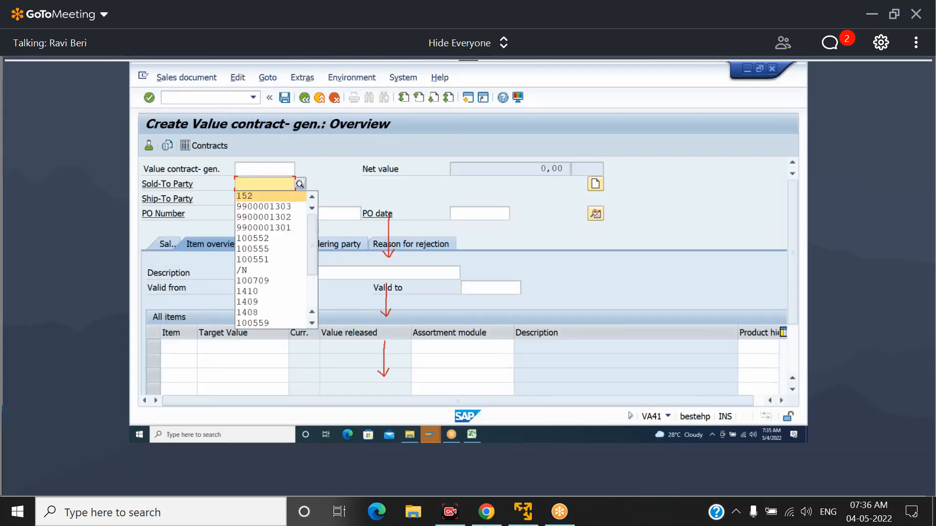
{"action": "key", "text": "Tab"}
{"action": "key", "text": "Tab"}
{"action": "type", "text": "10200"}
{"action": "key", "text": "Tab"}
{"action": "key", "text": "Tab"}
{"action": "key", "text": "Tab"}
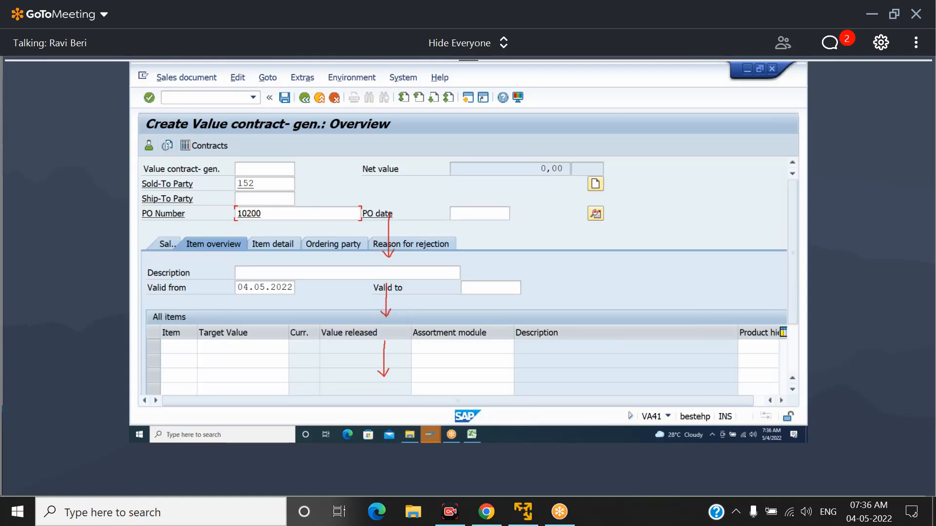
{"action": "key", "text": "Tab"}
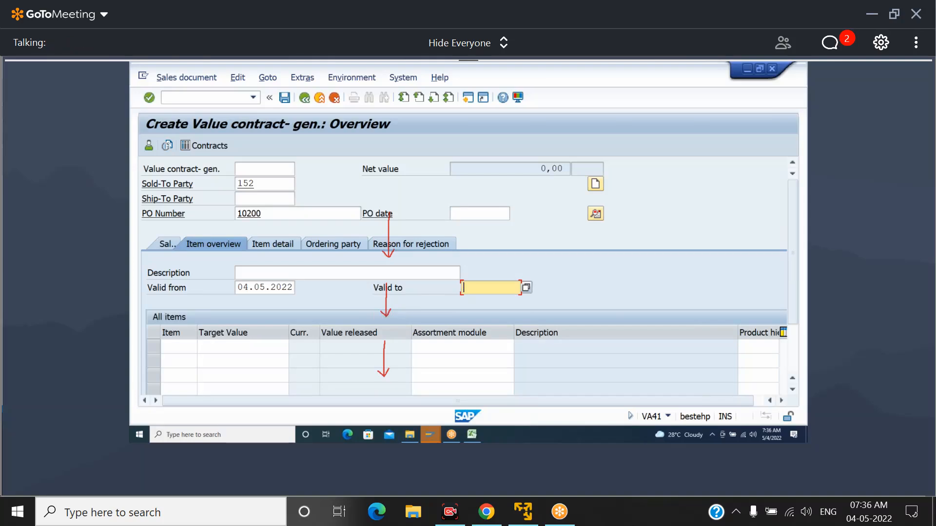
{"action": "type", "text": "31.03."}
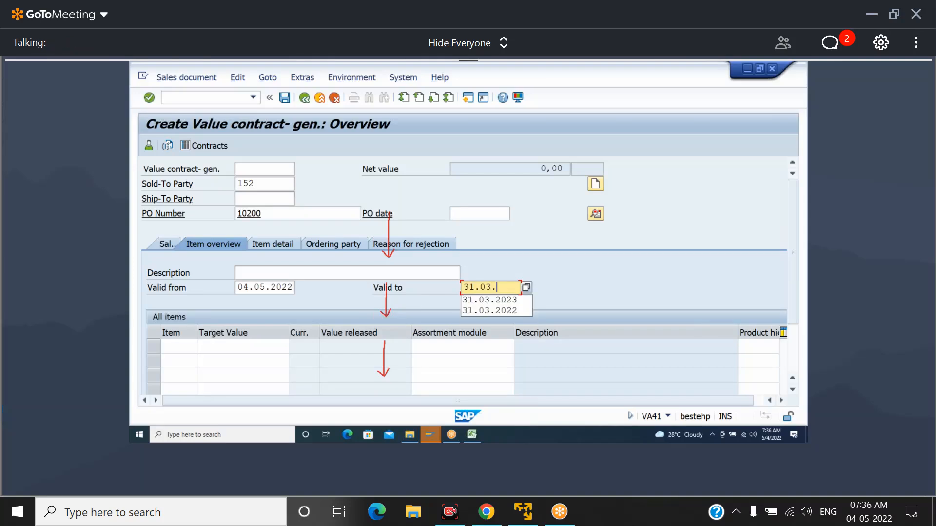
{"action": "type", "text": "2023"}
{"action": "left_click", "coordinate": [541, 347]}
{"action": "left_click", "coordinate": [541, 361]}
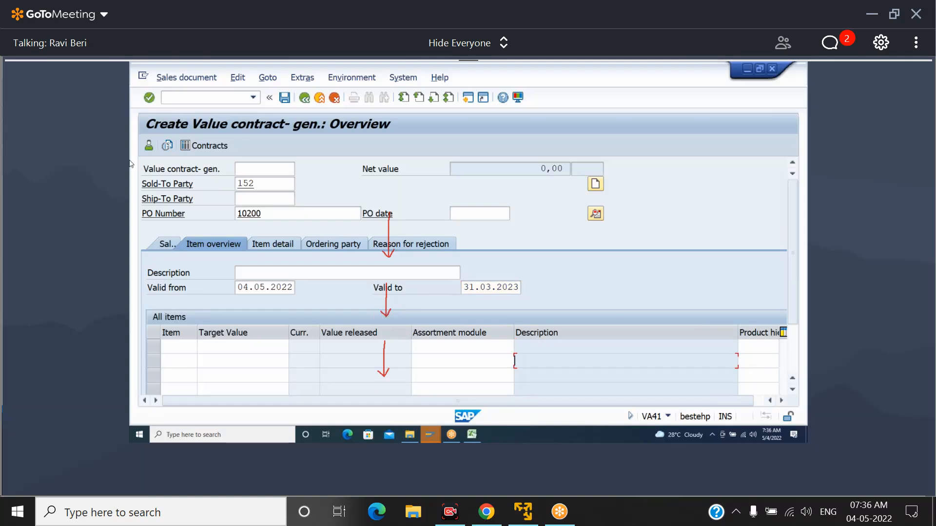
{"action": "left_click", "coordinate": [171, 242]}
{"action": "left_click", "coordinate": [229, 346]}
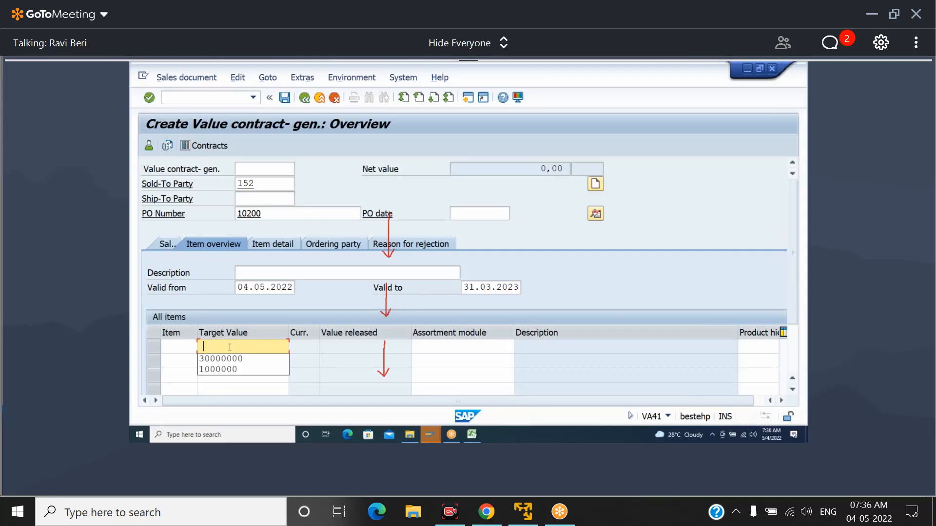
{"action": "type", "text": "200000"}
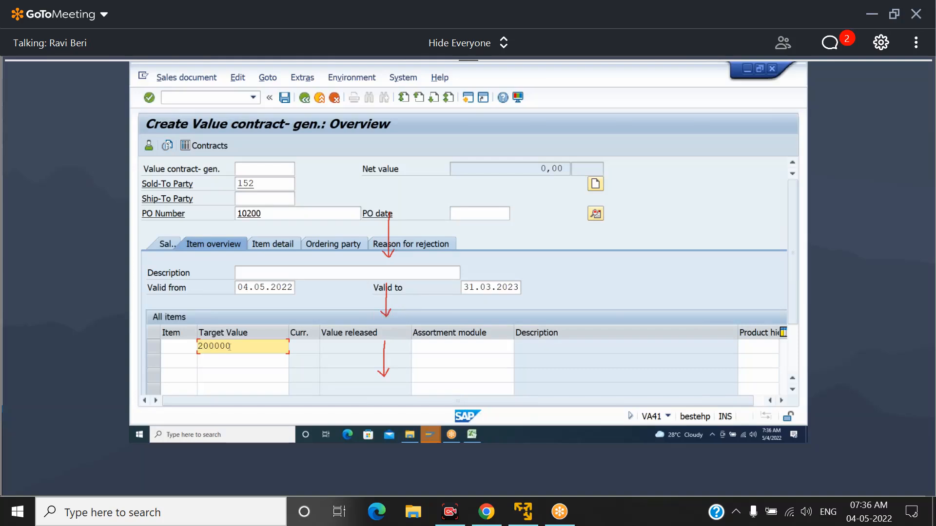
{"action": "type", "text": "0"}
{"action": "type", "text": "0"}
{"action": "key", "text": "Tab"}
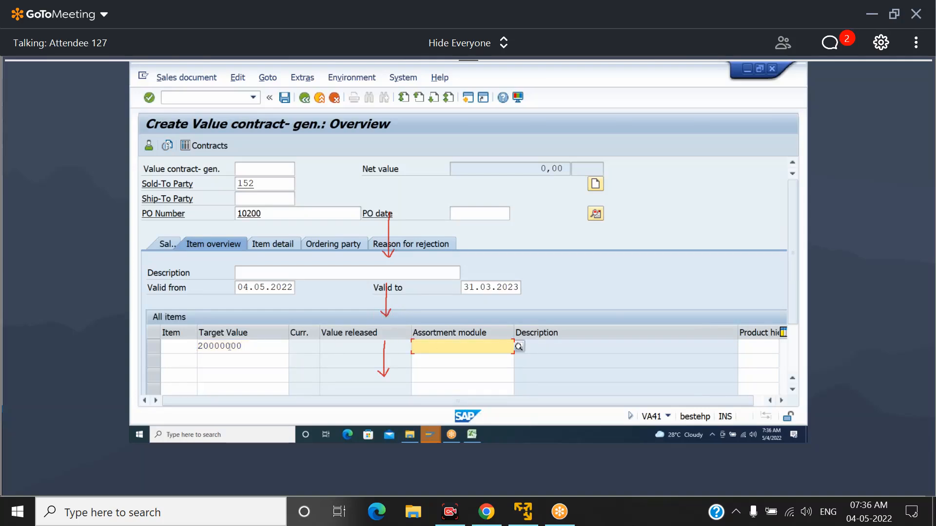
{"action": "type", "text": "10000"}
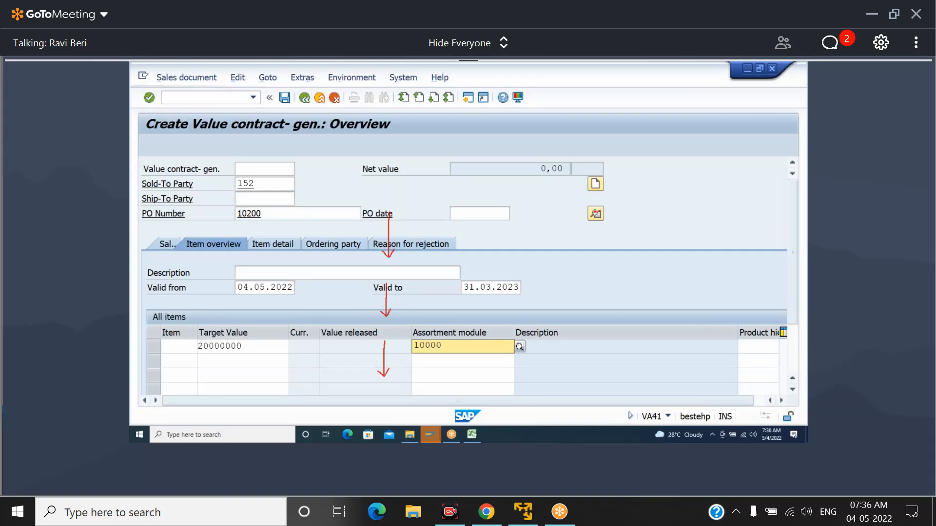
{"action": "type", "text": "00"}
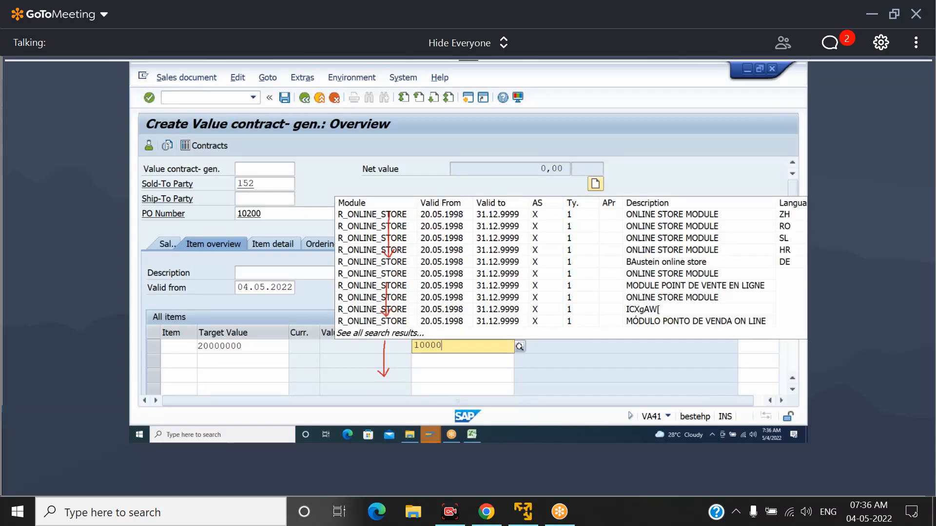
{"action": "type", "text": "1438"}
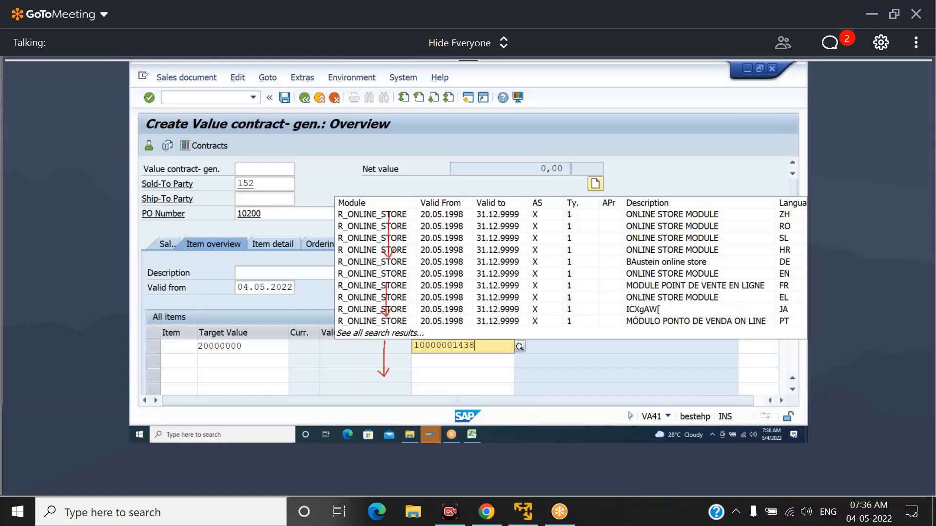
Confirm the contract entries and accept the Kukatpalli (Hyderabad) unloading point
{"action": "key", "text": "Return"}
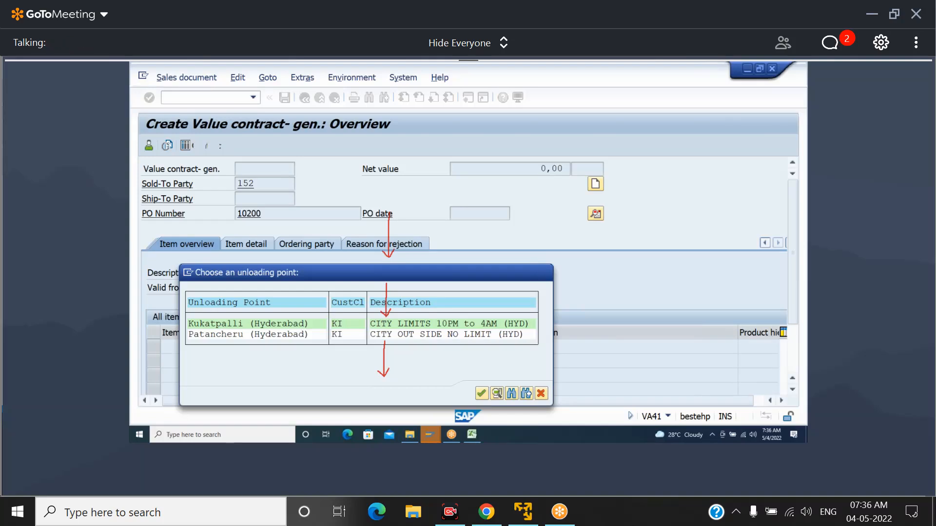
{"action": "key", "text": "Return"}
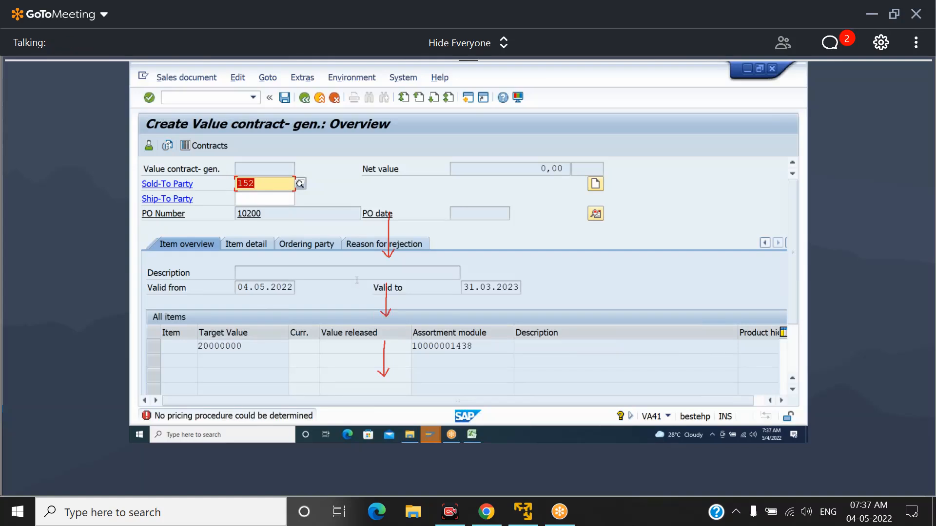
{"action": "left_click", "coordinate": [660, 121]}
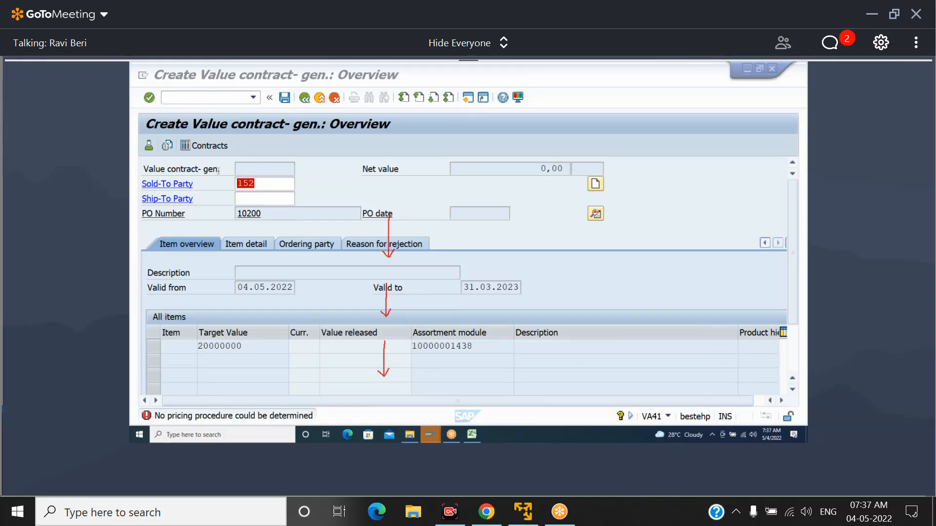
Leave the contract and open transaction OVKK for pricing procedure determination
{"action": "left_click", "coordinate": [204, 98]}
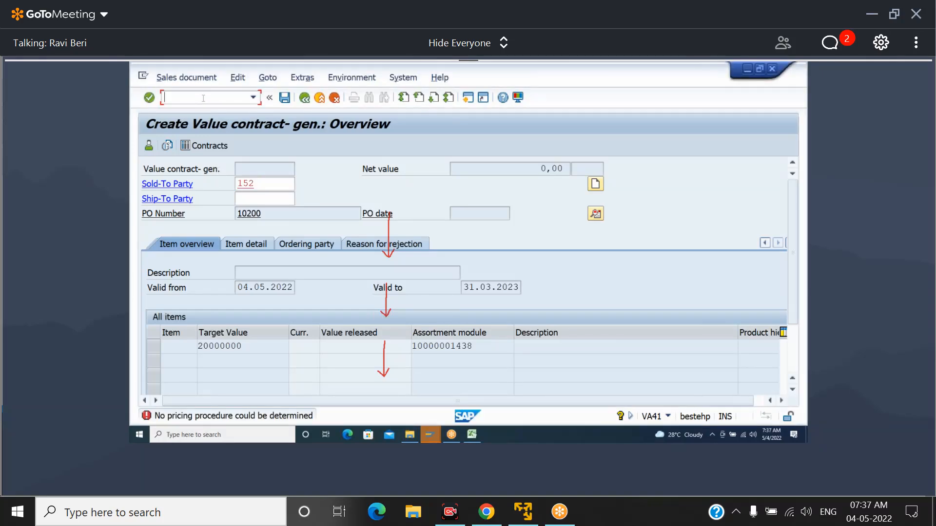
{"action": "type", "text": "/NOVKK"}
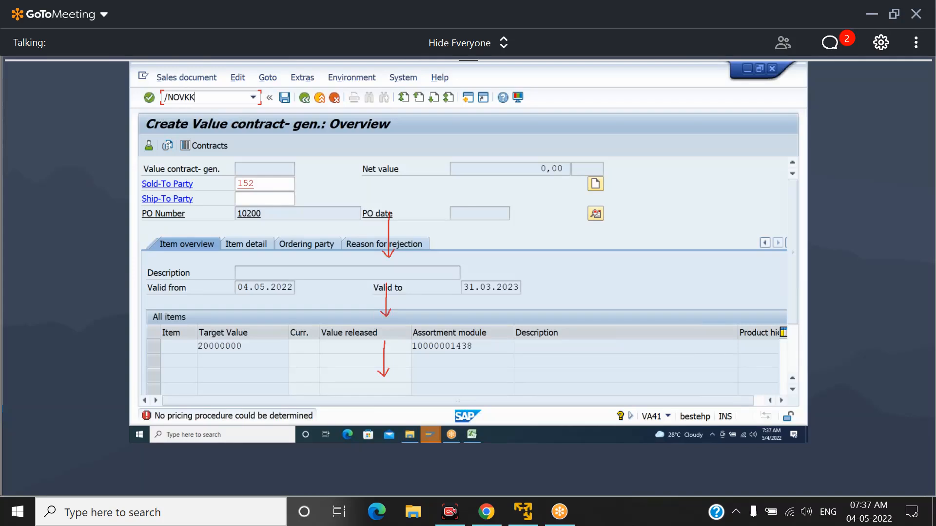
{"action": "key", "text": "Return"}
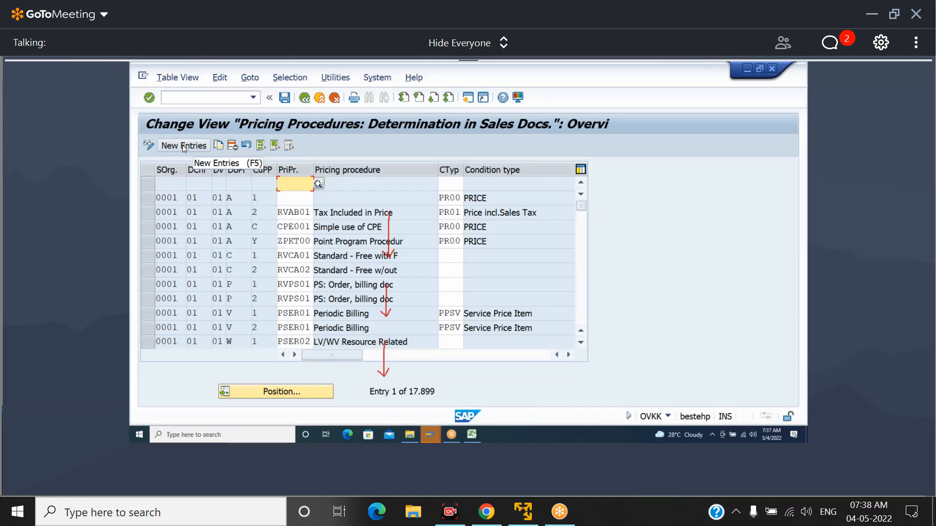
Start a new pricing procedure determination entry for sales organization S011 and distribution channel S6
{"action": "left_click", "coordinate": [184, 146]}
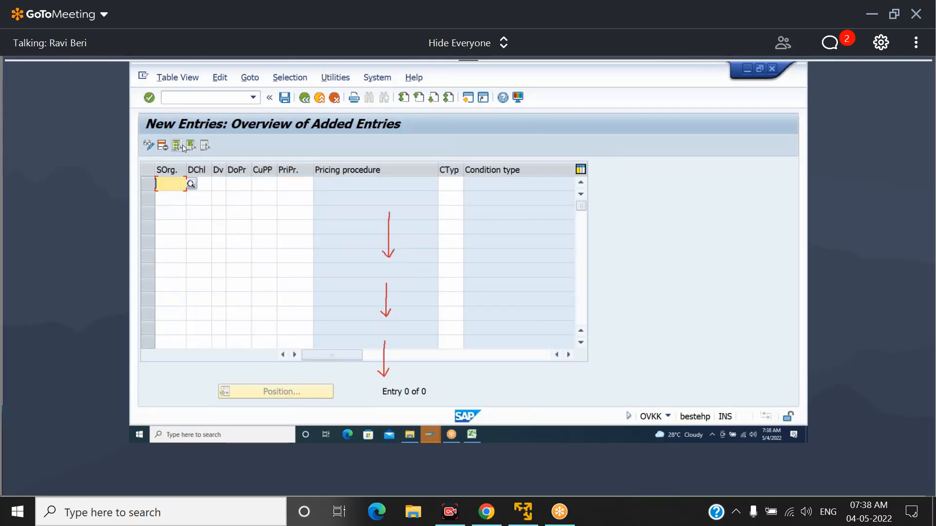
{"action": "type", "text": "S"}
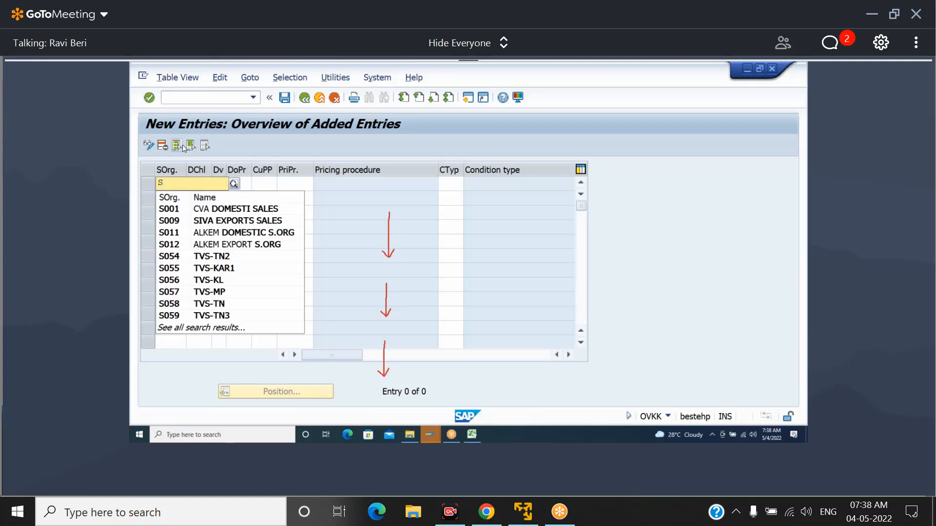
{"action": "key", "text": "Down"}
{"action": "key", "text": "Down"}
{"action": "key", "text": "Down"}
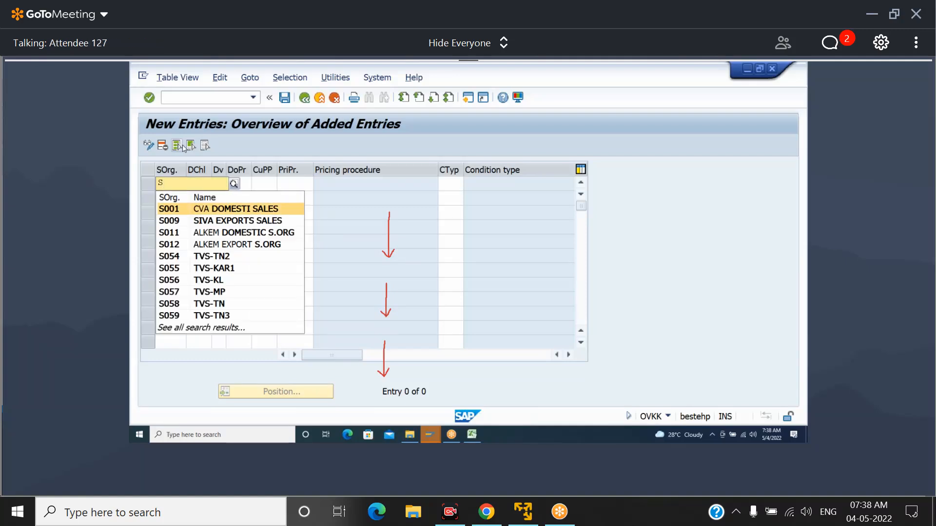
{"action": "key", "text": "Return"}
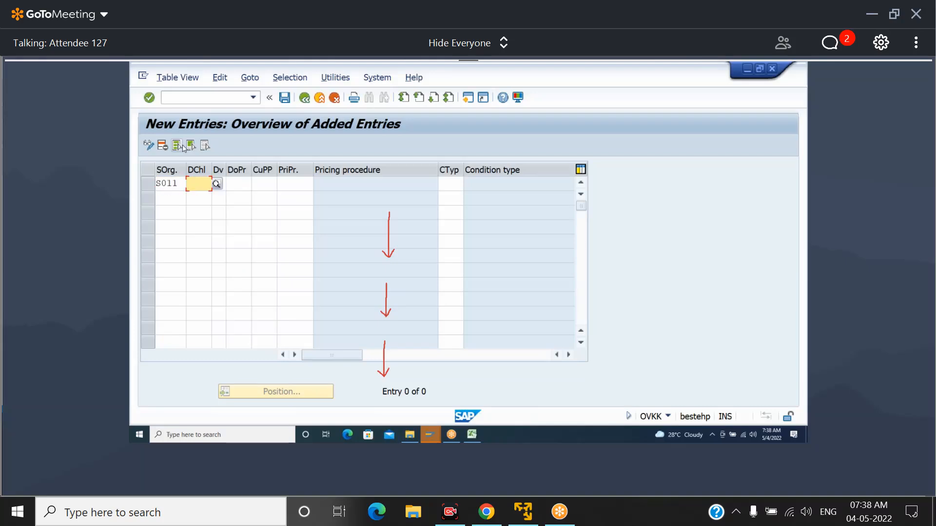
{"action": "type", "text": "S6"}
{"action": "key", "text": "Tab"}
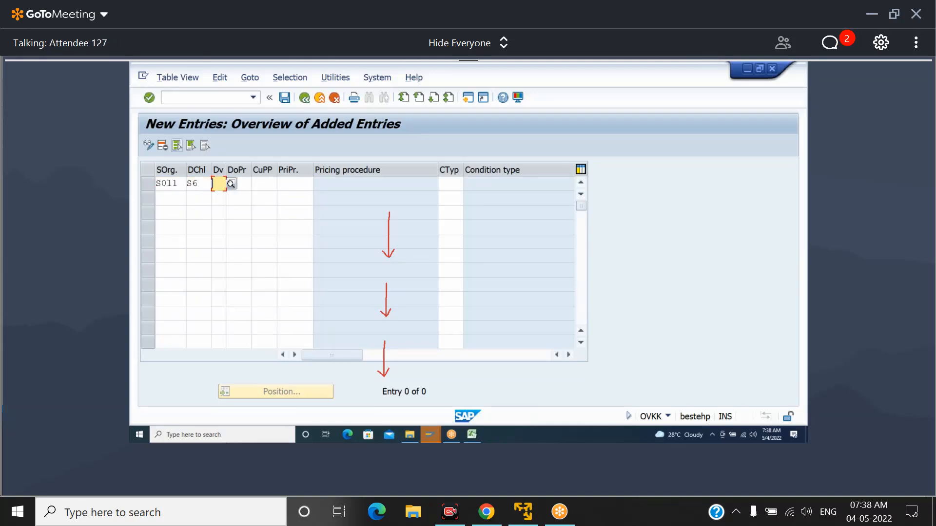
Try to enter division 4S for the new S011 and S6 entry
{"action": "left_click", "coordinate": [181, 147]}
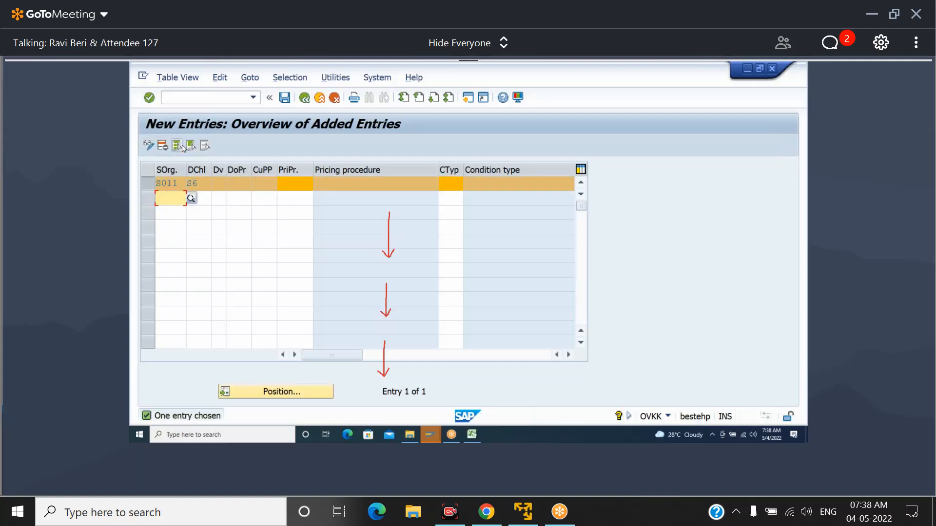
{"action": "type", "text": "4S"}
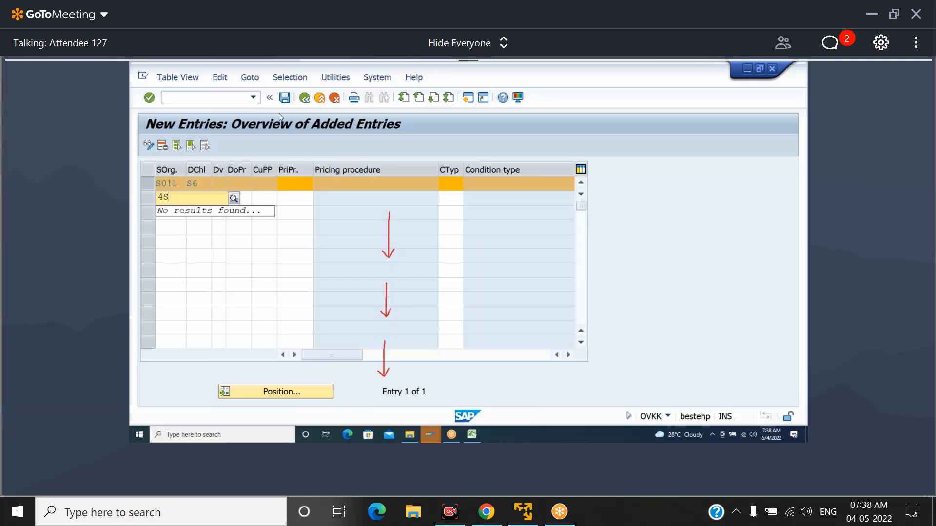
{"action": "key", "text": "BackSpace"}
{"action": "key", "text": "BackSpace"}
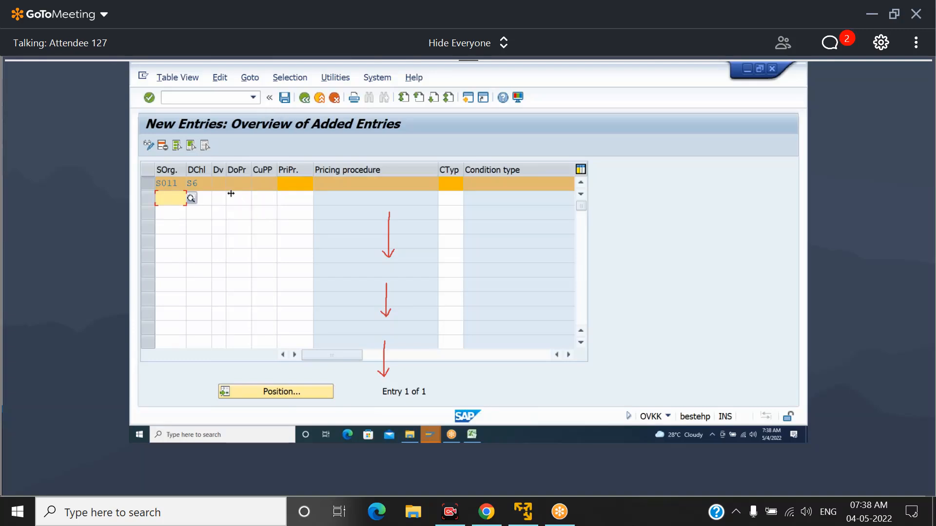
{"action": "left_click", "coordinate": [220, 184]}
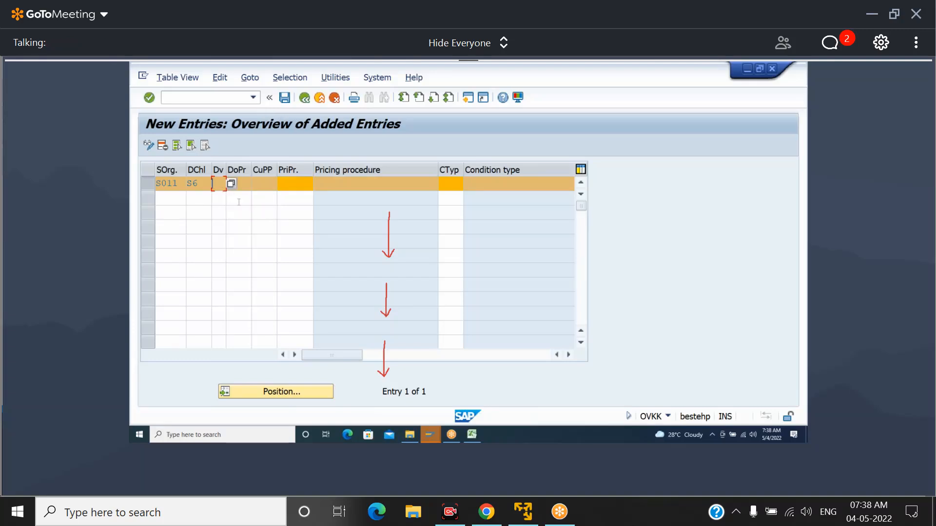
Delete the incomplete entry for sales organization S011 and distribution channel S6
{"action": "left_click", "coordinate": [335, 98]}
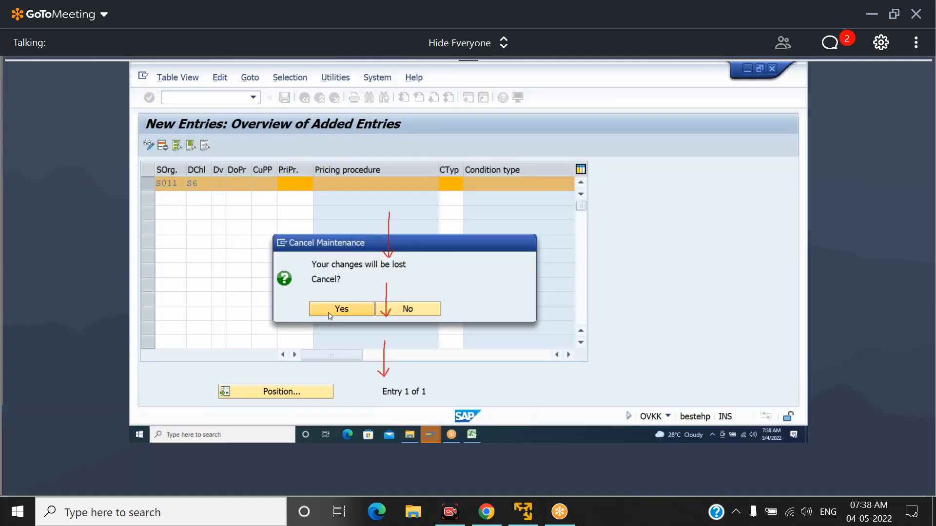
{"action": "left_click", "coordinate": [330, 315]}
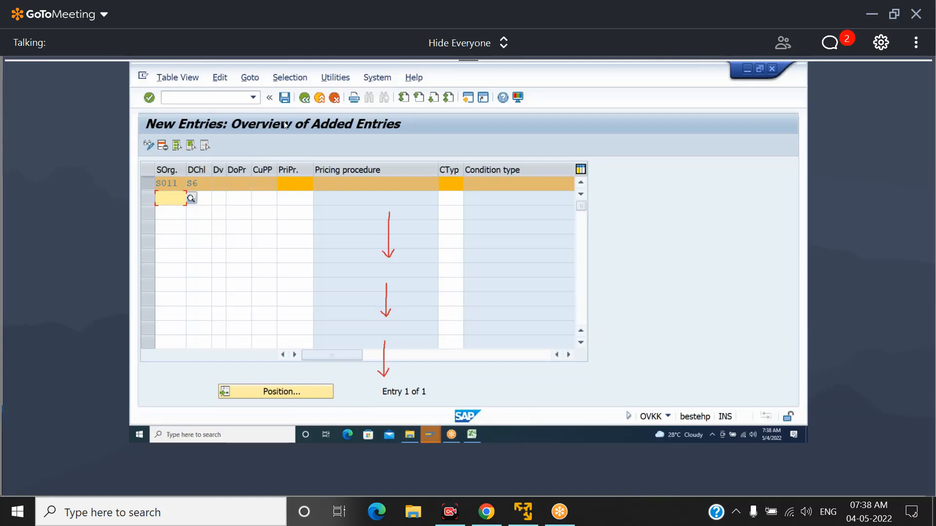
{"action": "left_click", "coordinate": [162, 145]}
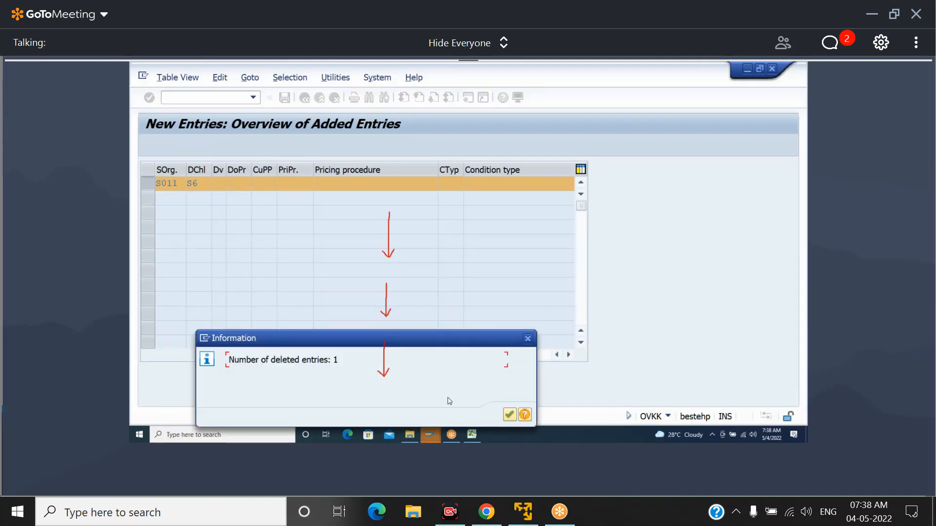
{"action": "left_click", "coordinate": [509, 416]}
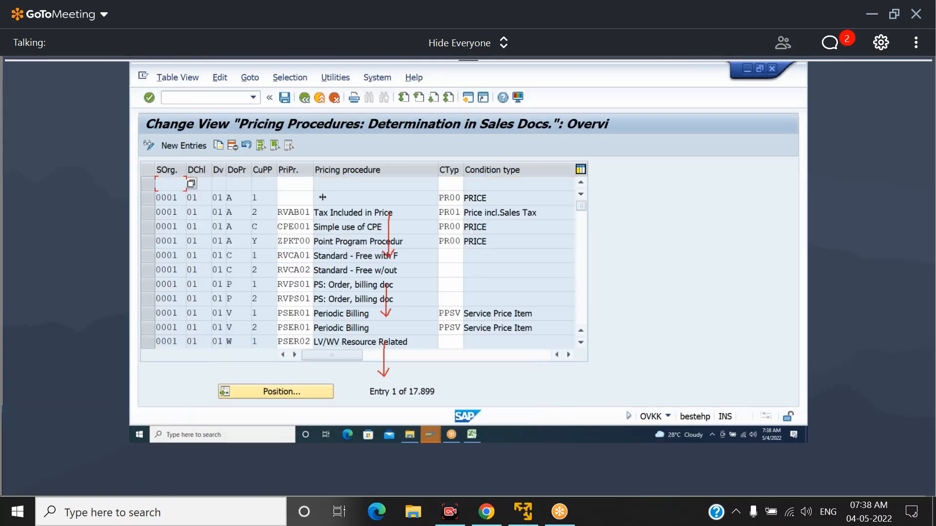
{"action": "left_click", "coordinate": [285, 97]}
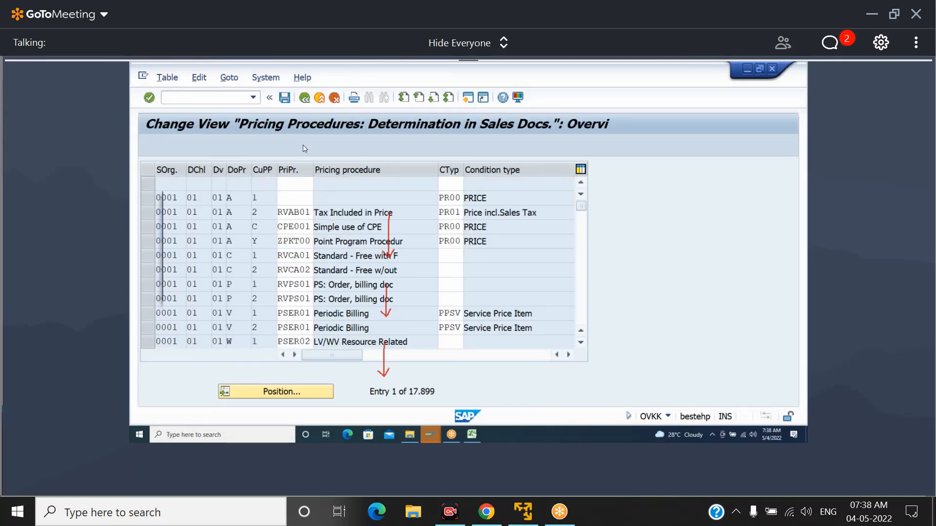
{"action": "key", "text": "Return"}
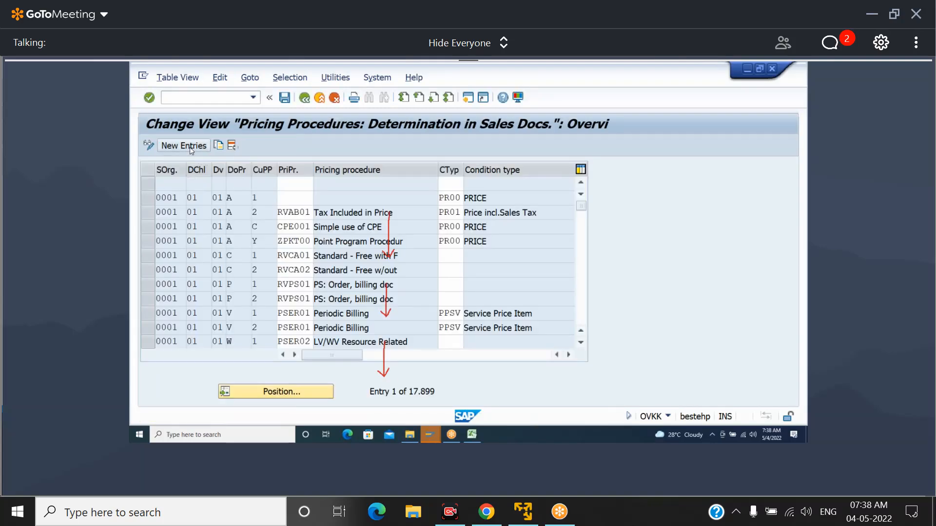
Start a new determination entry for sales organization S011, distribution channel S6, division 4S, document procedure Y and customer procedure 1
{"action": "left_click", "coordinate": [190, 145]}
{"action": "type", "text": "S011"}
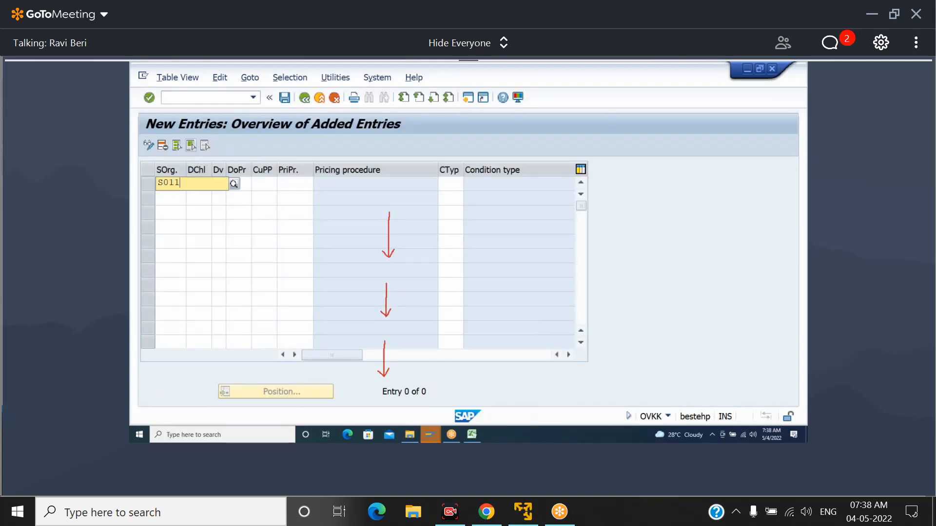
{"action": "key", "text": "Tab"}
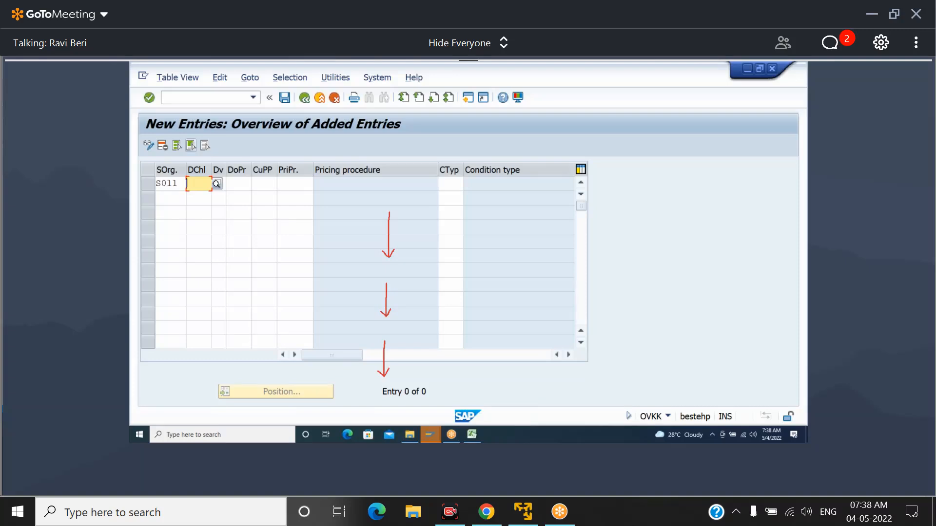
{"action": "type", "text": "S6"}
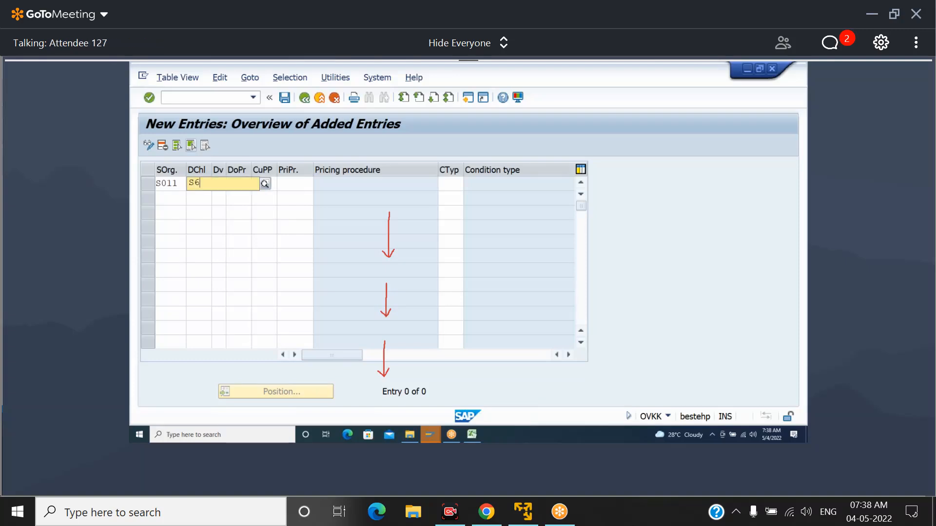
{"action": "key", "text": "Tab"}
{"action": "type", "text": "4S"}
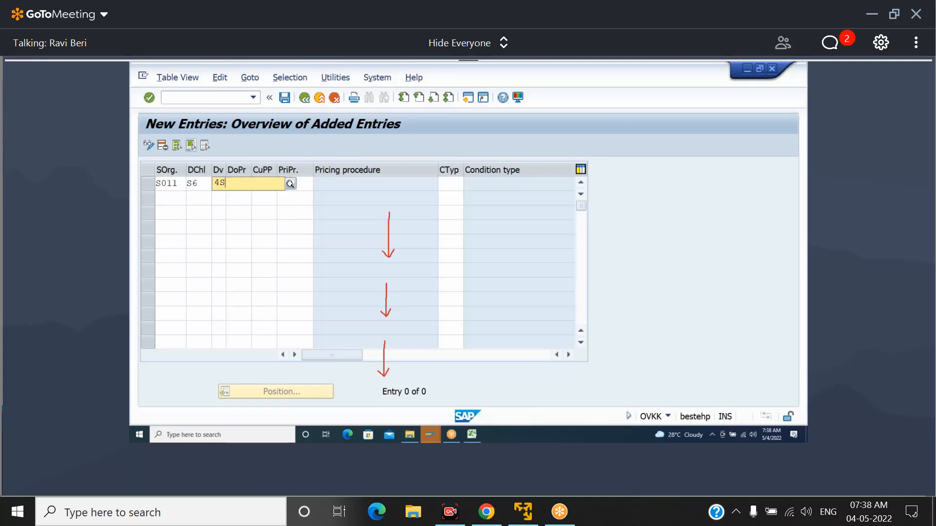
{"action": "key", "text": "Tab"}
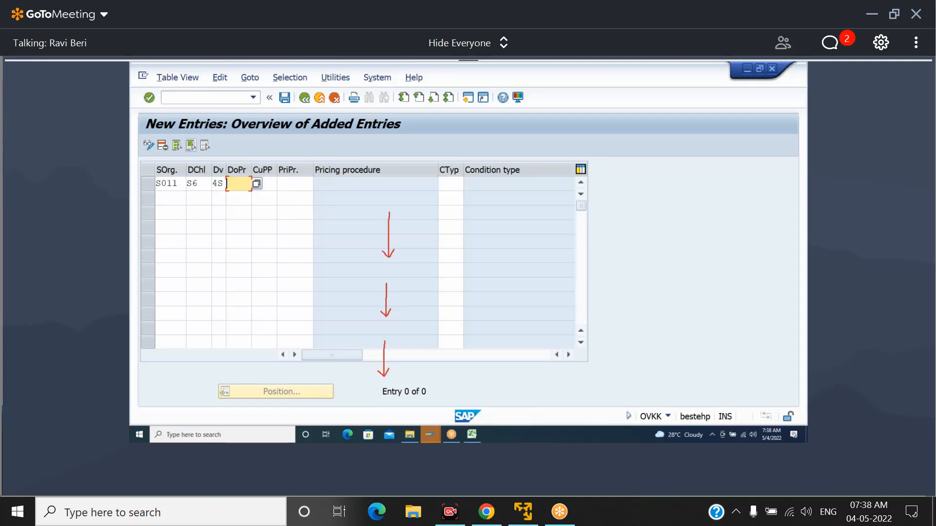
{"action": "type", "text": "Y"}
{"action": "key", "text": "Tab"}
{"action": "type", "text": "1"}
{"action": "key", "text": "Tab"}
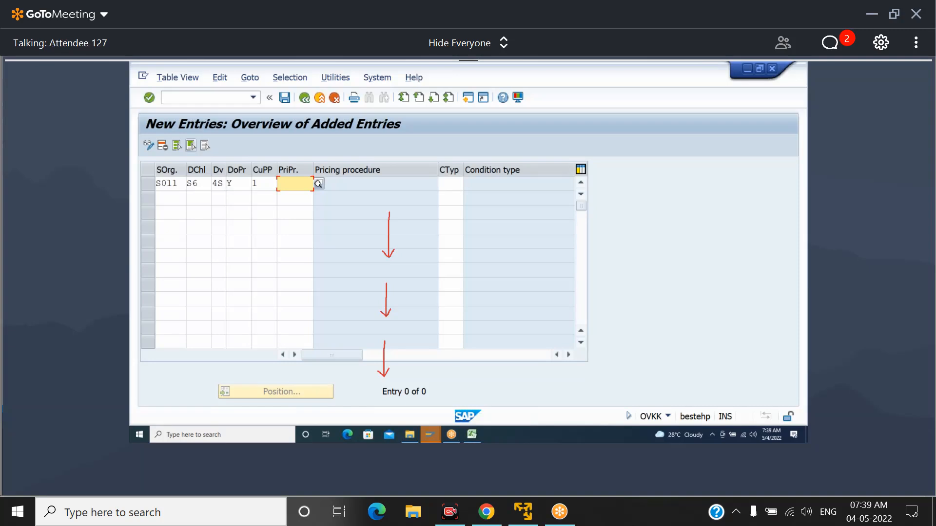
Assign pricing procedure C00001 and condition type PR00 to the new S011 entry and save it
{"action": "type", "text": "C"}
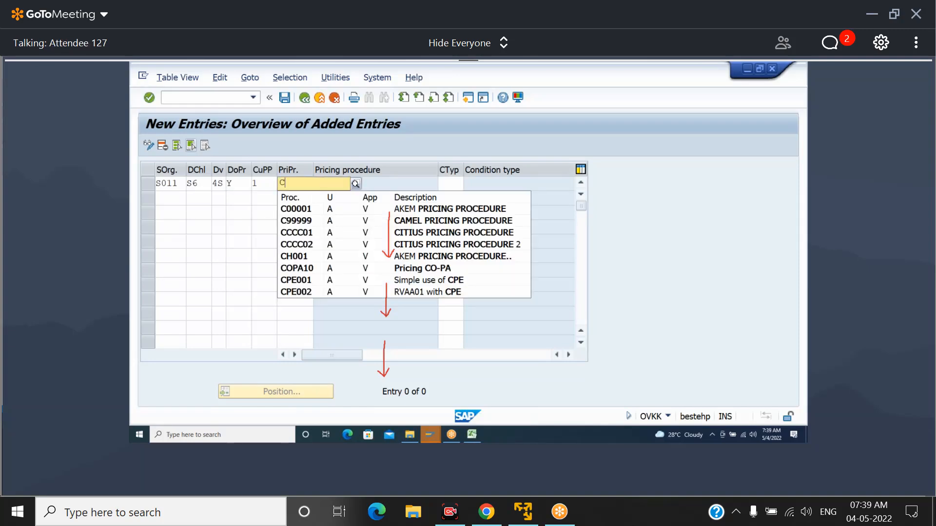
{"action": "key", "text": "Down"}
{"action": "key", "text": "Tab"}
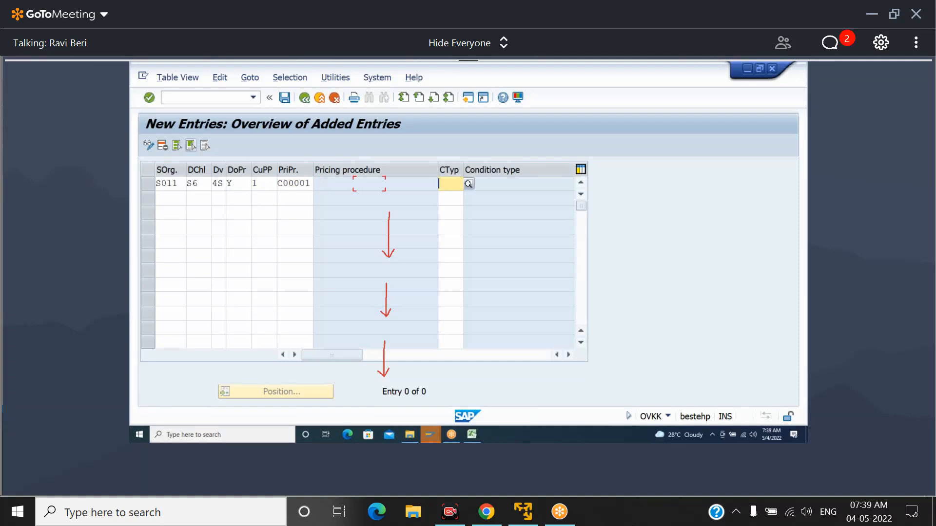
{"action": "type", "text": "PR00"}
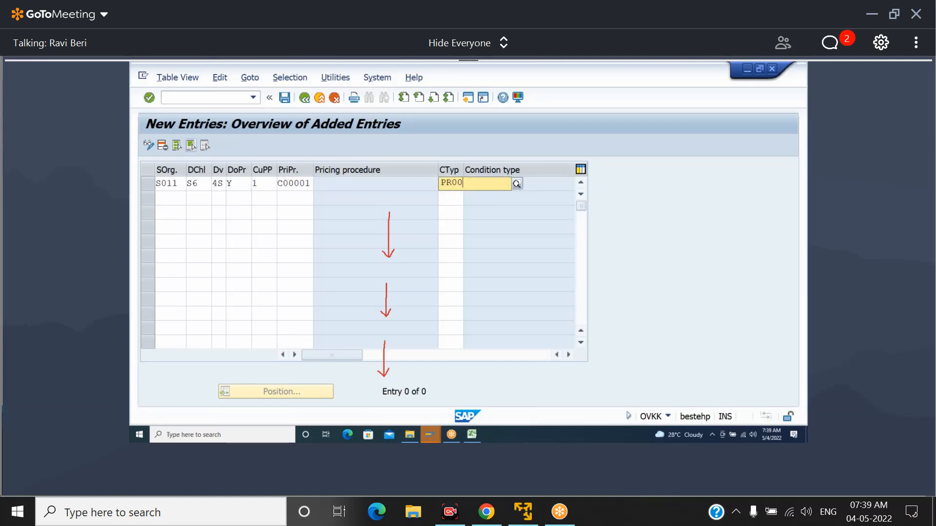
{"action": "key", "text": "Return"}
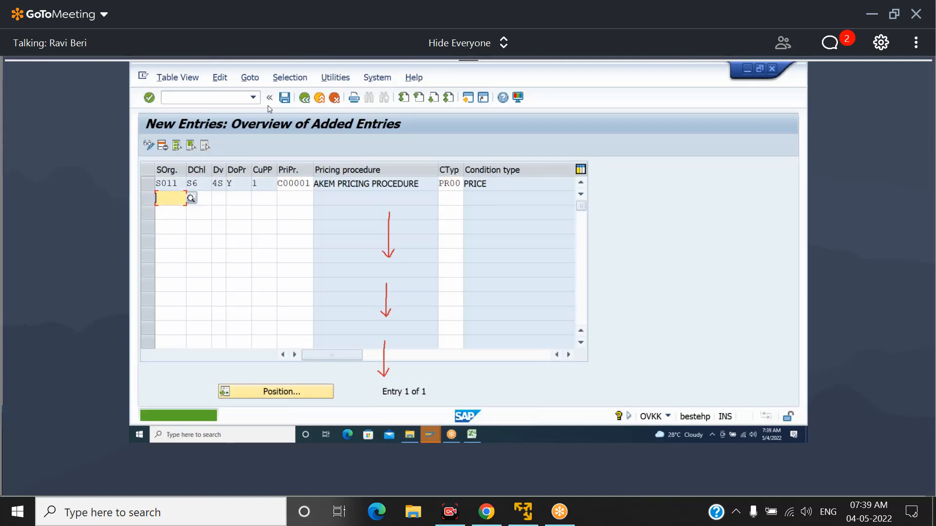
{"action": "left_click", "coordinate": [286, 101]}
{"action": "left_click", "coordinate": [287, 101]}
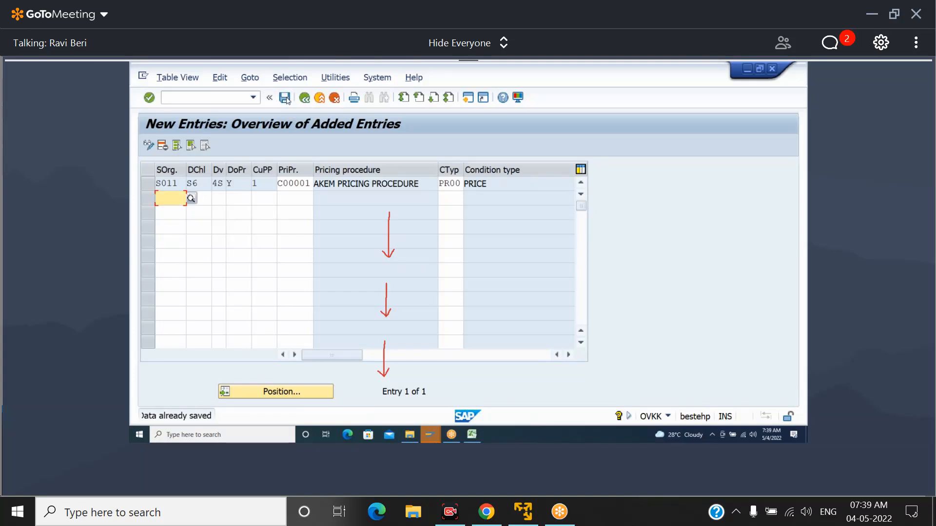
{"action": "left_click", "coordinate": [286, 102]}
{"action": "left_click", "coordinate": [286, 100]}
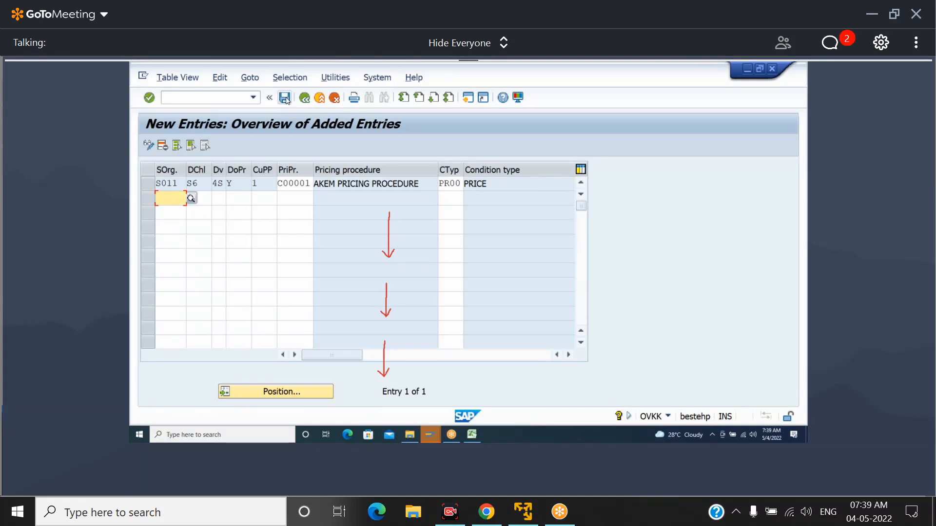
Open transaction VA41 and continue to a WK1 contract for sales organization S011, distribution channel S6 and division 4S
{"action": "left_click", "coordinate": [201, 96]}
{"action": "type", "text": "/"}
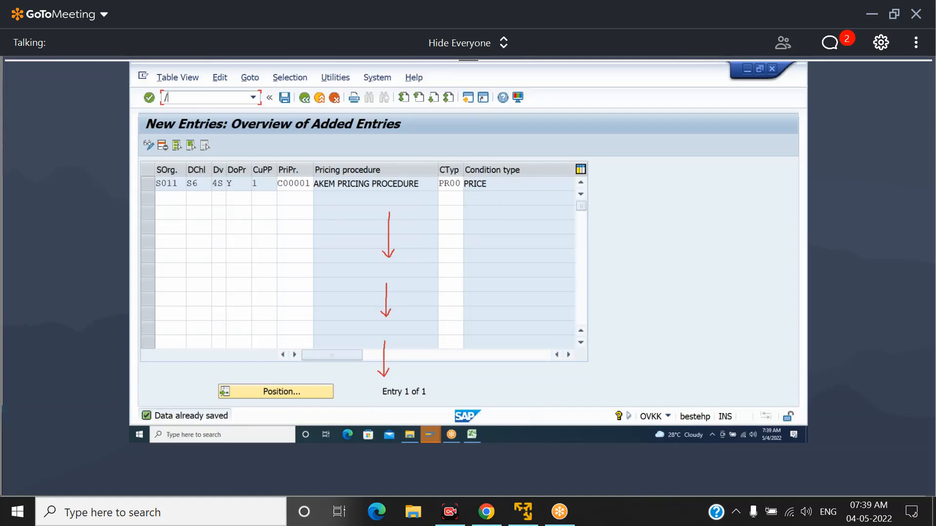
{"action": "type", "text": "NVA41"}
{"action": "key", "text": "Return"}
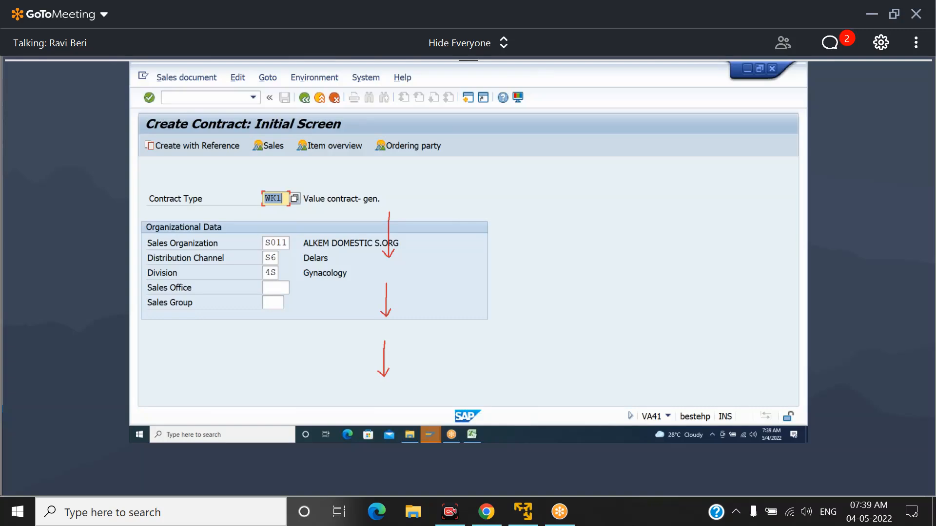
{"action": "key", "text": "Return"}
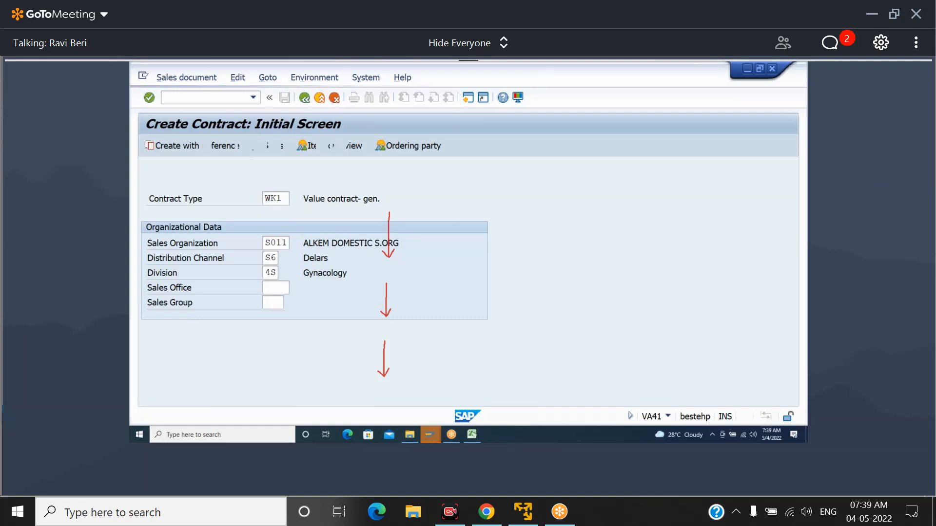
Enter the sold-to party and PO number in the contract header and set the valid-to date to 31.03.2023
{"action": "type", "text": "152"}
{"action": "key", "text": "Tab"}
{"action": "key", "text": "Tab"}
{"action": "type", "text": "10200"}
{"action": "key", "text": "Tab"}
{"action": "key", "text": "Tab"}
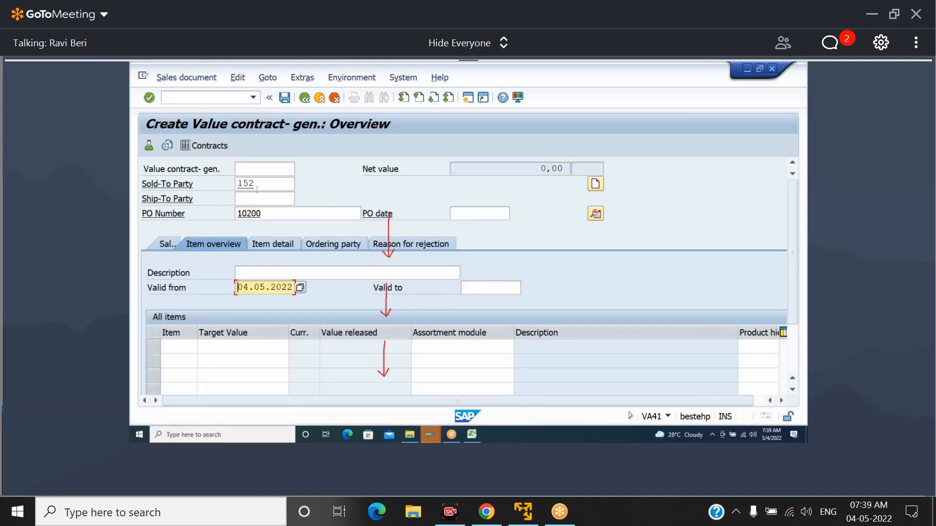
{"action": "key", "text": "Tab"}
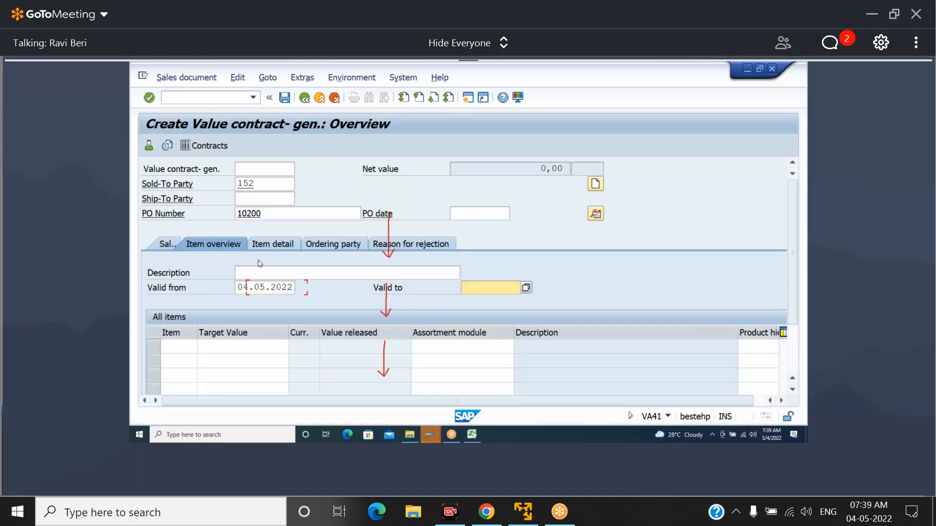
{"action": "key", "text": "Return"}
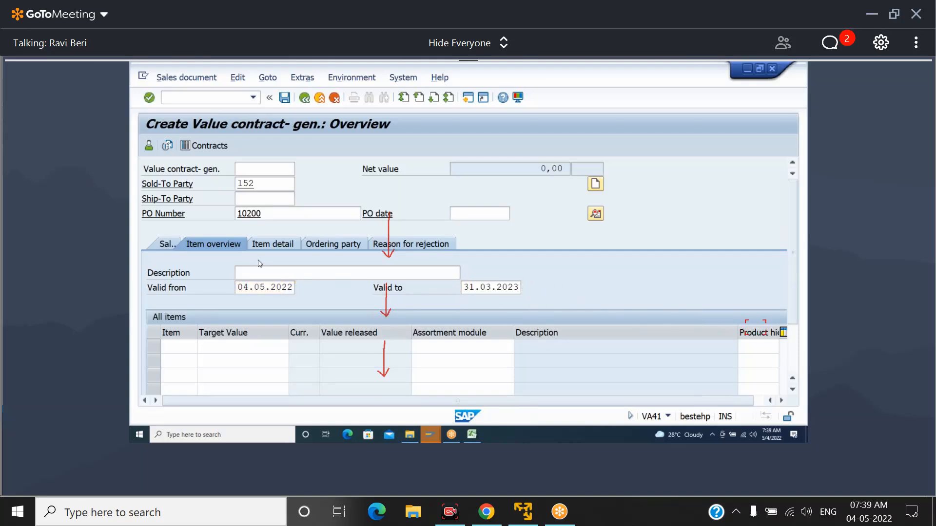
{"action": "left_click", "coordinate": [248, 350]}
{"action": "type", "text": "20000000"}
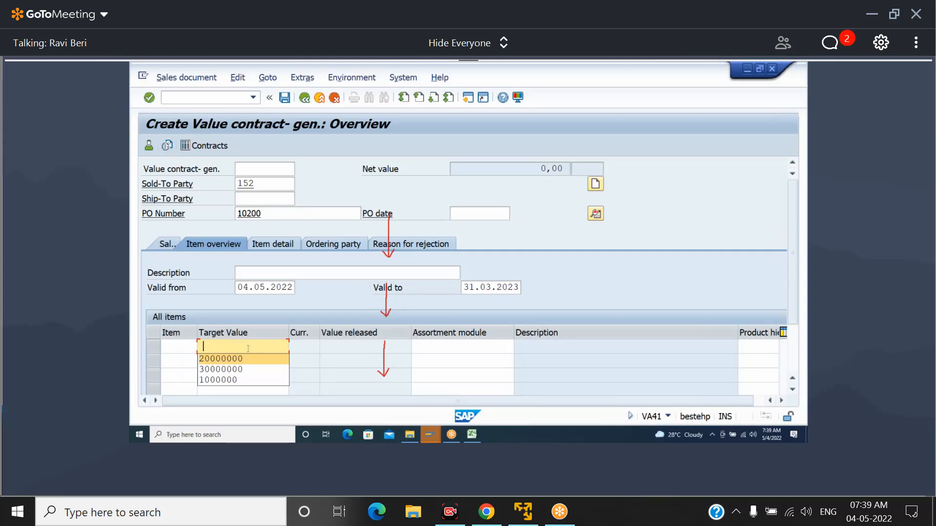
{"action": "key", "text": "Tab"}
{"action": "type", "text": "10000001438"}
{"action": "key", "text": "Tab"}
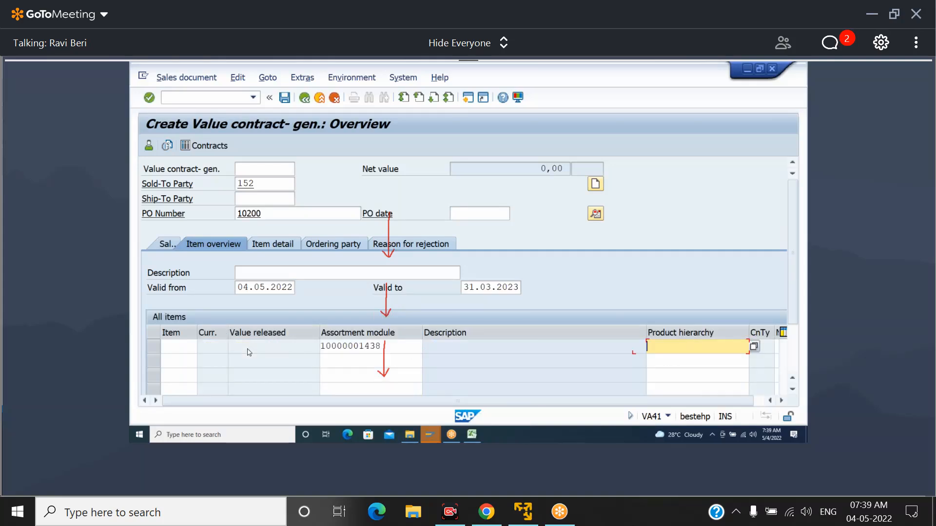
{"action": "key", "text": "Return"}
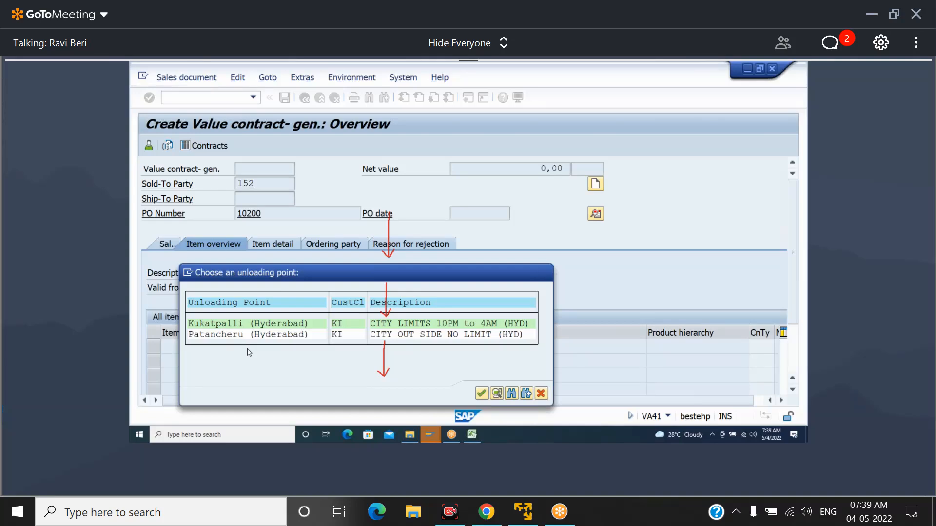
{"action": "key", "text": "Return"}
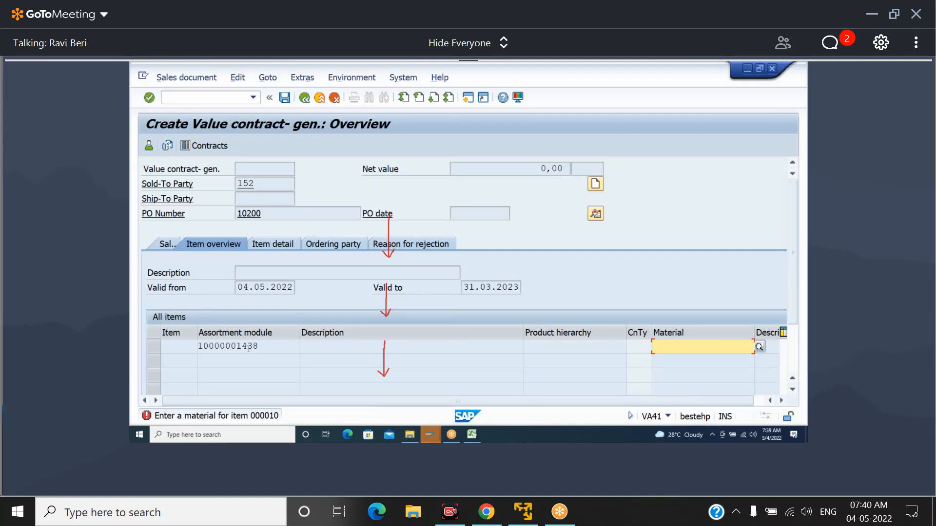
Look up the sales materials for S011 and S6 and assign material LEXI30500100BOT to the contract item
{"action": "left_click", "coordinate": [760, 347]}
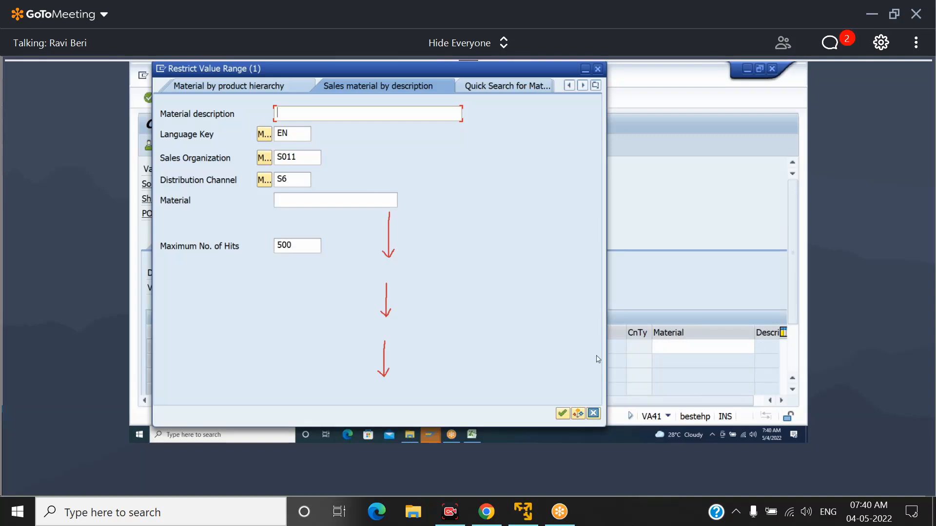
{"action": "left_click", "coordinate": [561, 414]}
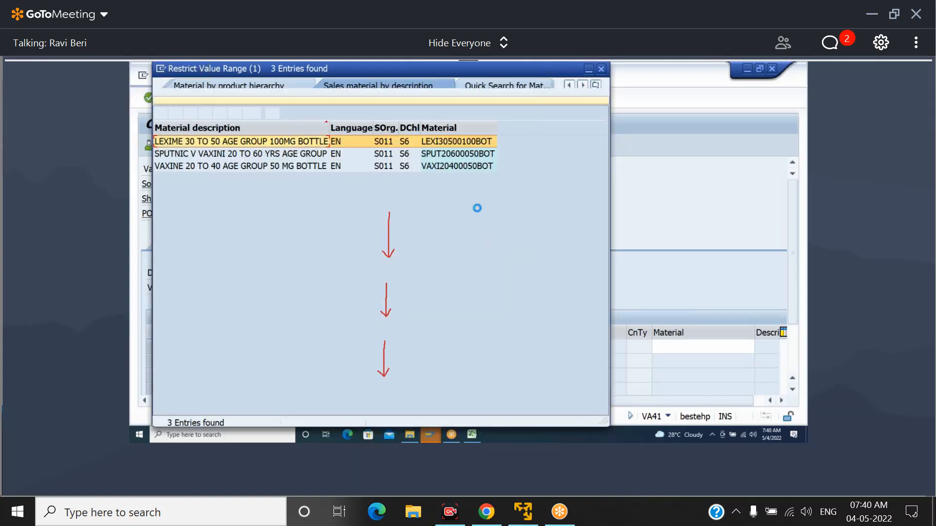
{"action": "double_click", "coordinate": [449, 145]}
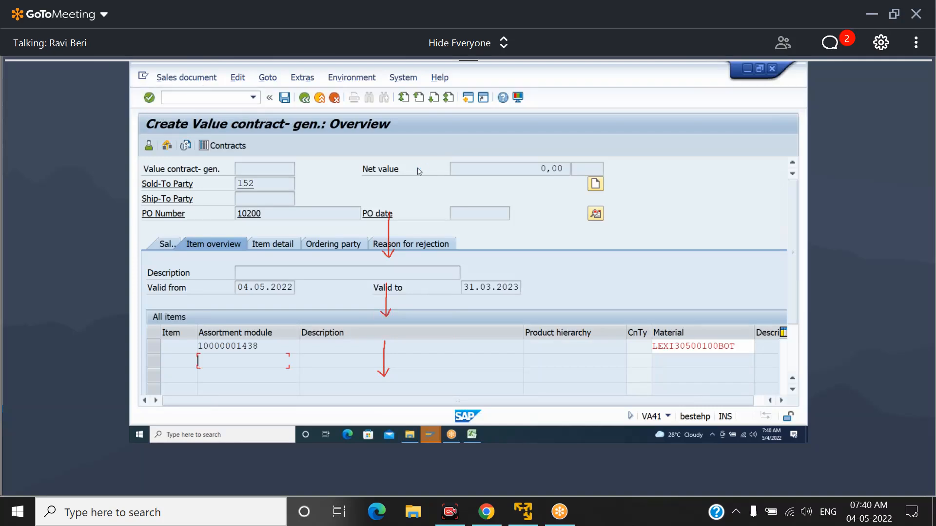
{"action": "key", "text": "Return"}
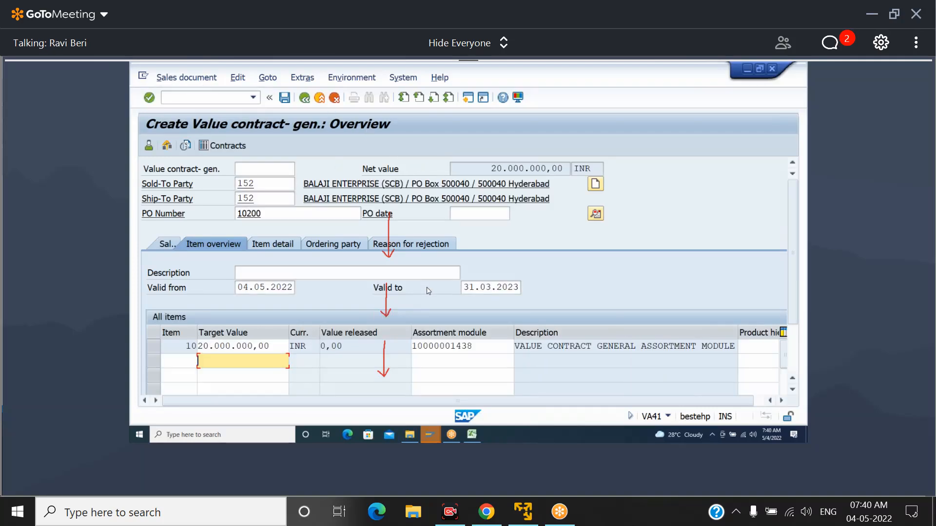
Review the item's assortment module and save the value contract
{"action": "left_click_drag", "start_coordinate": [472, 346], "coordinate": [392, 342]}
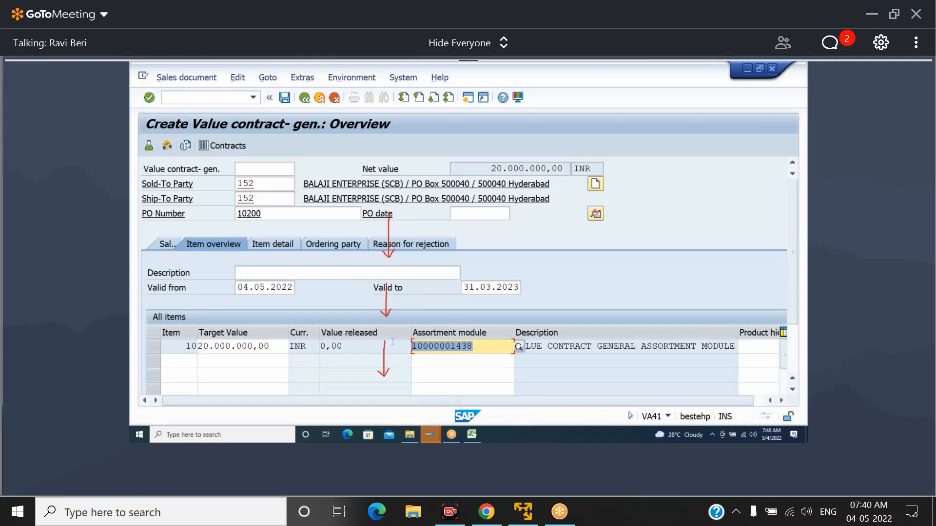
{"action": "left_click", "coordinate": [487, 347]}
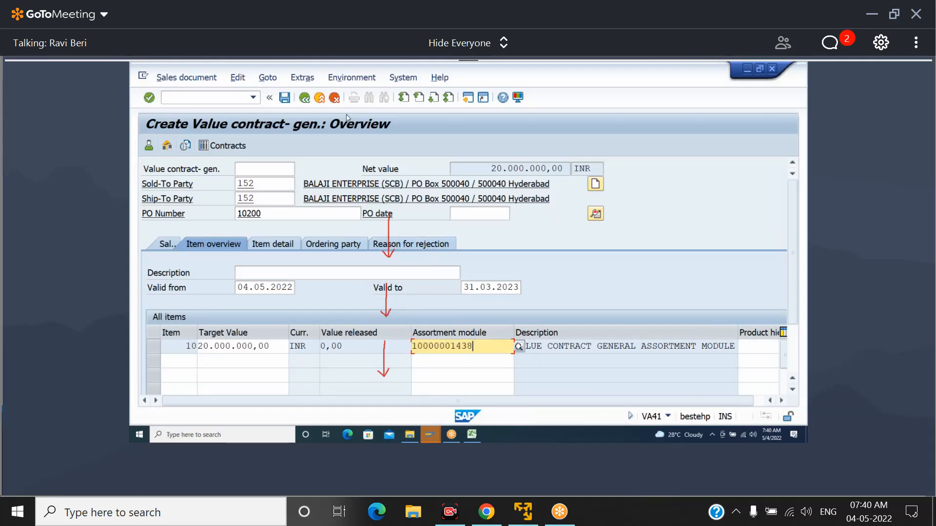
{"action": "left_click", "coordinate": [284, 98]}
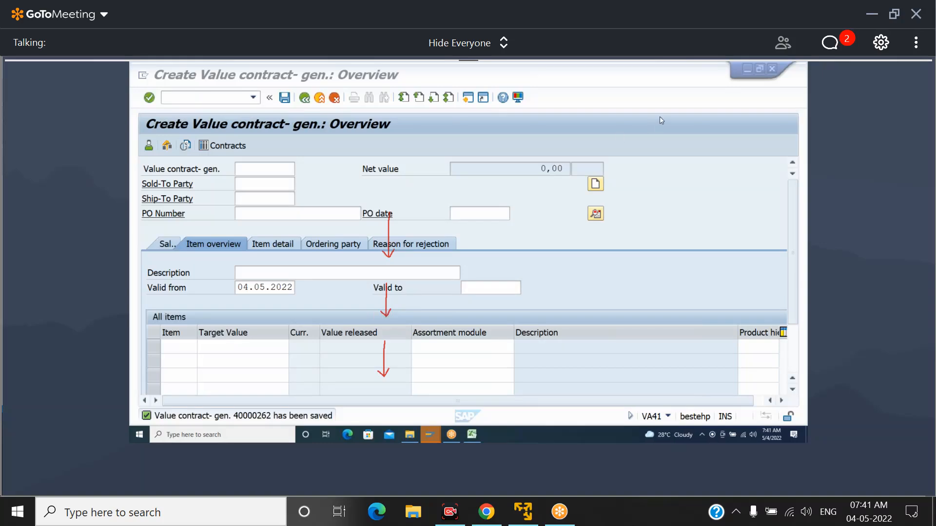
Open transaction VA01 for creating a sales order
{"action": "left_click", "coordinate": [220, 95]}
{"action": "type", "text": "/NVA01"}
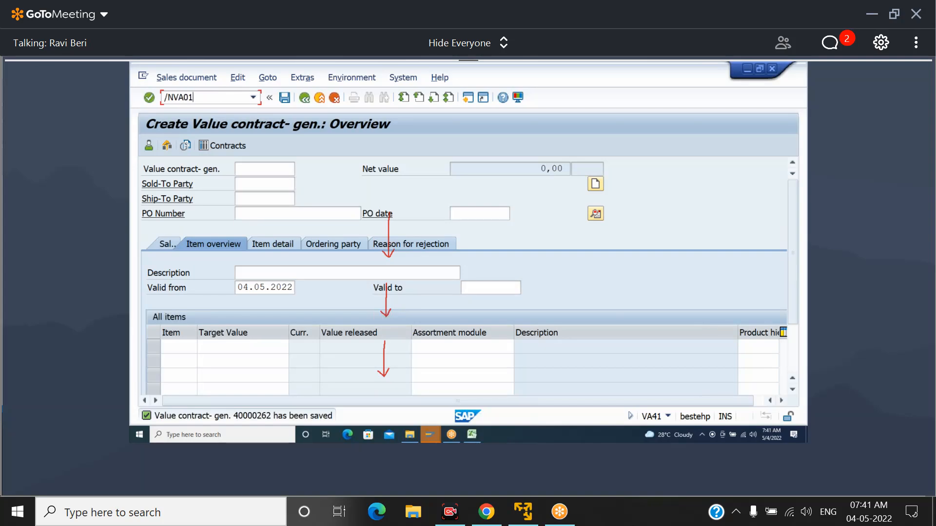
{"action": "key", "text": "Return"}
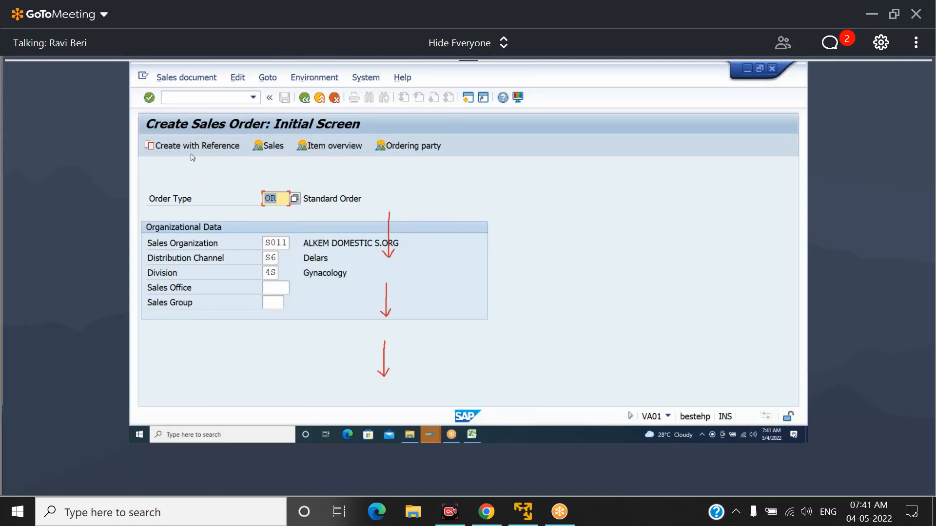
Create the order with reference to the WK1 value contract, finding the contract through the customer document search and copying it
{"action": "left_click", "coordinate": [201, 148]}
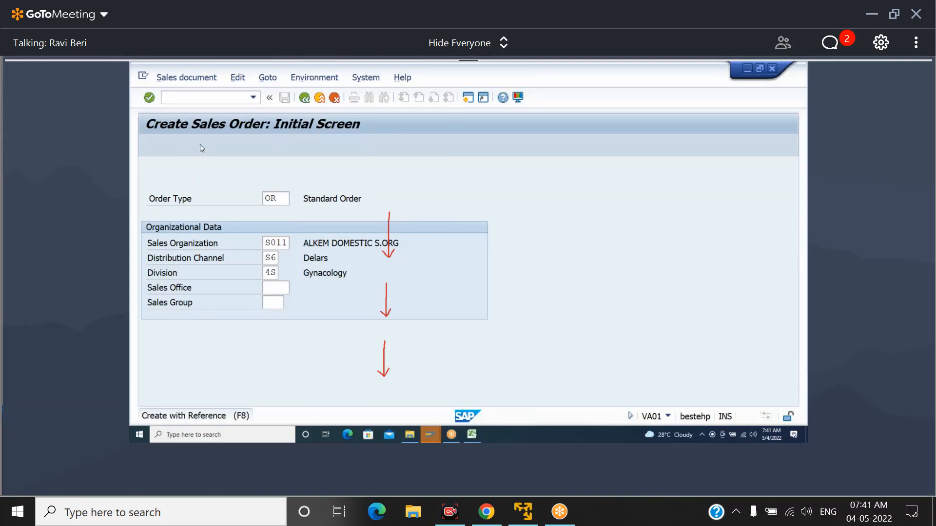
{"action": "left_click", "coordinate": [320, 167]}
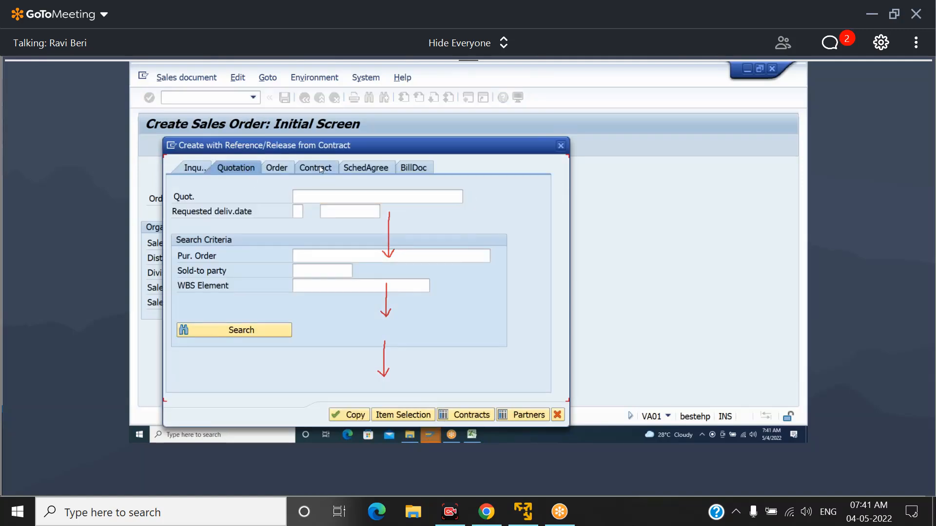
{"action": "left_click", "coordinate": [468, 195]}
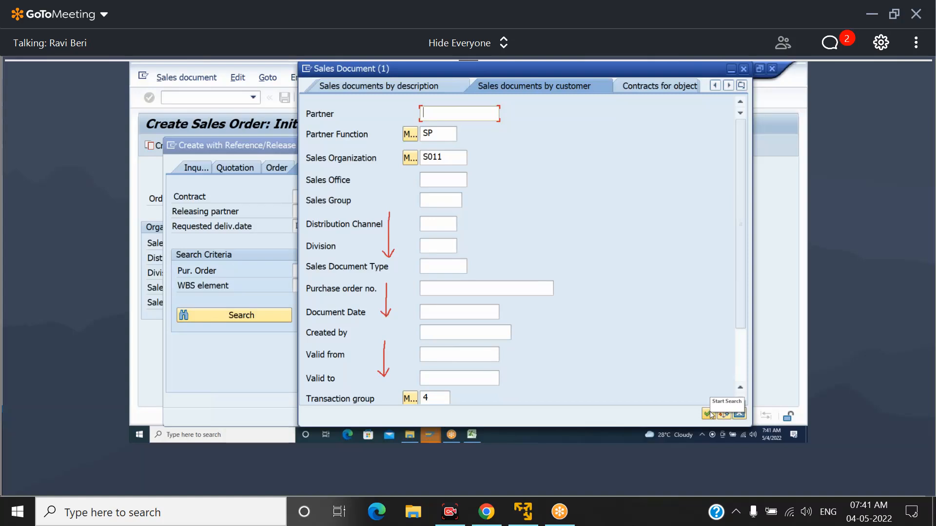
{"action": "left_click", "coordinate": [711, 415]}
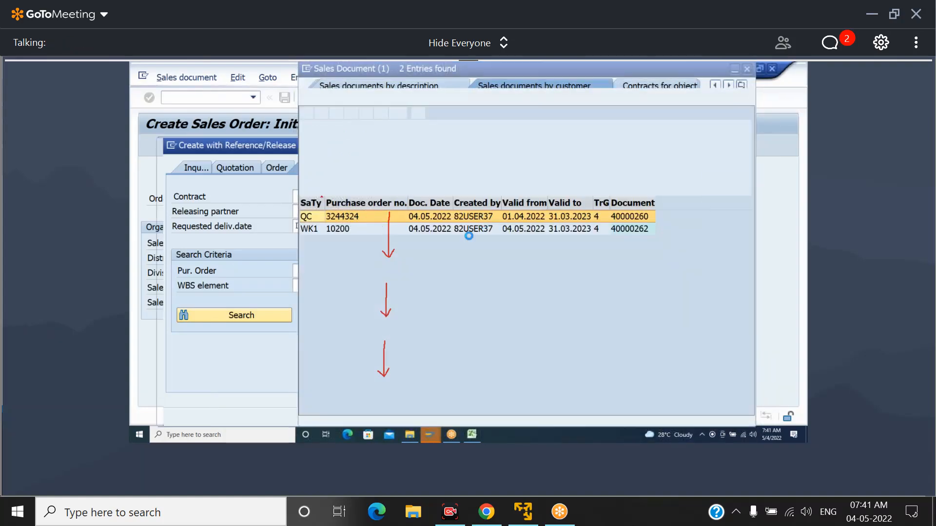
{"action": "left_click", "coordinate": [351, 230]}
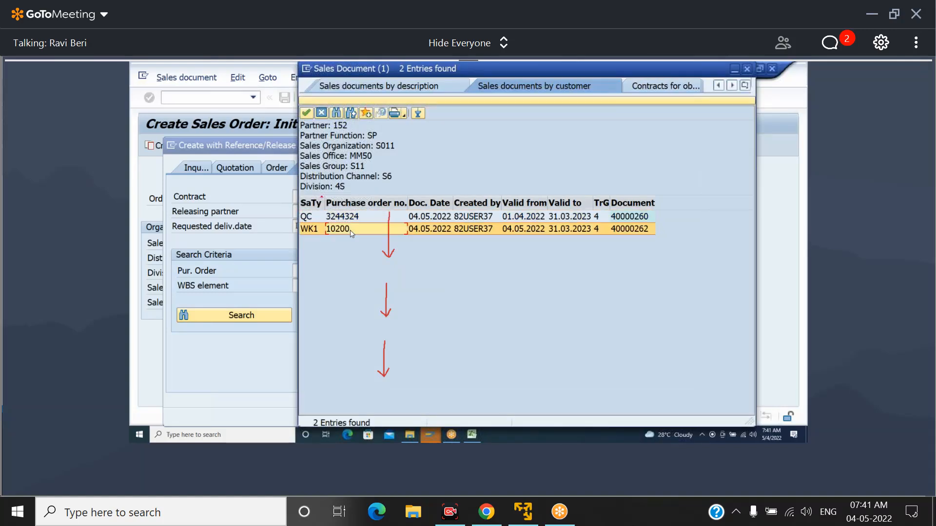
{"action": "left_click", "coordinate": [632, 230]}
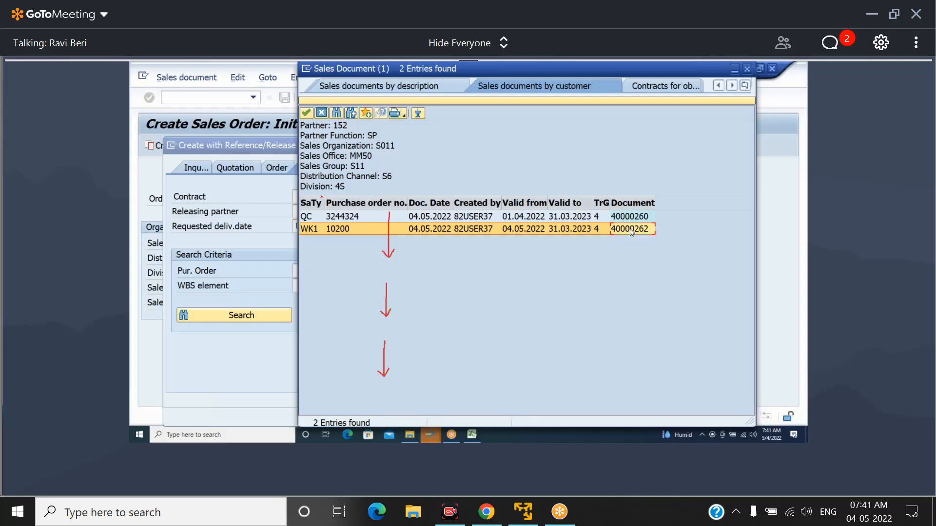
{"action": "double_click", "coordinate": [631, 230]}
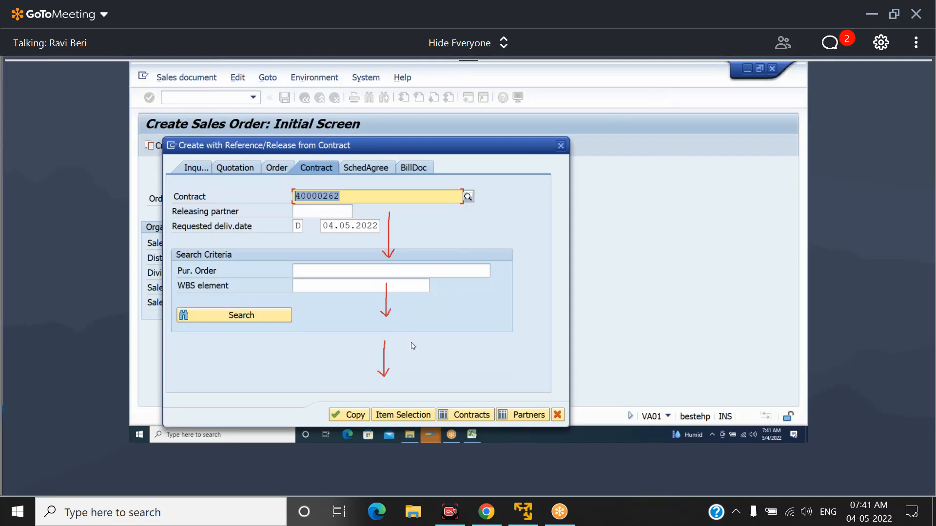
{"action": "left_click", "coordinate": [347, 415]}
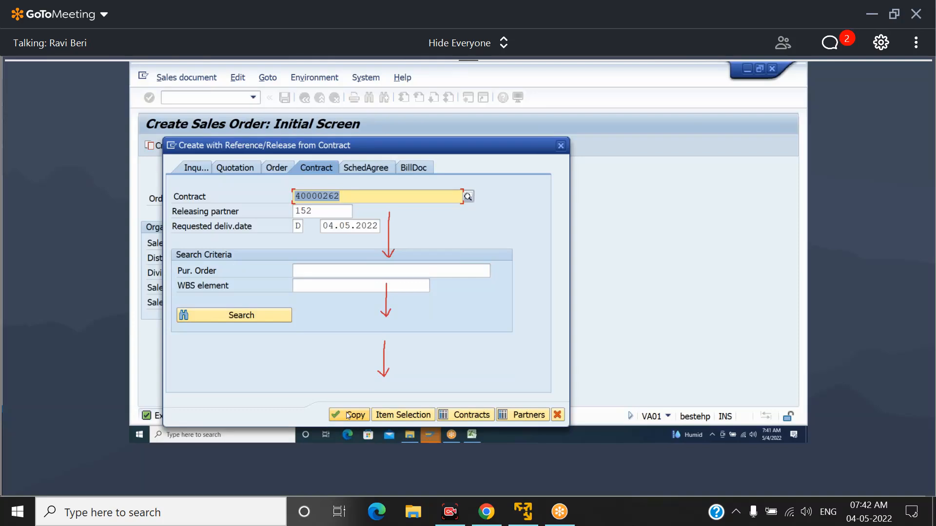
{"action": "left_click", "coordinate": [347, 415]}
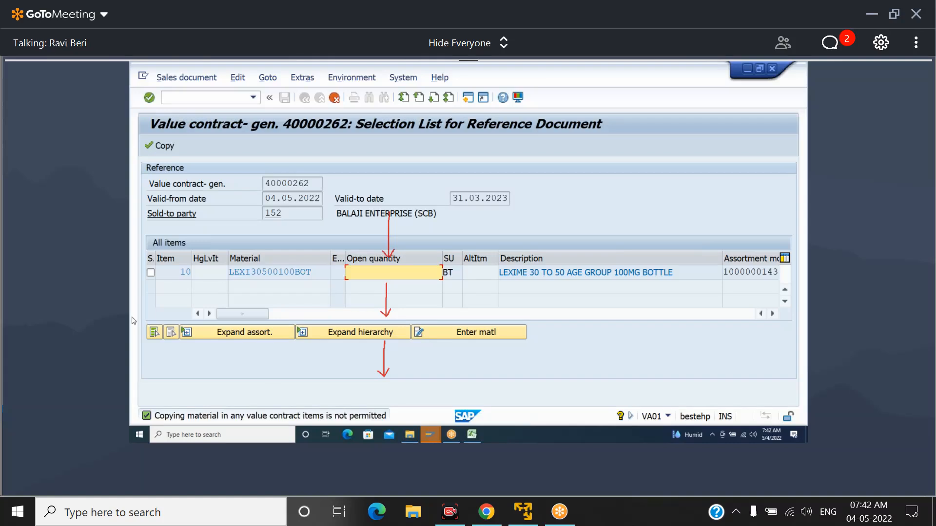
Expand contract item 10's assortment module, set the order quantity of LEXI30500100BOT to 200, and copy it into the order
{"action": "left_click", "coordinate": [151, 273]}
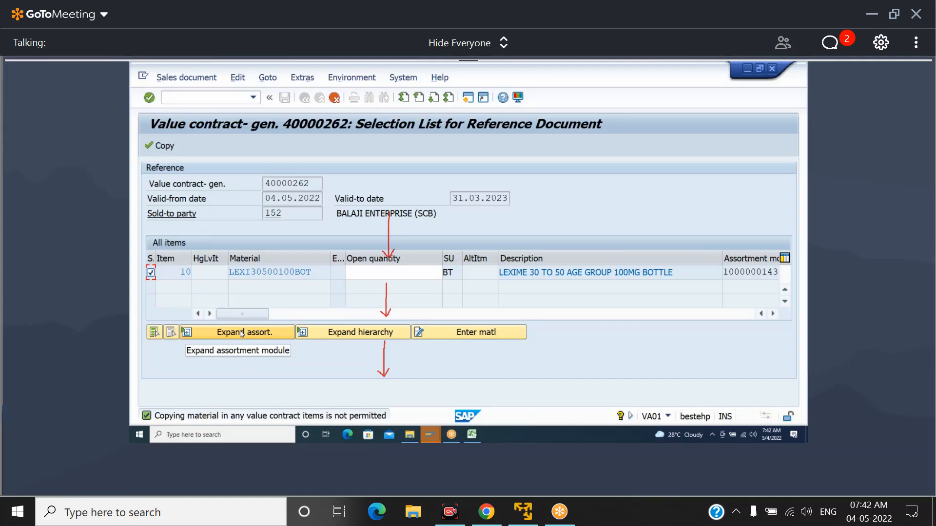
{"action": "left_click", "coordinate": [238, 336]}
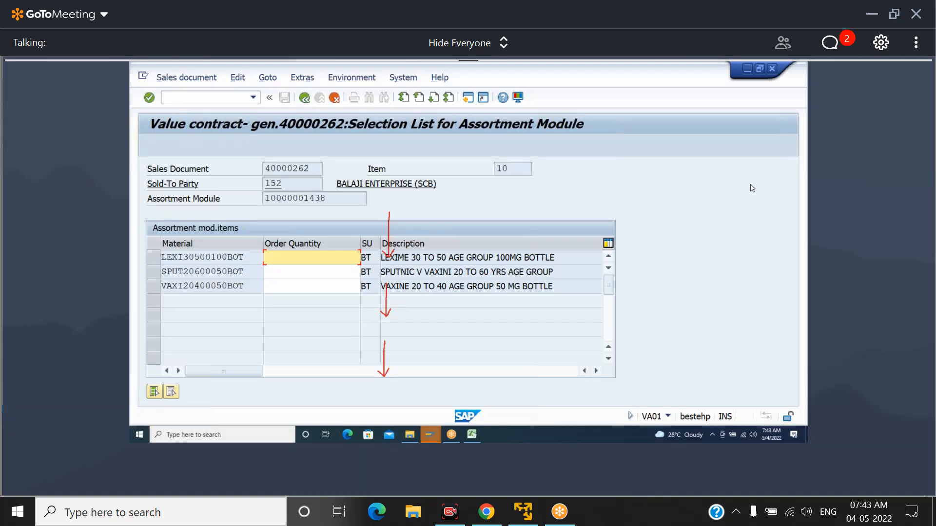
{"action": "left_click", "coordinate": [740, 230]}
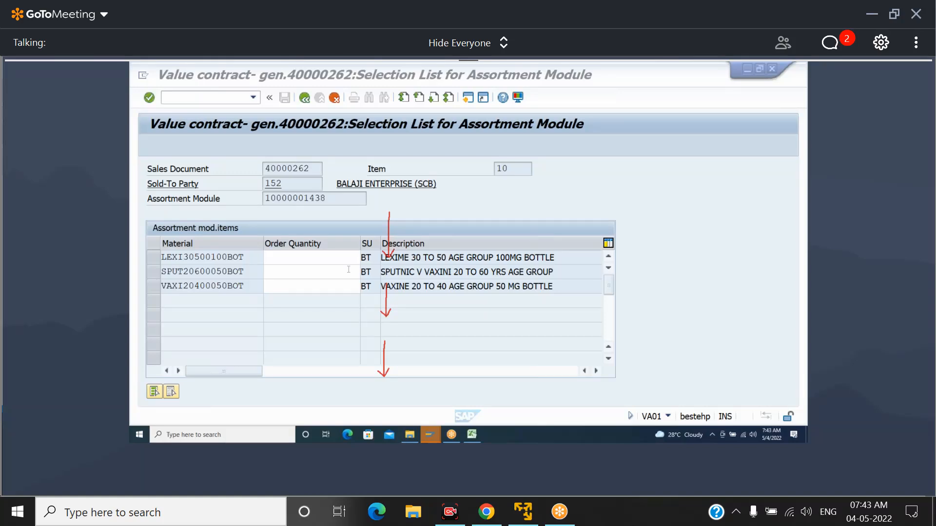
{"action": "left_click", "coordinate": [294, 257]}
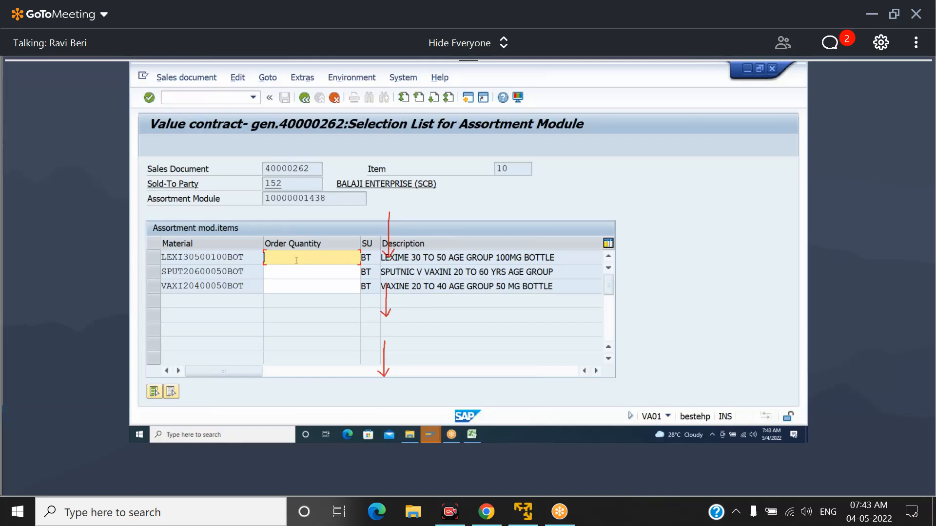
{"action": "type", "text": "200"}
{"action": "key", "text": "Return"}
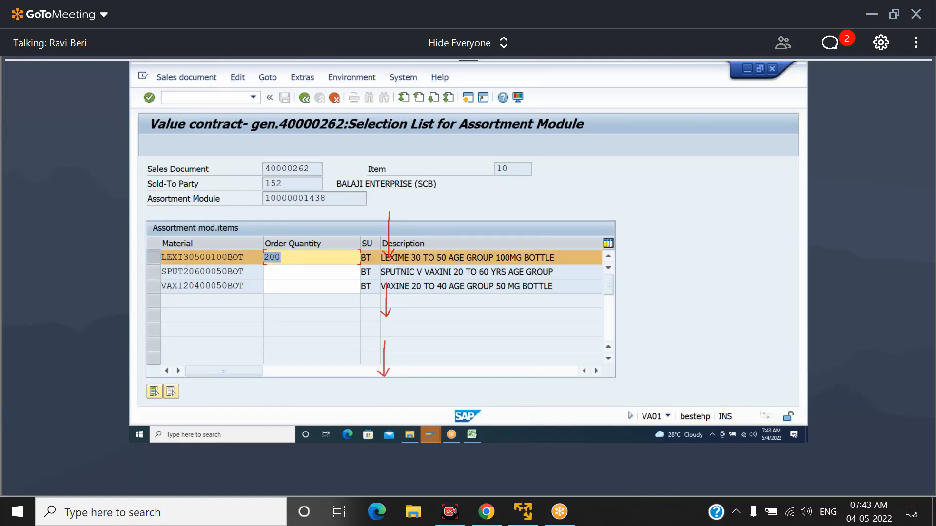
{"action": "left_click", "coordinate": [305, 99]}
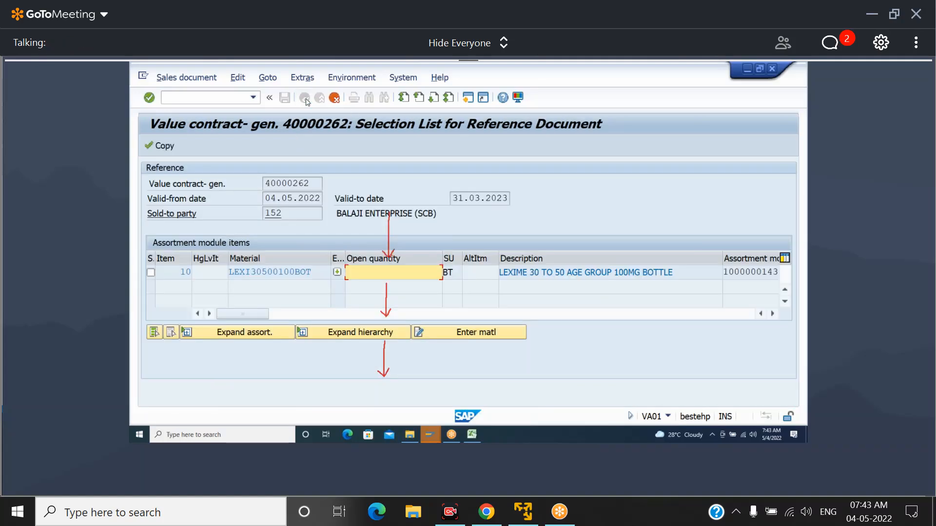
{"action": "left_click", "coordinate": [160, 147]}
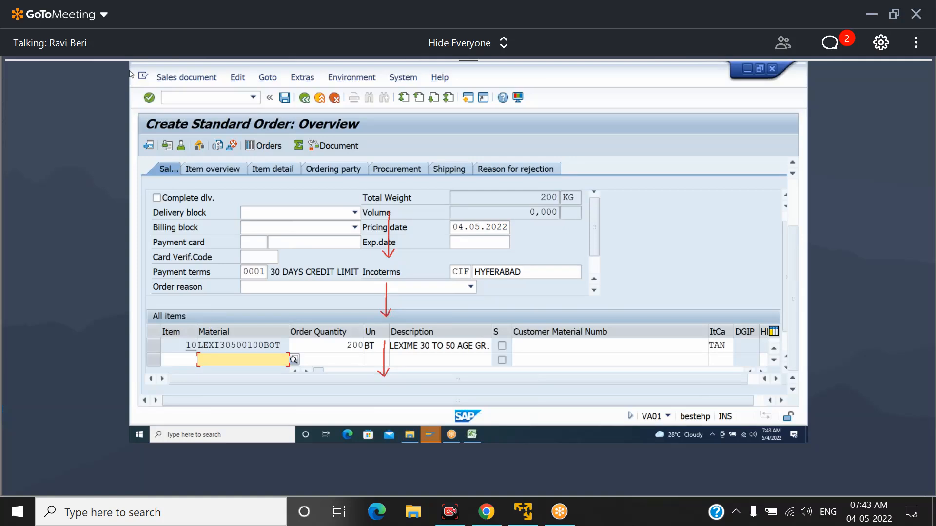
Abandon the unsaved standard order and restart transaction VA01
{"action": "left_click", "coordinate": [186, 96]}
{"action": "type", "text": "/NVA02"}
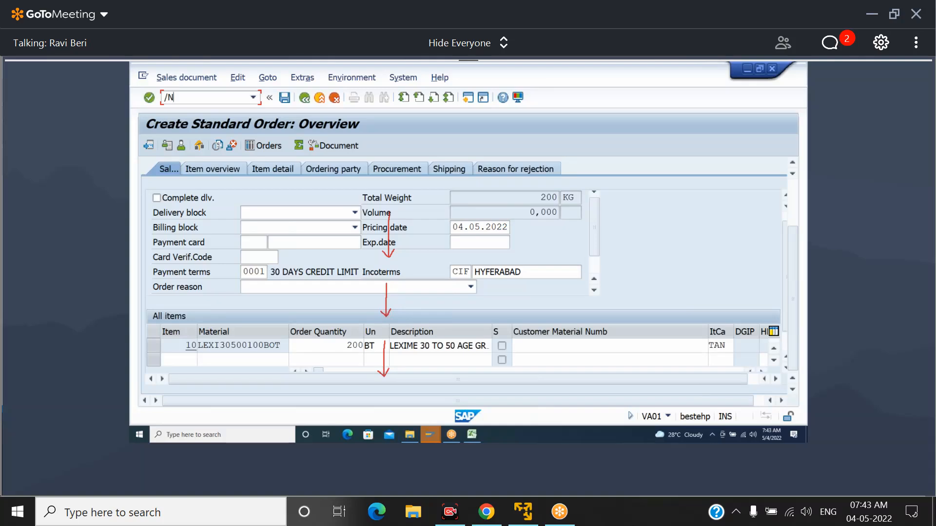
{"action": "key", "text": "Return"}
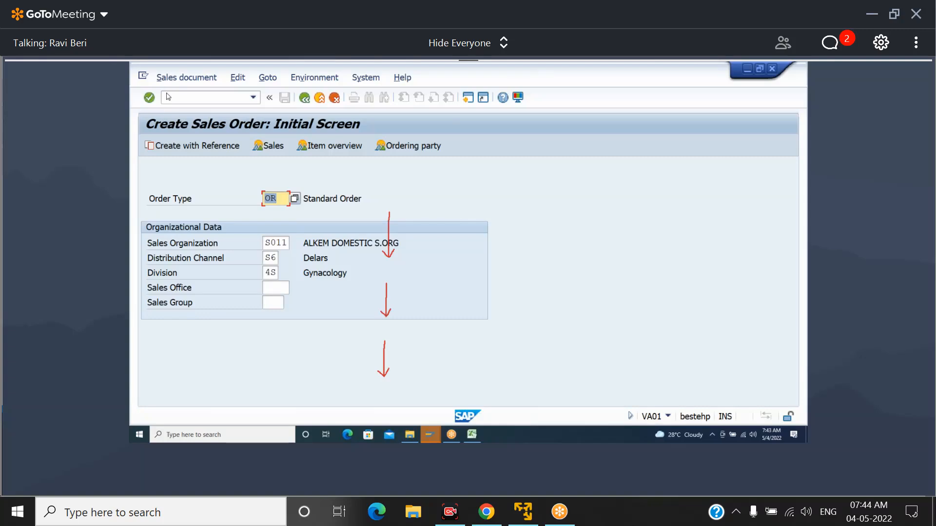
Reference the WK1 general value contract for a new OR order, selecting it from the contract search and copying it
{"action": "left_click", "coordinate": [198, 146]}
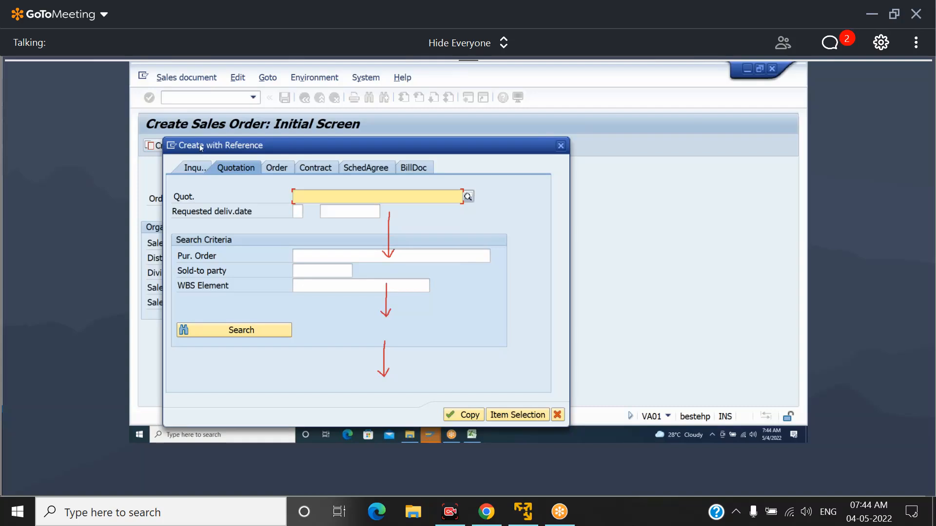
{"action": "left_click", "coordinate": [319, 168]}
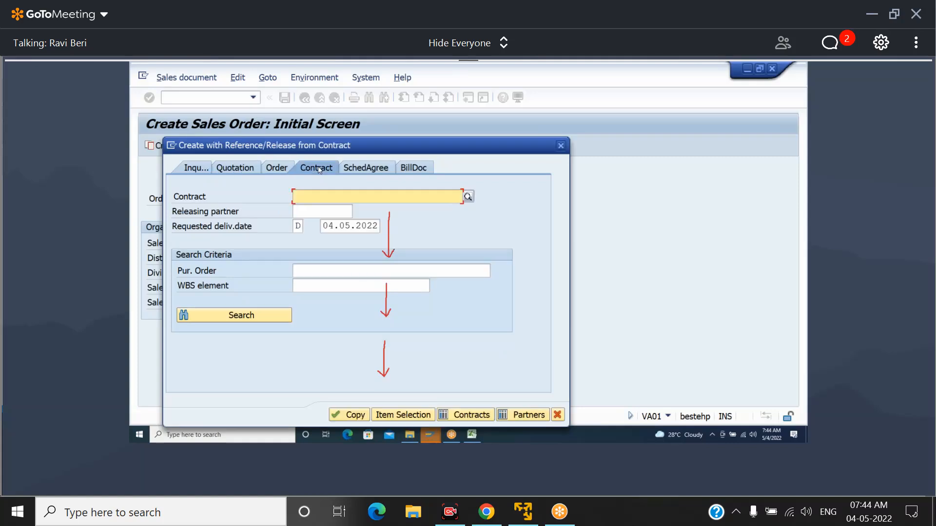
{"action": "left_click", "coordinate": [468, 197]}
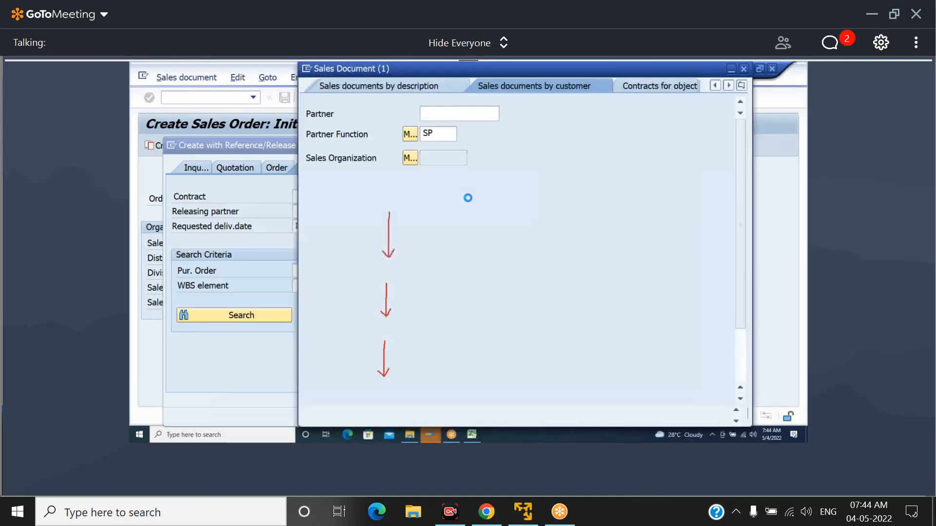
{"action": "left_click", "coordinate": [708, 414]}
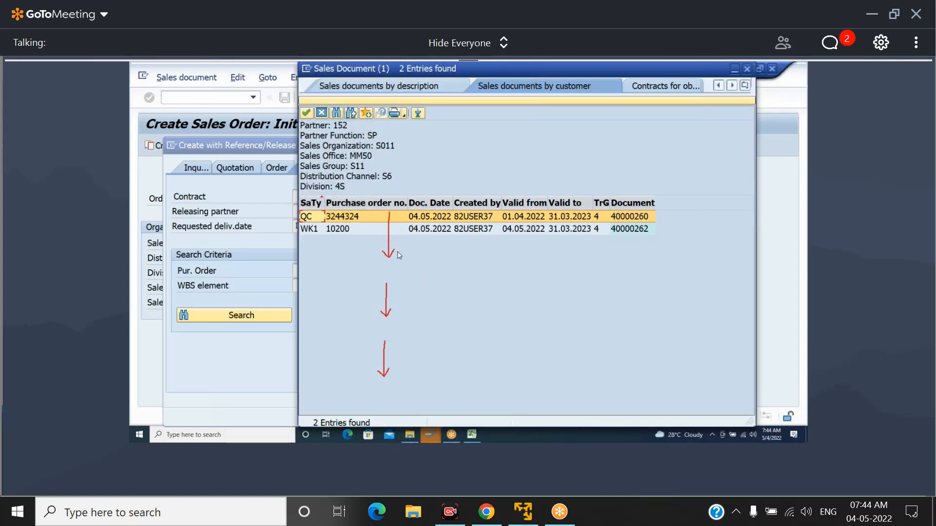
{"action": "left_click", "coordinate": [336, 228]}
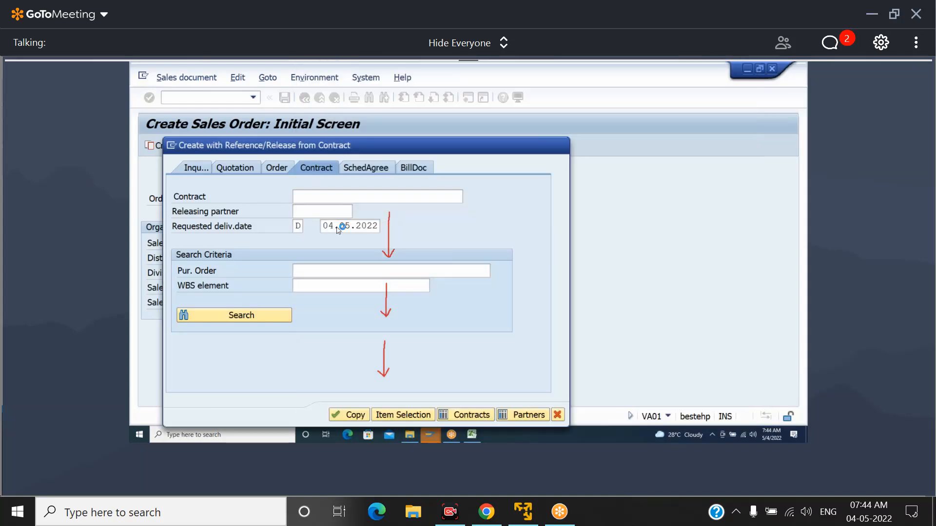
{"action": "left_click", "coordinate": [350, 415]}
{"action": "left_click", "coordinate": [351, 414]}
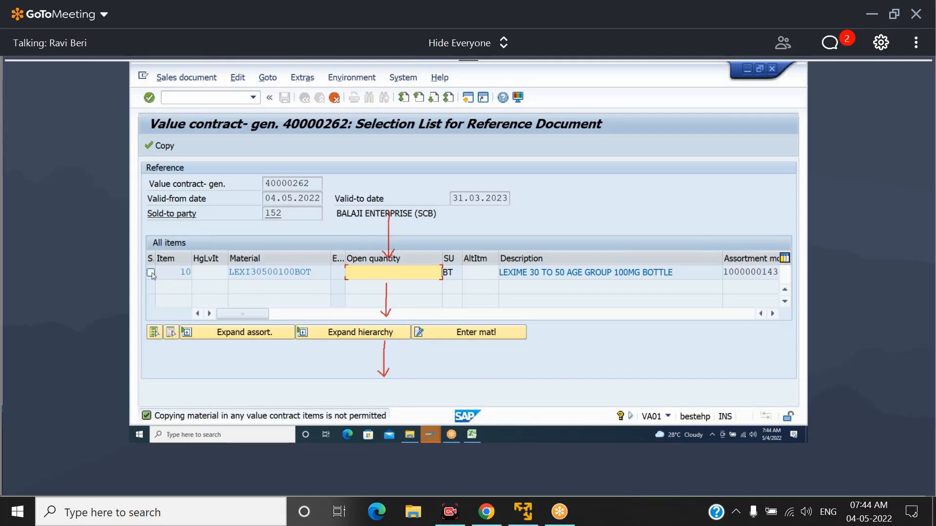
Select contract item 10, expand its assortment module, and copy 200 BT of material LEXI30500100BOT into the standard order
{"action": "left_click", "coordinate": [151, 273]}
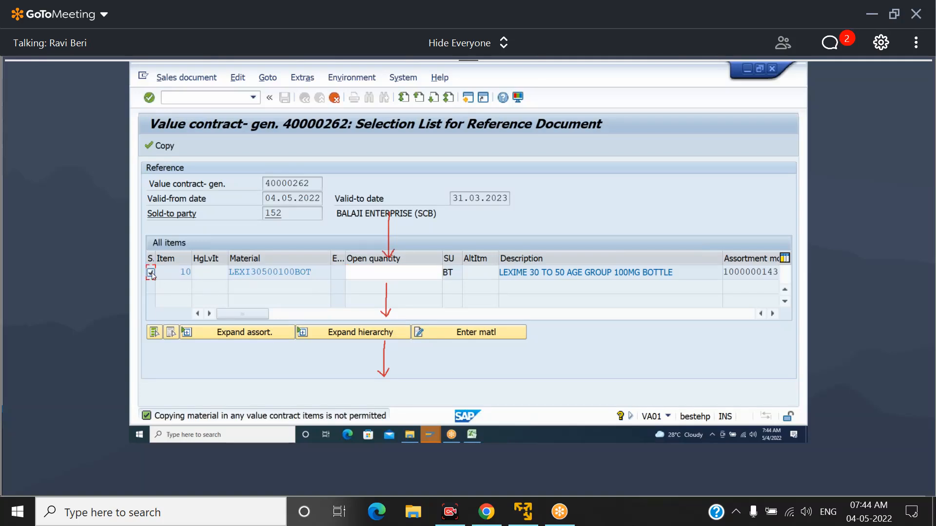
{"action": "left_click", "coordinate": [243, 334]}
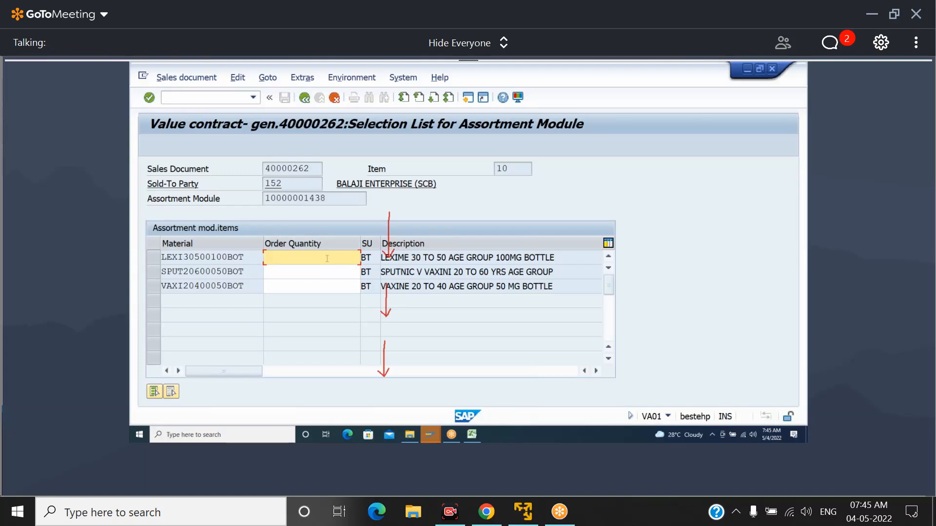
{"action": "type", "text": "200"}
{"action": "key", "text": "Return"}
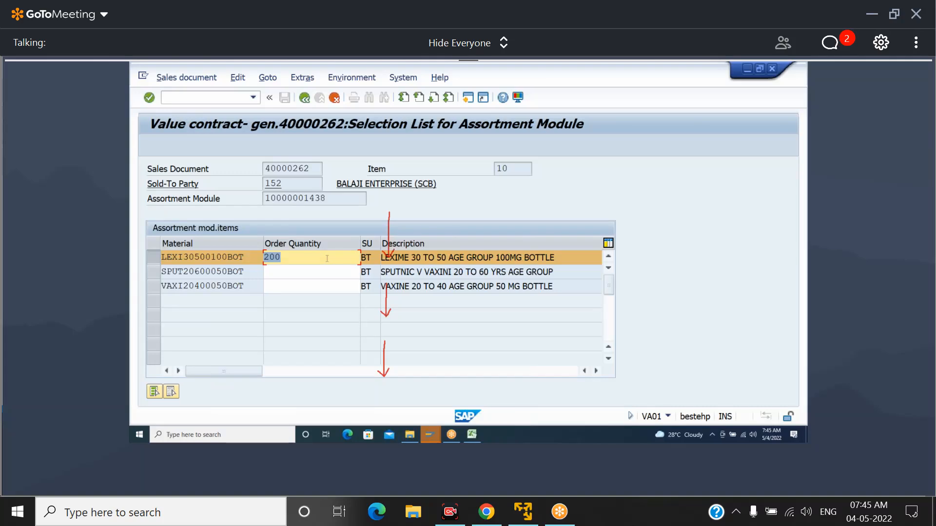
{"action": "left_click", "coordinate": [305, 99]}
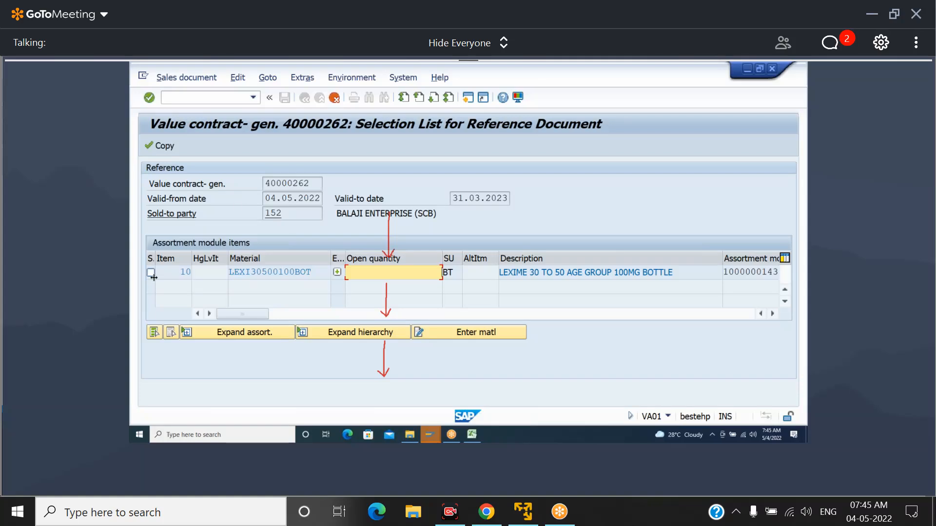
{"action": "left_click", "coordinate": [163, 148]}
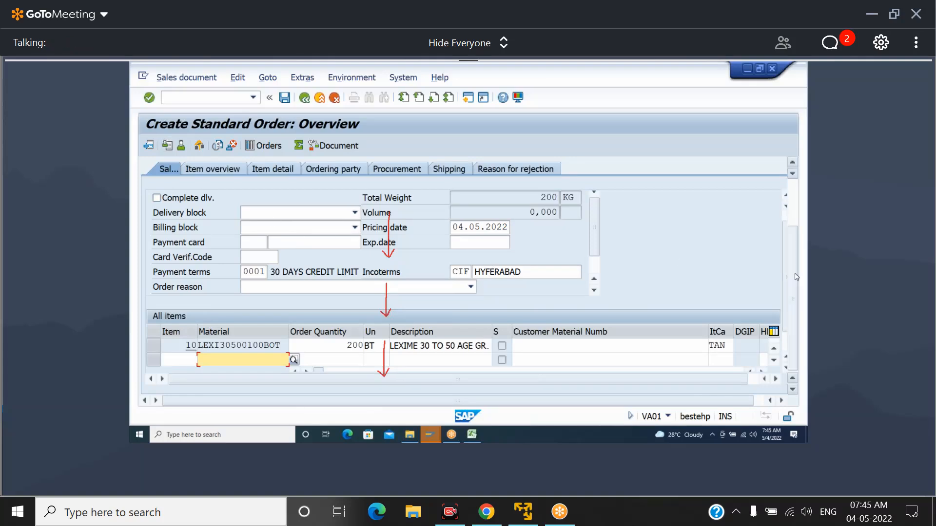
Fill in the purchase order number in the order header and try to save the standard order
{"action": "scroll", "coordinate": [796, 276], "scroll_direction": "up", "scroll_amount": 3}
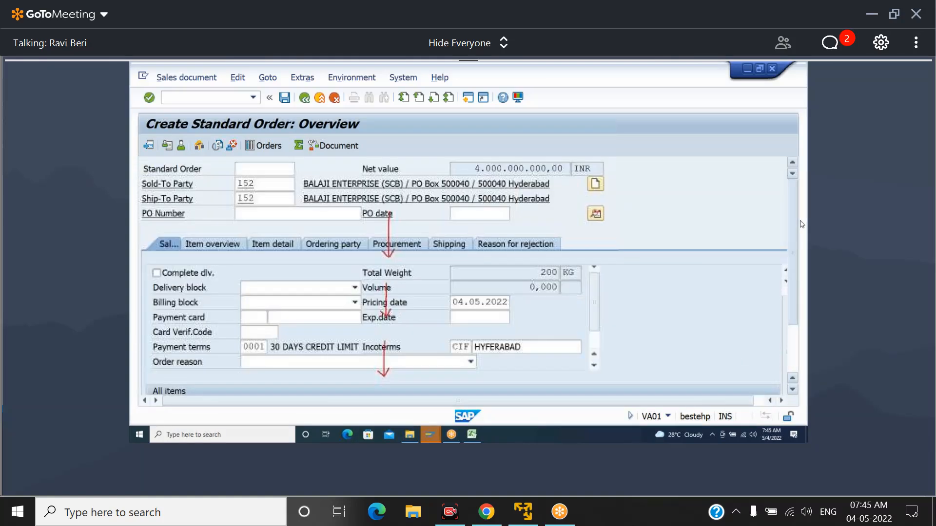
{"action": "left_click", "coordinate": [325, 213]}
{"action": "type", "text": "1"}
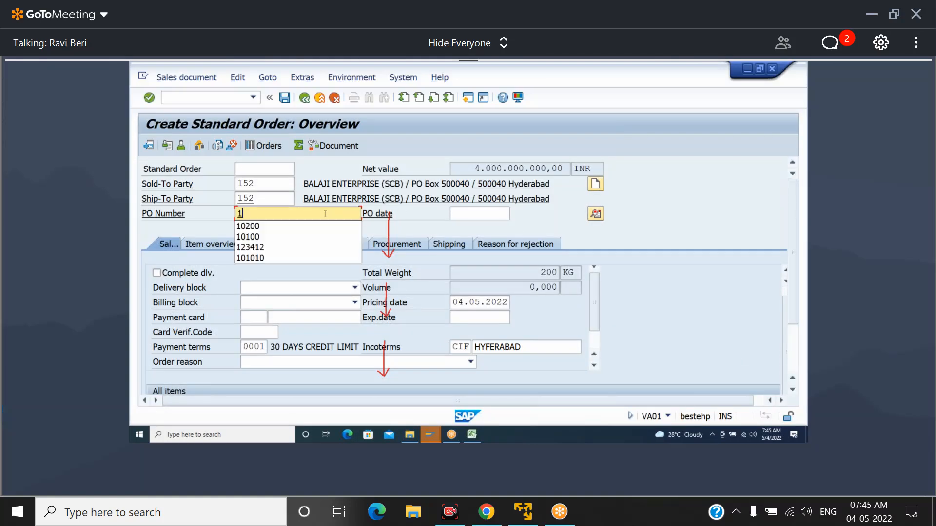
{"action": "type", "text": "0300"}
{"action": "key", "text": "Return"}
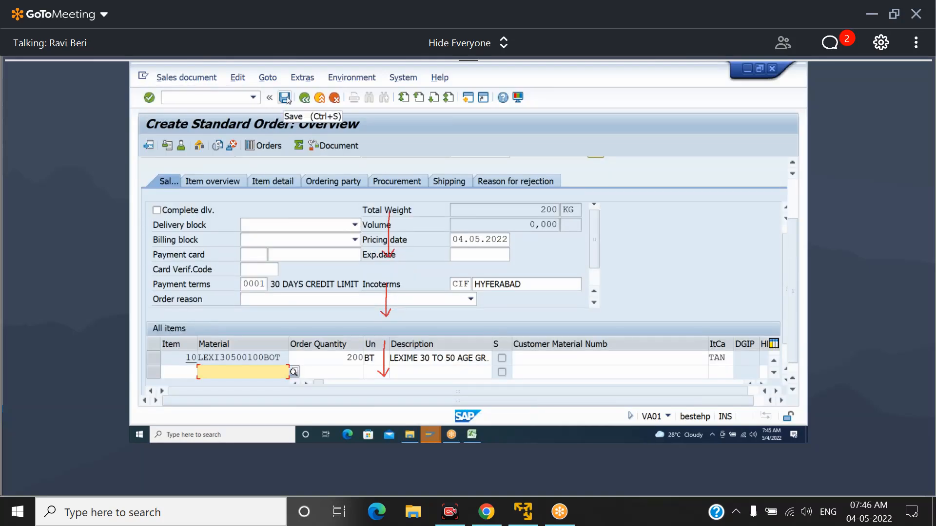
{"action": "left_click", "coordinate": [286, 98]}
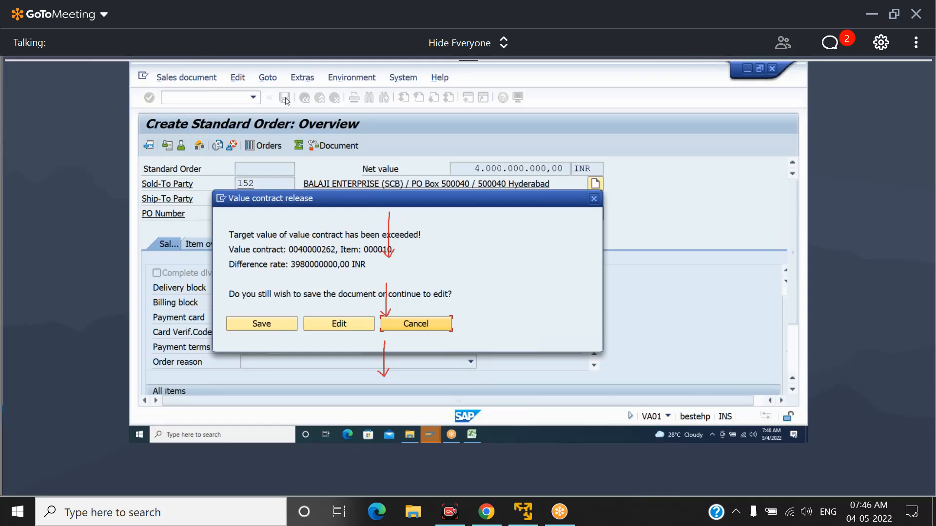
{"action": "left_click", "coordinate": [595, 198]}
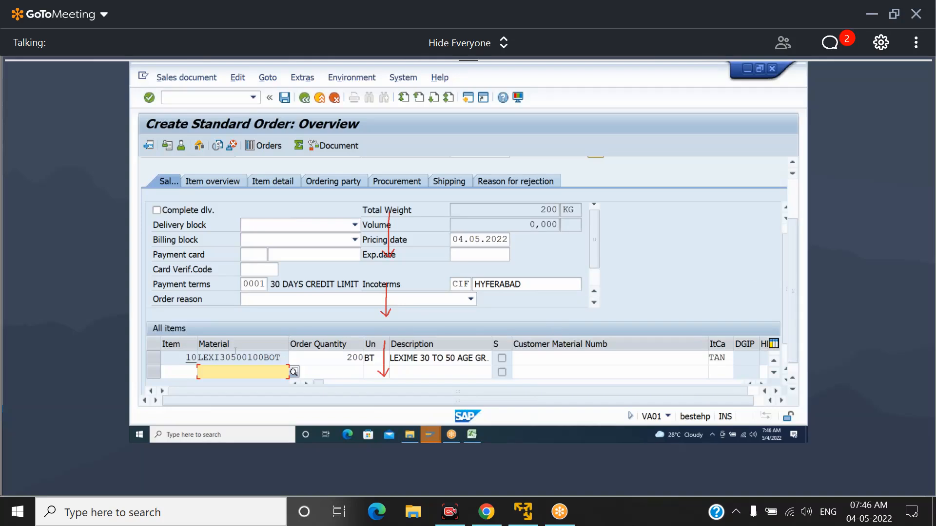
Reprice order item 10 with pricing type B (Carry out new pricing) in its conditions and save the standard order
{"action": "double_click", "coordinate": [235, 357]}
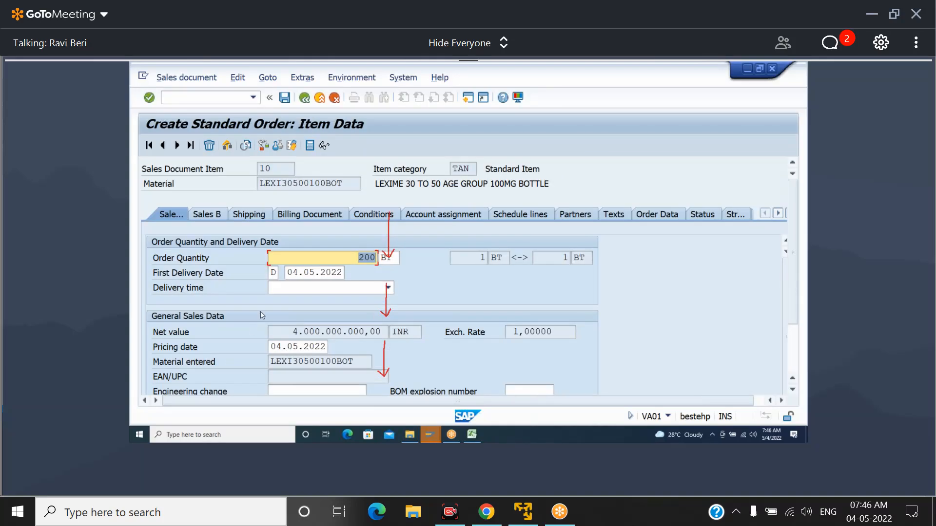
{"action": "left_click", "coordinate": [373, 214]}
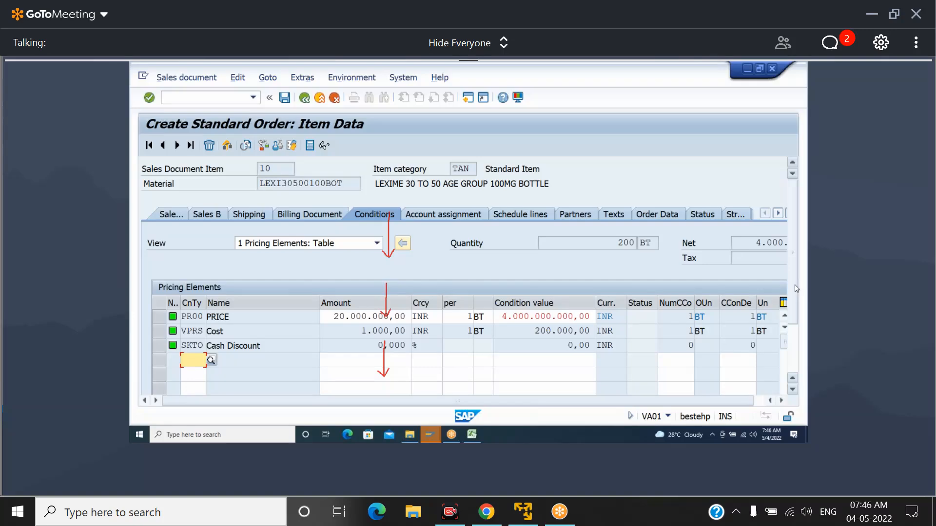
{"action": "left_click_drag", "start_coordinate": [796, 288], "coordinate": [798, 326]}
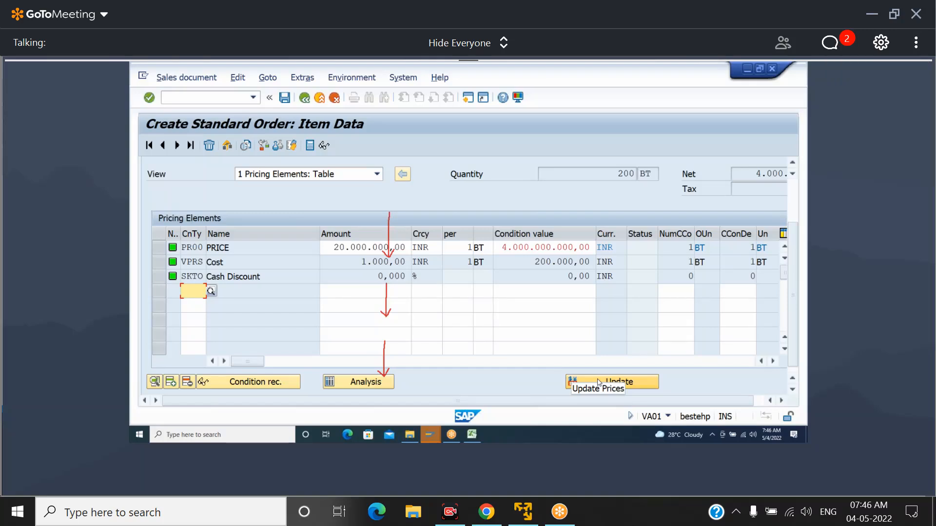
{"action": "left_click", "coordinate": [606, 384]}
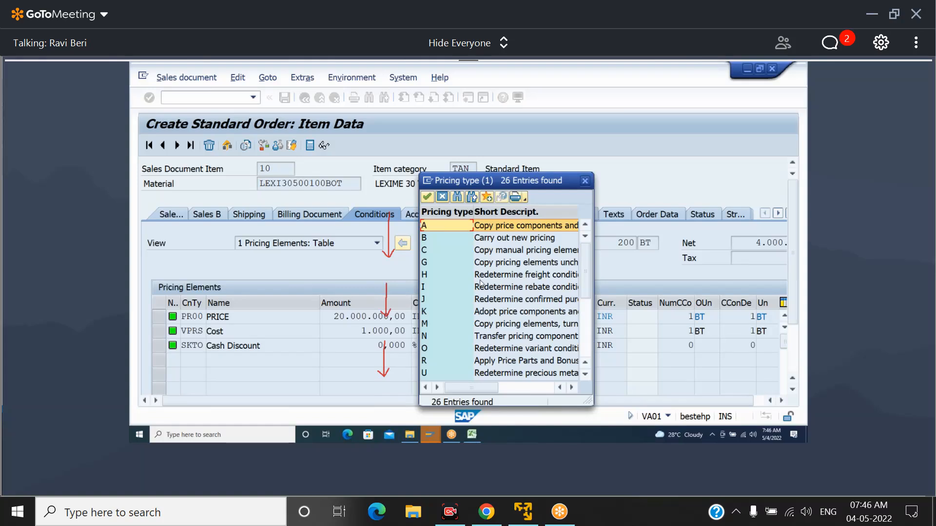
{"action": "left_click", "coordinate": [481, 239]}
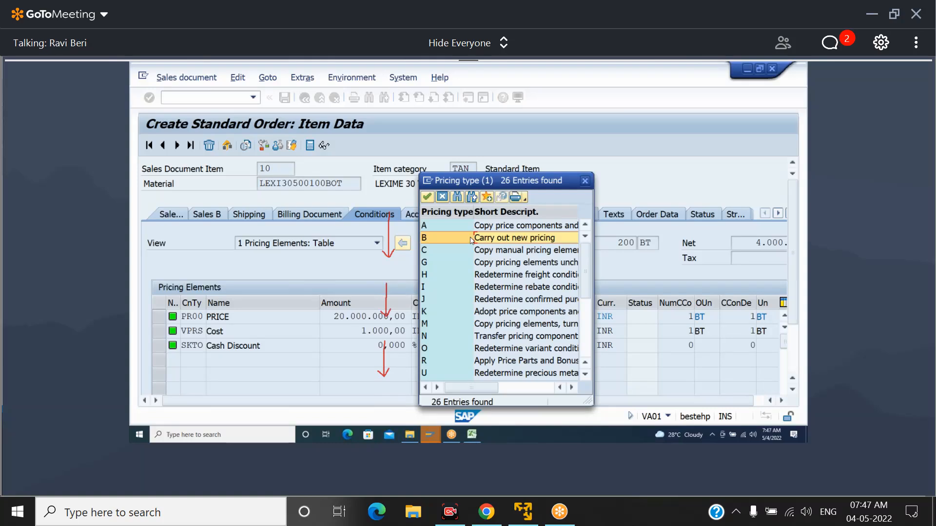
{"action": "double_click", "coordinate": [472, 240]}
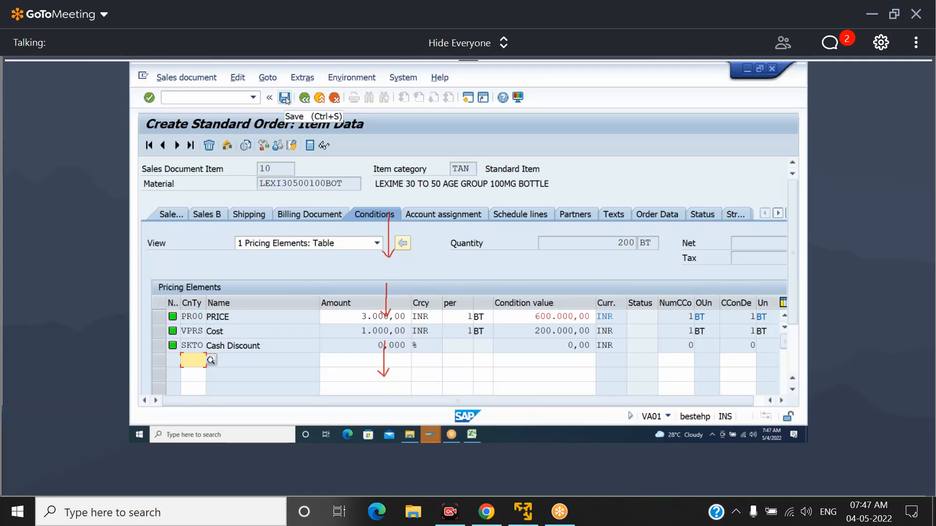
{"action": "left_click", "coordinate": [285, 99]}
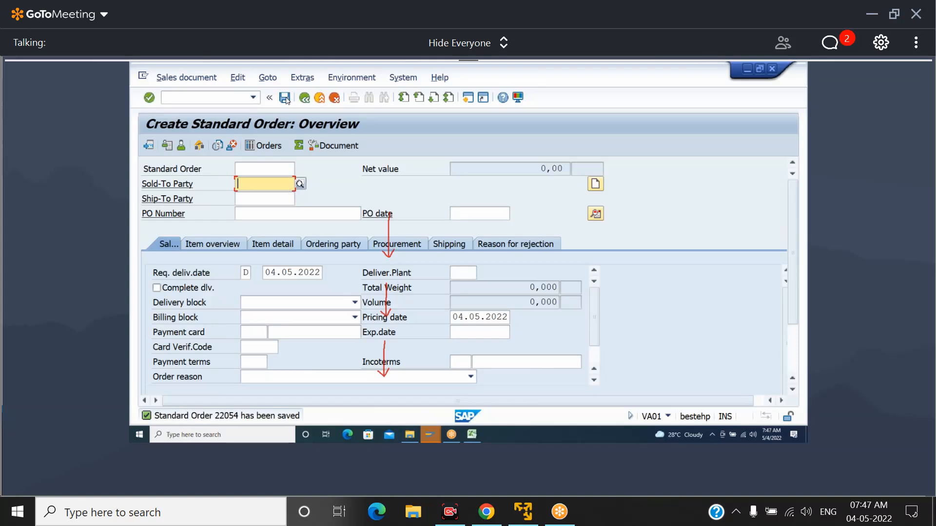
Start transaction VL01N and create an outbound delivery for the saved order from shipping point SM32
{"action": "left_click", "coordinate": [237, 97]}
{"action": "type", "text": "/NVL01N"}
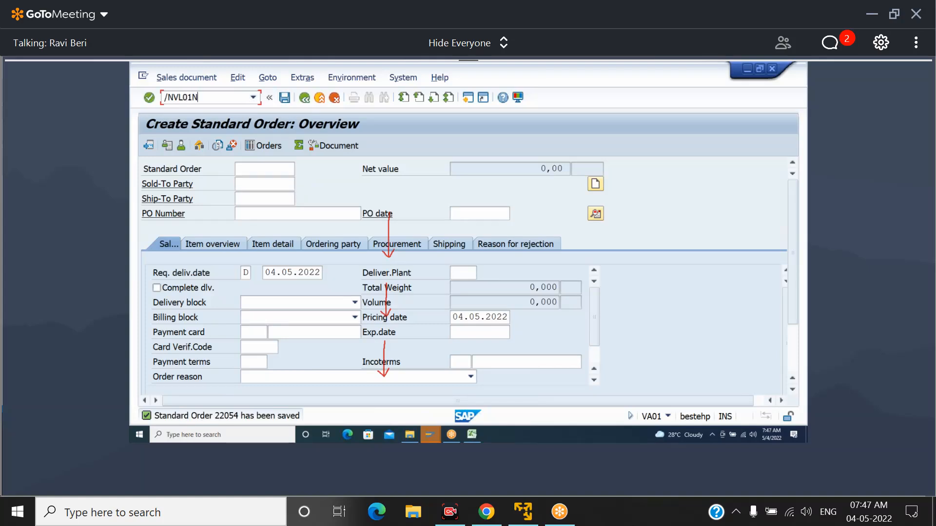
{"action": "key", "text": "Return"}
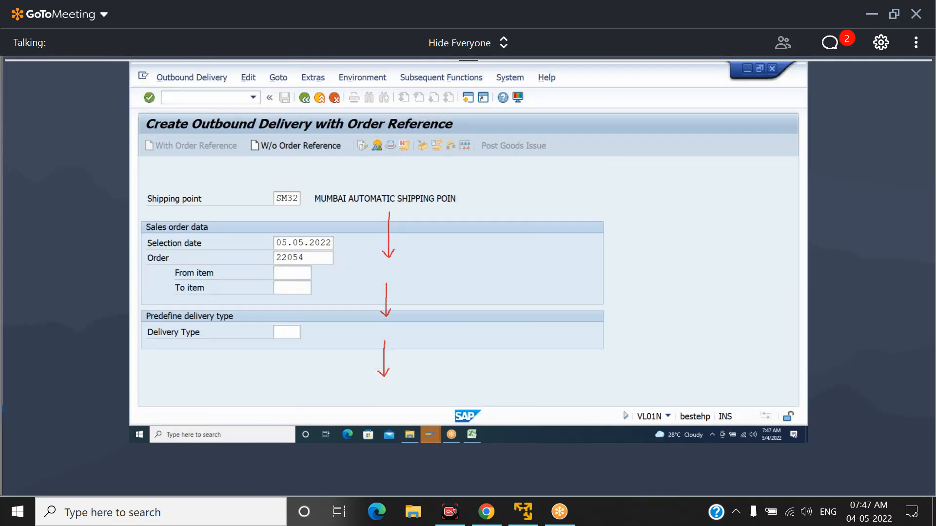
{"action": "key", "text": "Return"}
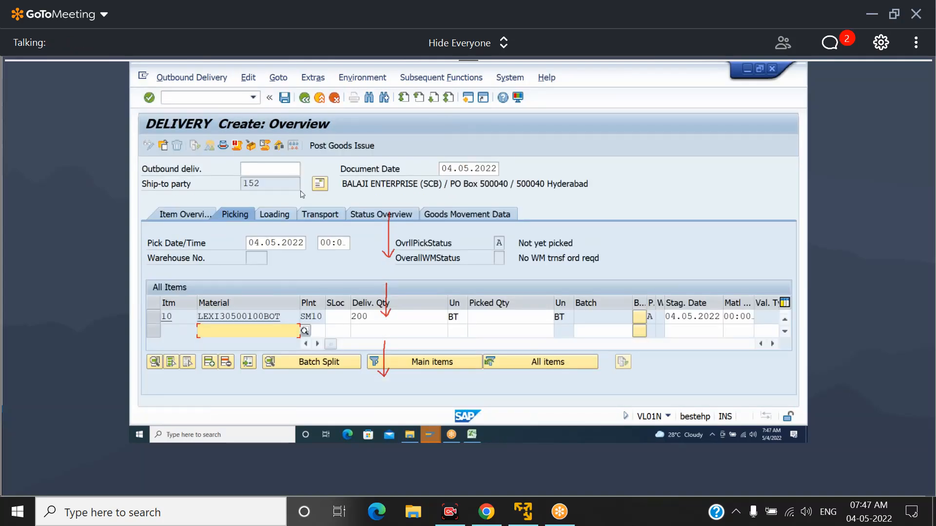
Pick delivery item 10 from storage location SM13 with a picked quantity of 200 BT and post the goods issue
{"action": "left_click", "coordinate": [340, 317]}
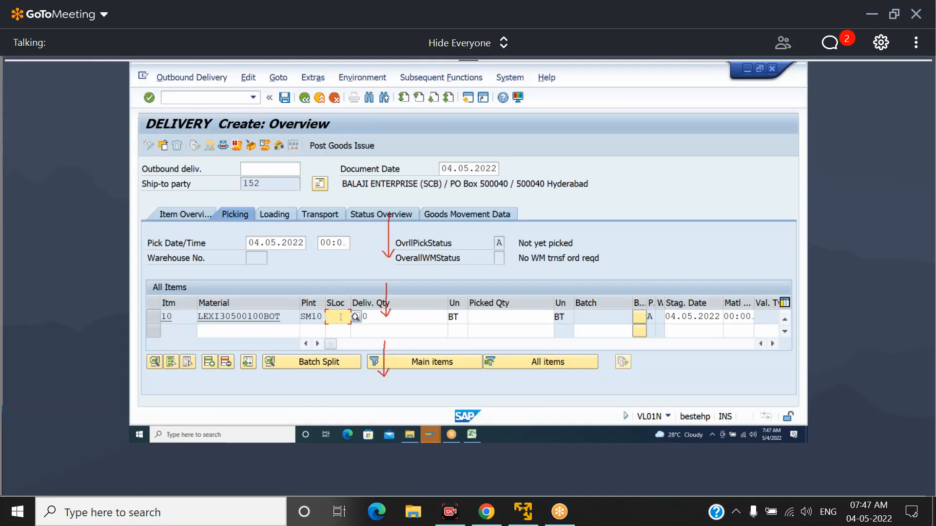
{"action": "left_click", "coordinate": [340, 317]}
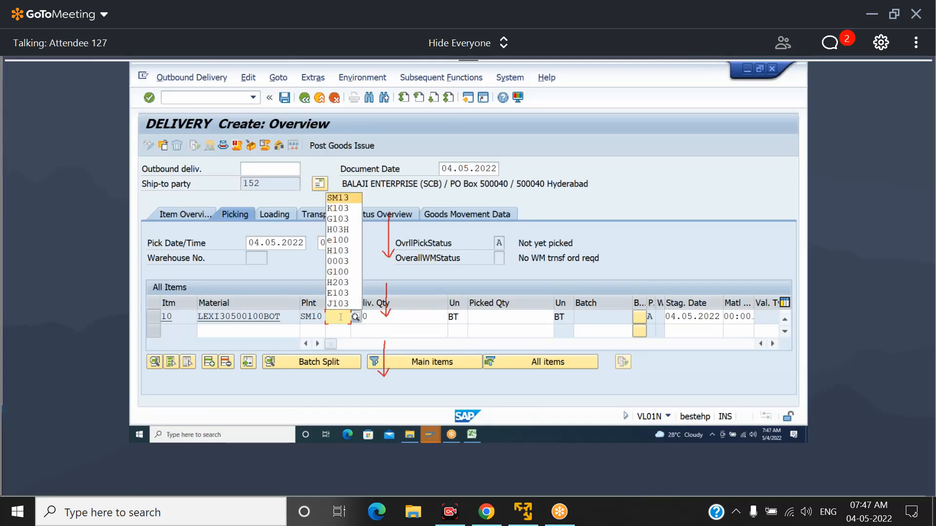
{"action": "key", "text": "Tab"}
{"action": "key", "text": "Tab"}
{"action": "key", "text": "Tab"}
{"action": "type", "text": "200"}
{"action": "key", "text": "Return"}
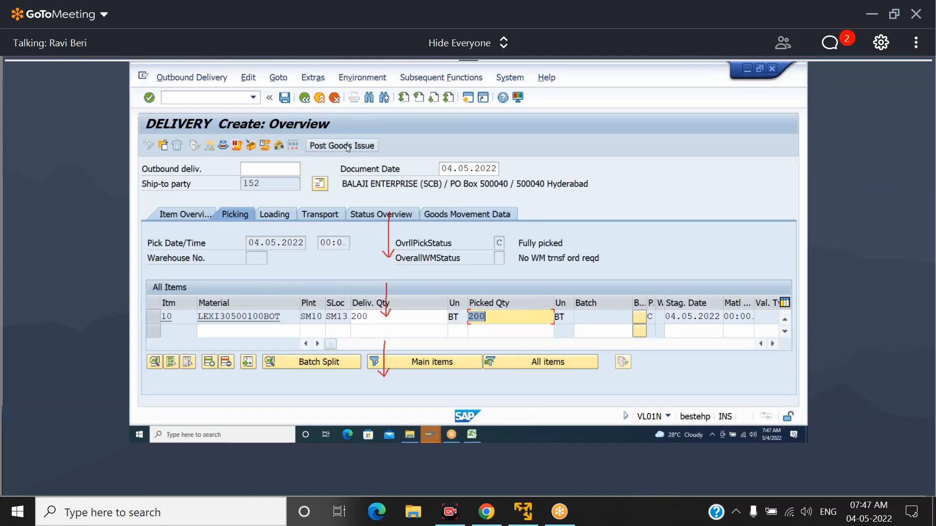
{"action": "left_click", "coordinate": [319, 145]}
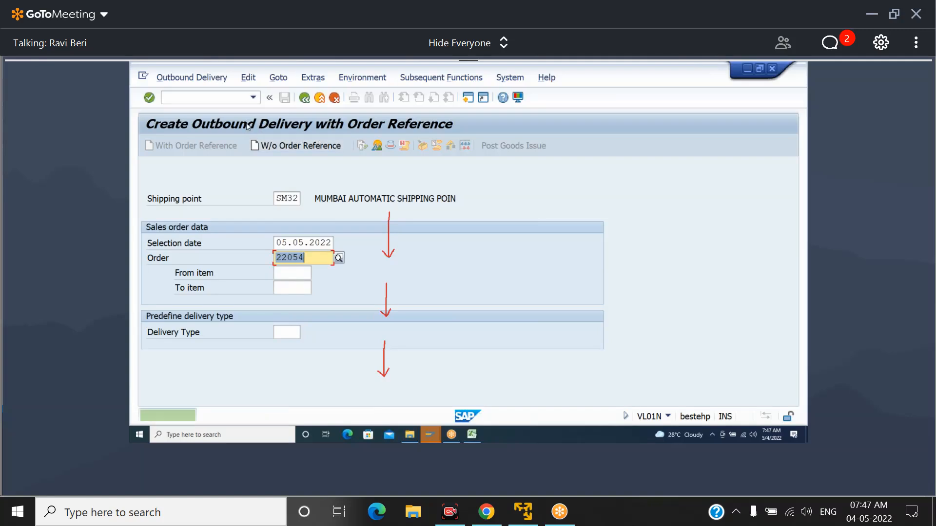
Start transaction VF01, create the billing document for the saved delivery and save it
{"action": "left_click", "coordinate": [223, 97]}
{"action": "type", "text": "/nvf01"}
{"action": "key", "text": "Return"}
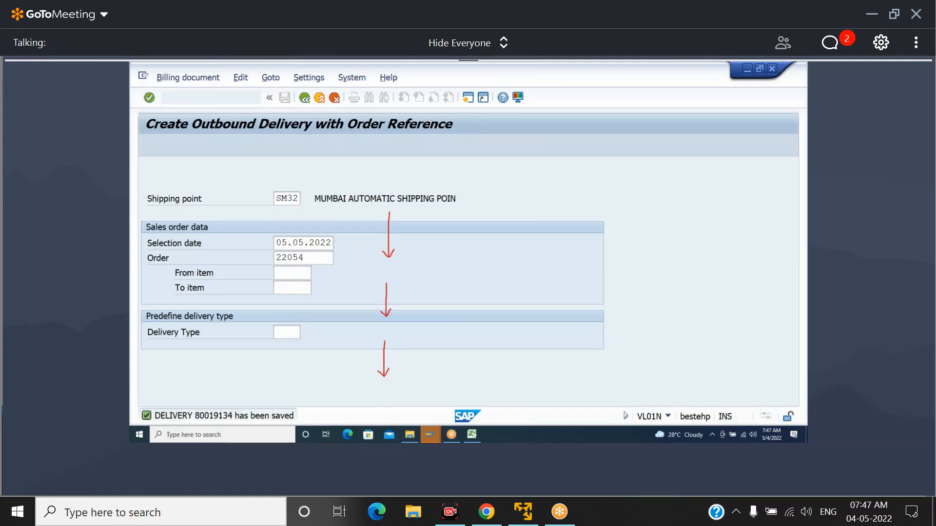
{"action": "key", "text": "Return"}
{"action": "left_click", "coordinate": [285, 98]}
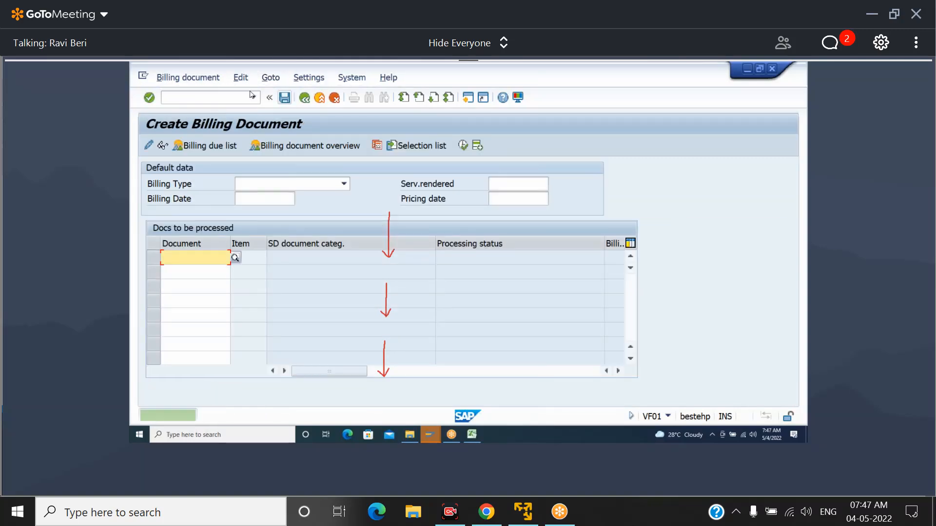
Open the general value contract in VA42, compare item 10's target value with its value released, and return to the initial screen
{"action": "left_click", "coordinate": [215, 98]}
{"action": "type", "text": "/NVA42"}
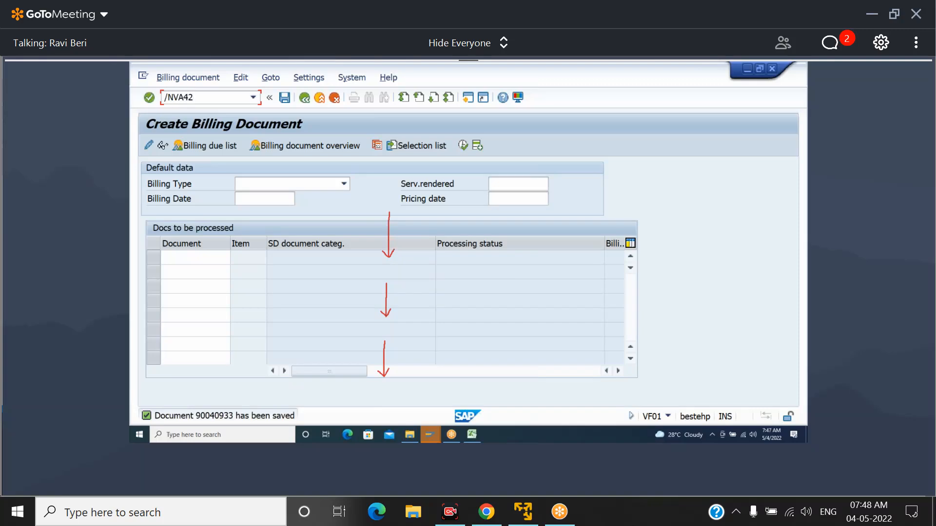
{"action": "key", "text": "Return"}
{"action": "key", "text": "Return"}
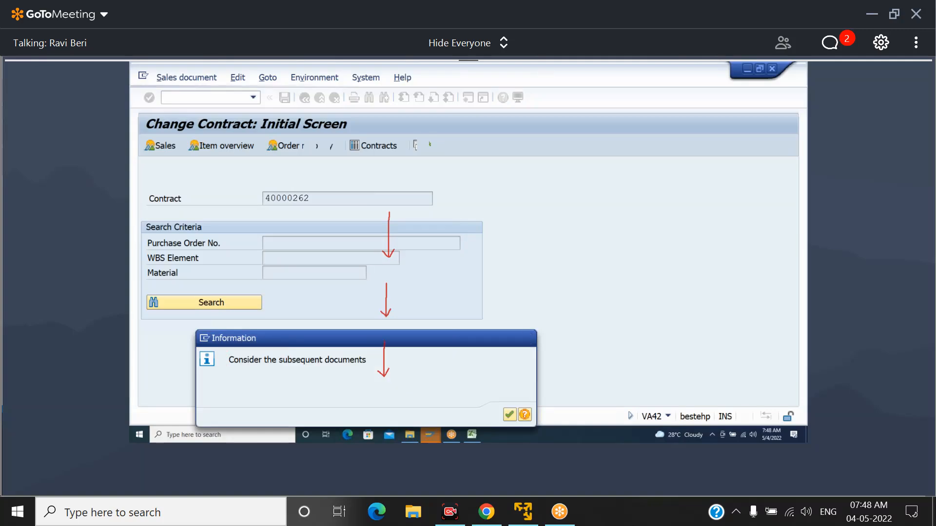
{"action": "key", "text": "Return"}
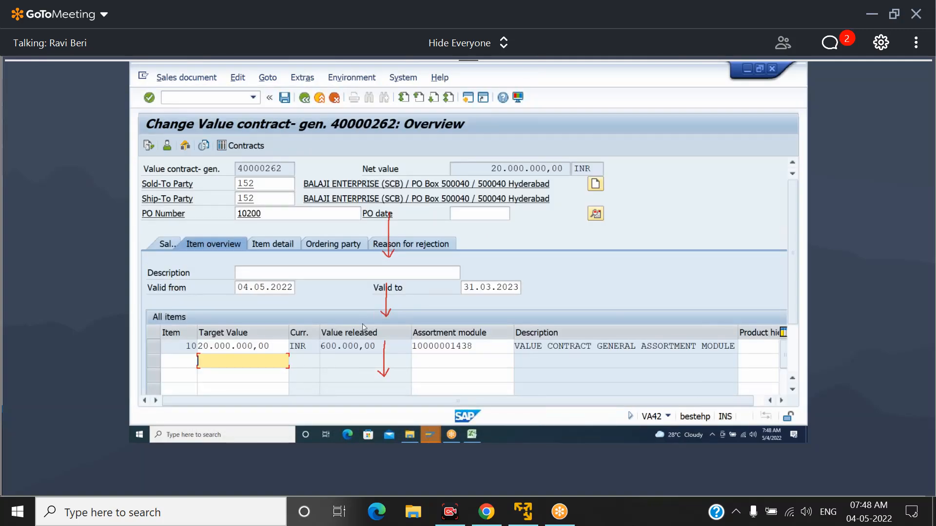
{"action": "key", "text": "Up"}
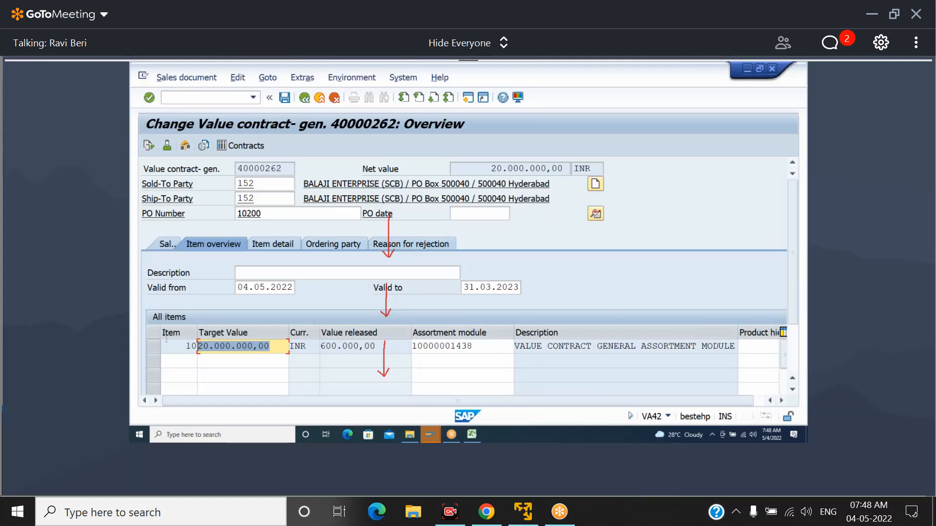
{"action": "key", "text": "Tab"}
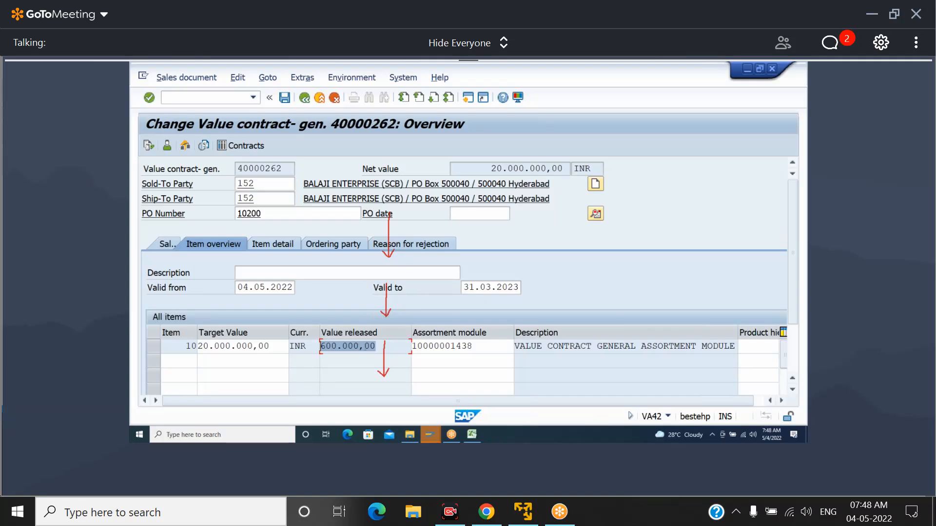
{"action": "left_click", "coordinate": [364, 346]}
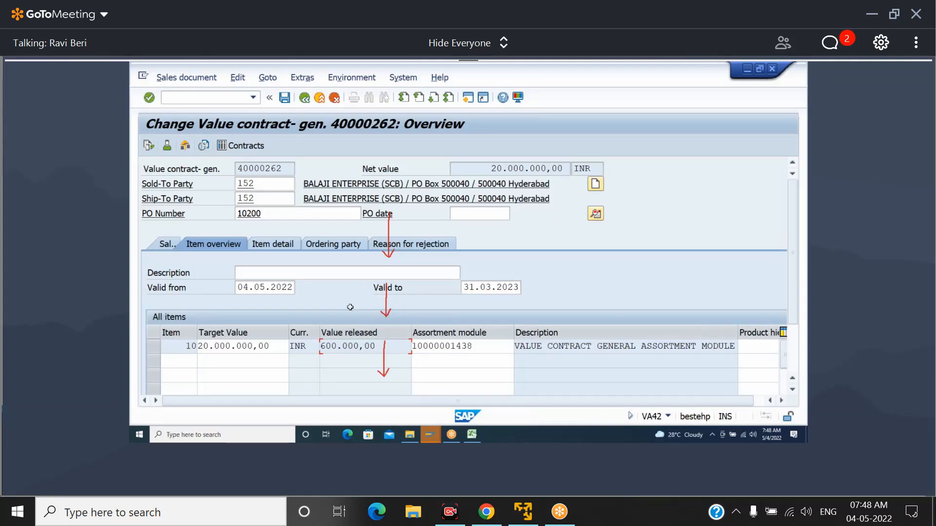
{"action": "left_click", "coordinate": [304, 98]}
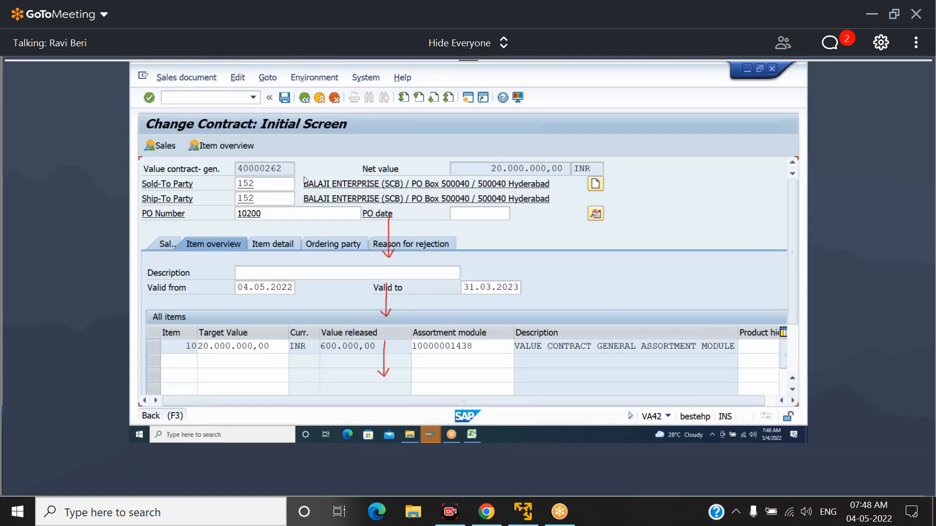
Display the quantity contract with the next lower number in VA42, examine its item data, and return to the initial screen
{"action": "left_click", "coordinate": [319, 197]}
{"action": "key", "text": "BackSpace"}
{"action": "type", "text": "1"}
{"action": "key", "text": "Return"}
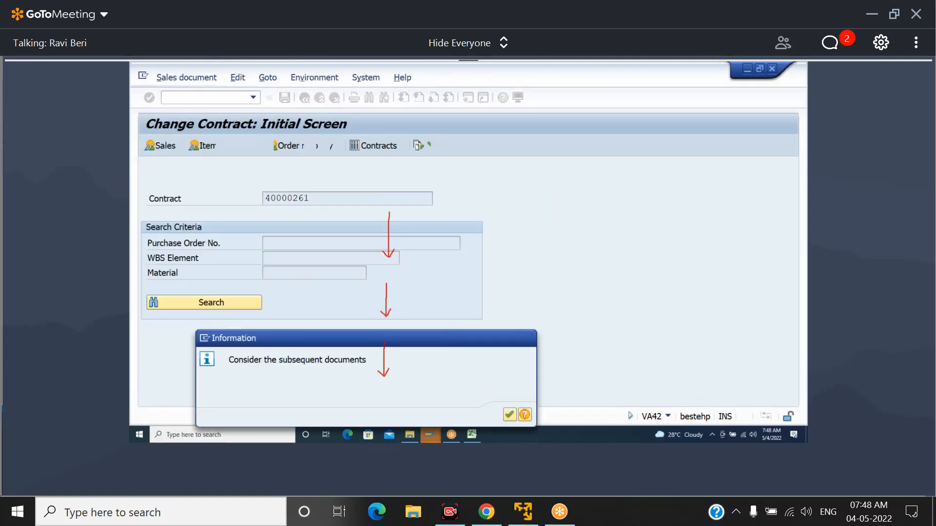
{"action": "key", "text": "Return"}
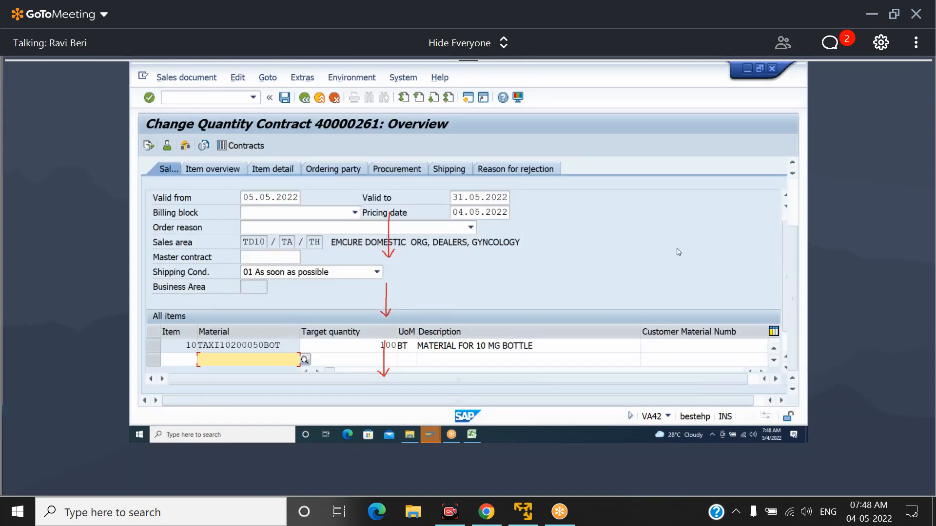
{"action": "scroll", "coordinate": [786, 273], "scroll_direction": "down", "scroll_amount": 1}
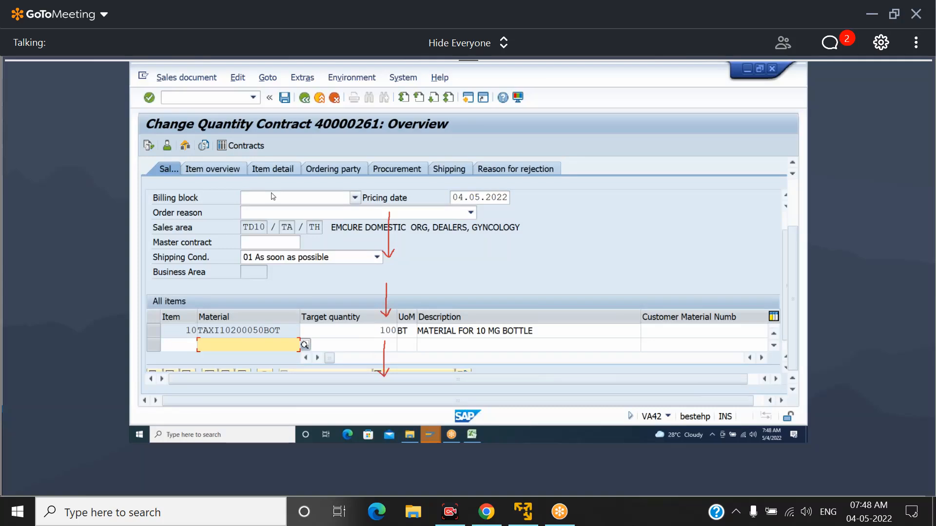
{"action": "left_click", "coordinate": [305, 98]}
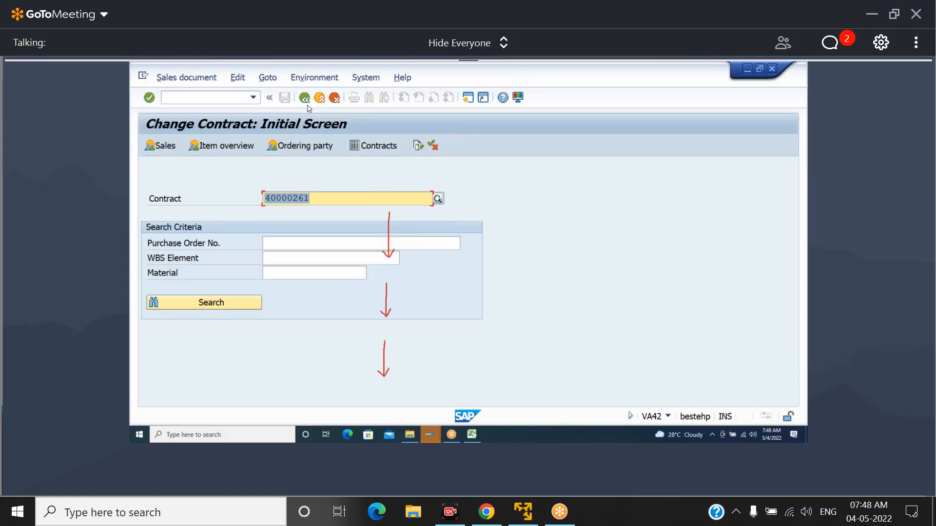
Open the quantity contract for material LEXI30500100BOT in VA42 and examine item 10's target quantity, net value and order quantity
{"action": "left_click", "coordinate": [322, 198]}
{"action": "key", "text": "BackSpace"}
{"action": "type", "text": "0"}
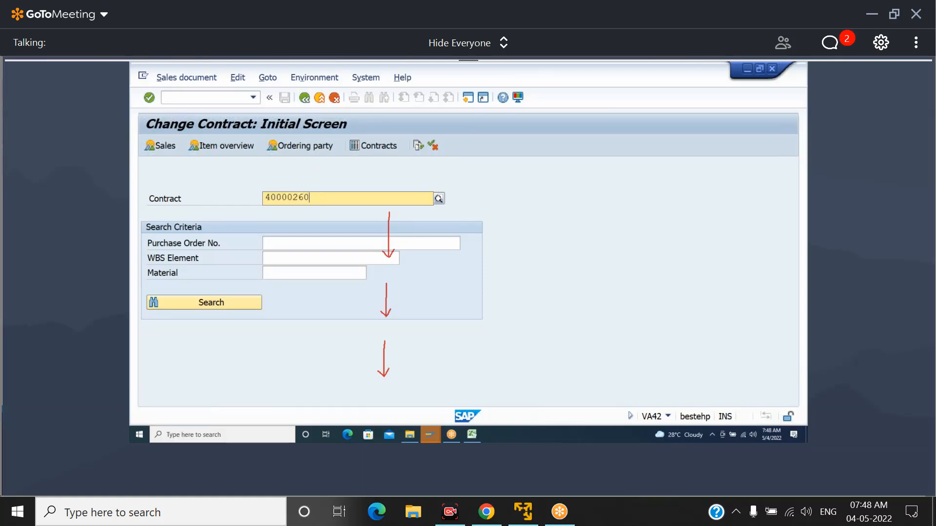
{"action": "key", "text": "Return"}
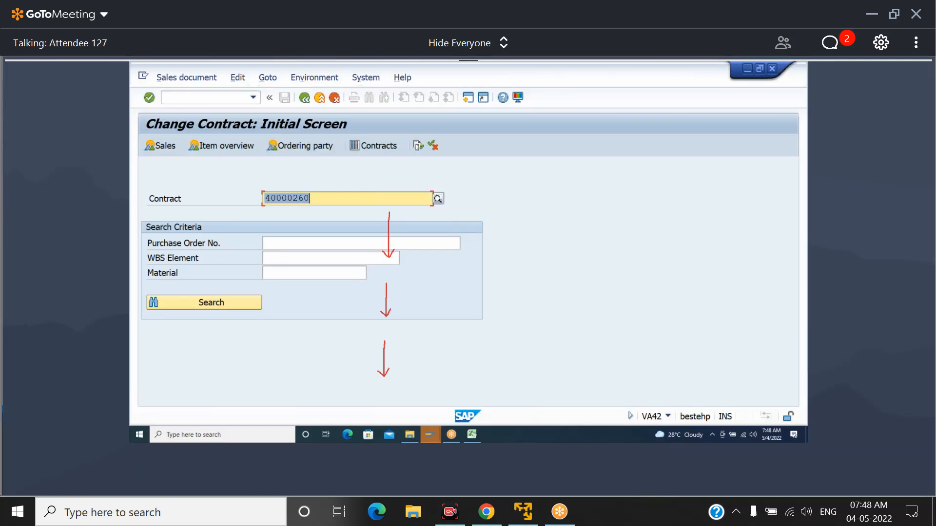
{"action": "key", "text": "Return"}
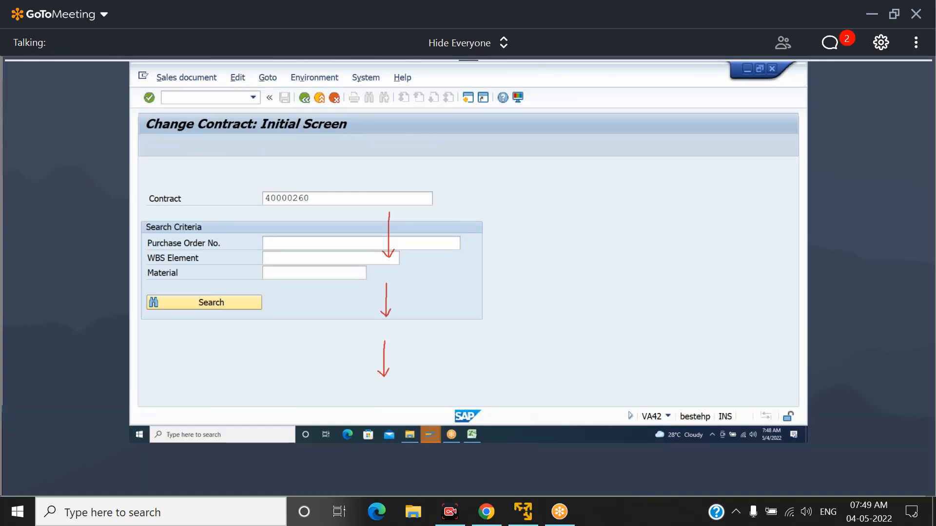
{"action": "key", "text": "Return"}
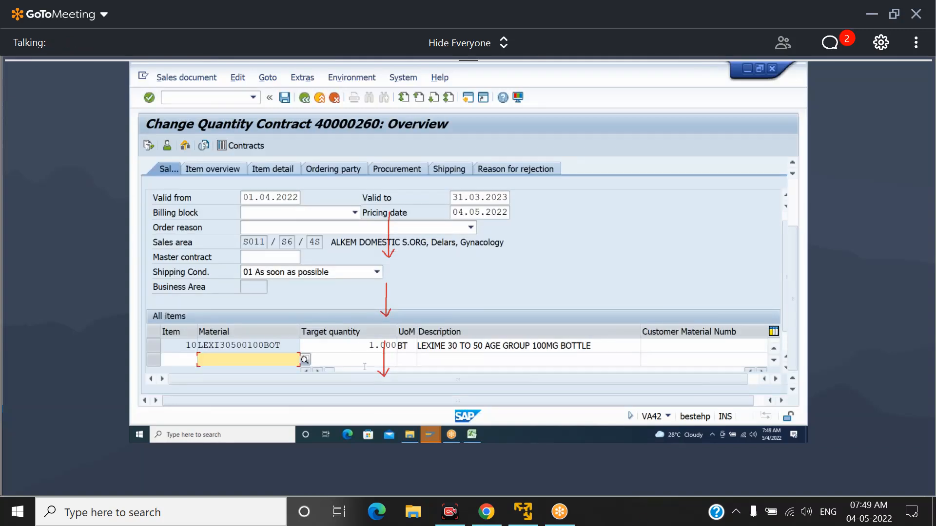
{"action": "double_click", "coordinate": [358, 345]}
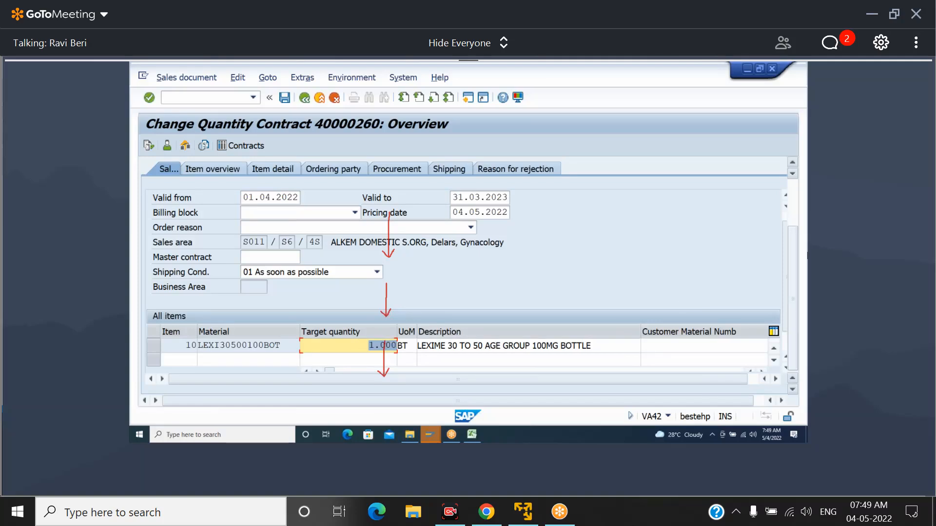
{"action": "scroll", "coordinate": [785, 269], "scroll_direction": "down", "scroll_amount": 2}
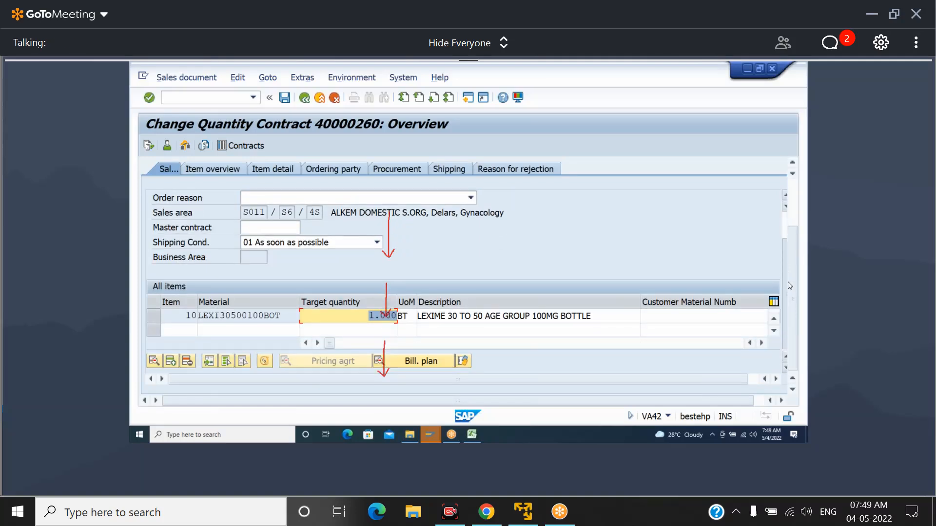
{"action": "left_click", "coordinate": [317, 343]}
{"action": "left_click", "coordinate": [318, 343]}
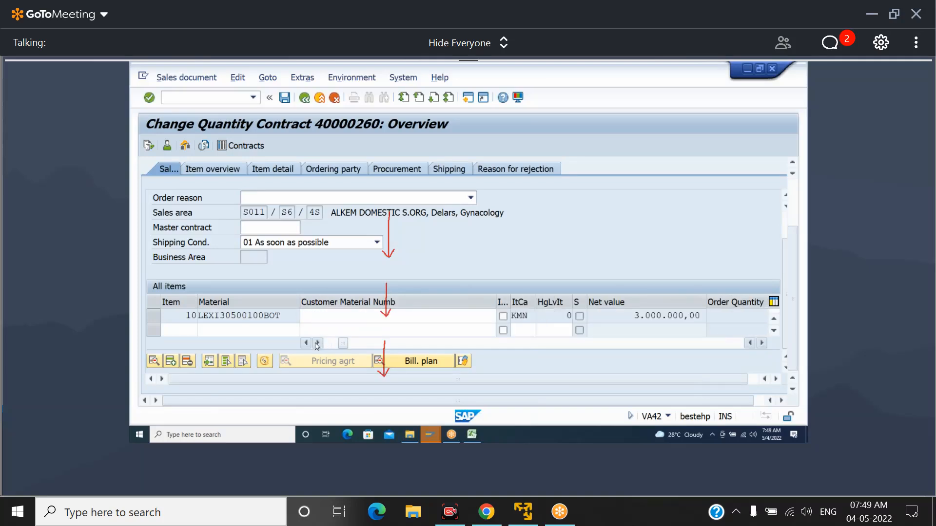
{"action": "left_click", "coordinate": [317, 343]}
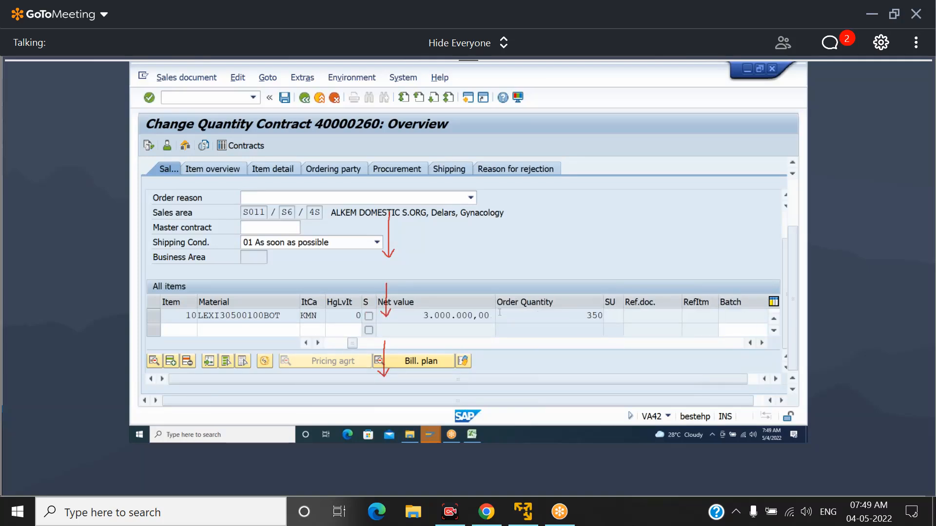
Compare item 10's order quantity with its target quantity in the quantity contract's item table, ending on the order quantity
{"action": "left_click_drag", "start_coordinate": [584, 315], "coordinate": [613, 312]}
{"action": "left_click", "coordinate": [306, 343]}
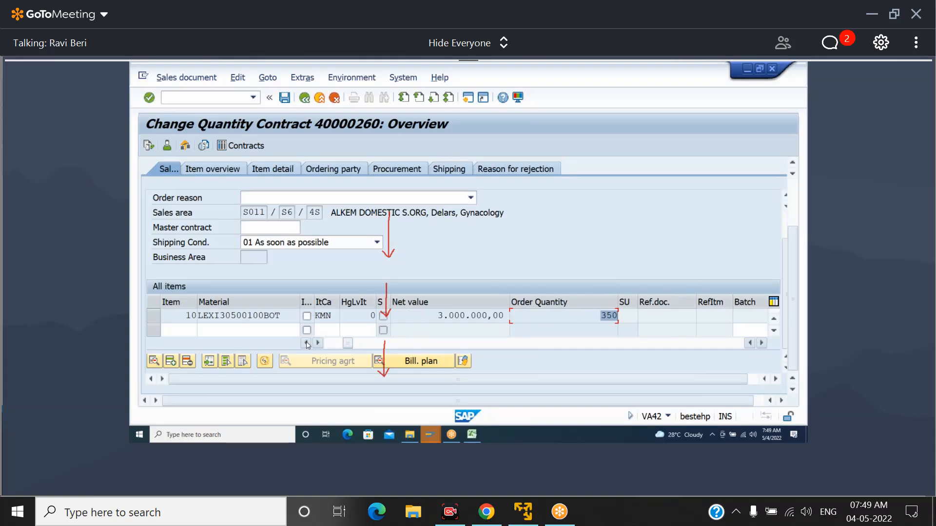
{"action": "left_click", "coordinate": [307, 343]}
{"action": "left_click", "coordinate": [307, 343]}
{"action": "left_click", "coordinate": [306, 343]}
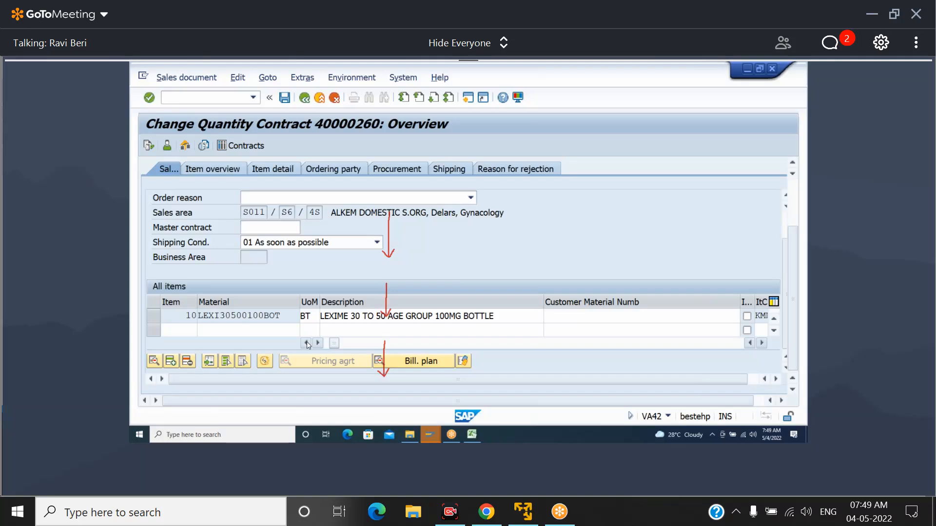
{"action": "left_click", "coordinate": [306, 343]}
{"action": "left_click", "coordinate": [306, 343]}
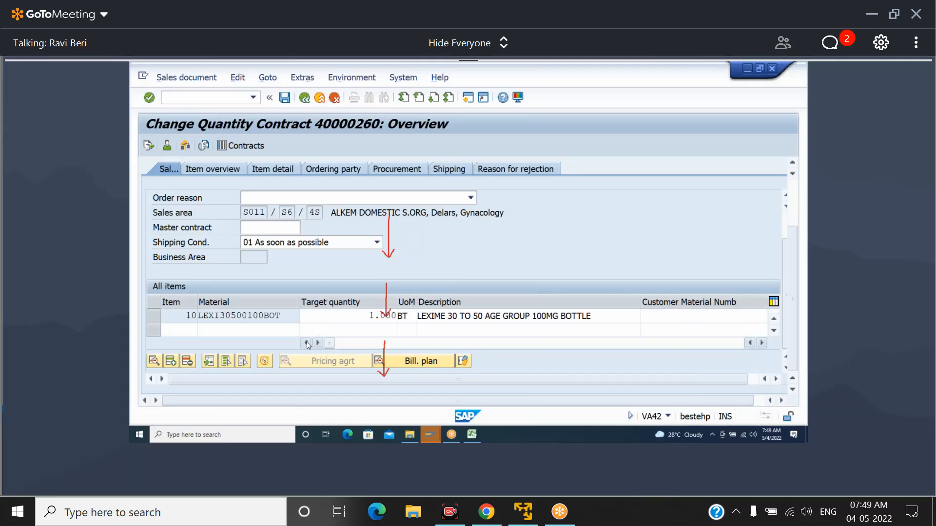
{"action": "left_click", "coordinate": [373, 316]}
{"action": "left_click", "coordinate": [319, 343]}
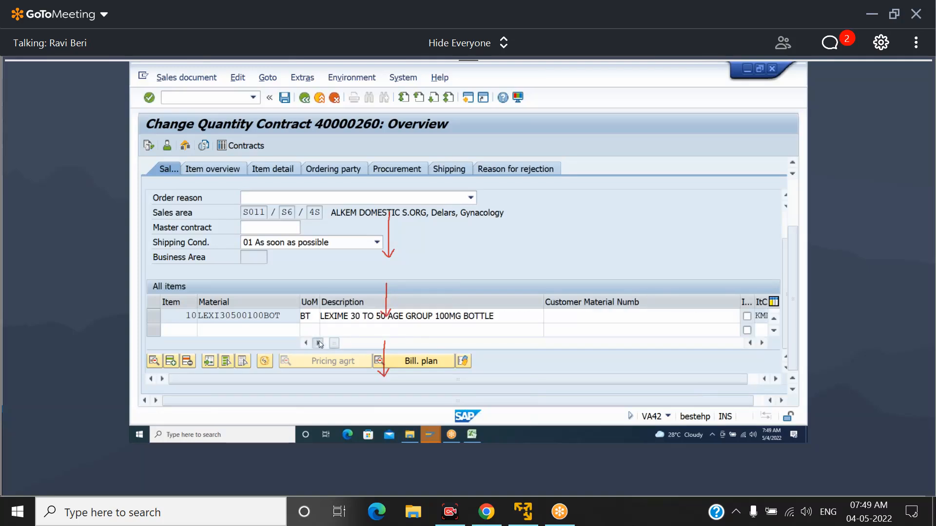
{"action": "left_click", "coordinate": [319, 343]}
{"action": "left_click", "coordinate": [319, 343]}
{"action": "left_click", "coordinate": [319, 343]}
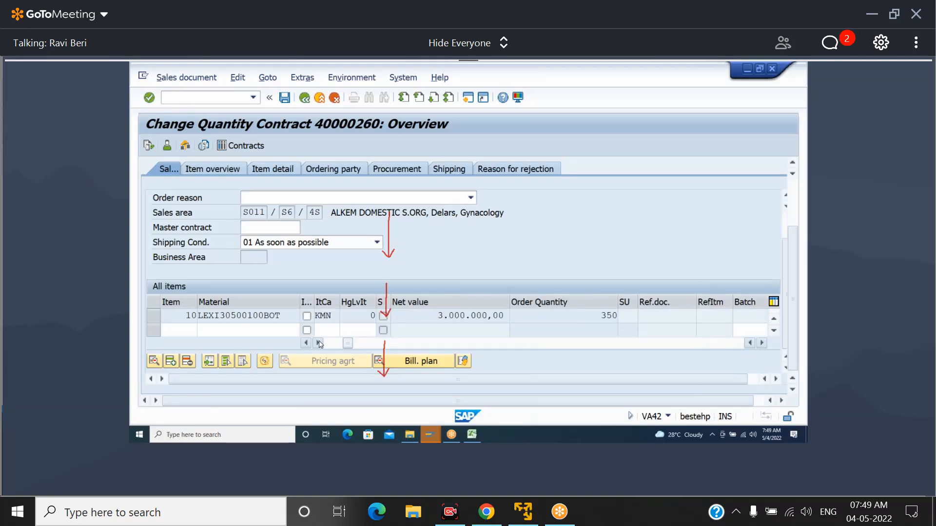
{"action": "left_click", "coordinate": [590, 316]}
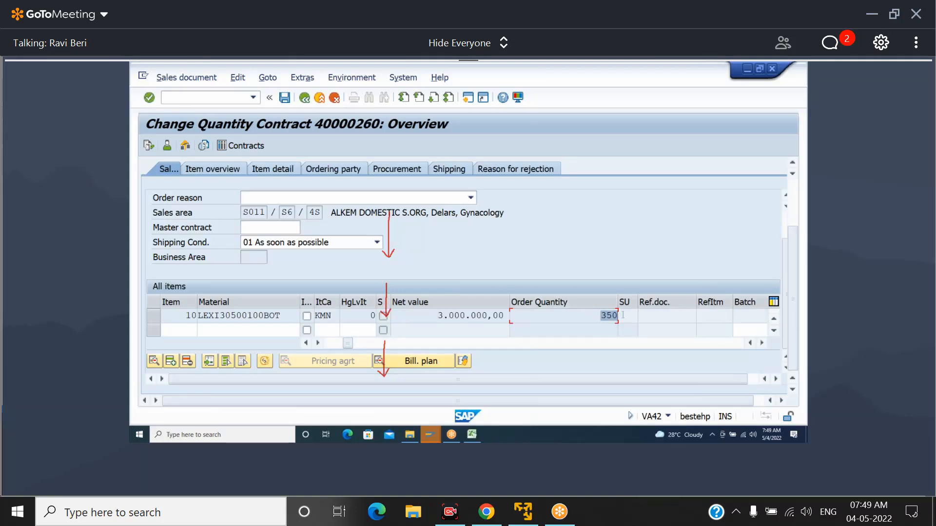